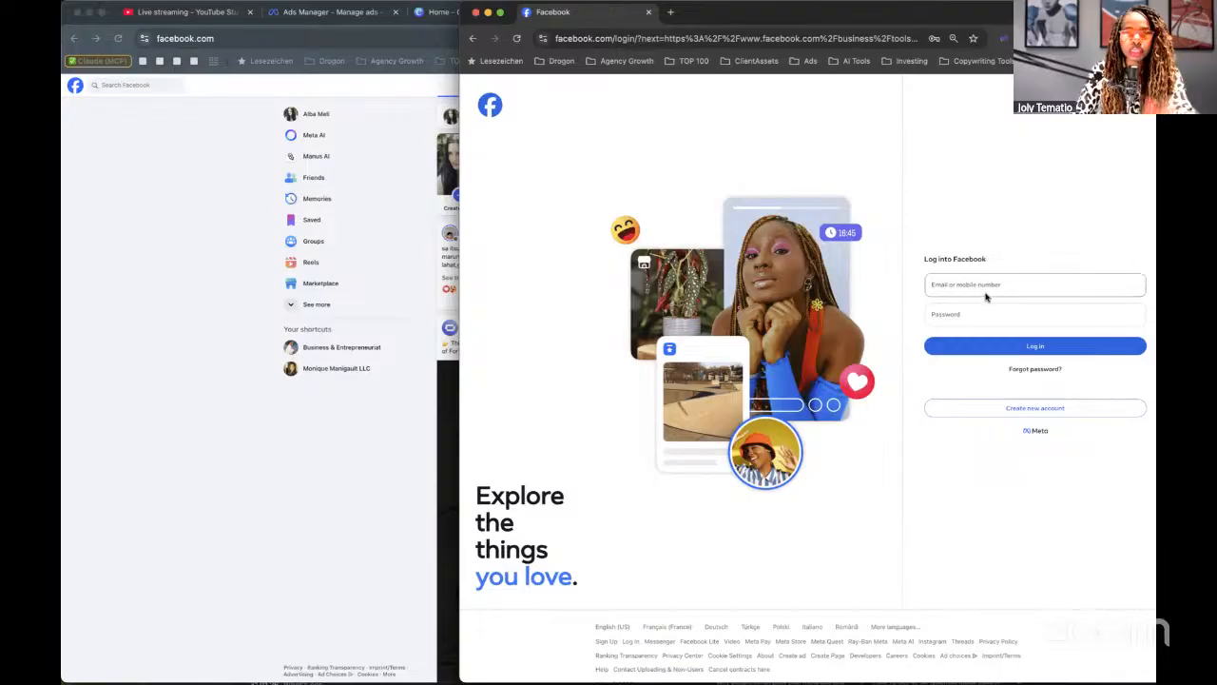
# Switch Facebook to act as the Business & Entrepreneuriat page, then open it in Meta Business Suite.
pyautogui.scroll(2, 1000, 306)
pyautogui.scroll(2, 986, 250)
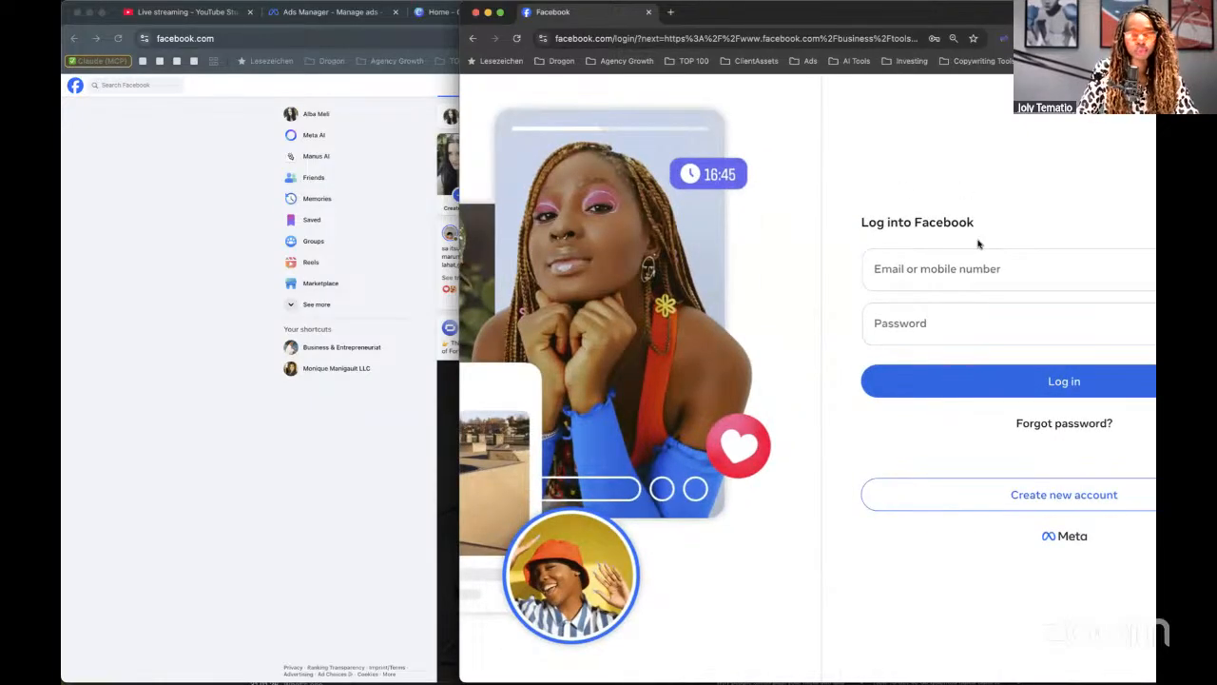
pyautogui.click(343, 374)
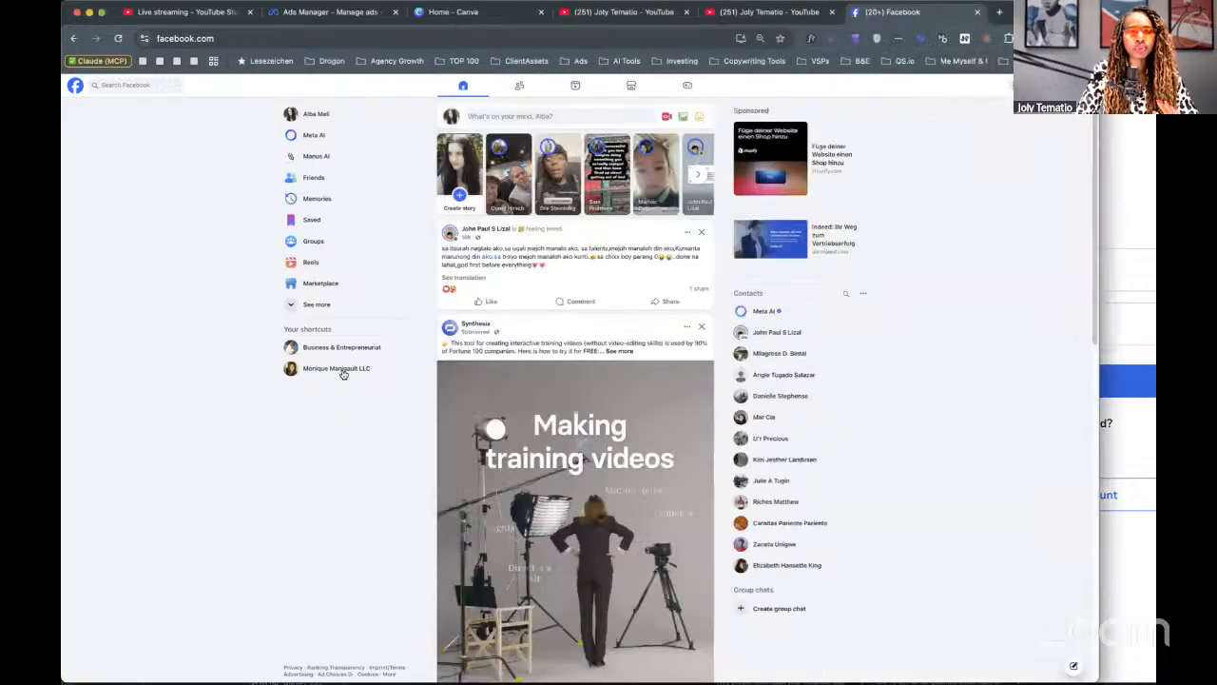
pyautogui.click(321, 348)
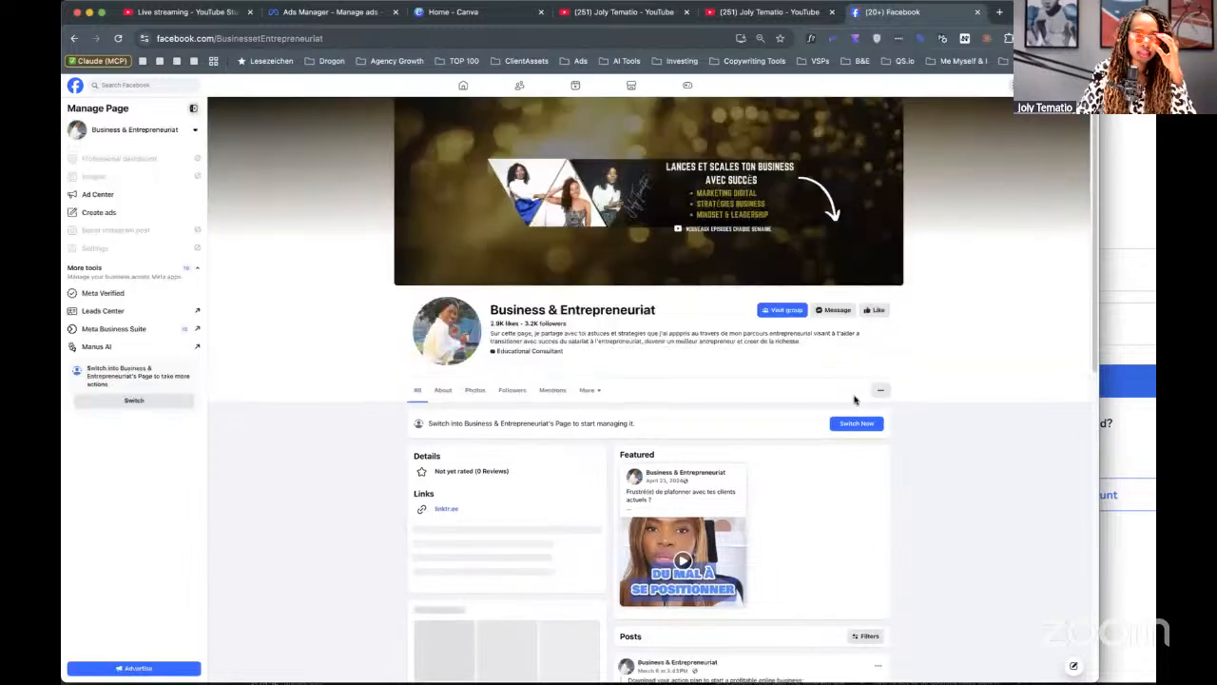
pyautogui.click(149, 400)
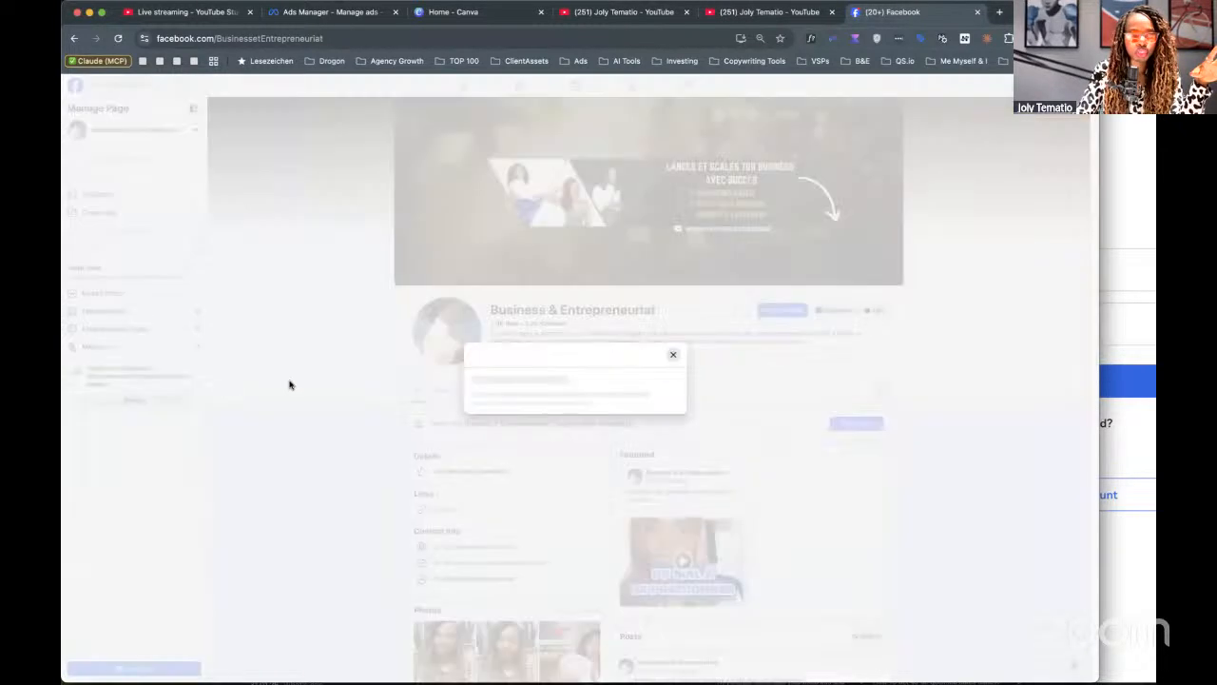
pyautogui.click(652, 415)
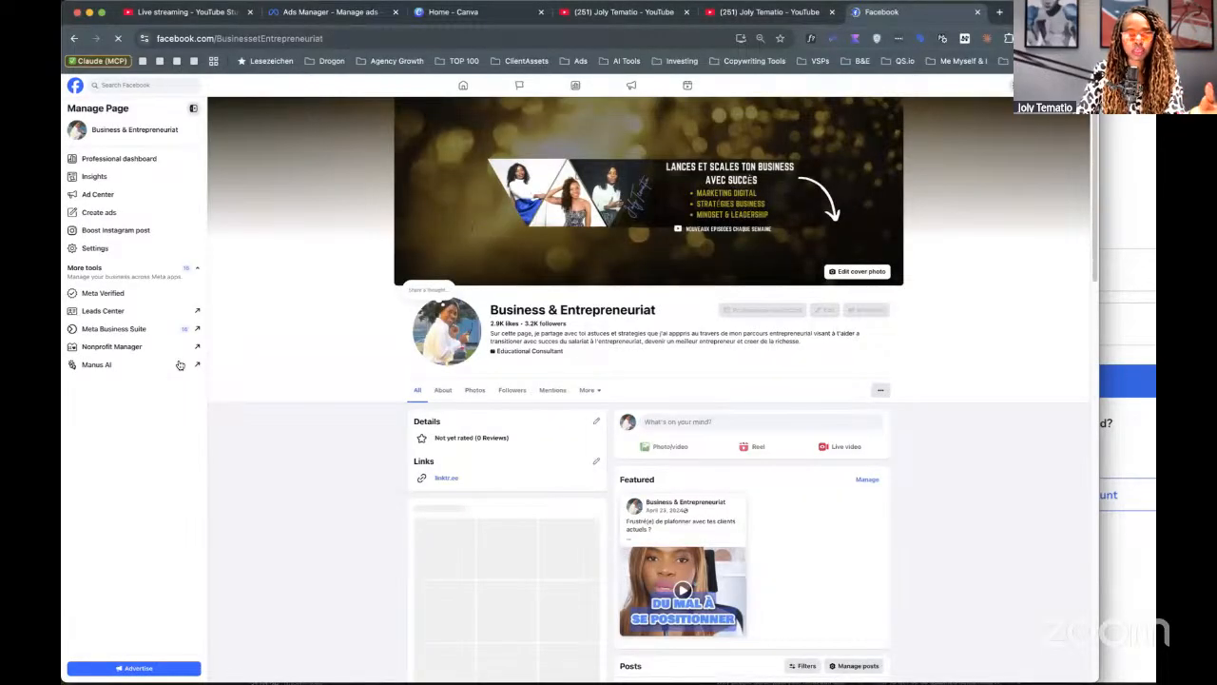
pyautogui.click(94, 320)
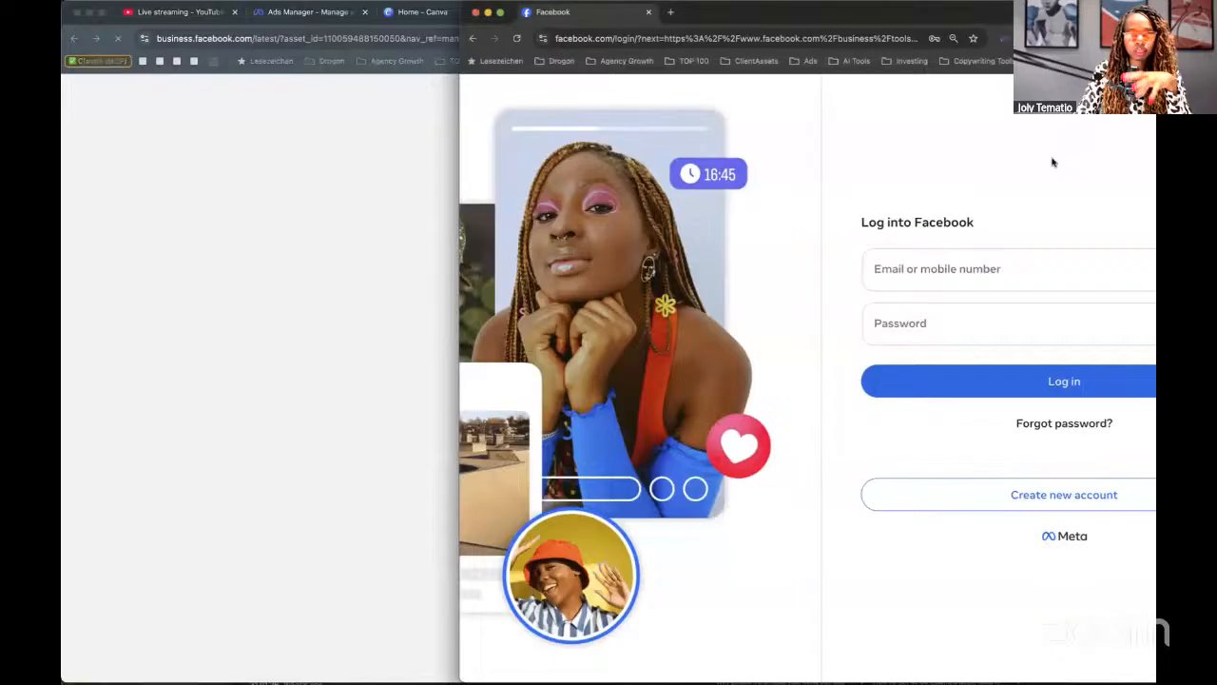
# Dismiss the Slack password prompt and open Meta Business Suite's Settings, listing the page under Profiles.
pyautogui.click(176, 50)
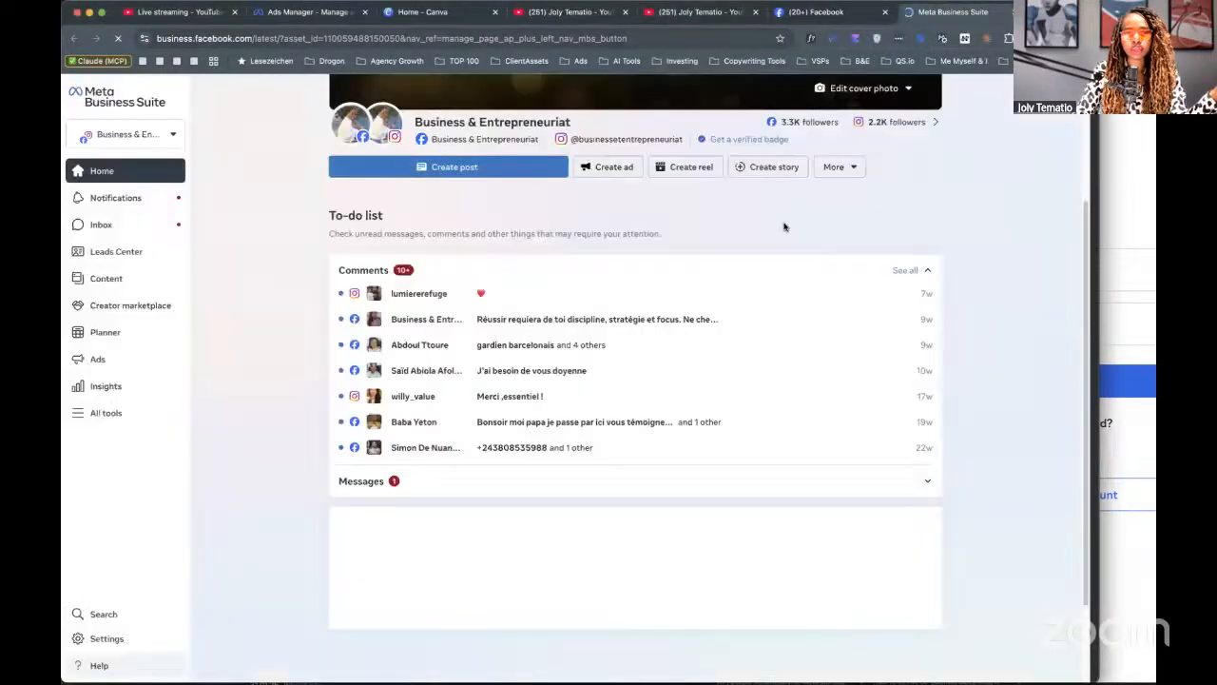
pyautogui.click(1120, 154)
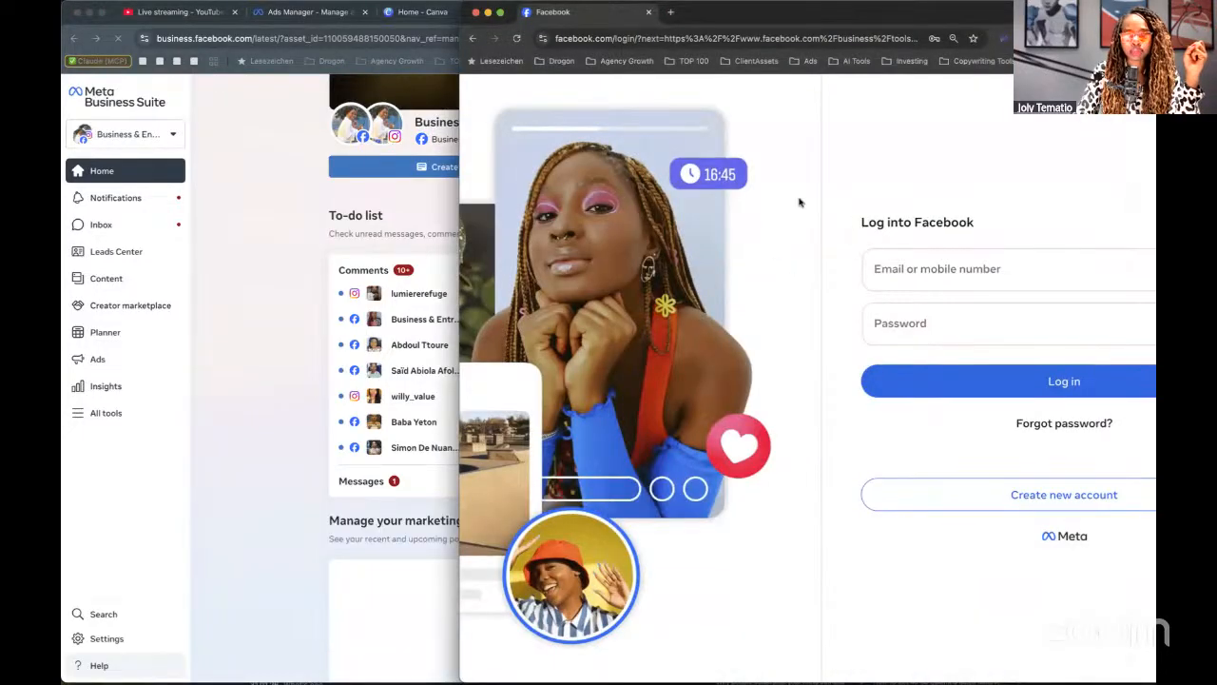
pyautogui.click(452, 93)
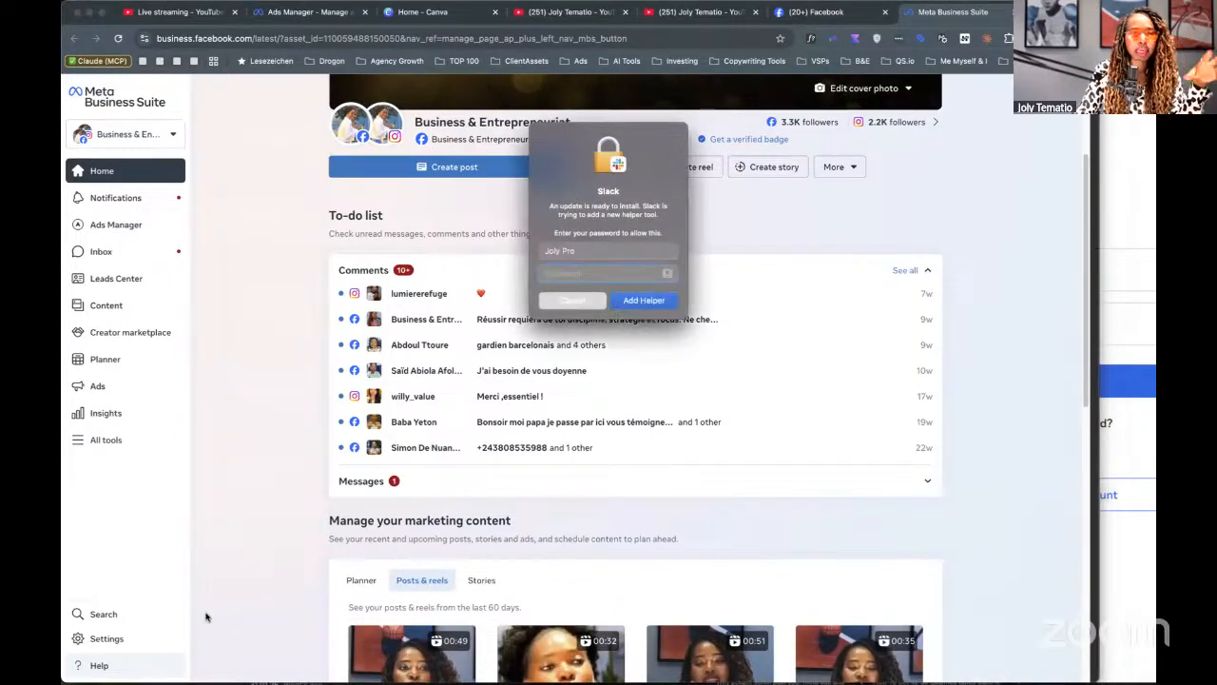
pyautogui.click(569, 300)
pyautogui.click(108, 639)
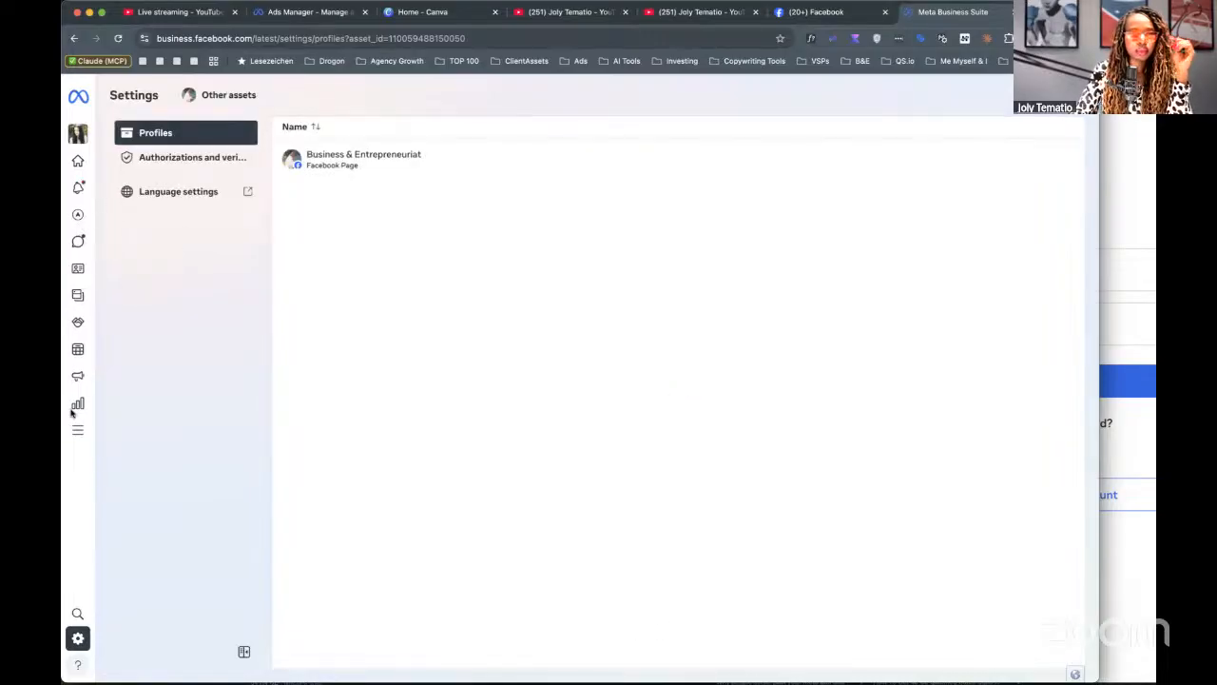
# Launch Ads Manager from All tools to view the three draft campaigns, including Prospects B&E.
pyautogui.click(82, 439)
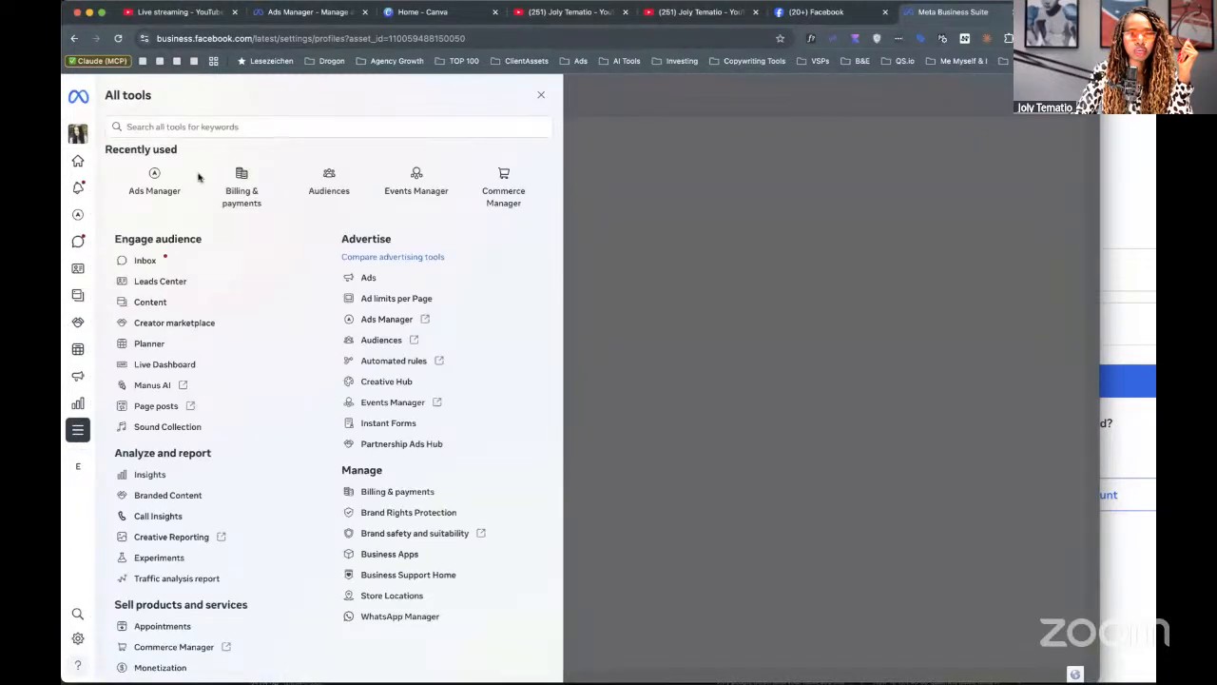
pyautogui.click(150, 173)
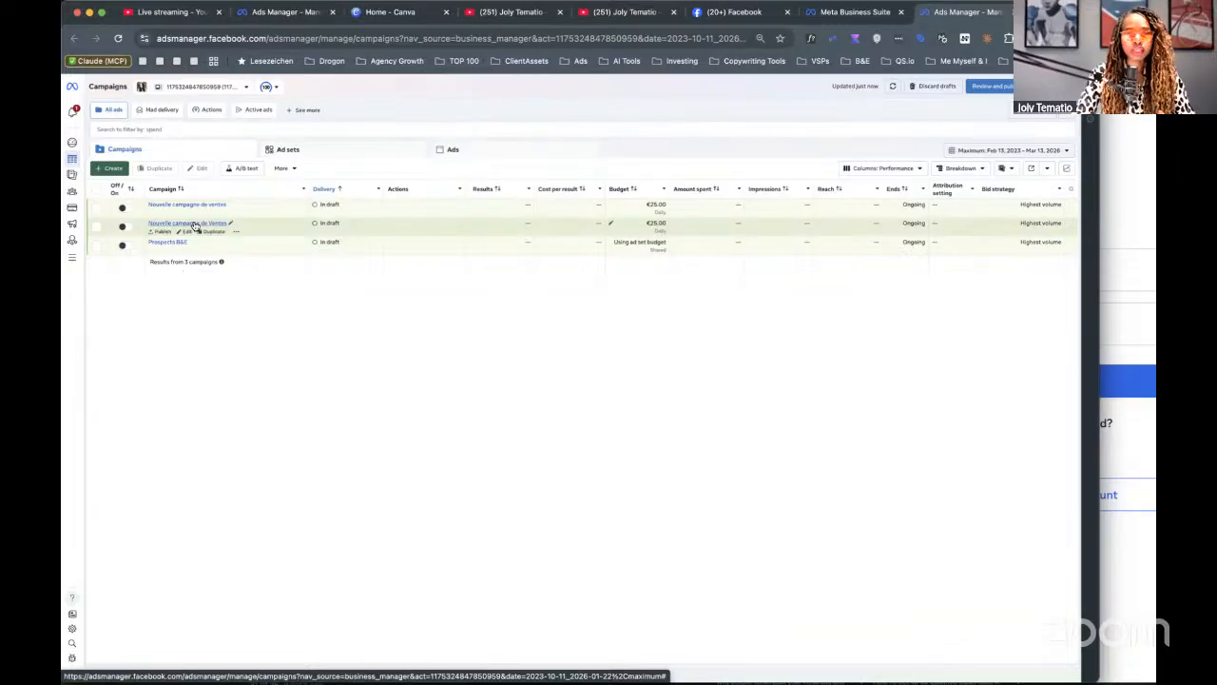
# Go from Ads Manager's All tools to Business settings, landing on the Drogon Consulting Pages section.
pyautogui.click(72, 259)
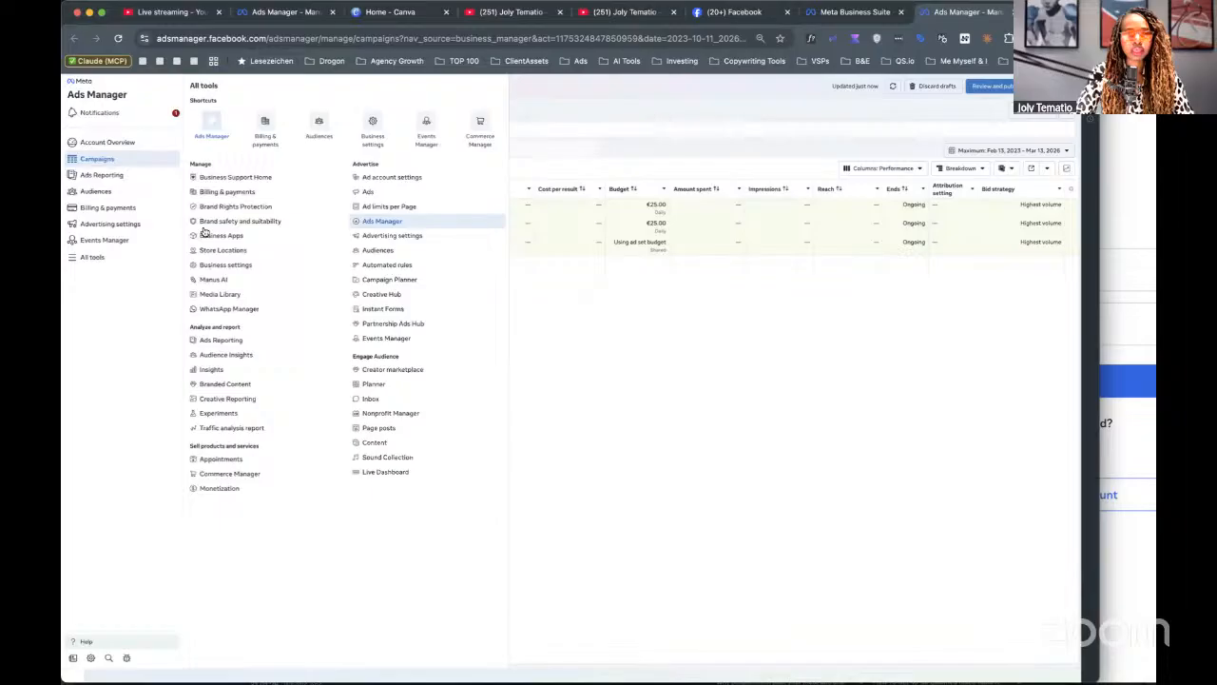
pyautogui.click(374, 125)
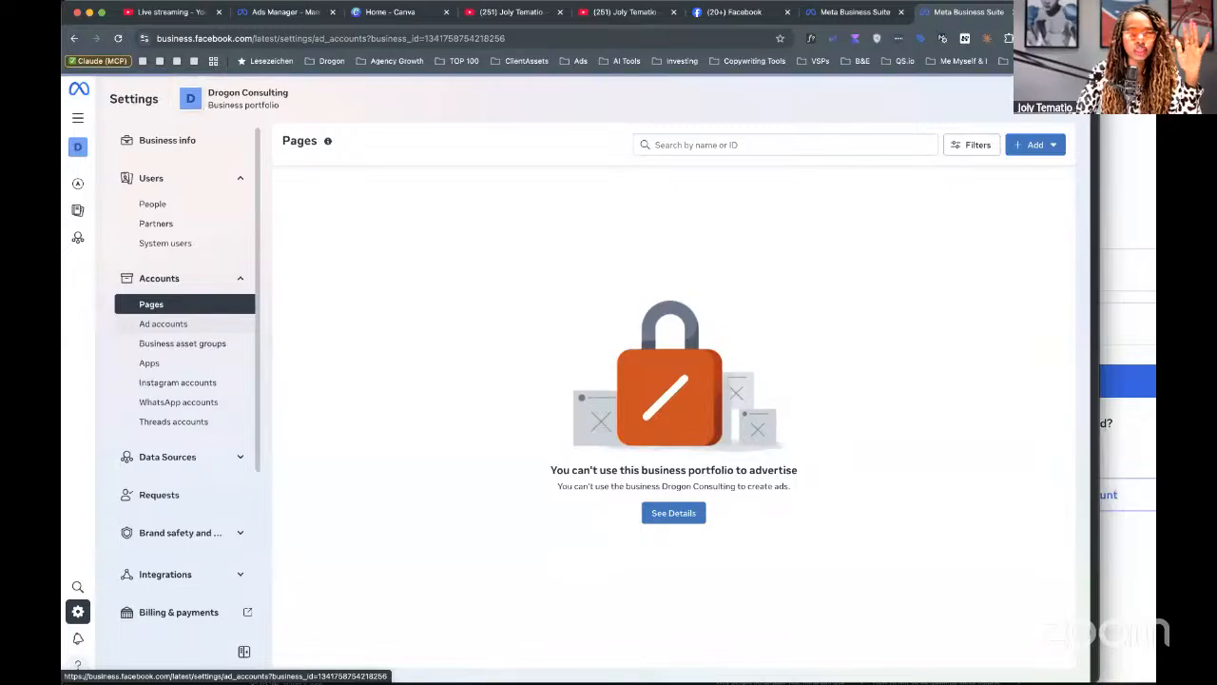
# Browse Ad accounts, Business asset groups and Partners, then return to Pages and reveal the Add options.
pyautogui.click(163, 323)
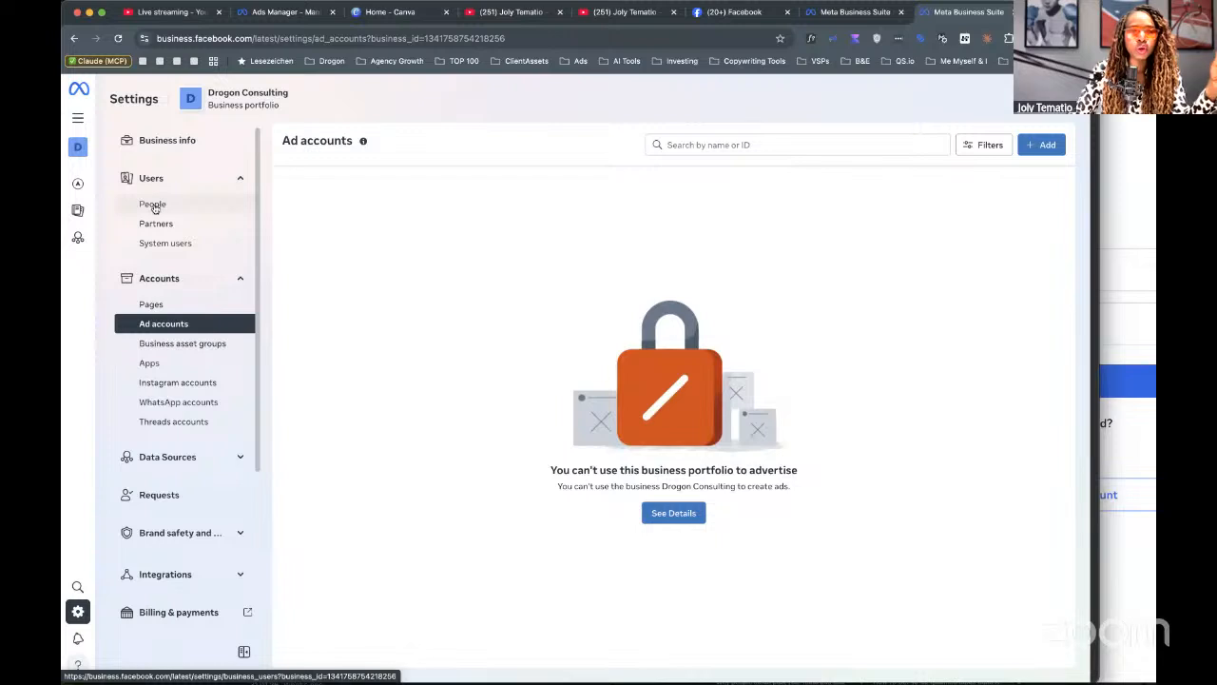
pyautogui.click(180, 347)
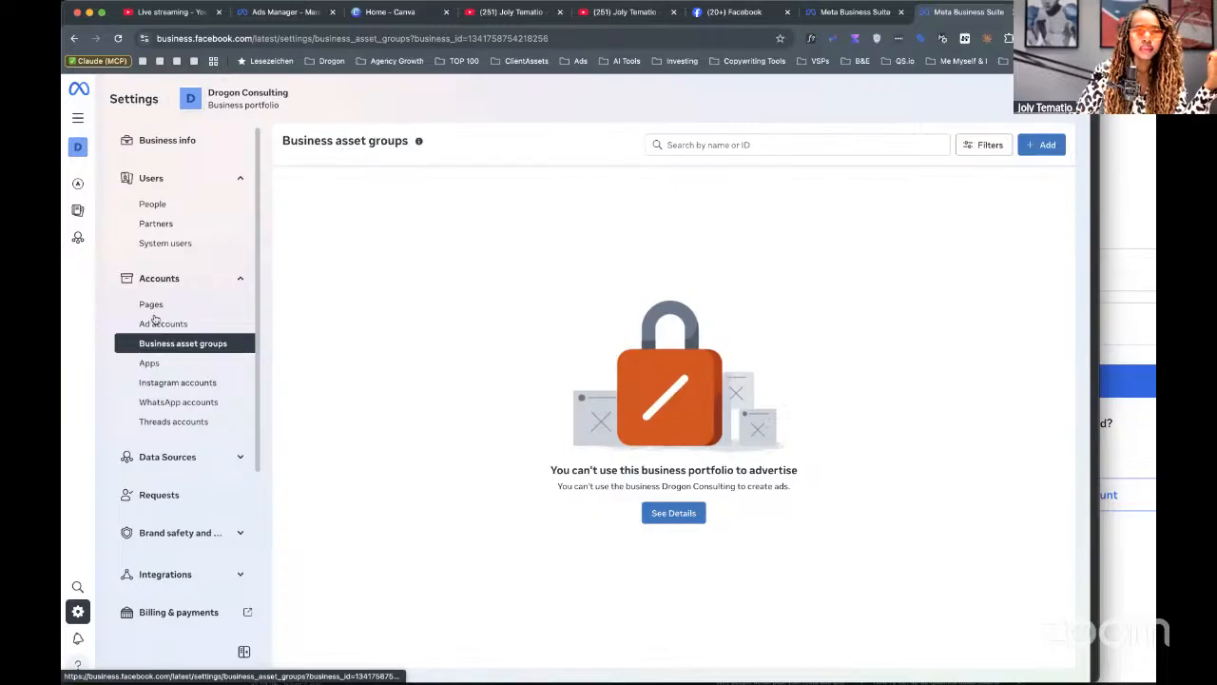
pyautogui.click(147, 226)
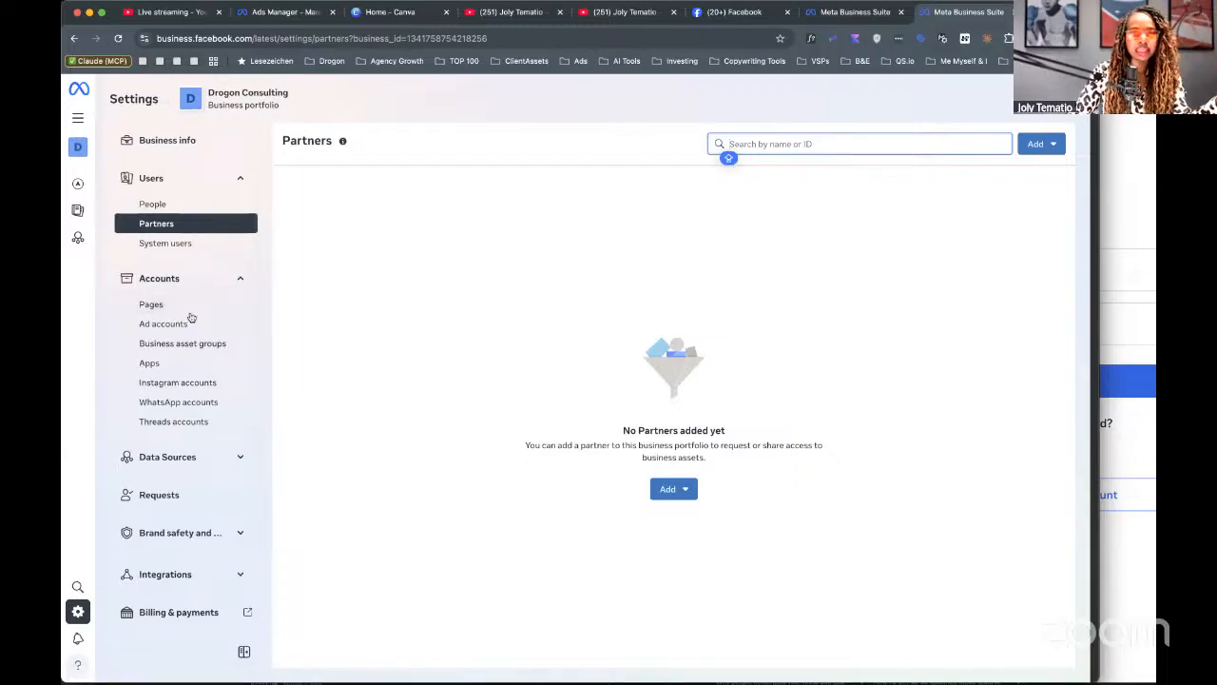
pyautogui.click(156, 304)
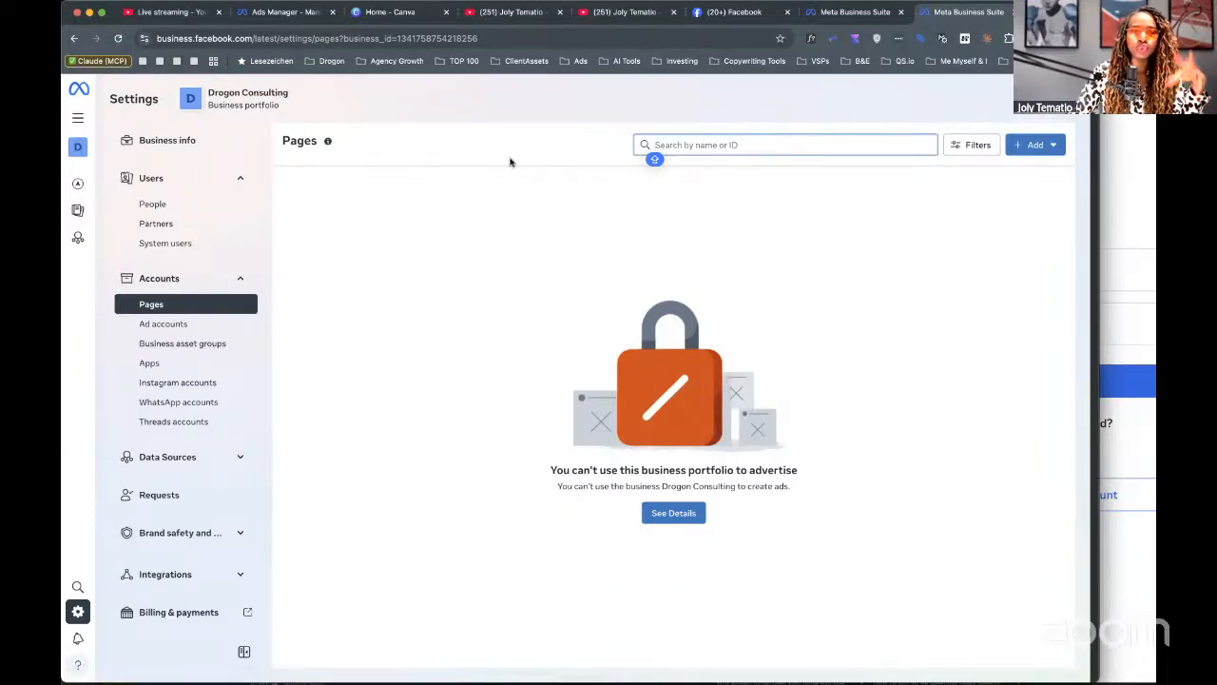
pyautogui.click(1040, 145)
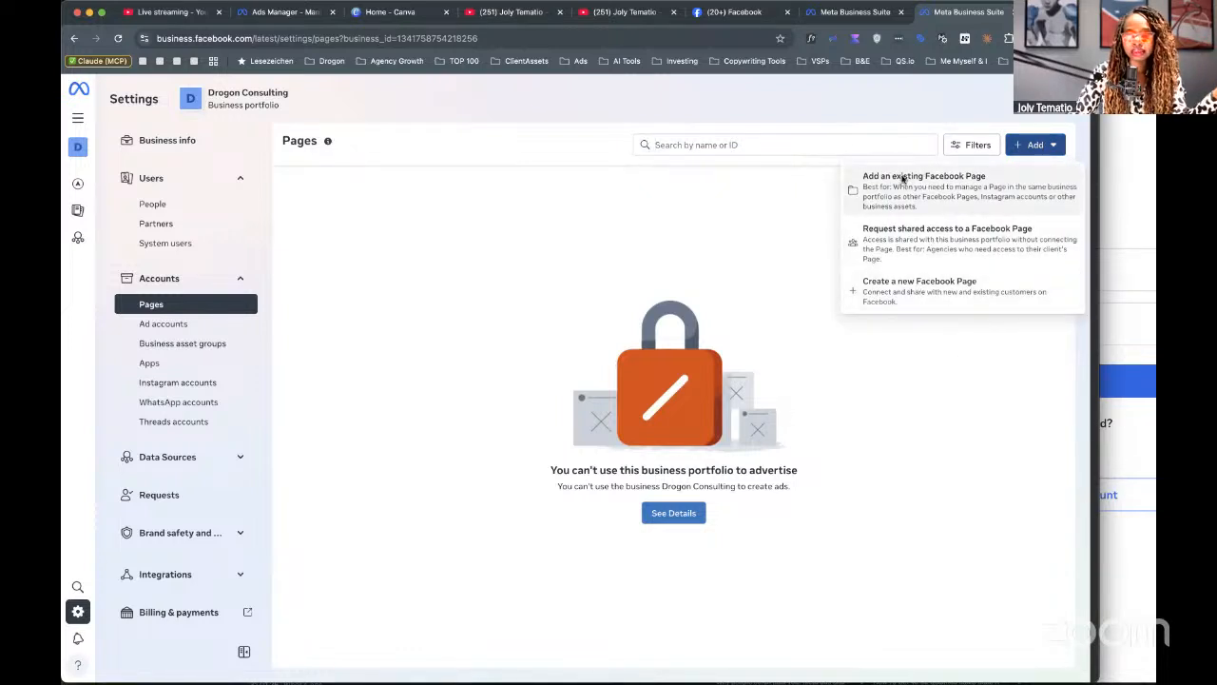
# Look up Business & Entrepreneuriat by its pasted page URL, review the request, then cancel it unsent.
pyautogui.click(903, 179)
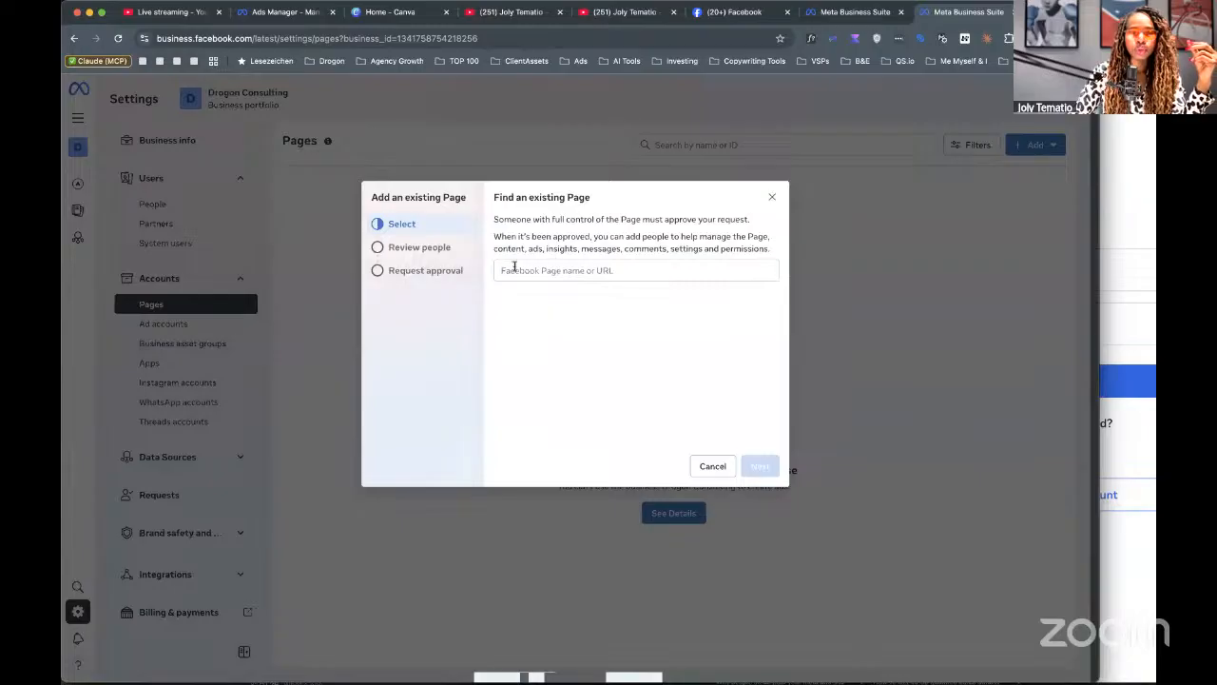
pyautogui.click(663, 271)
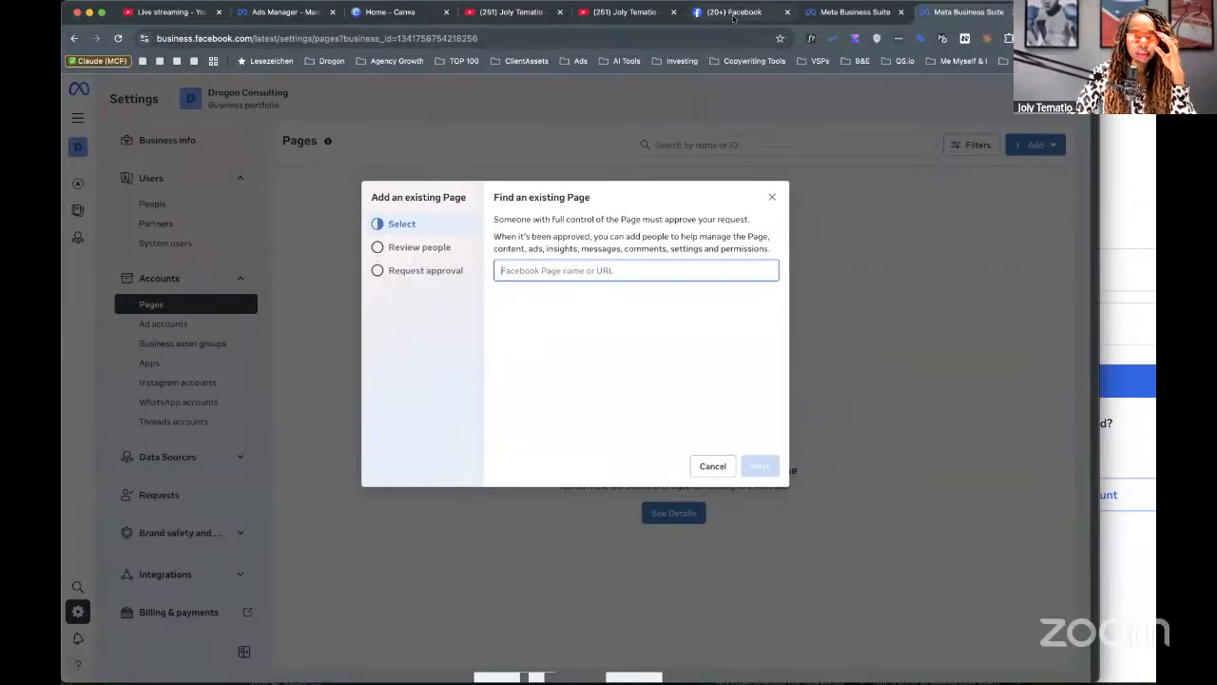
pyautogui.click(293, 45)
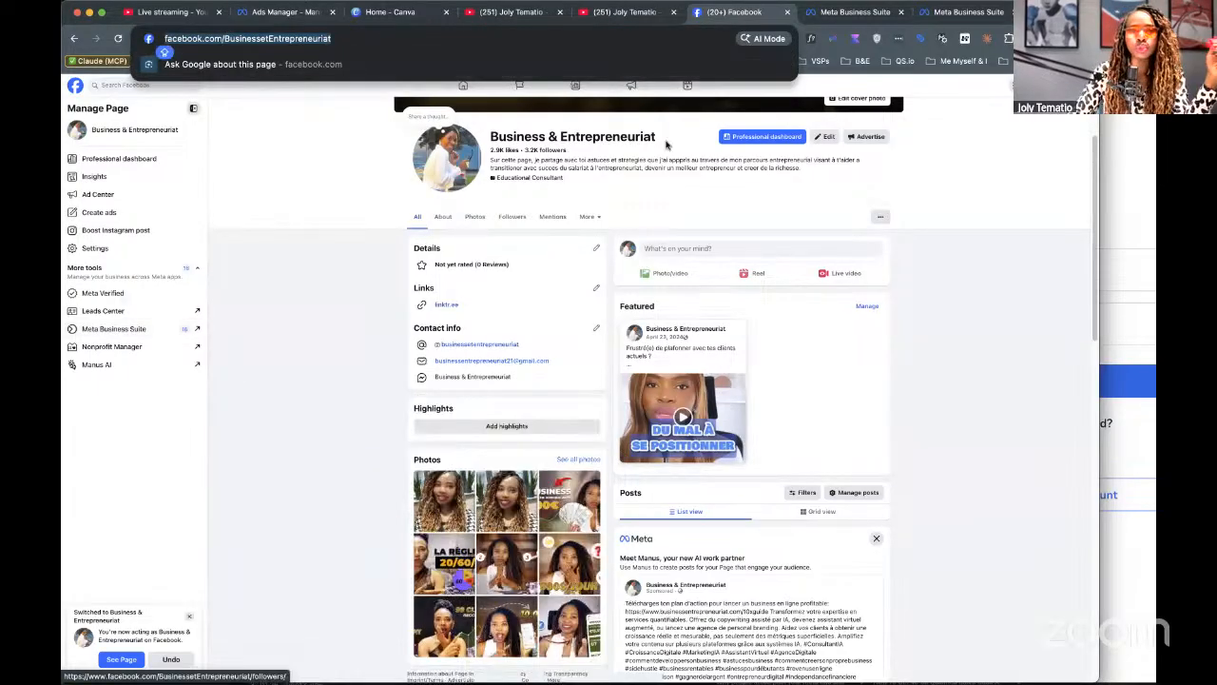
pyautogui.click(956, 12)
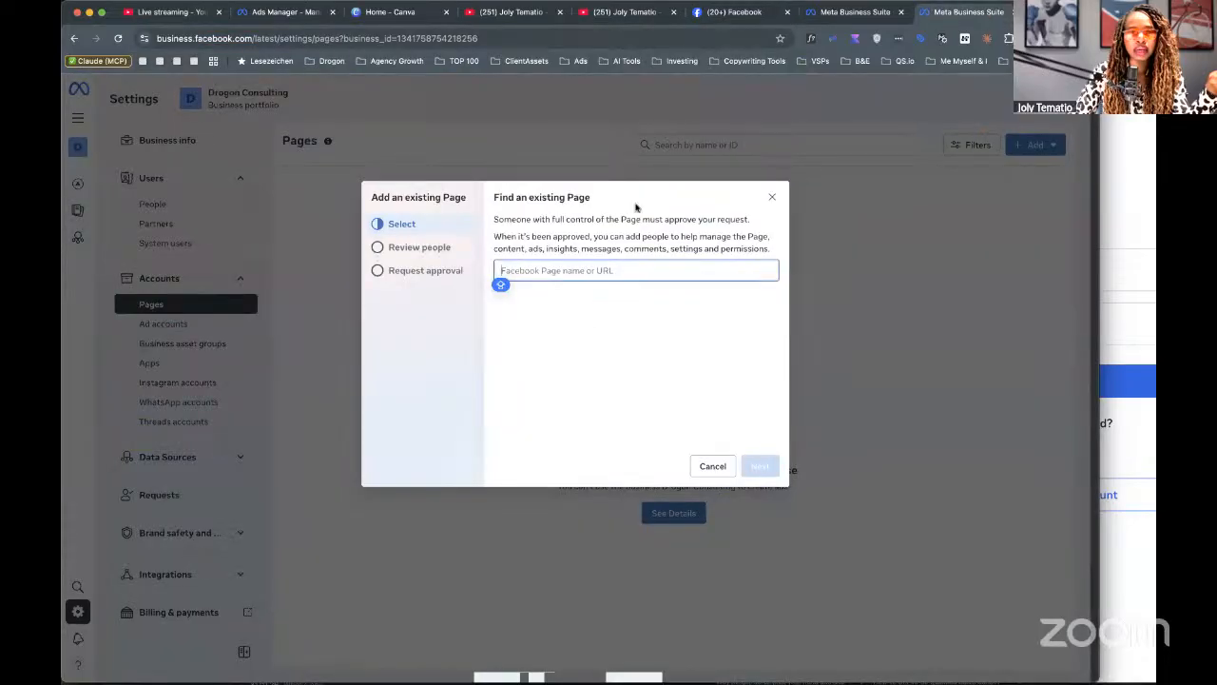
pyautogui.write('https://www.facebook.com/BusinessetEntrepreneuriat')
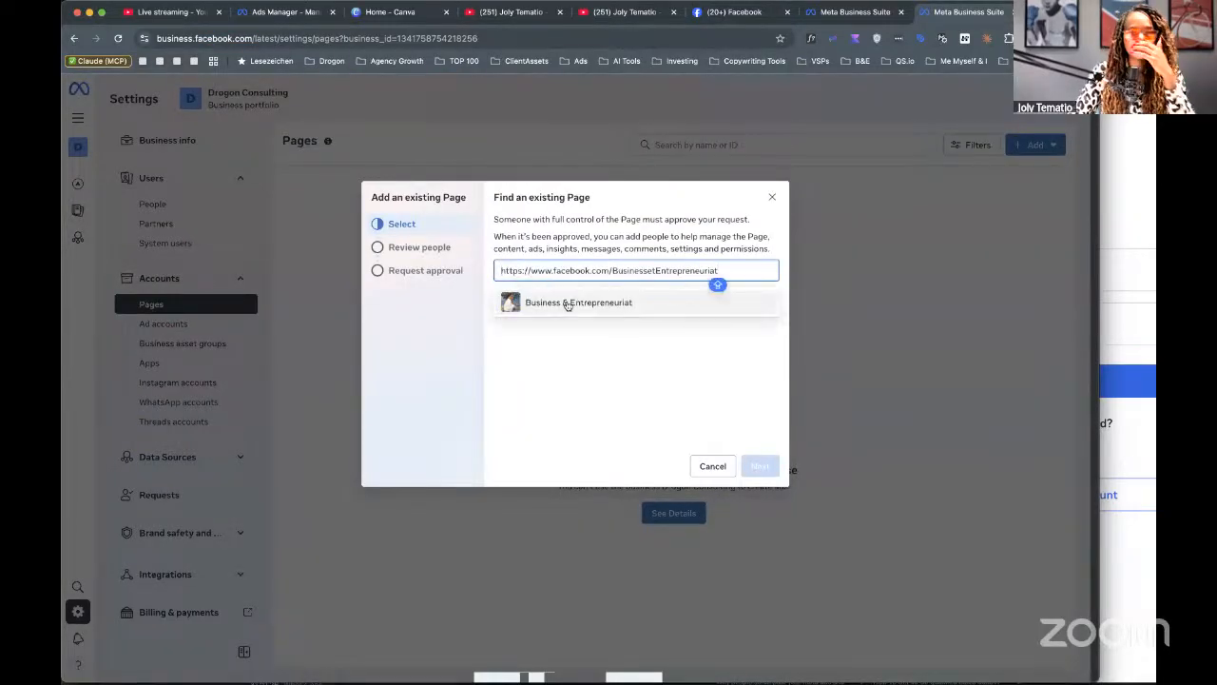
pyautogui.click(538, 299)
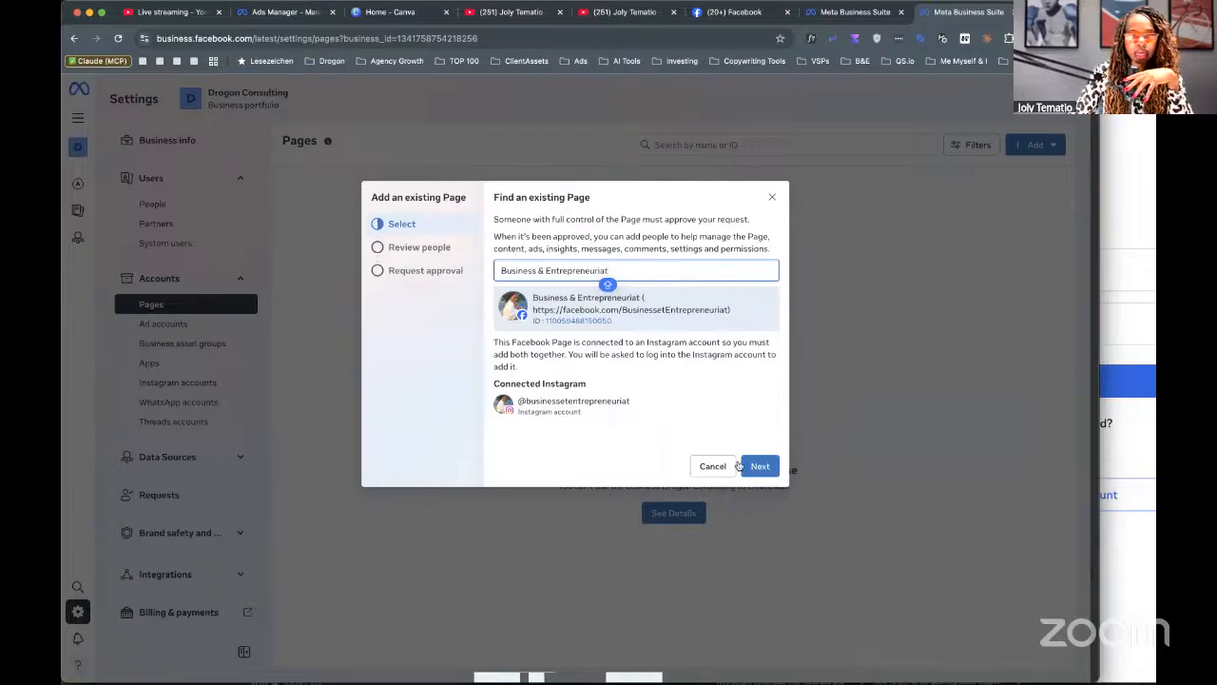
pyautogui.click(760, 469)
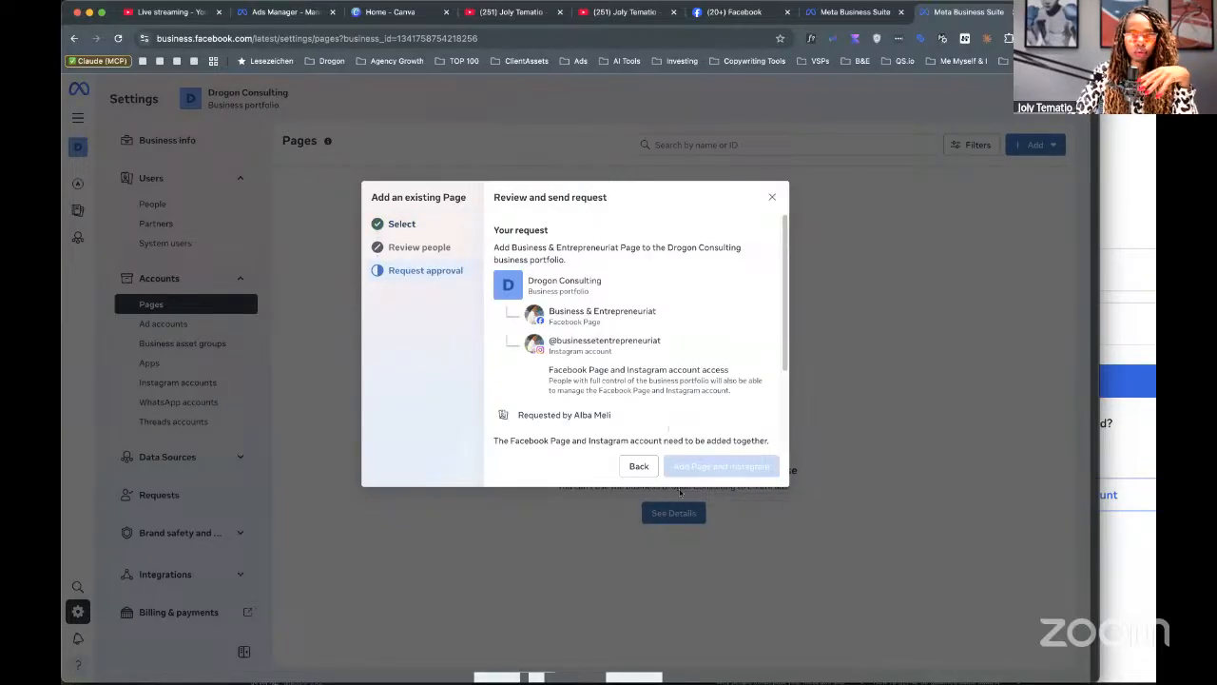
pyautogui.click(771, 198)
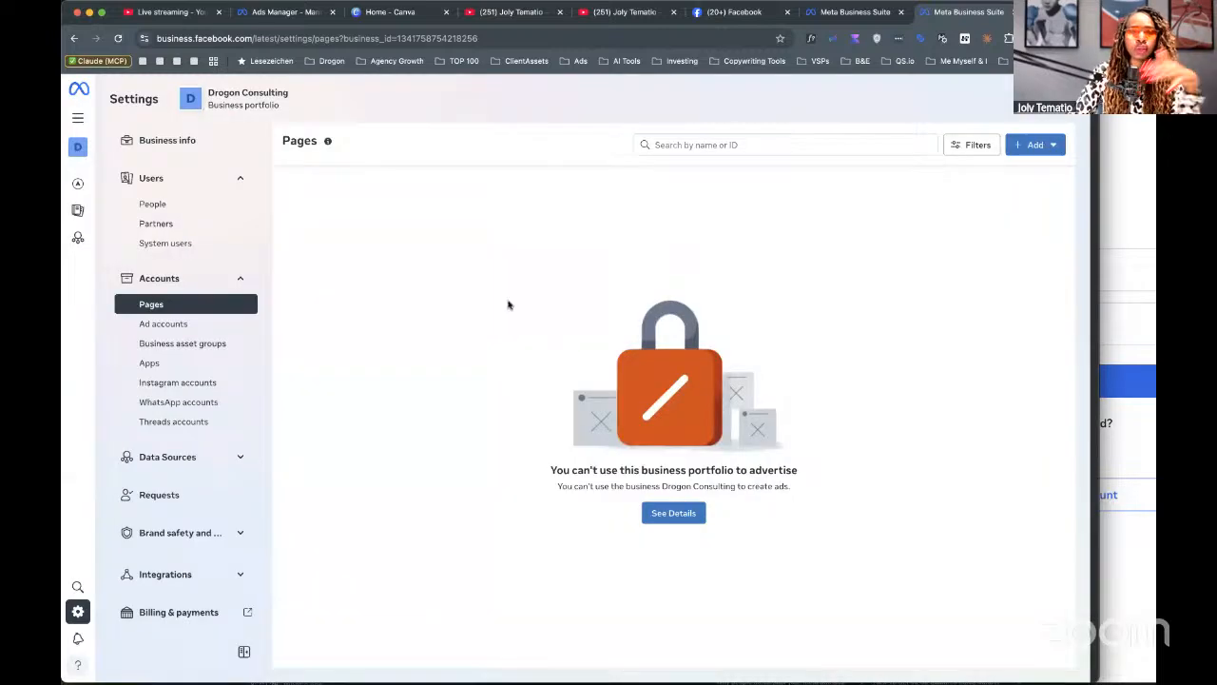
# Preview the Create a new ad account form (America/Los Angeles, USD) under Ad accounts and close it unfilled.
pyautogui.click(160, 324)
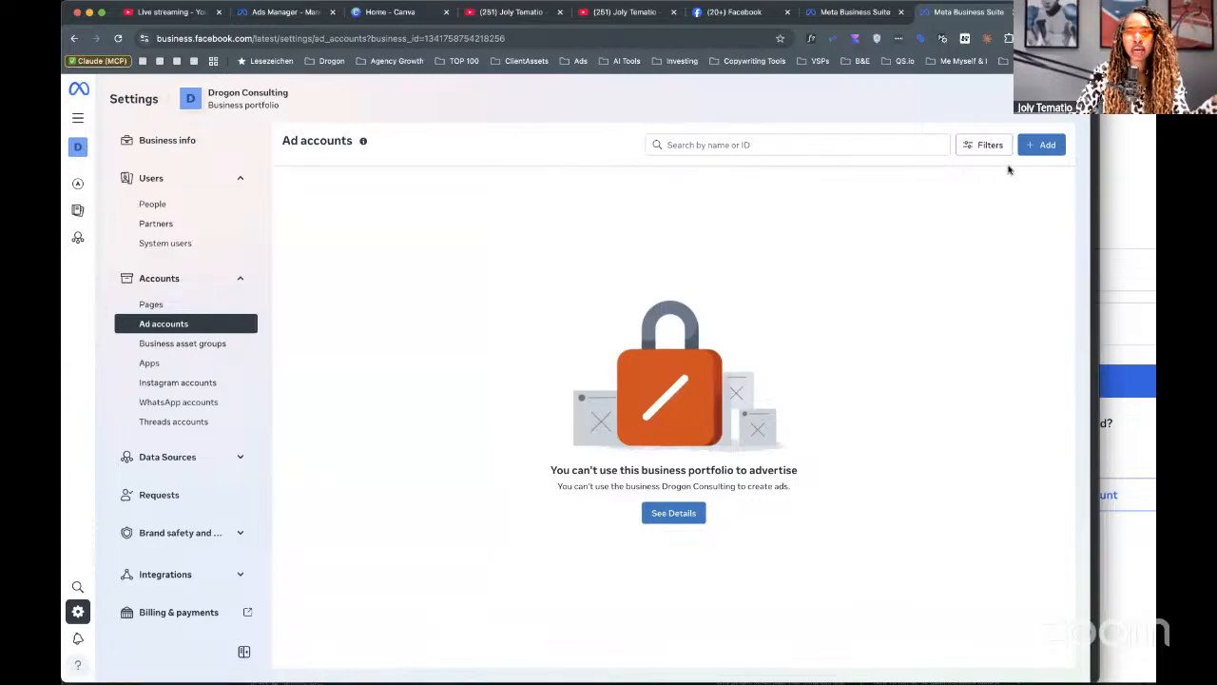
pyautogui.click(1043, 150)
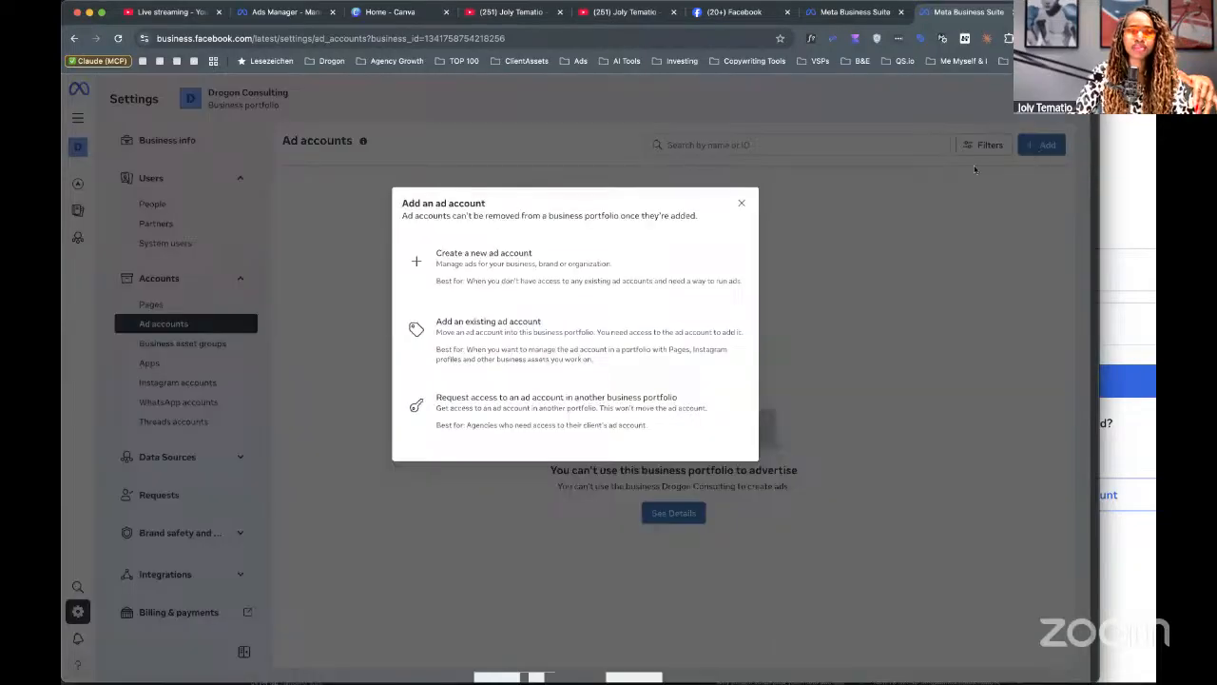
pyautogui.click(436, 259)
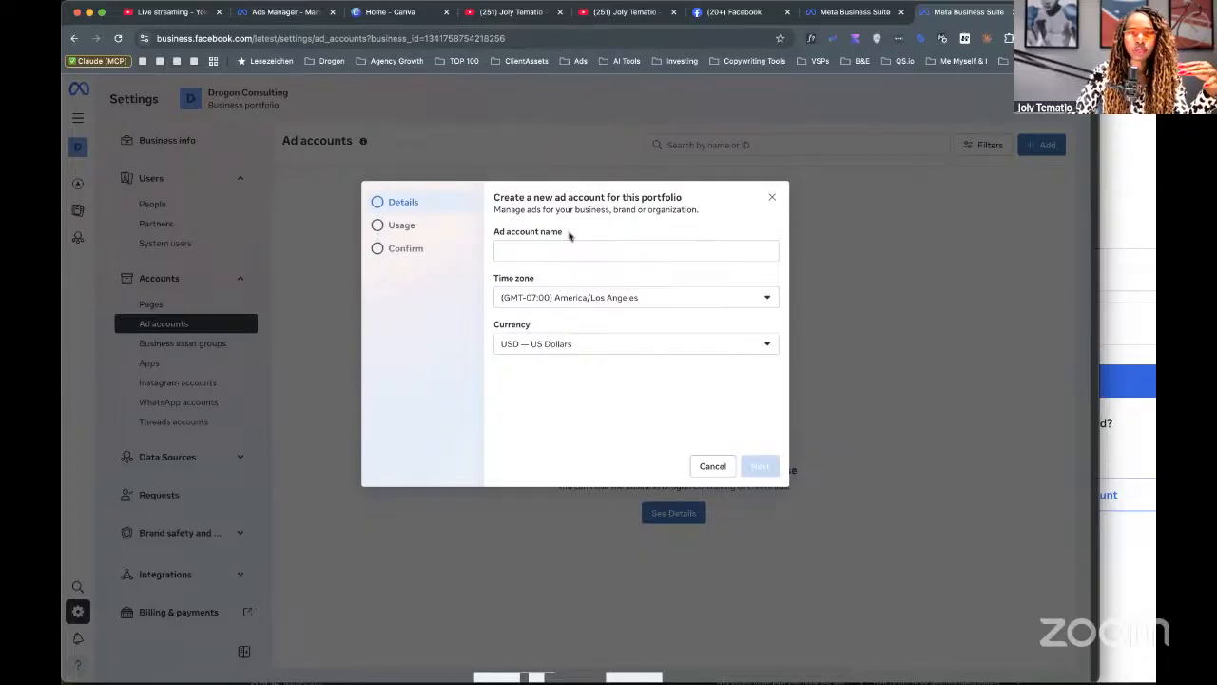
pyautogui.click(773, 197)
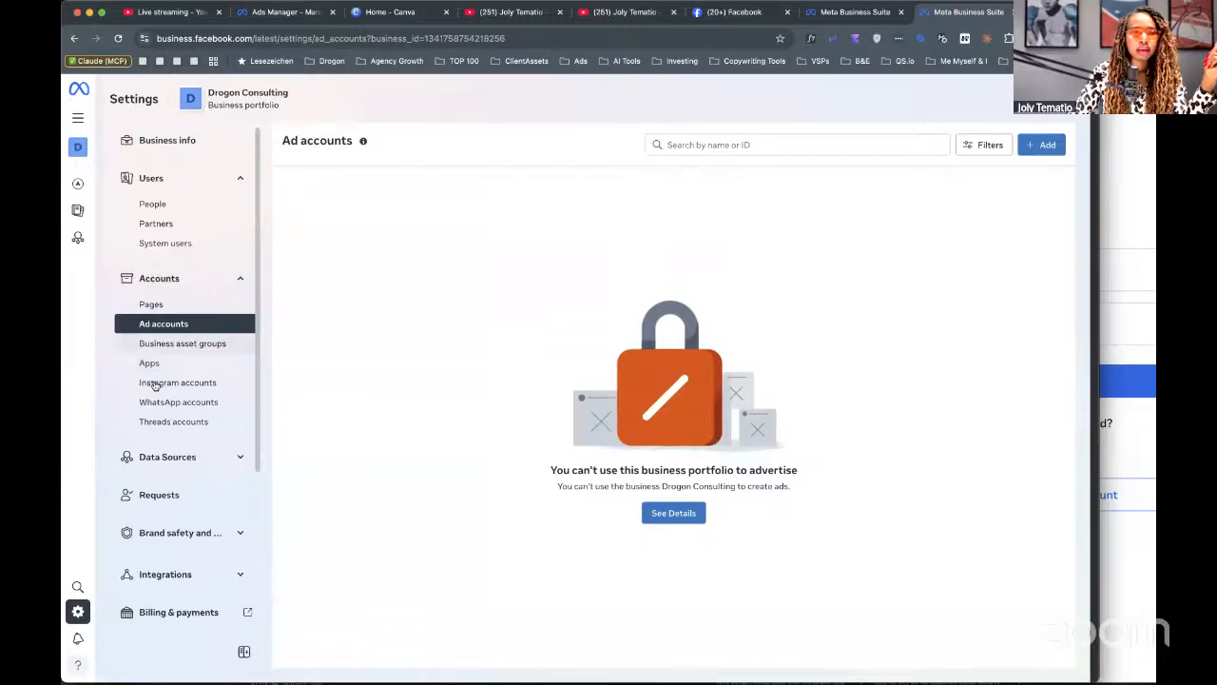
# View Instagram accounts and dismiss its Add notice, then open the empty WhatsApp accounts section with Data Sources expanded.
pyautogui.click(155, 383)
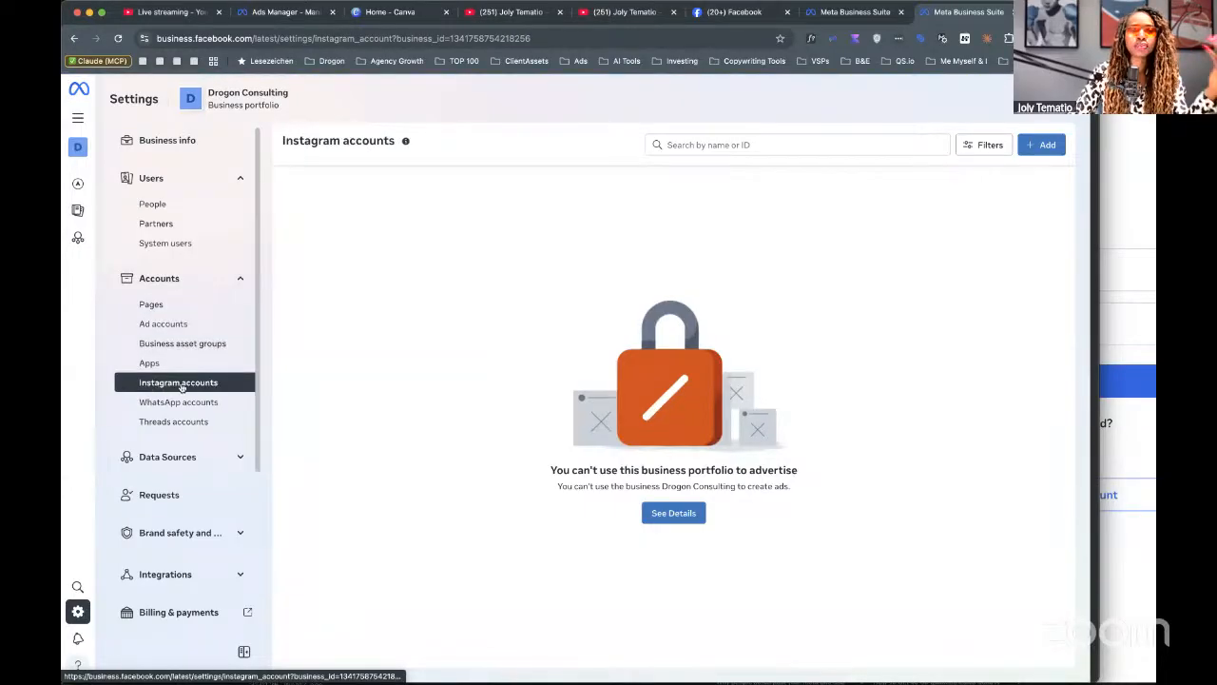
pyautogui.click(1033, 146)
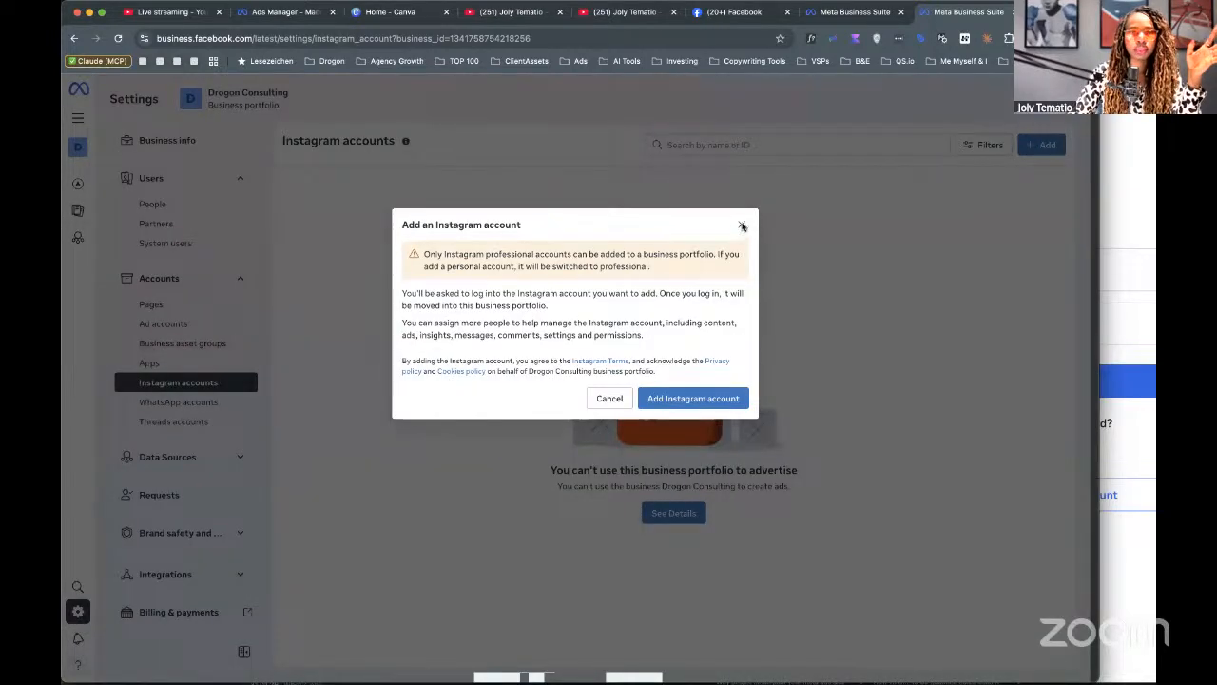
pyautogui.click(743, 226)
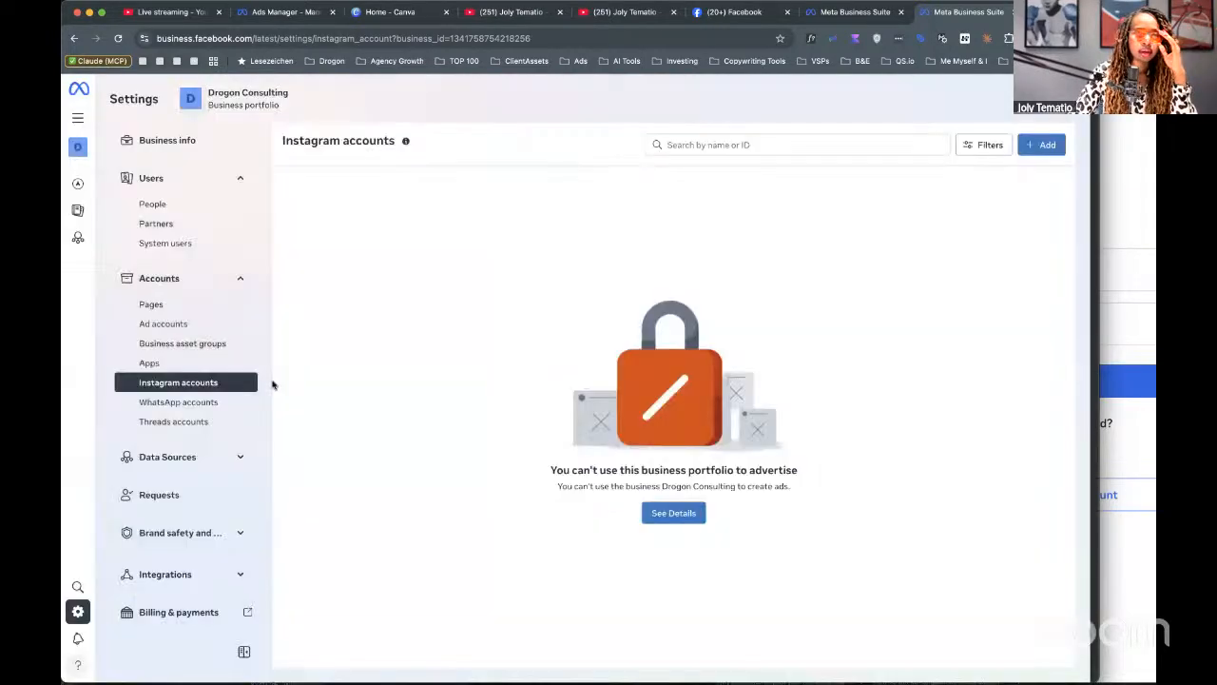
pyautogui.click(181, 406)
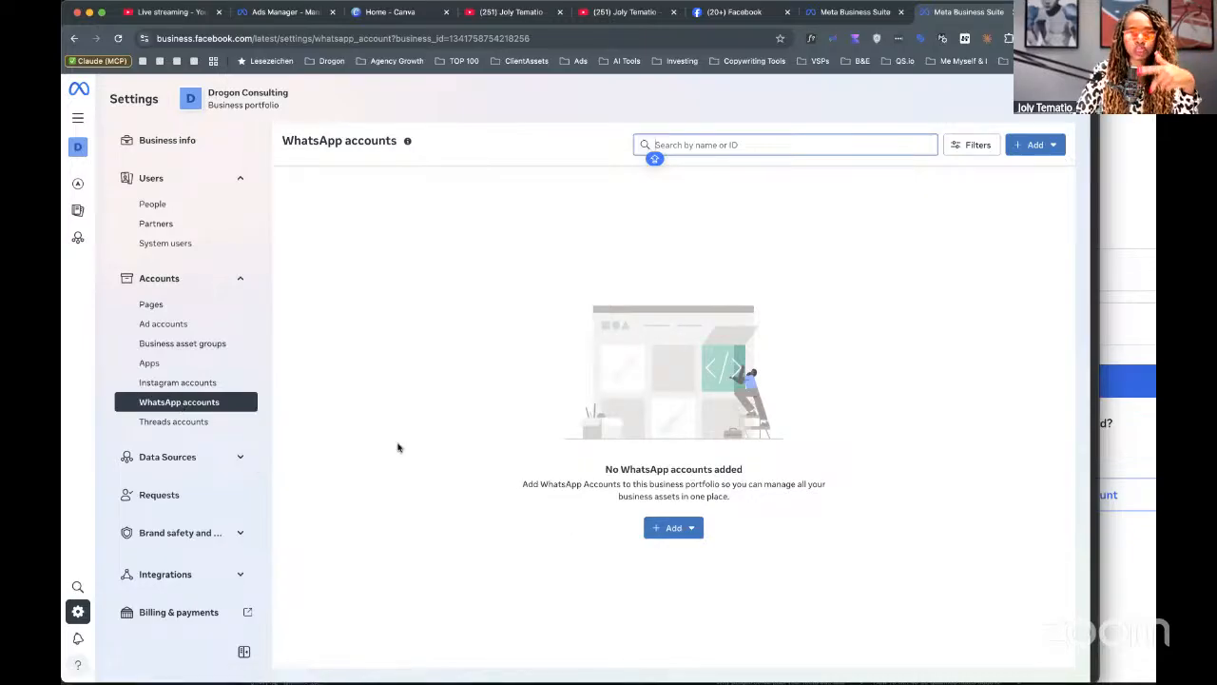
pyautogui.click(164, 464)
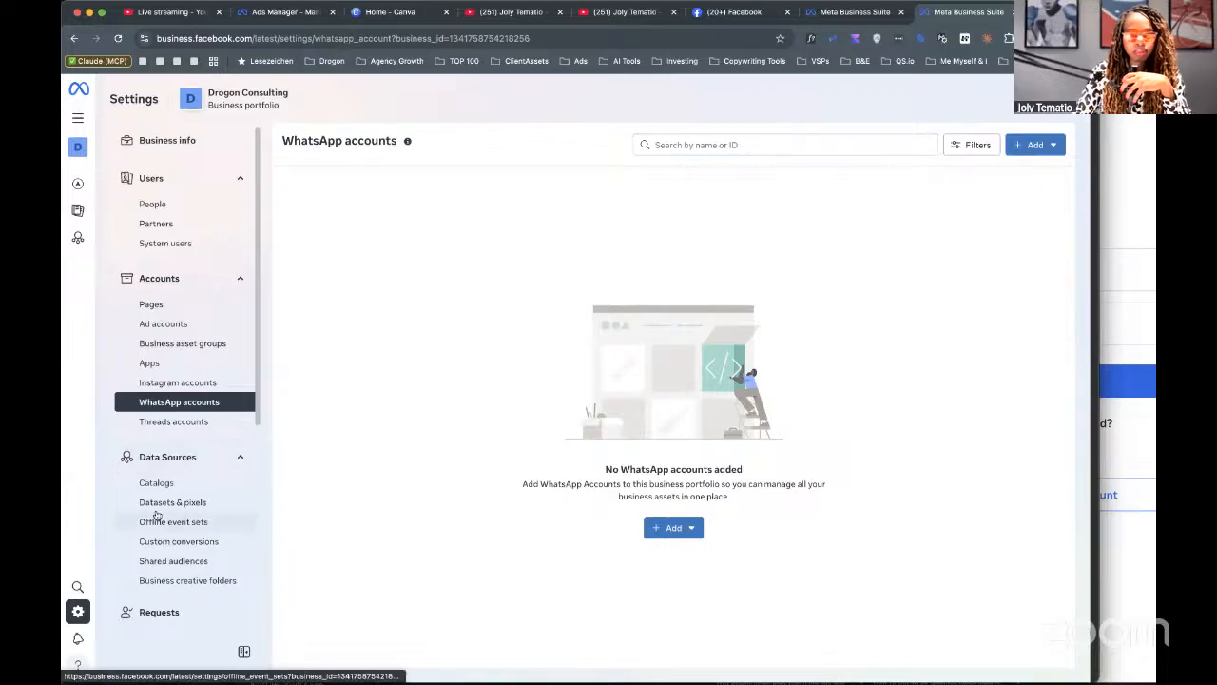
# Open the Datasets & pixels section, which is locked because the portfolio can't advertise.
pyautogui.click(157, 501)
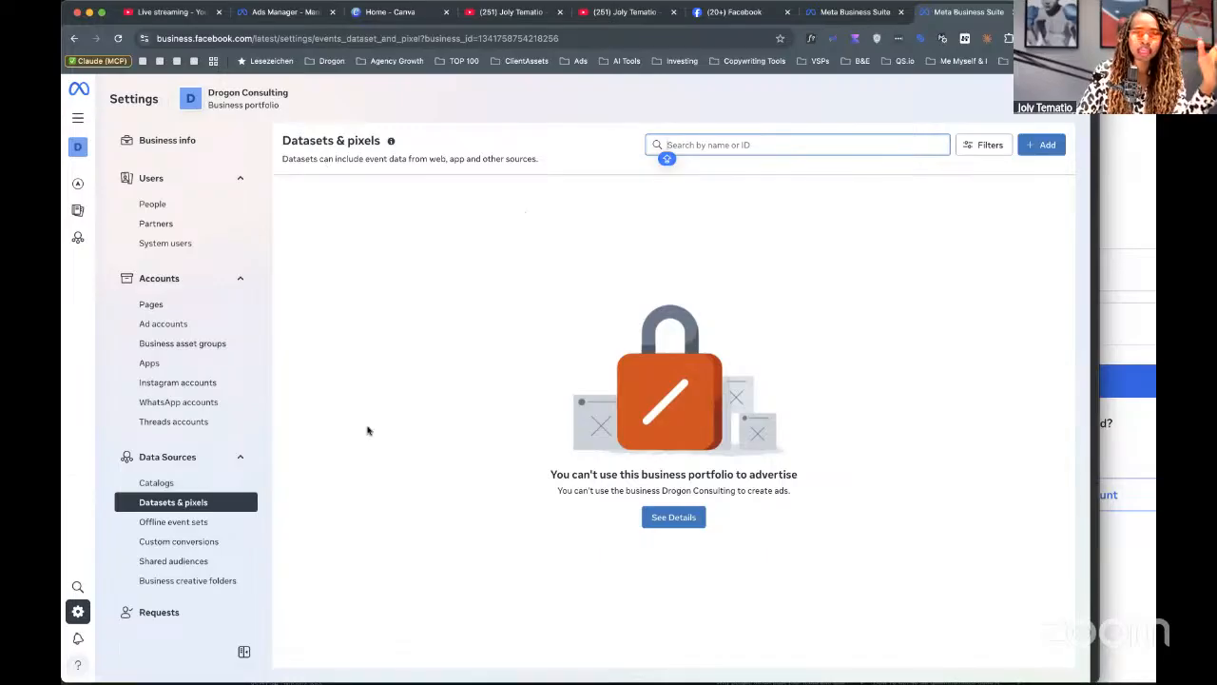
pyautogui.scroll(-3, 177, 535)
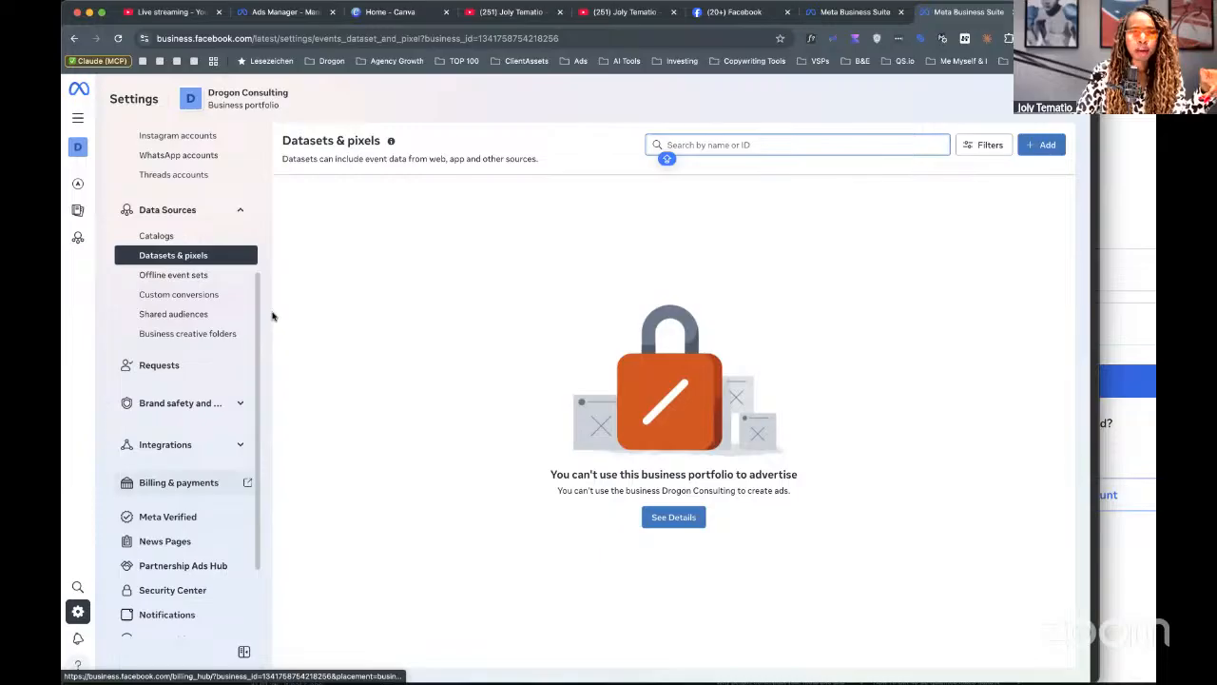
pyautogui.scroll(4, 213, 233)
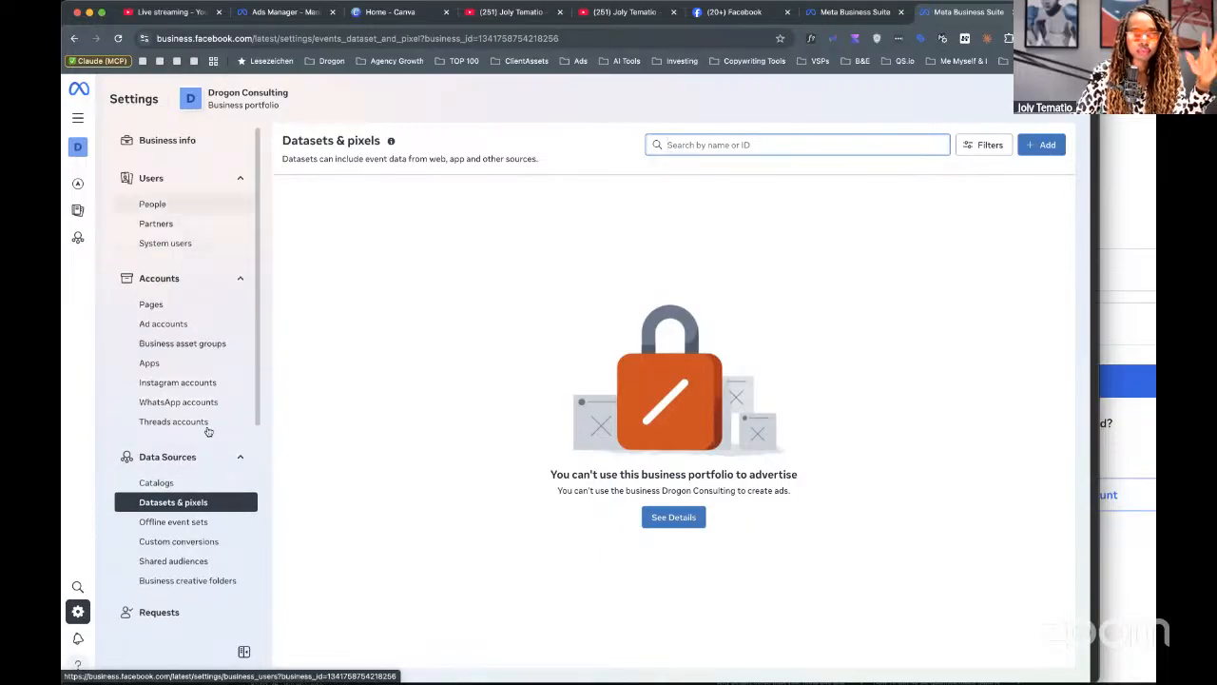
pyautogui.scroll(-1, 194, 493)
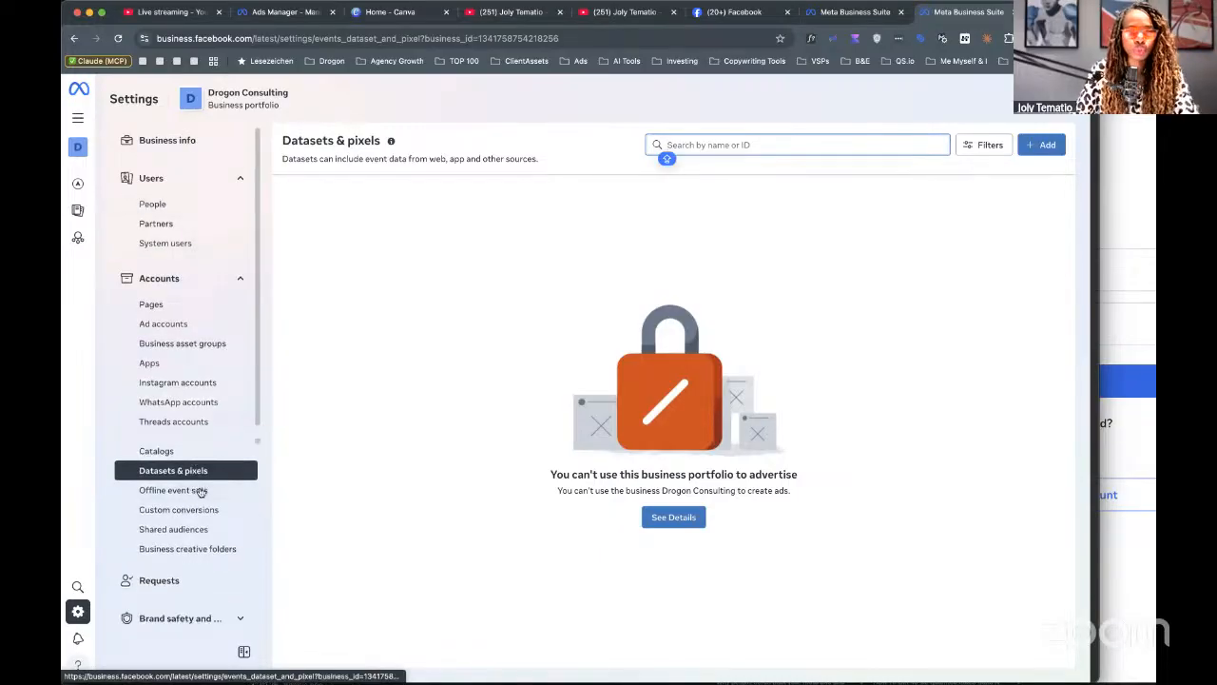
pyautogui.scroll(-3, 201, 492)
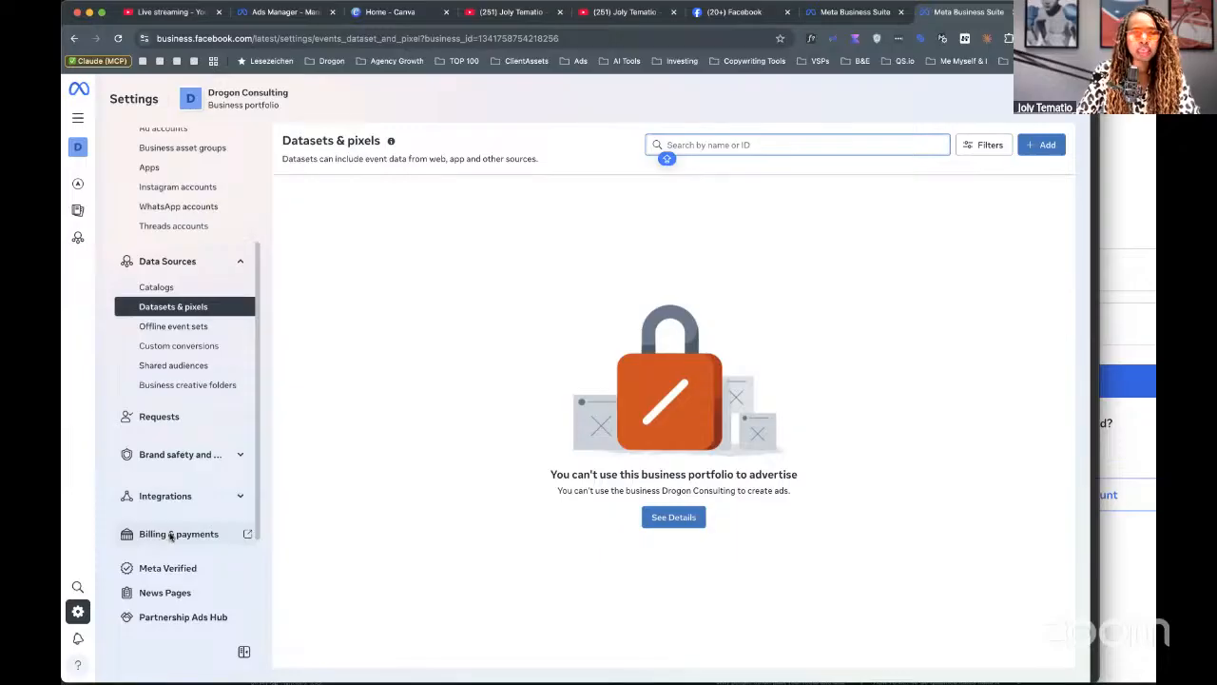
# Open billing and payments in a new tab, return, and expand Integrations to show Connected apps, Leads Access and Conversation Routing.
pyautogui.click(171, 534)
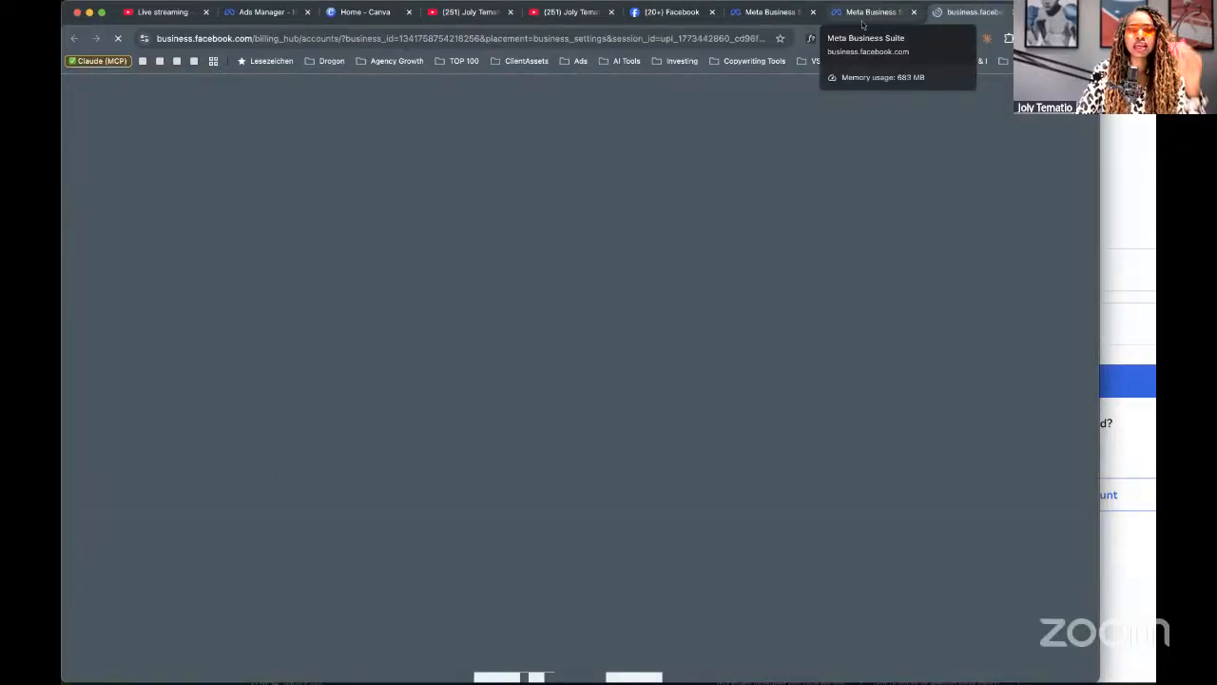
pyautogui.click(863, 13)
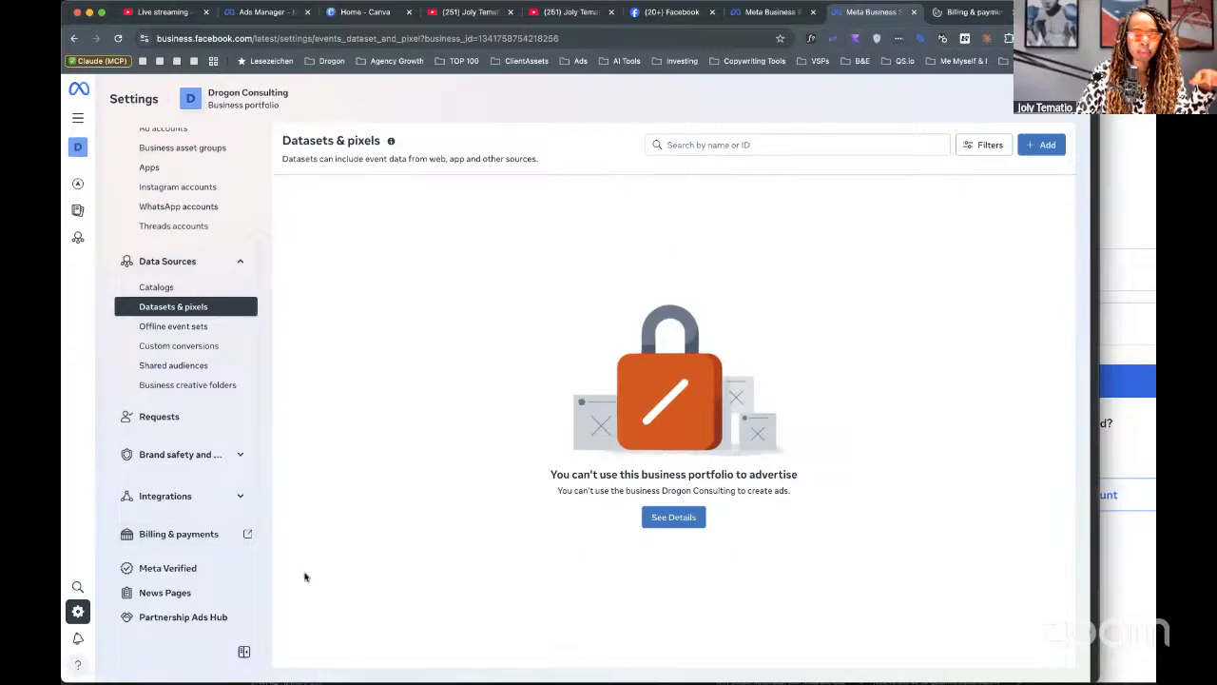
pyautogui.click(191, 496)
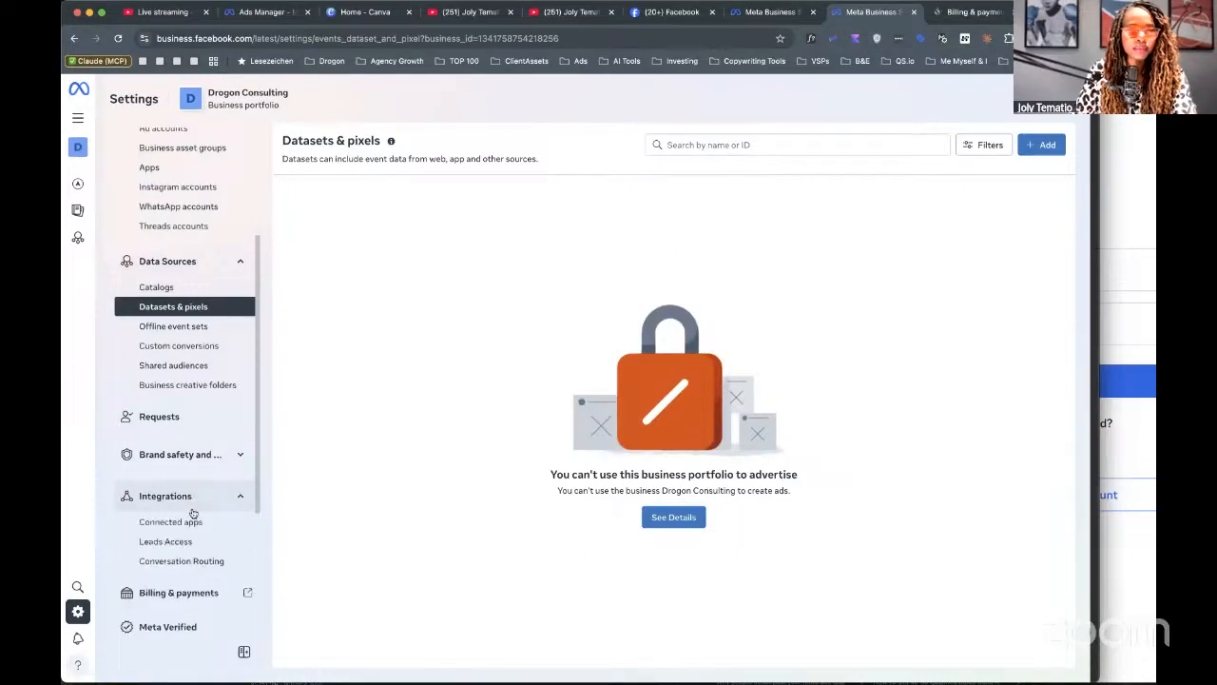
pyautogui.scroll(-1, 199, 508)
pyautogui.scroll(-3, 200, 511)
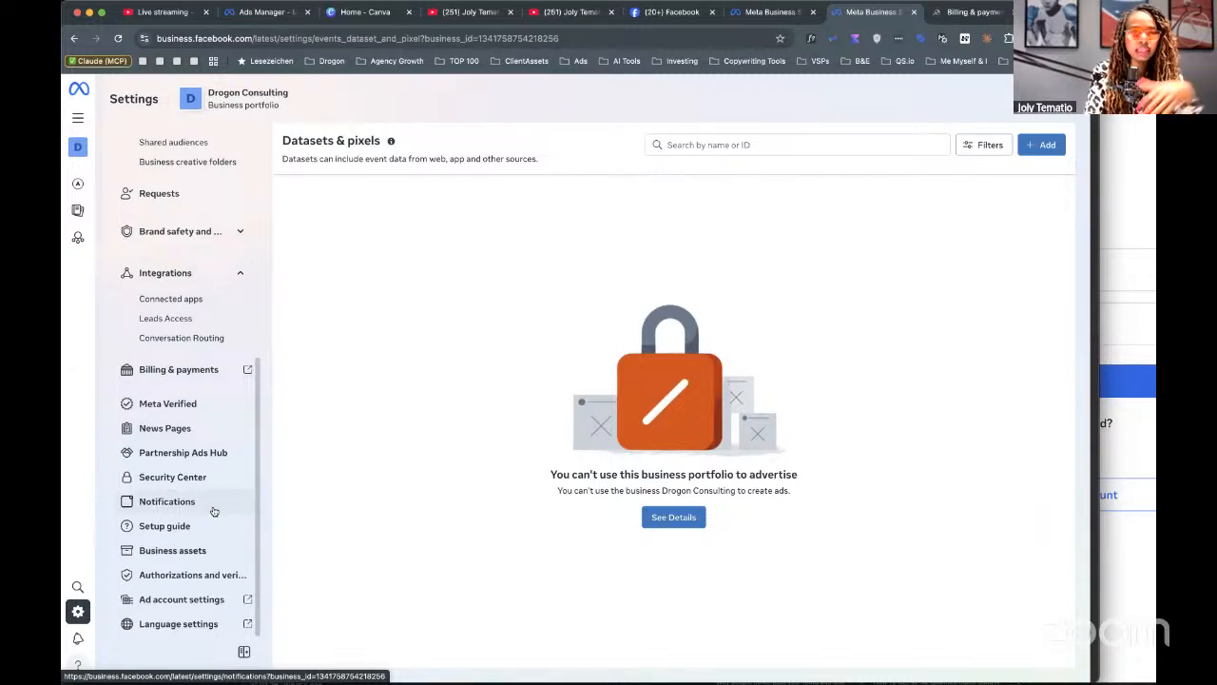
# Open Ad account settings in a new tab, find no ad accounts, and return to the business settings.
pyautogui.click(186, 591)
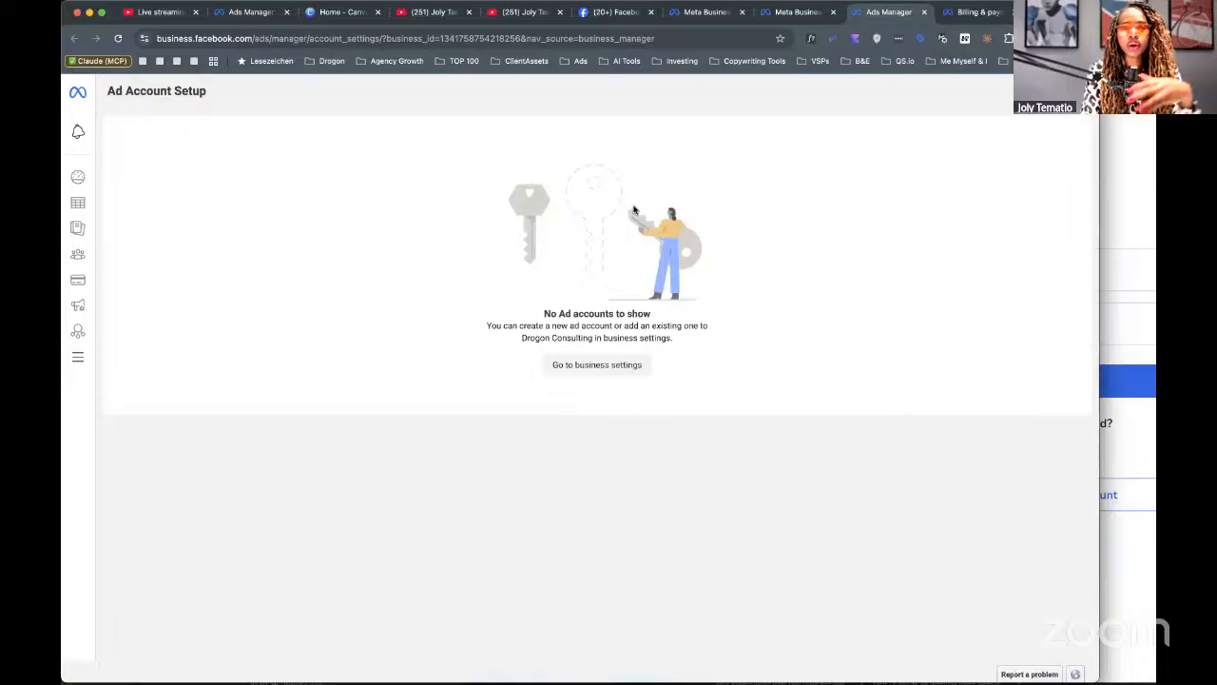
pyautogui.click(797, 13)
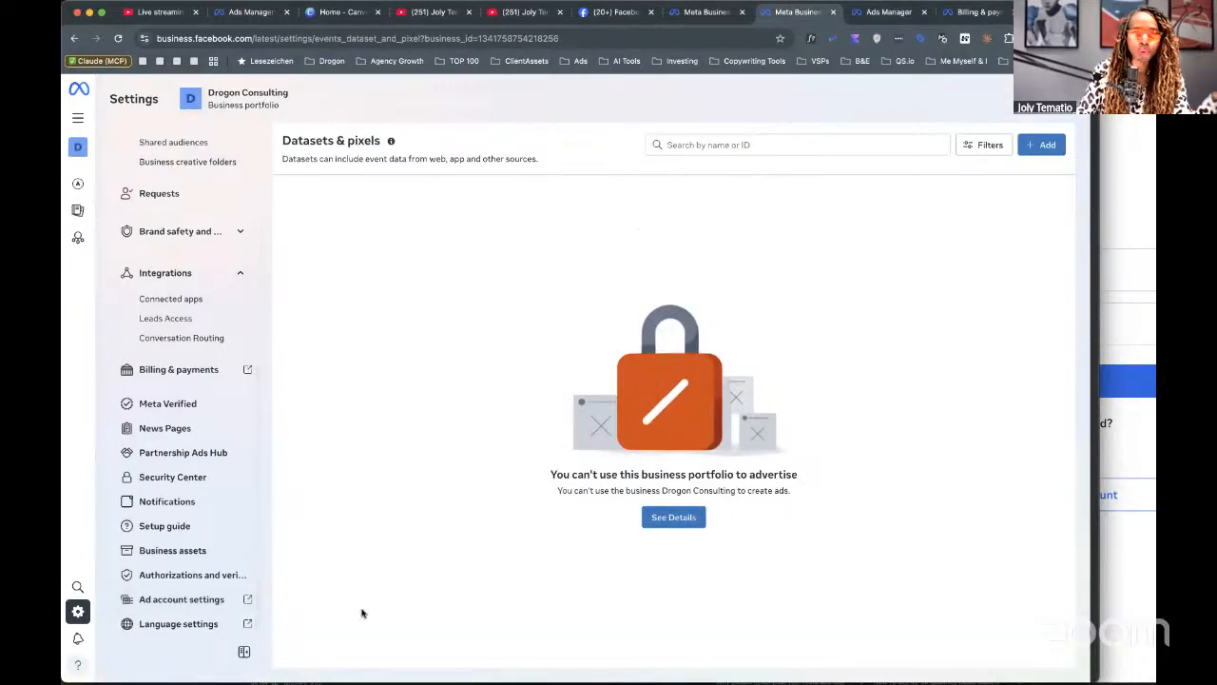
pyautogui.click(189, 599)
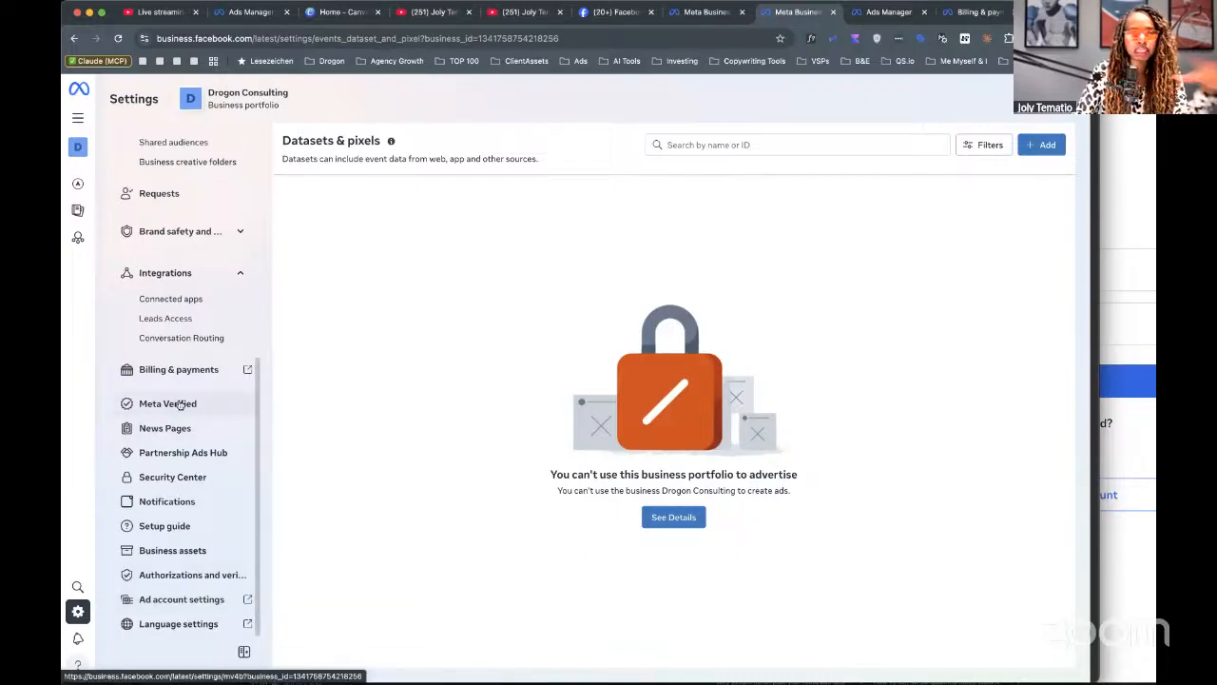
pyautogui.scroll(5, 188, 390)
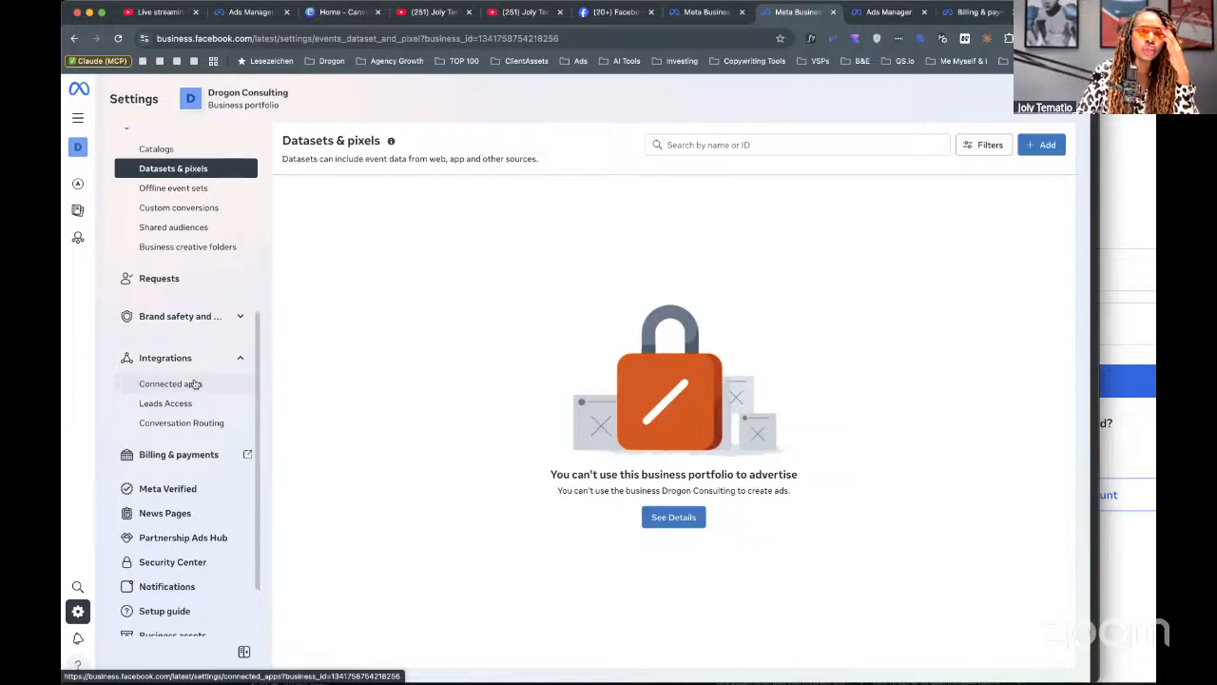
pyautogui.scroll(1, 195, 391)
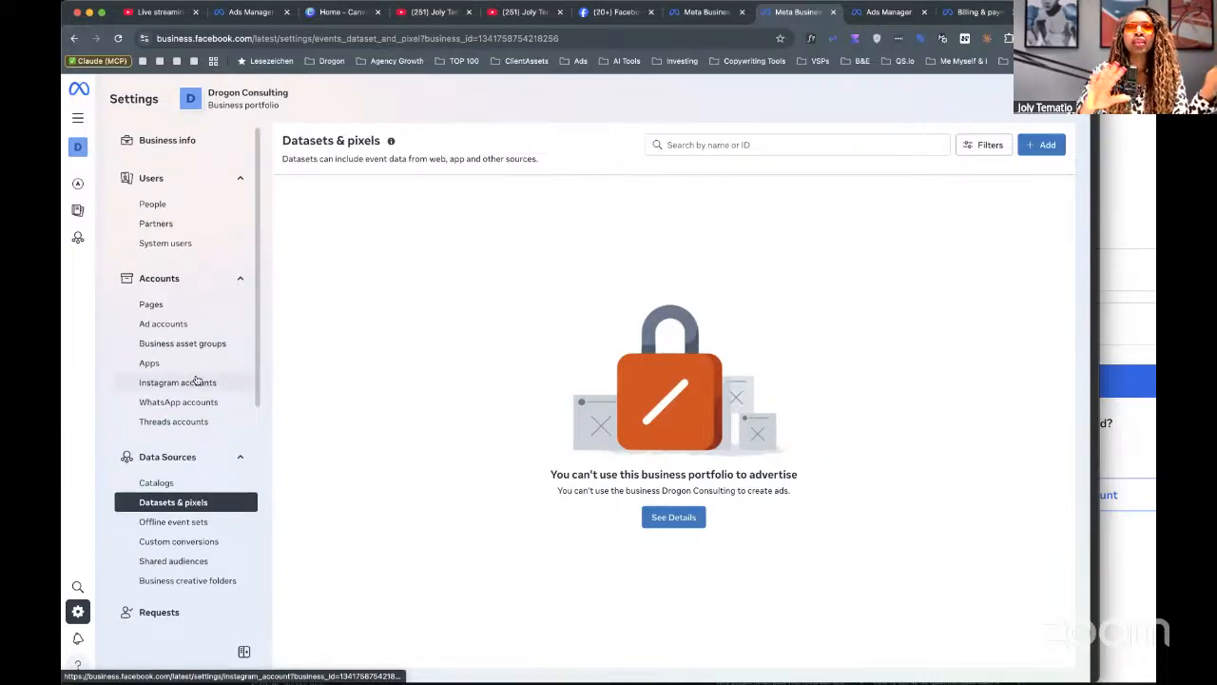
# Open the empty Partners settings and start the give-partner-access form, then close it unsubmitted.
pyautogui.click(172, 222)
pyautogui.click(1036, 149)
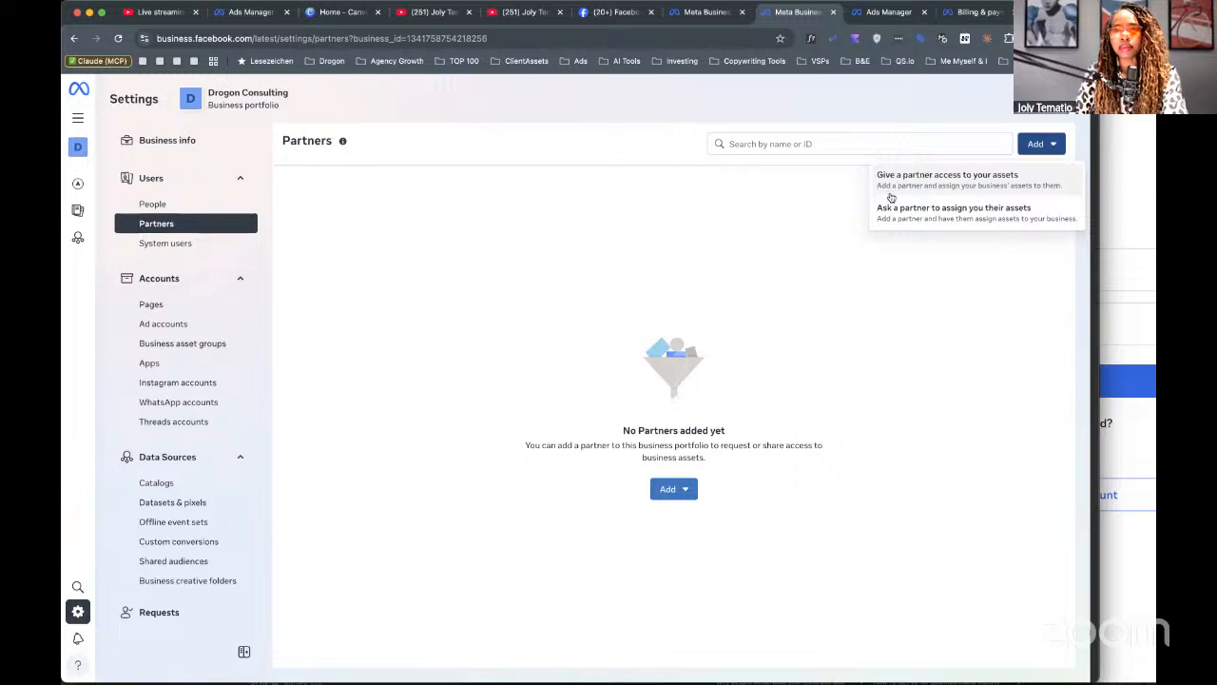
pyautogui.keyDown('ctrl'); pyautogui.scroll(5, 891, 197); pyautogui.keyUp('ctrl')
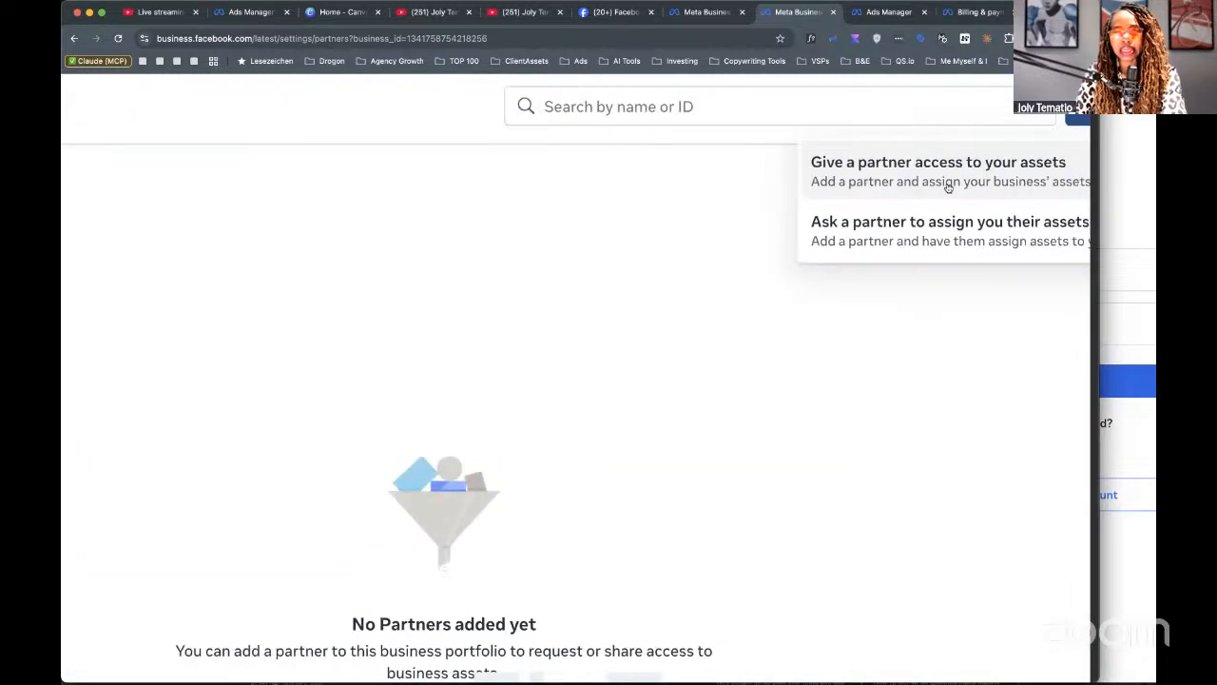
pyautogui.keyDown('ctrl'); pyautogui.scroll(-5, 947, 187); pyautogui.keyUp('ctrl')
pyautogui.click(912, 168)
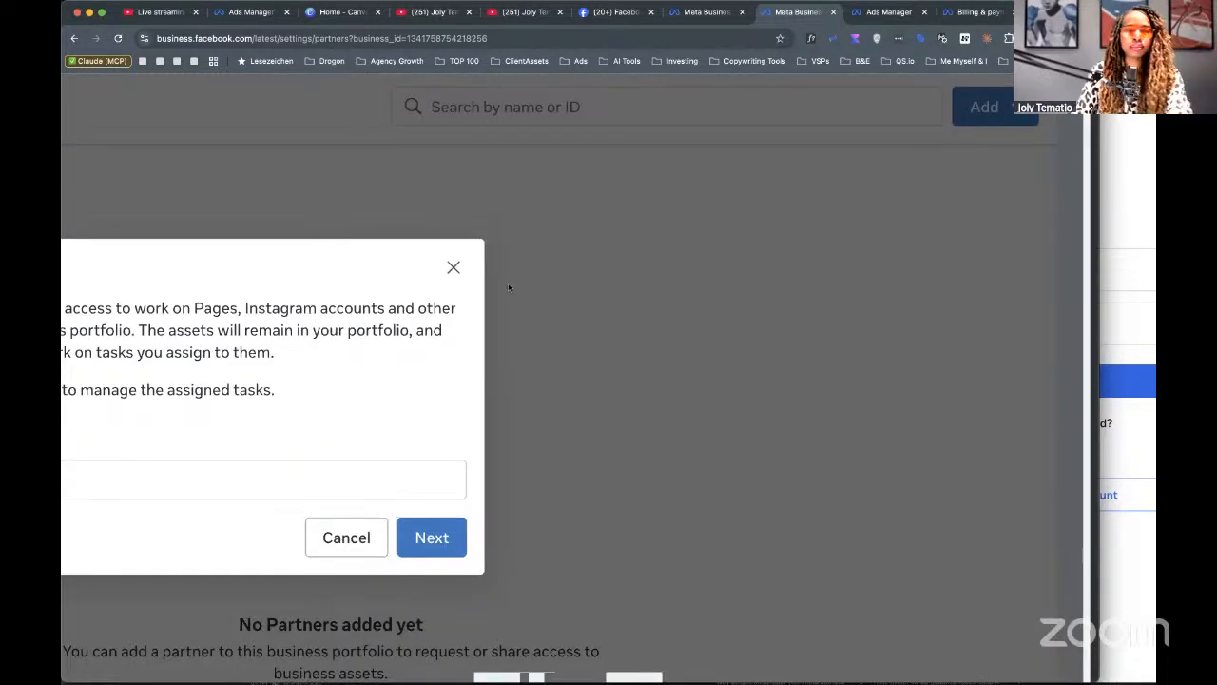
pyautogui.click(241, 480)
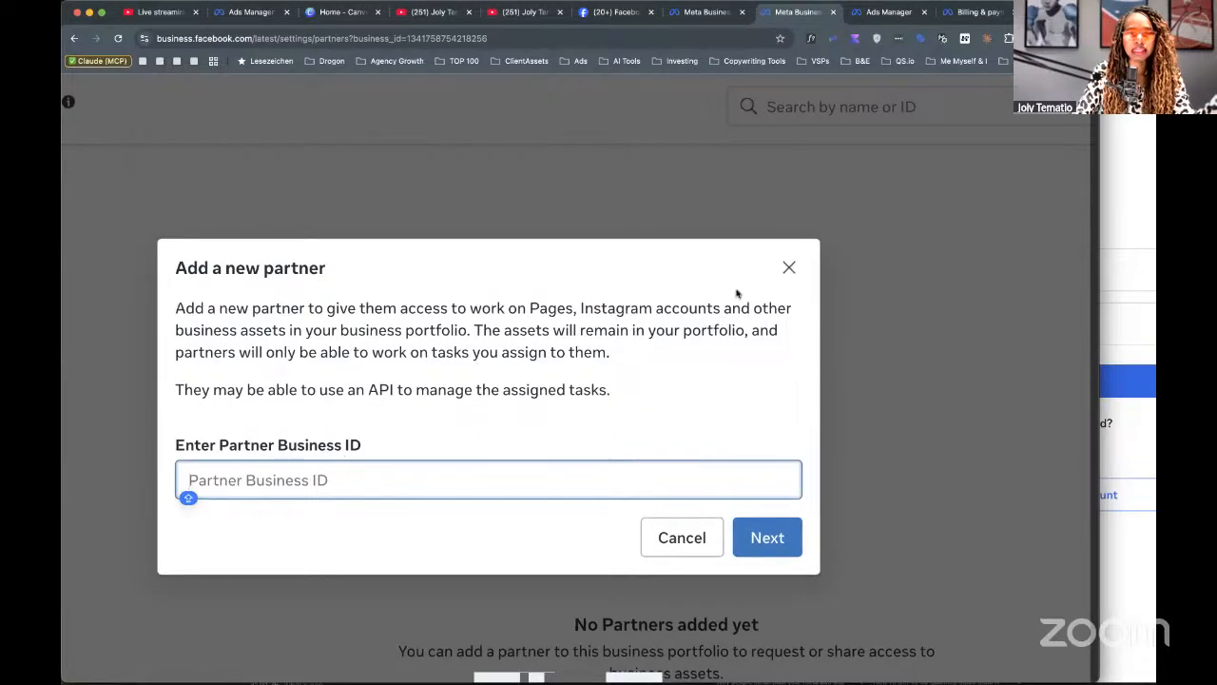
pyautogui.click(775, 267)
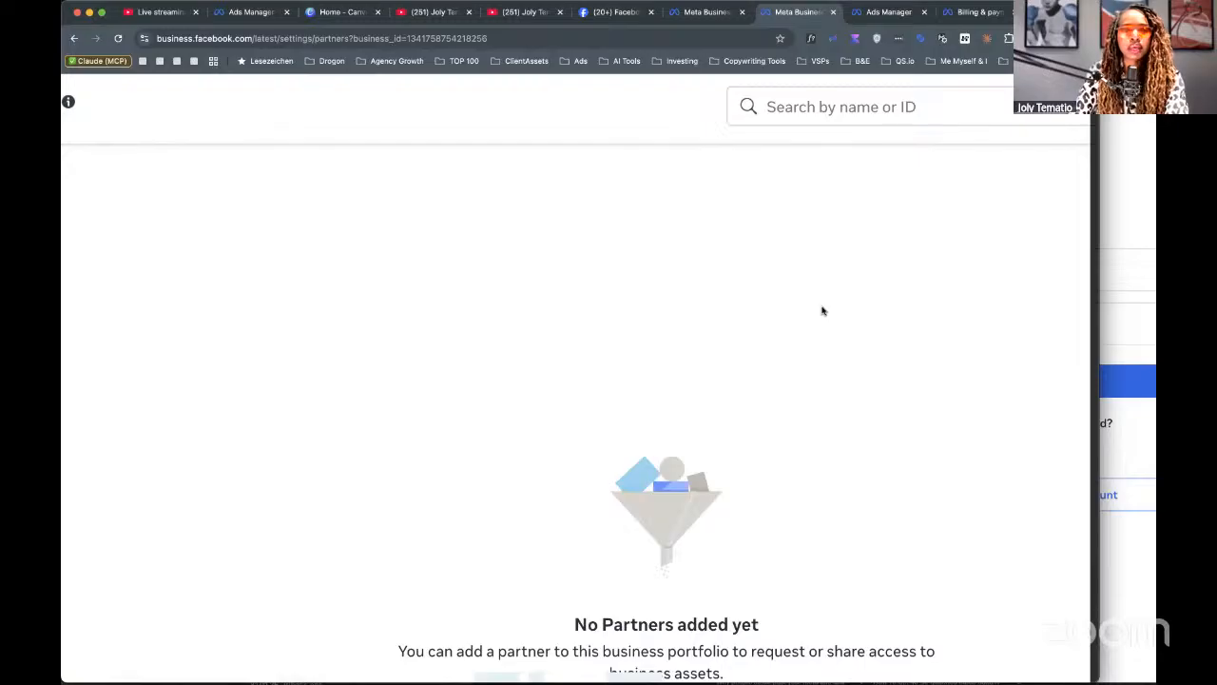
pyautogui.scroll(-5, 382, 171)
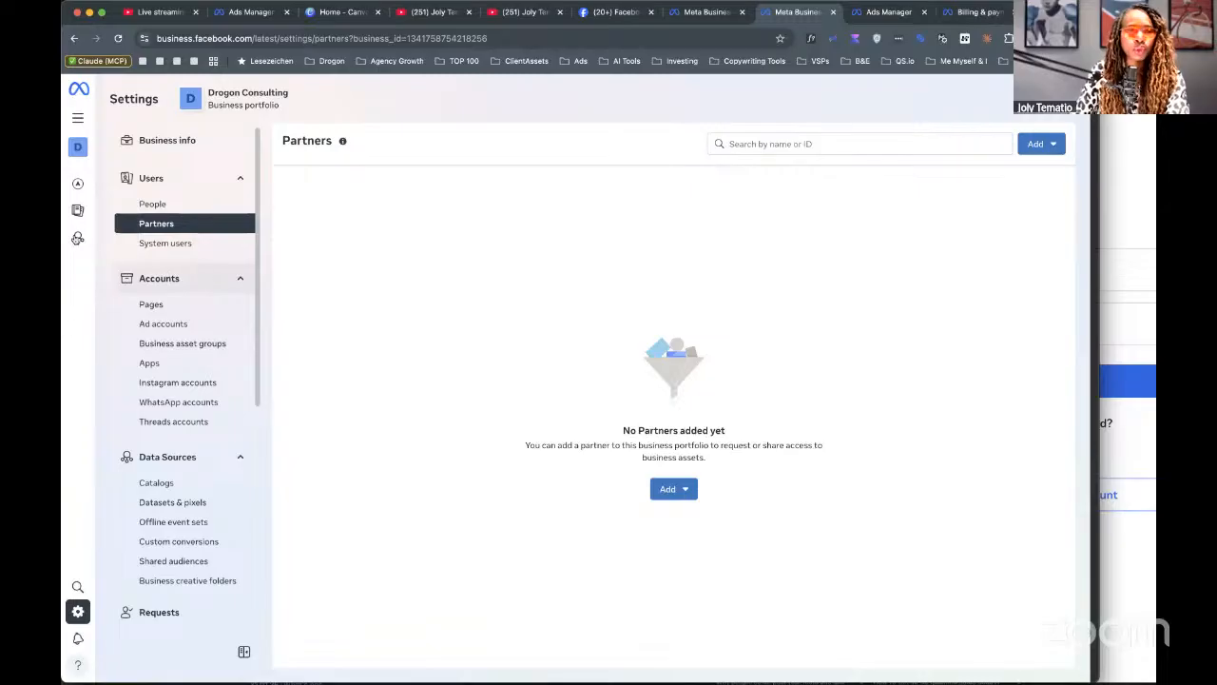
# Go to Ads Manager from the All tools menu's Recently used list.
pyautogui.moveTo(76, 238)
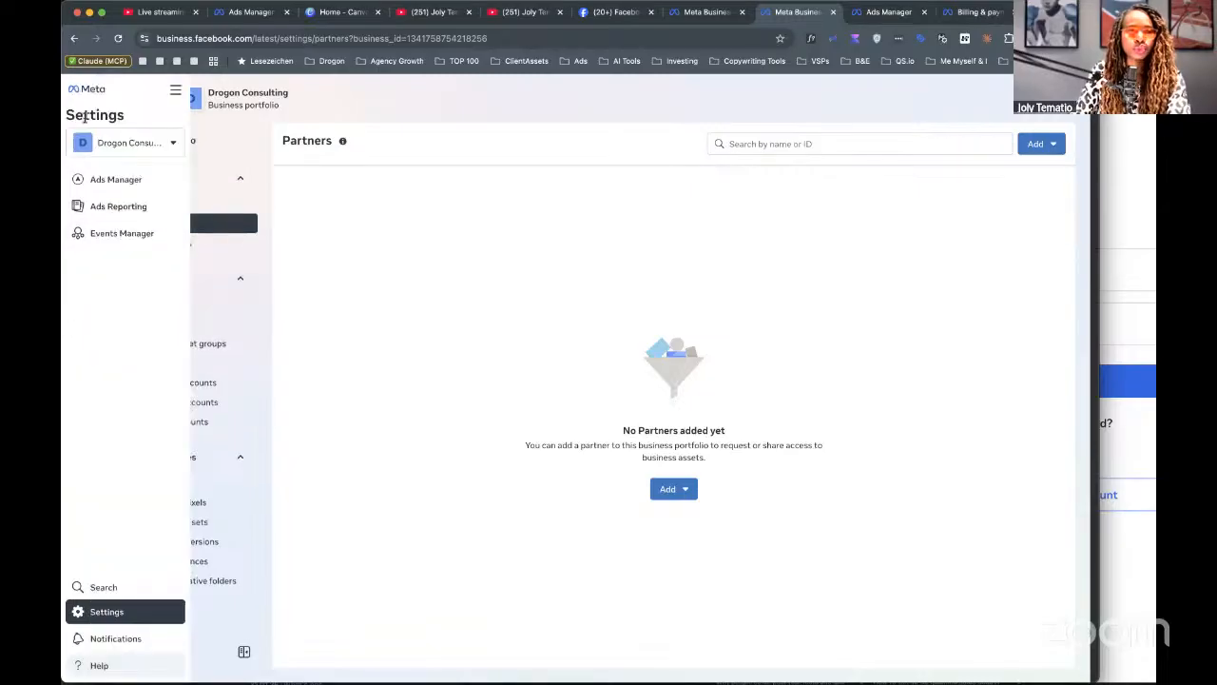
pyautogui.click(176, 88)
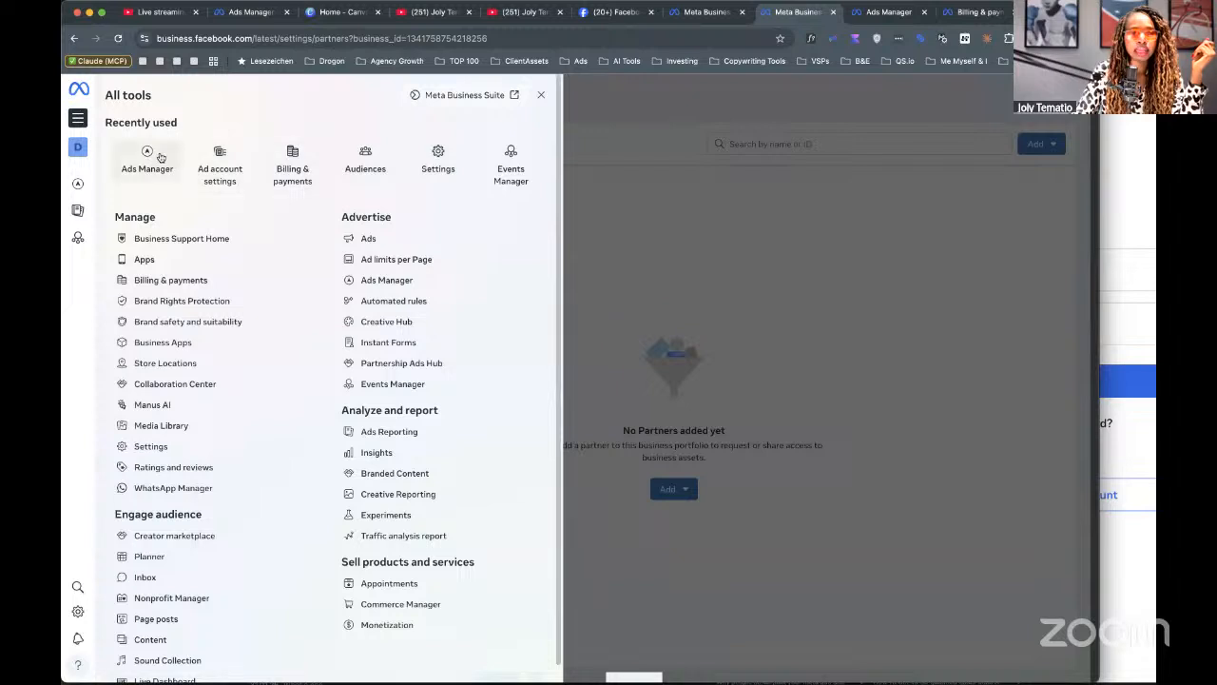
pyautogui.click(158, 155)
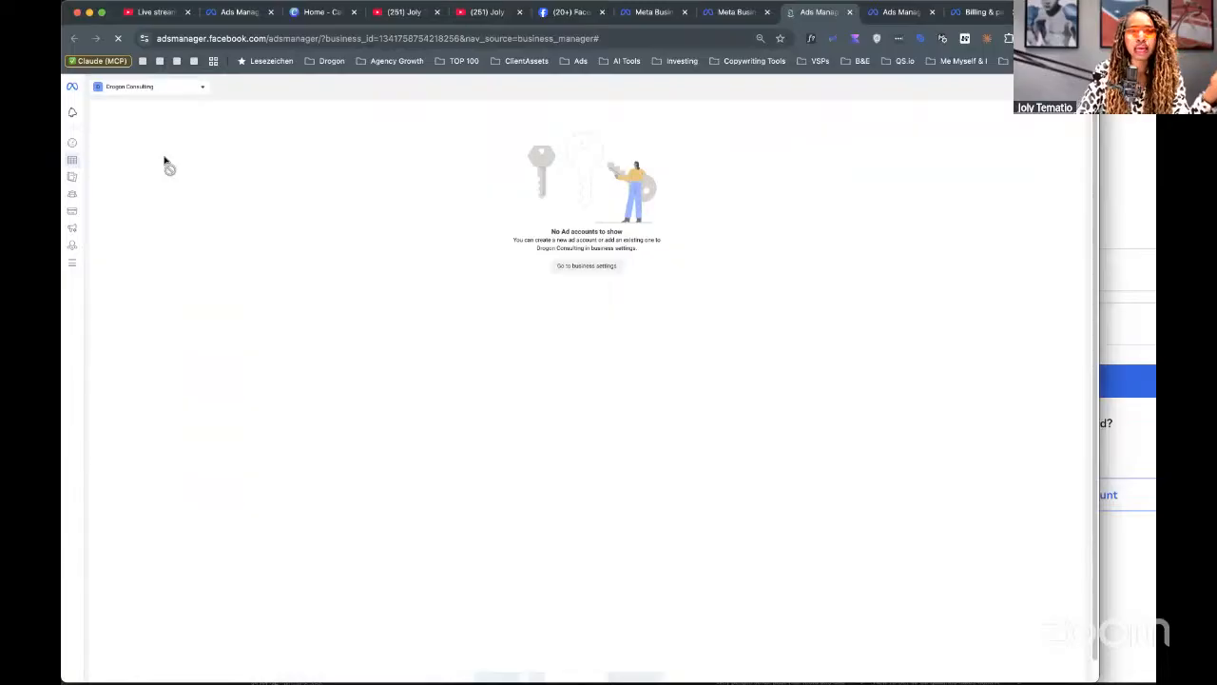
# Choose the ad account and move Ads Manager into its own full-screen window.
pyautogui.click(186, 92)
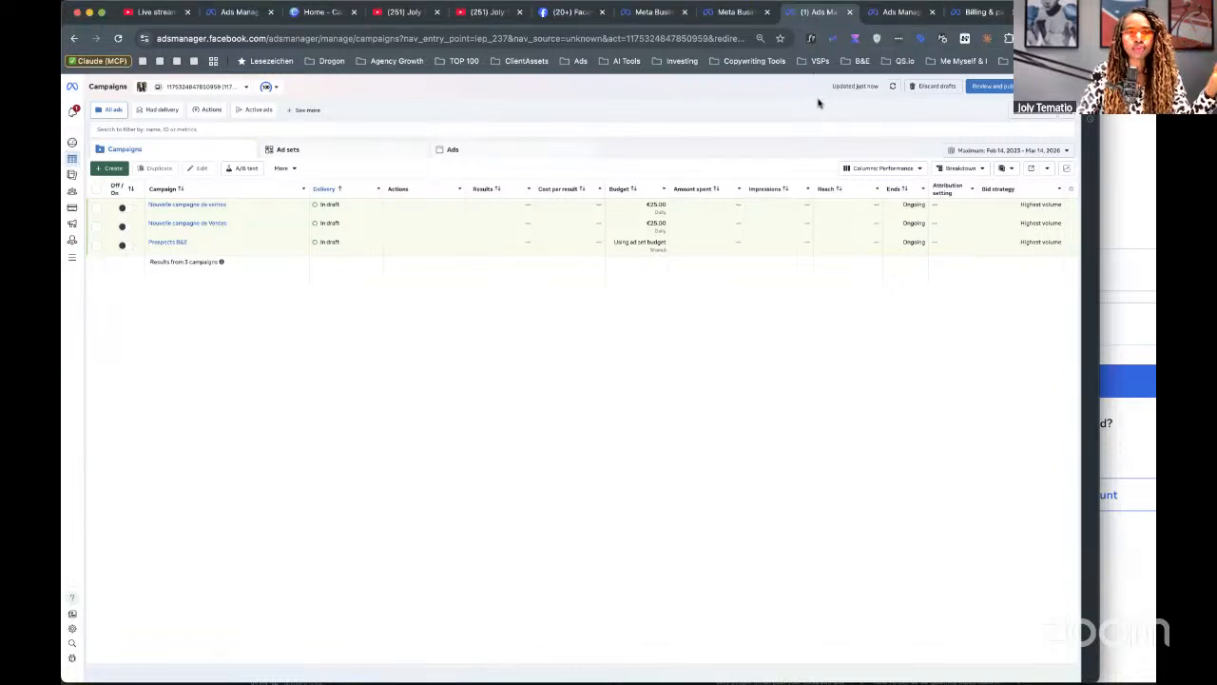
pyautogui.press('super+w')
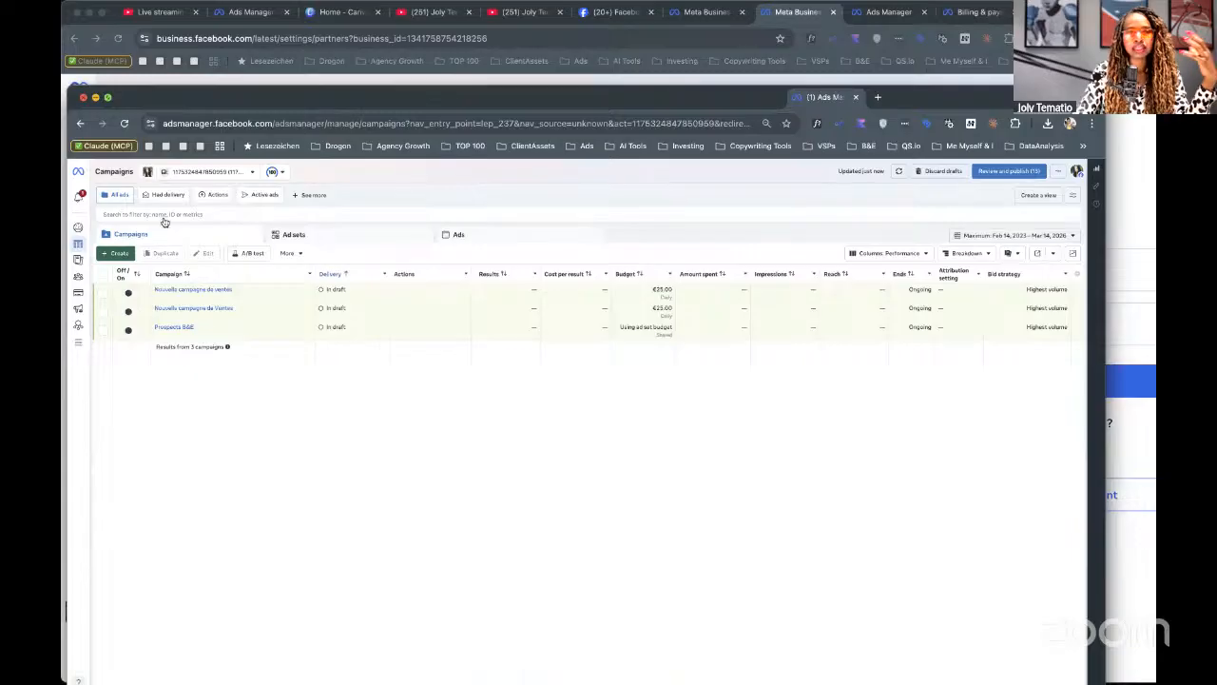
pyautogui.press('ctrl+super+f')
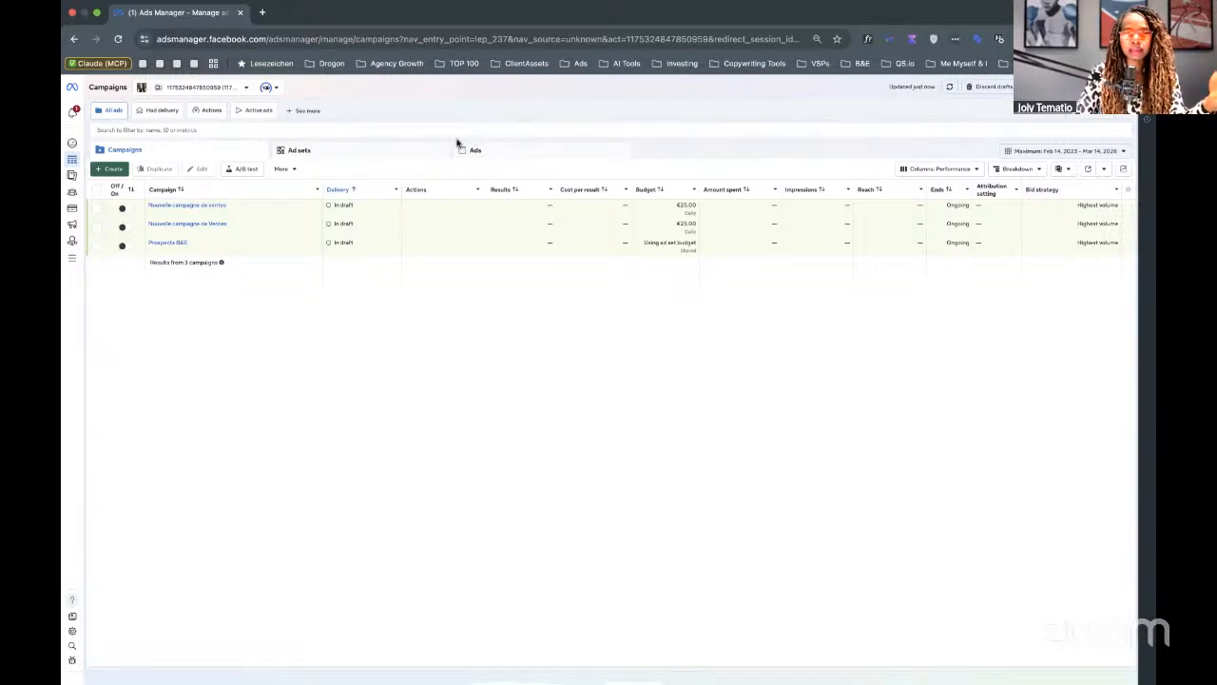
# Start a new campaign from the green + Create button in the Campaigns toolbar.
pyautogui.click(110, 170)
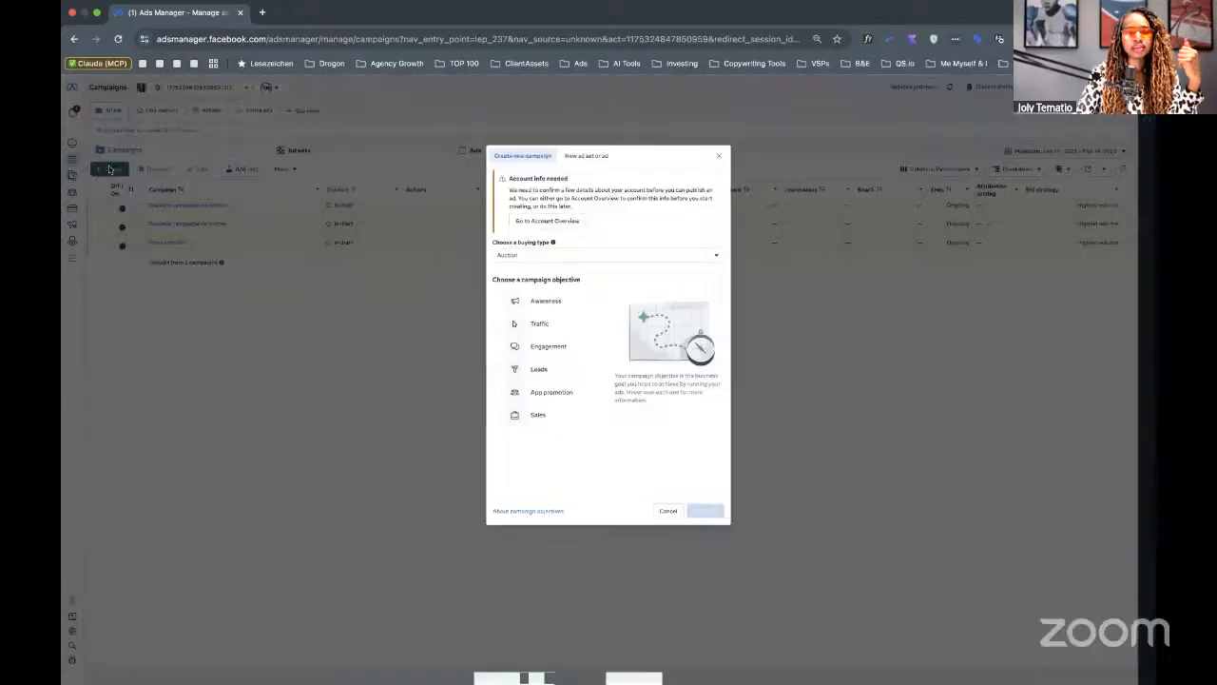
pyautogui.scroll(2, 544, 291)
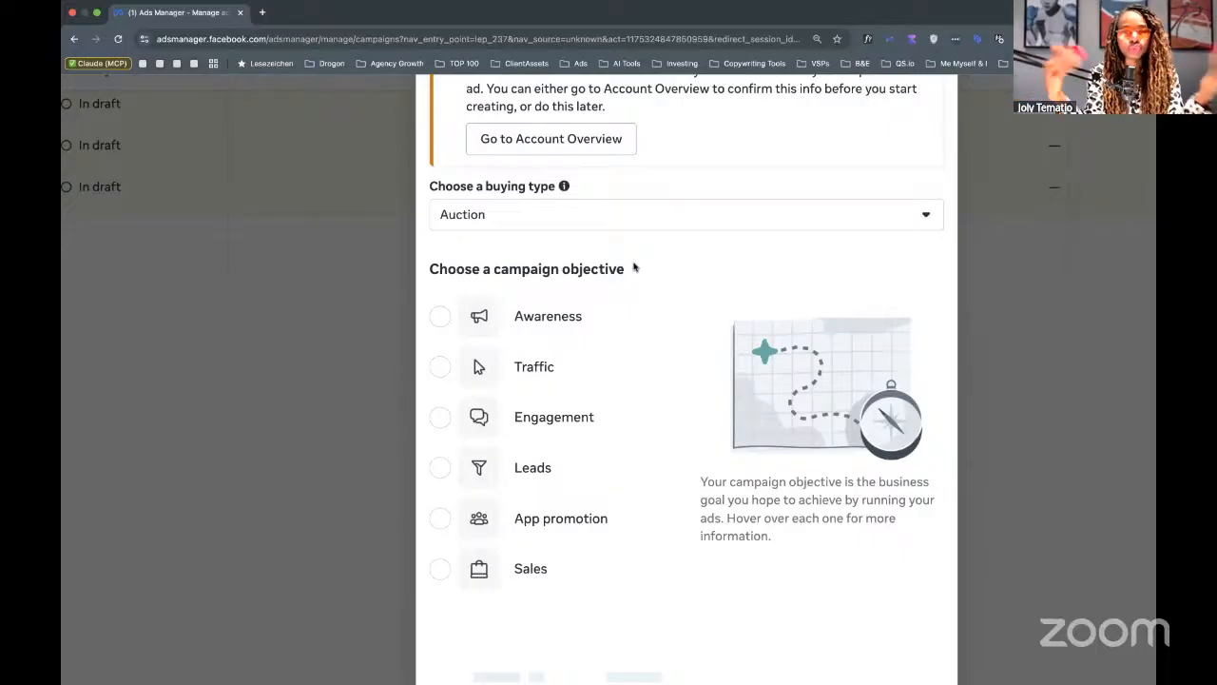
pyautogui.click(439, 317)
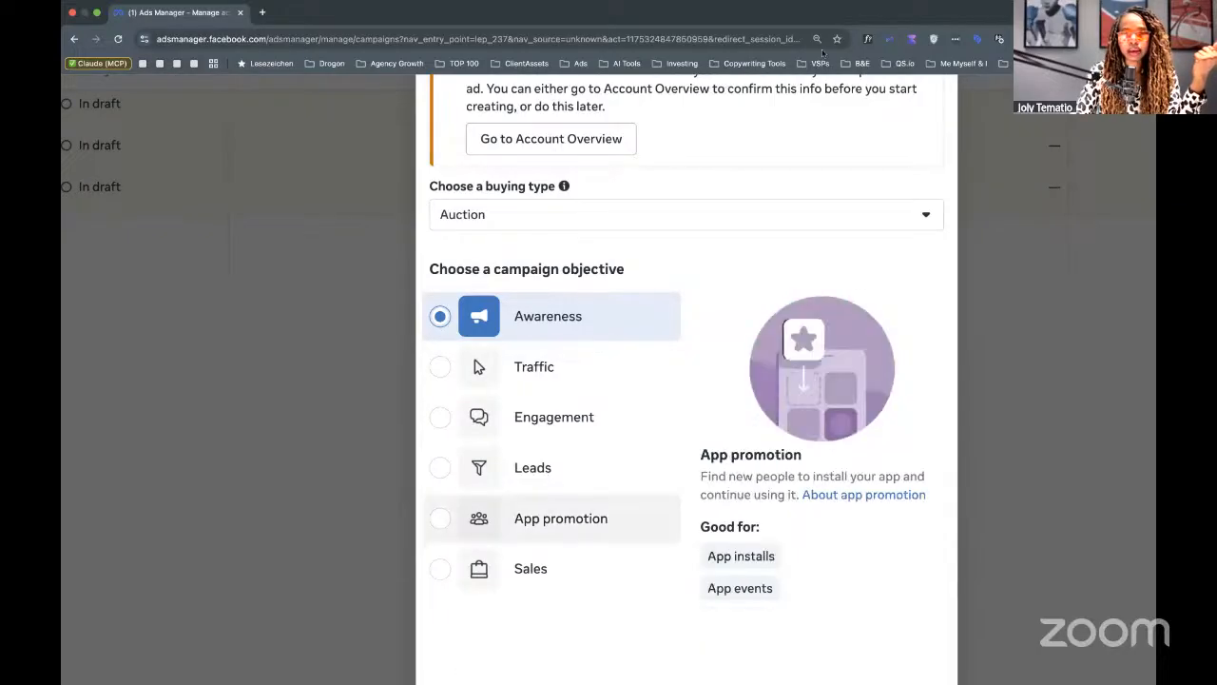
pyautogui.moveTo(757, 599)
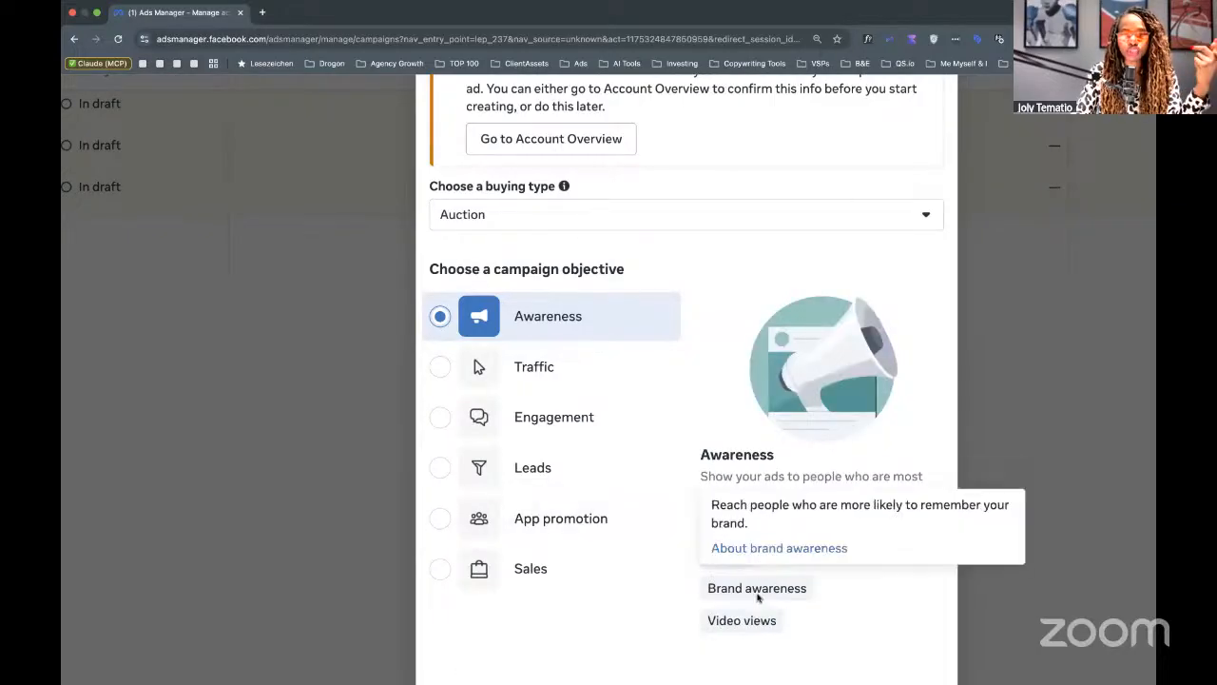
pyautogui.moveTo(758, 634)
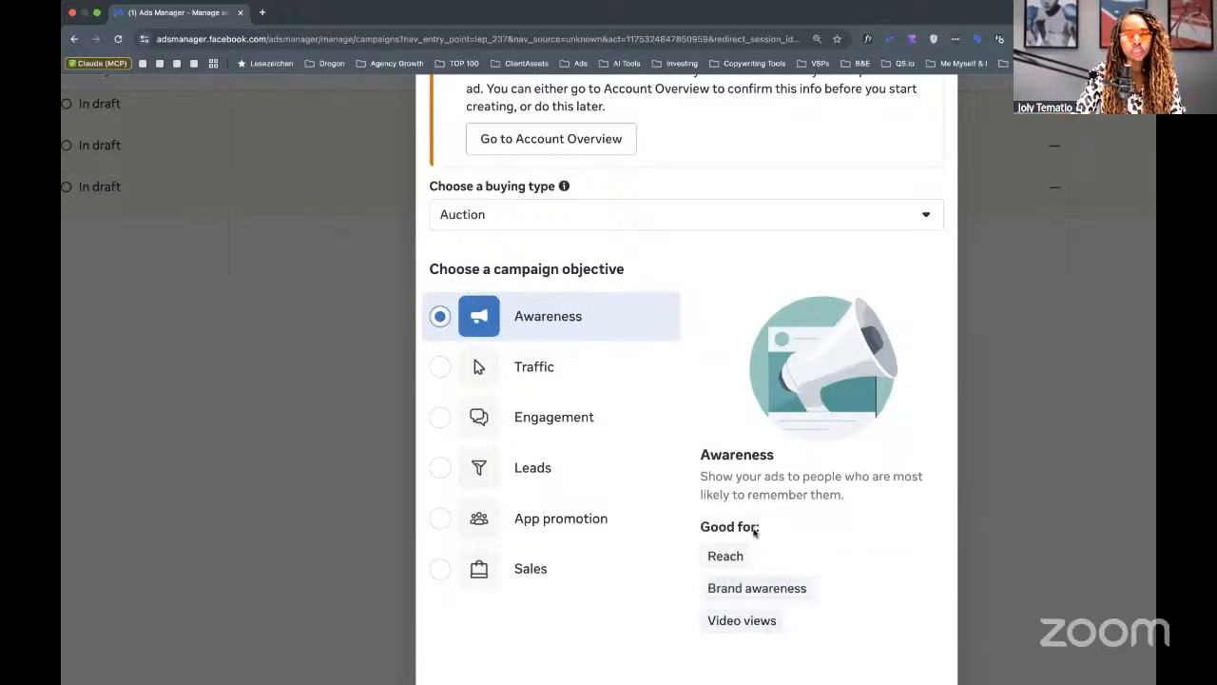
pyautogui.moveTo(736, 576)
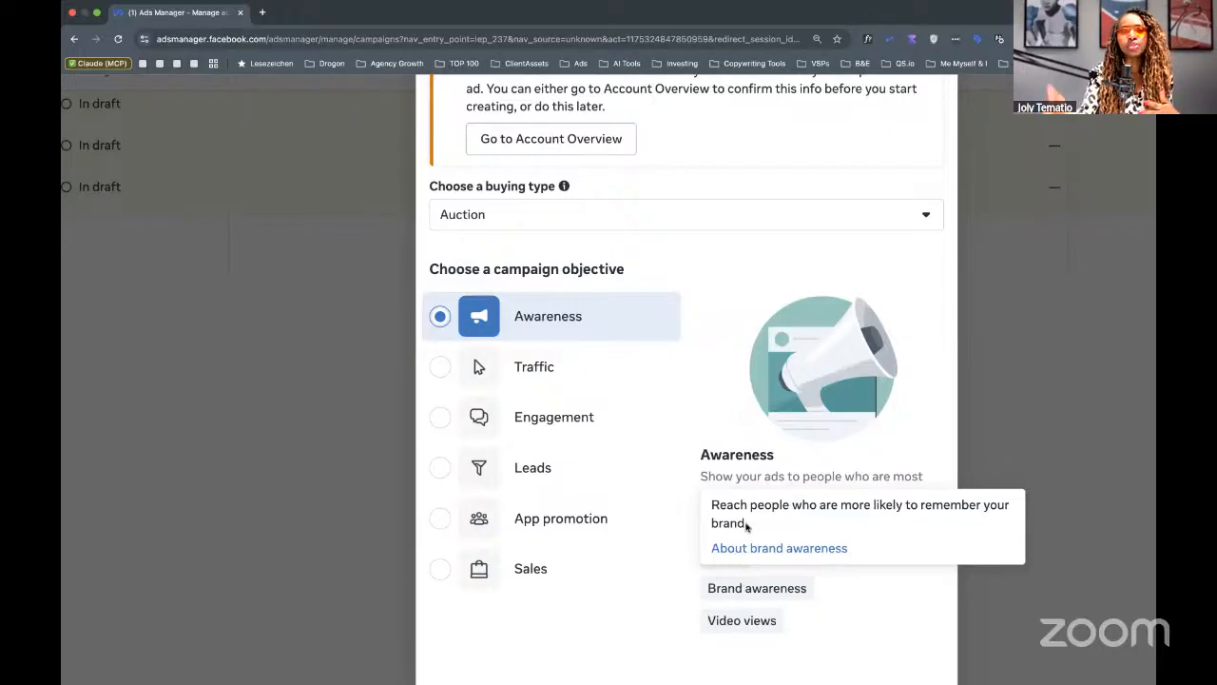
pyautogui.moveTo(740, 619)
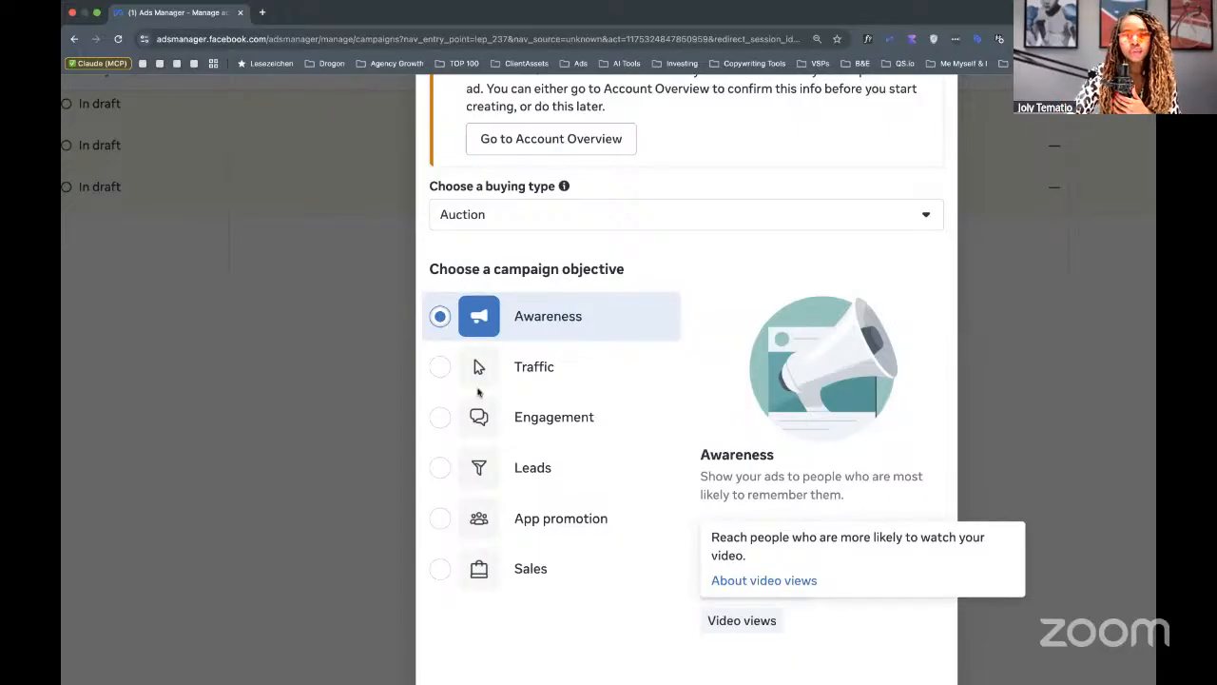
# Select Traffic as the campaign objective and review what it is good for.
pyautogui.click(443, 367)
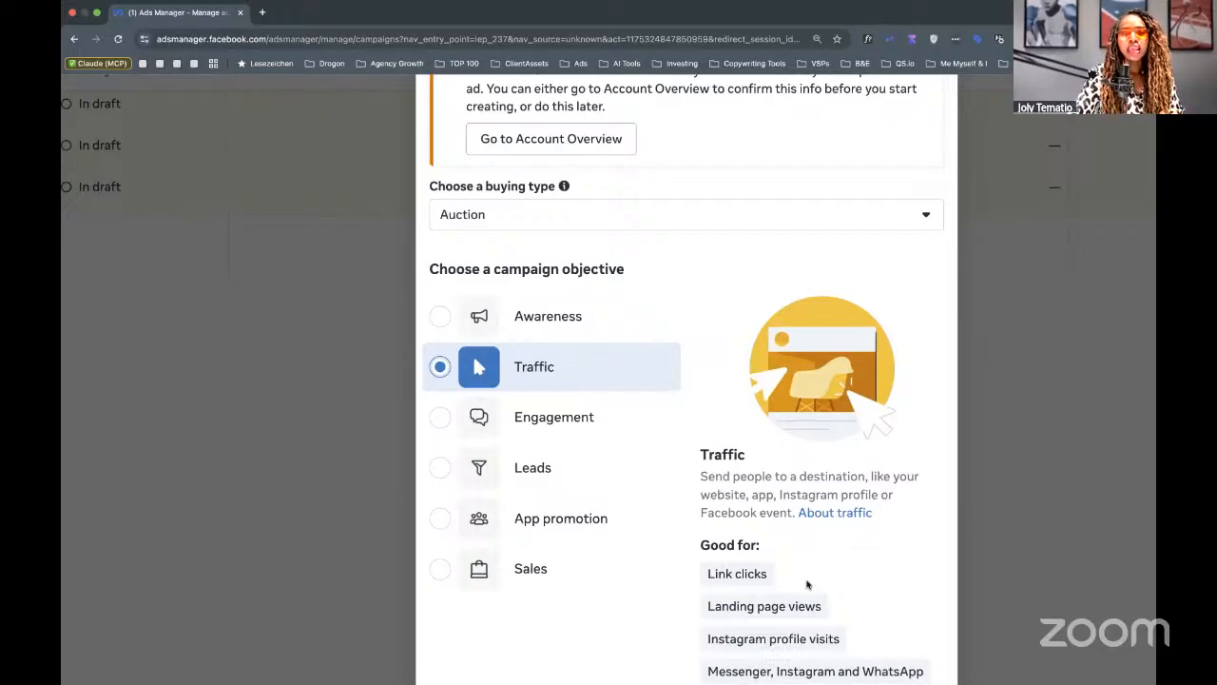
pyautogui.scroll(-2, 807, 583)
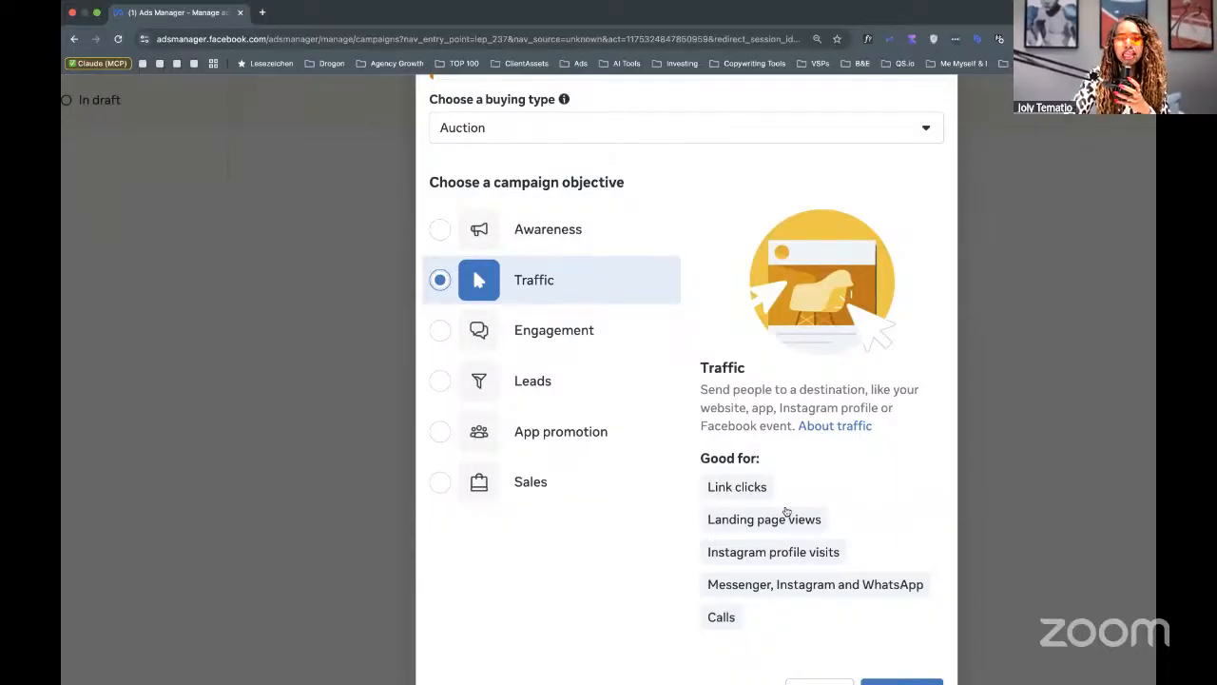
pyautogui.moveTo(804, 555)
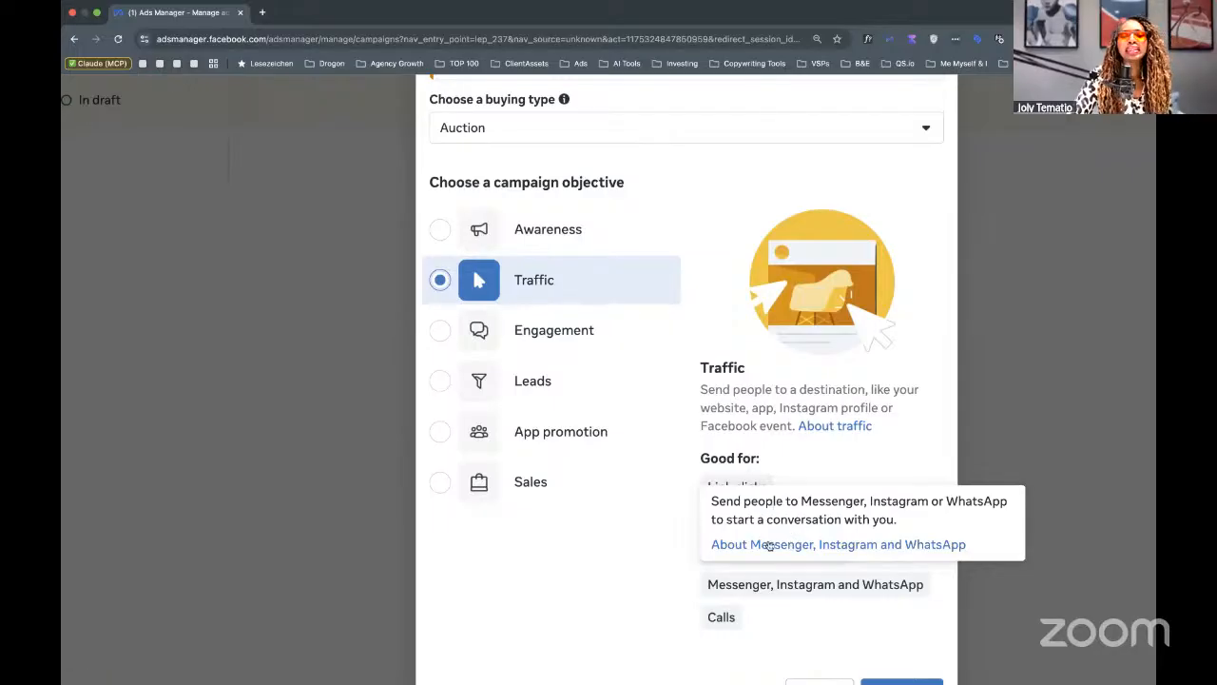
pyautogui.moveTo(721, 618)
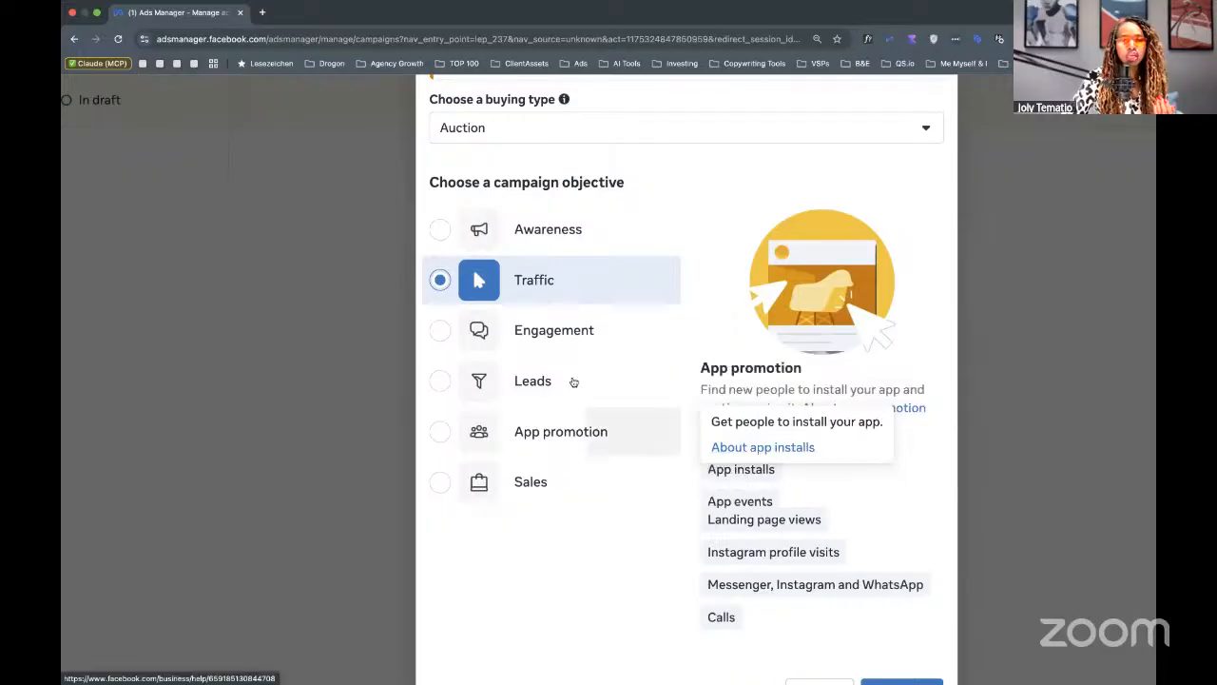
# Try Engagement as the objective, noting its video views mention, then switch to Leads.
pyautogui.click(528, 343)
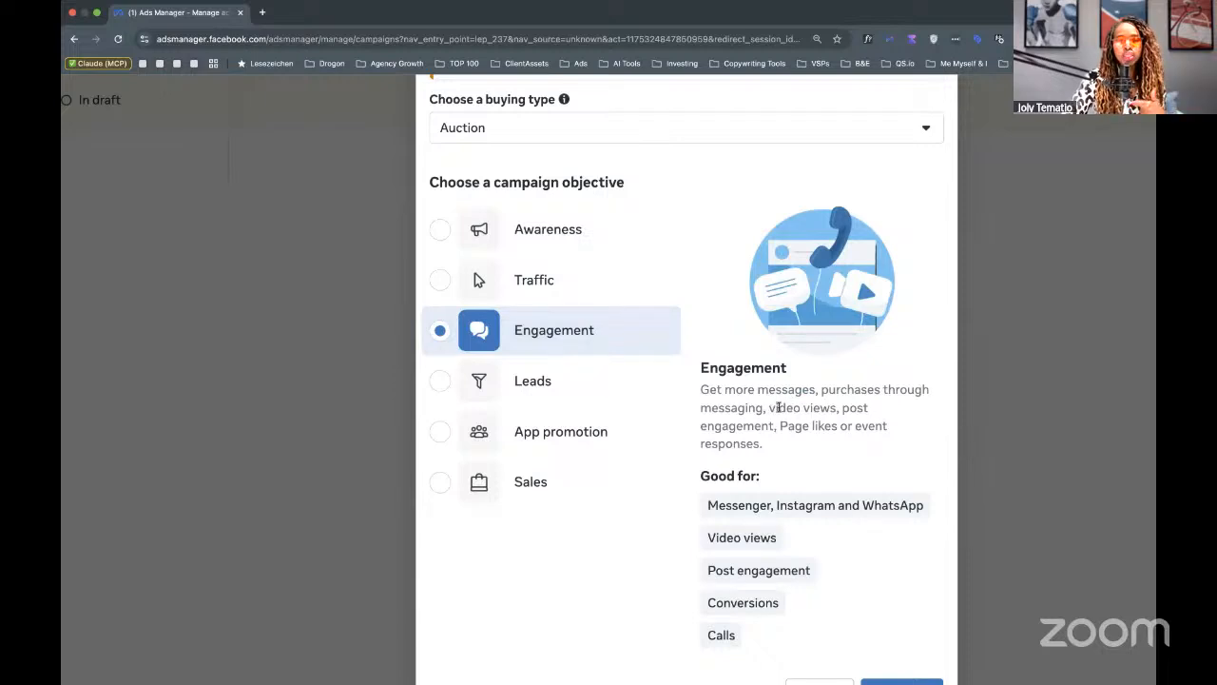
pyautogui.moveTo(778, 407); pyautogui.dragTo(841, 408)
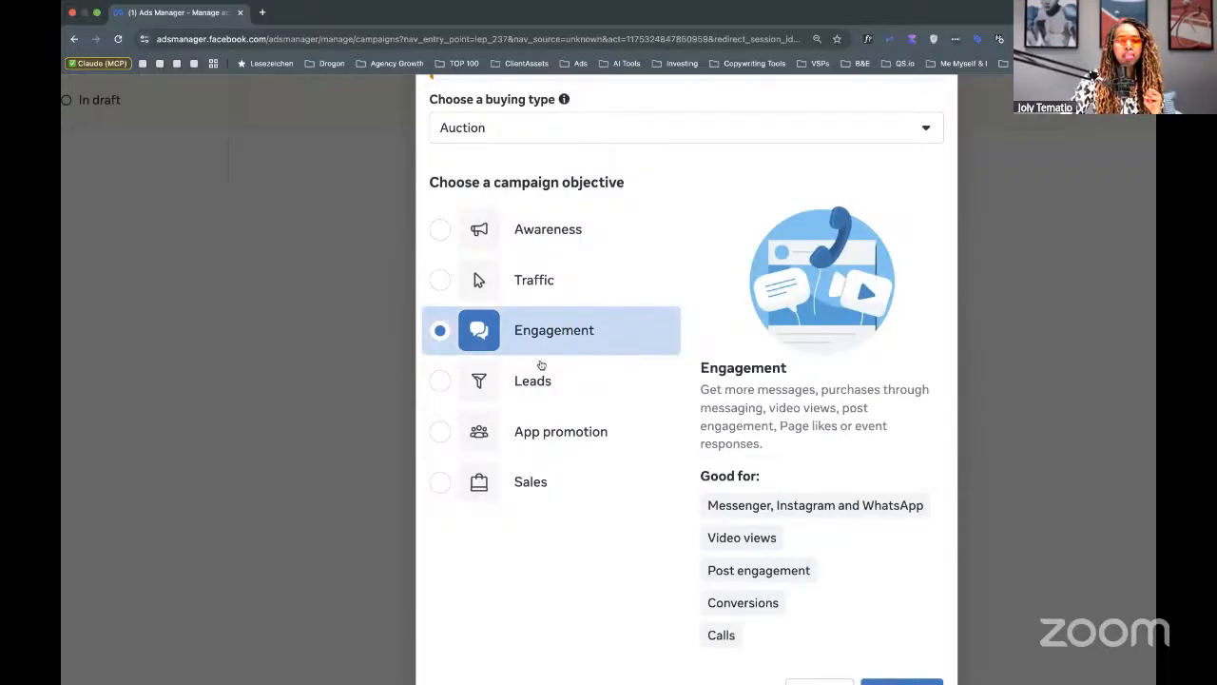
pyautogui.click(520, 381)
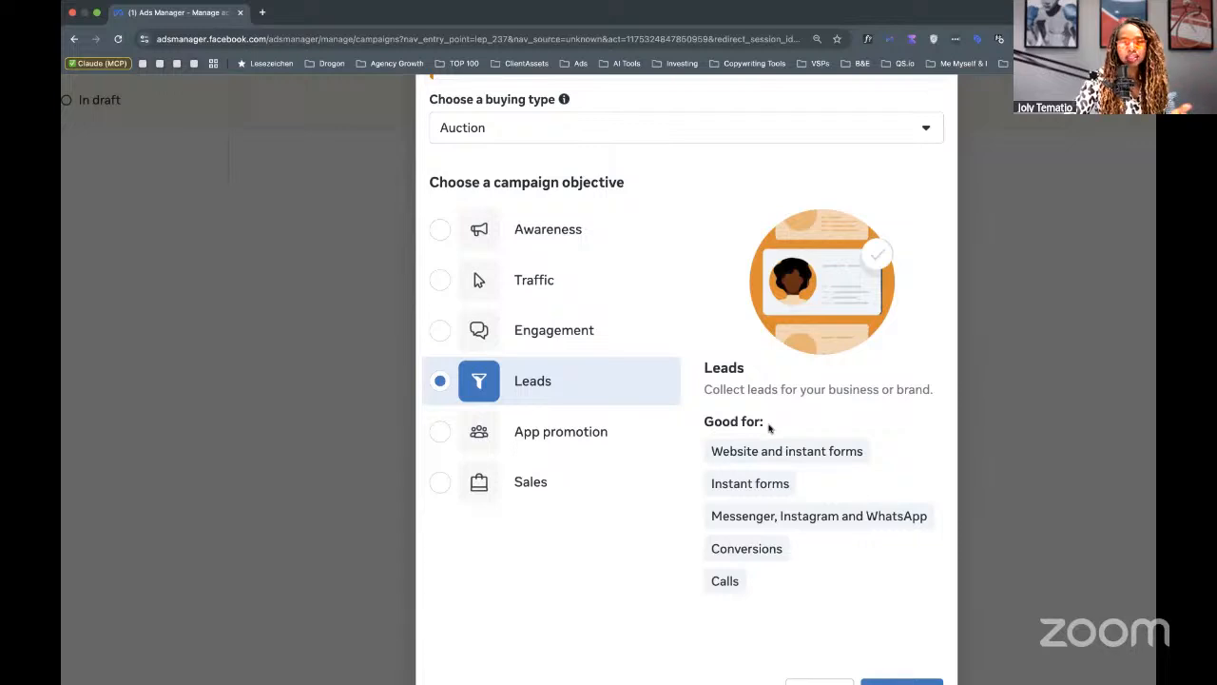
# Switch the objective to App promotion to compare its app installs and events focus.
pyautogui.moveTo(723, 452)
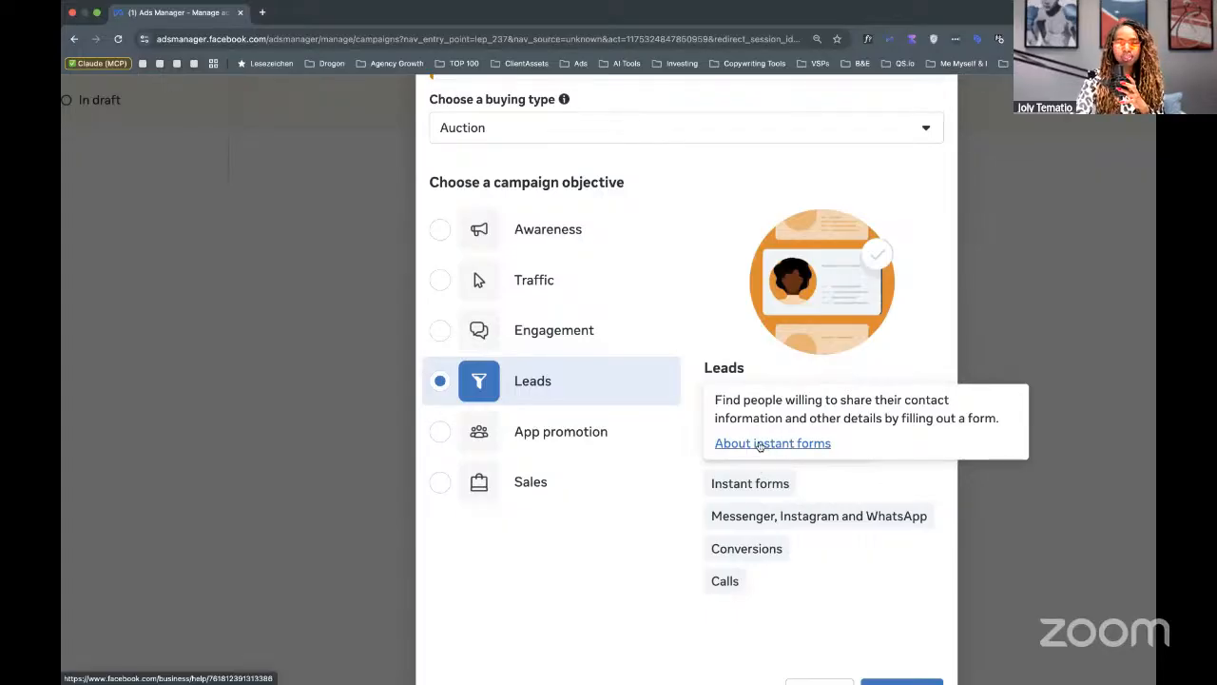
pyautogui.click(436, 438)
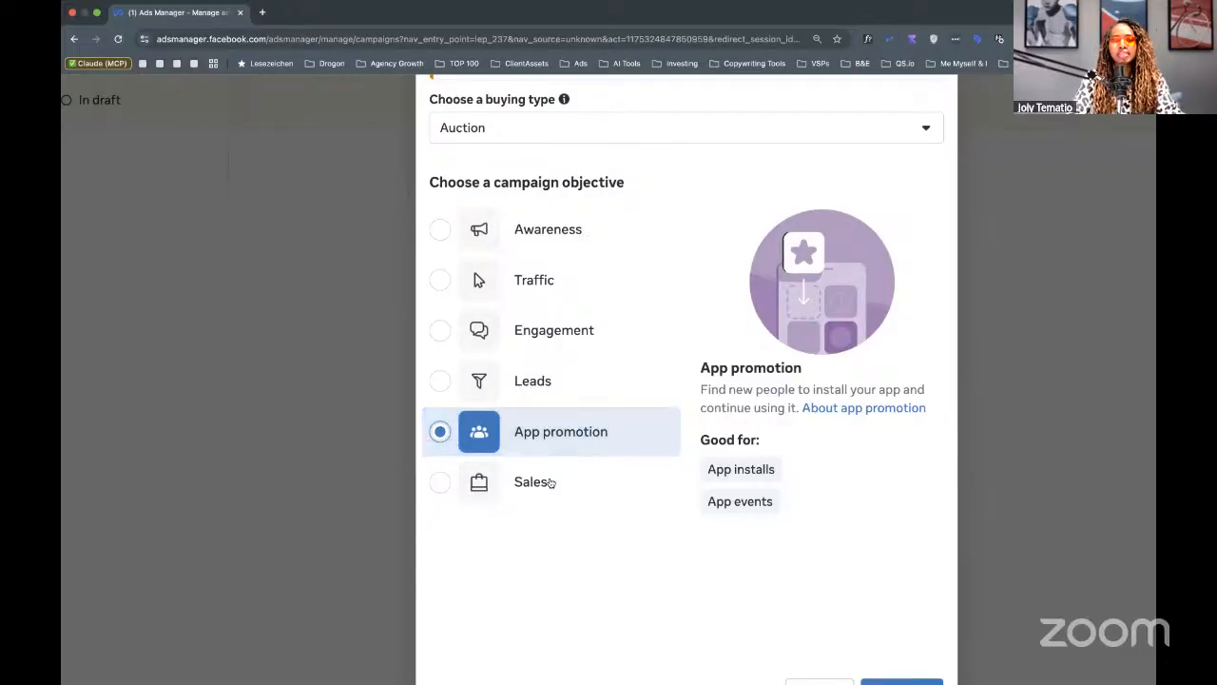
# Briefly try Sales, then reselect Leads as the objective and continue to campaign setup.
pyautogui.click(549, 483)
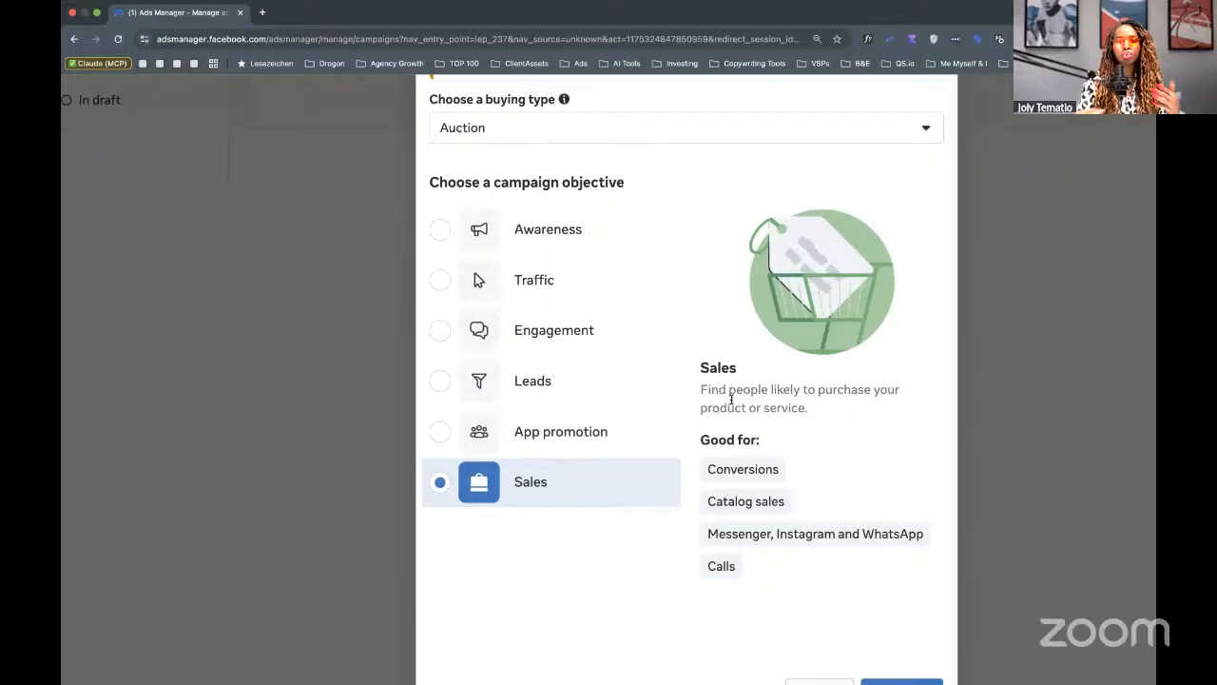
pyautogui.moveTo(747, 467)
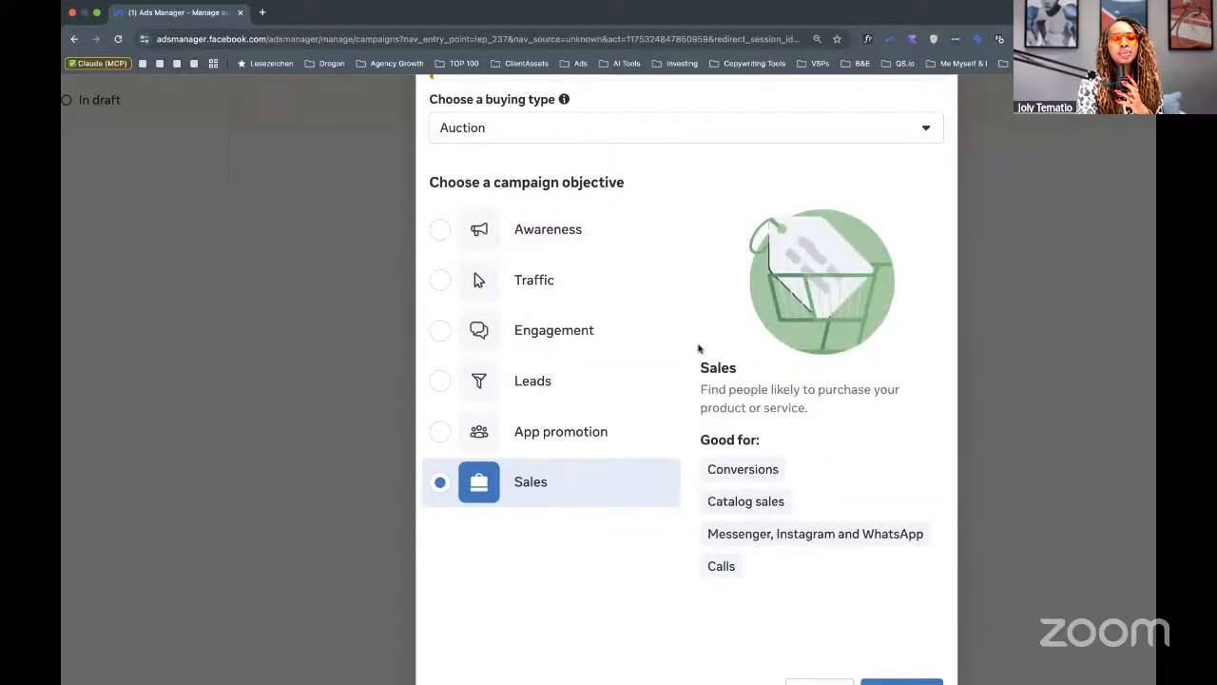
pyautogui.press('super+minus')
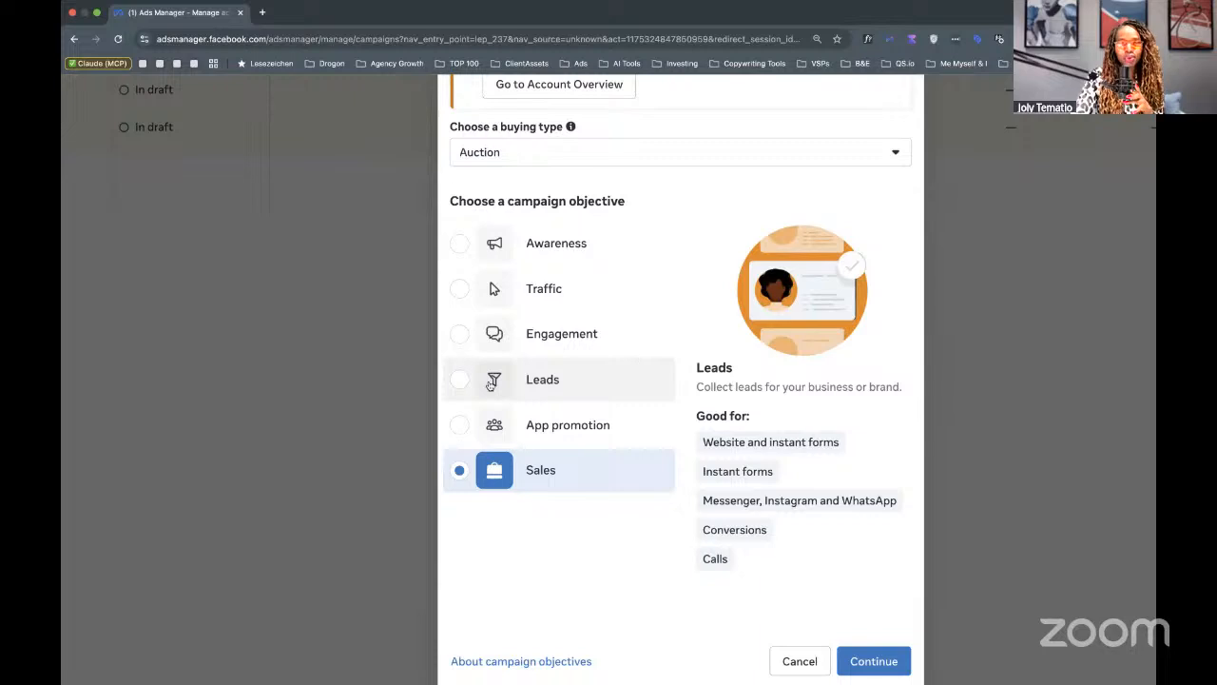
pyautogui.click(457, 380)
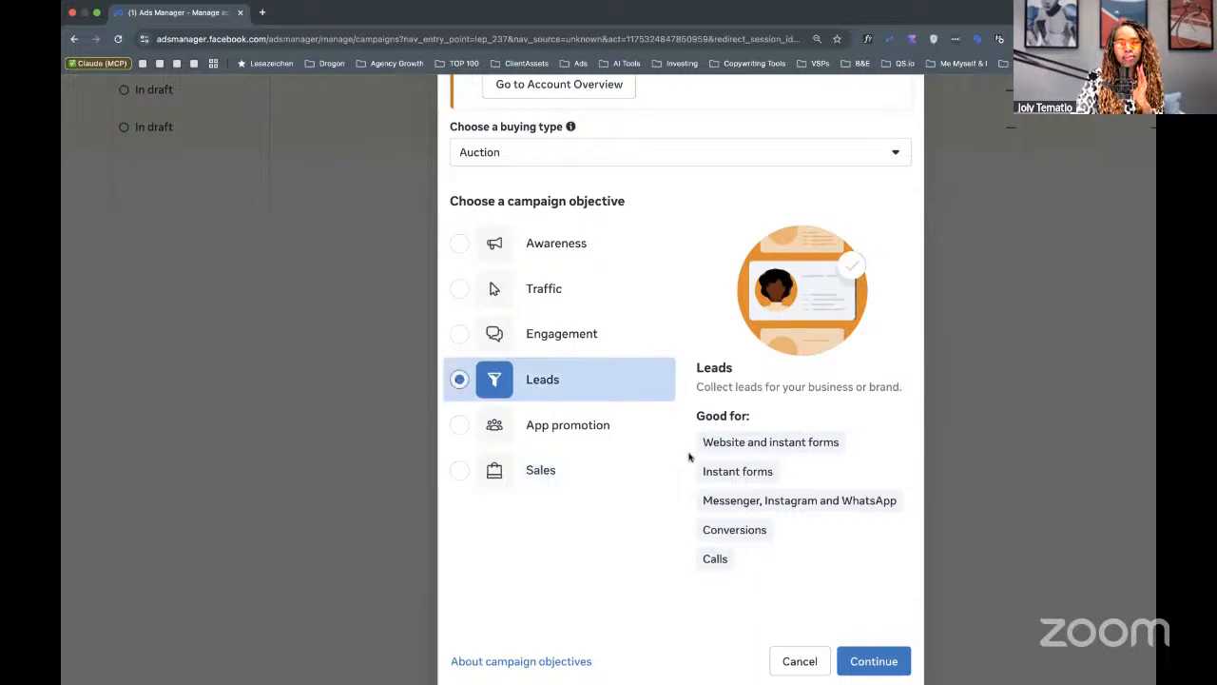
pyautogui.click(879, 659)
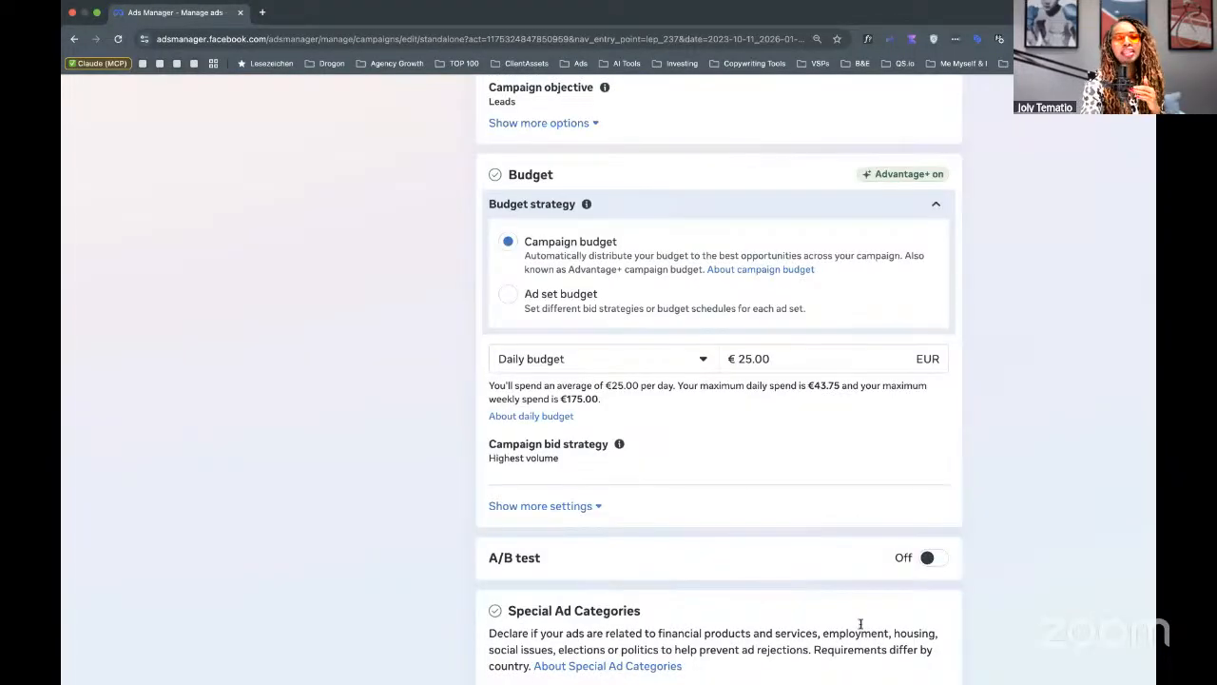
# Check the campaign name 'New Leads Campaign' and leave it unchanged.
pyautogui.scroll(5, 861, 627)
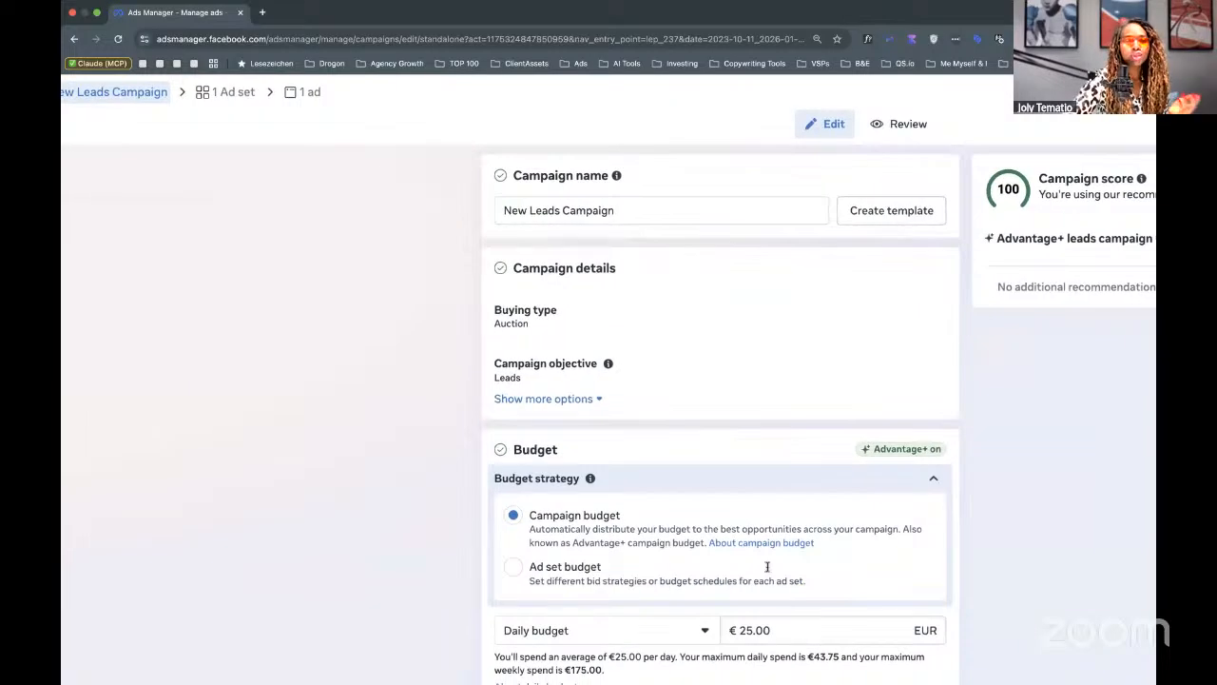
pyautogui.tripleClick(505, 208)
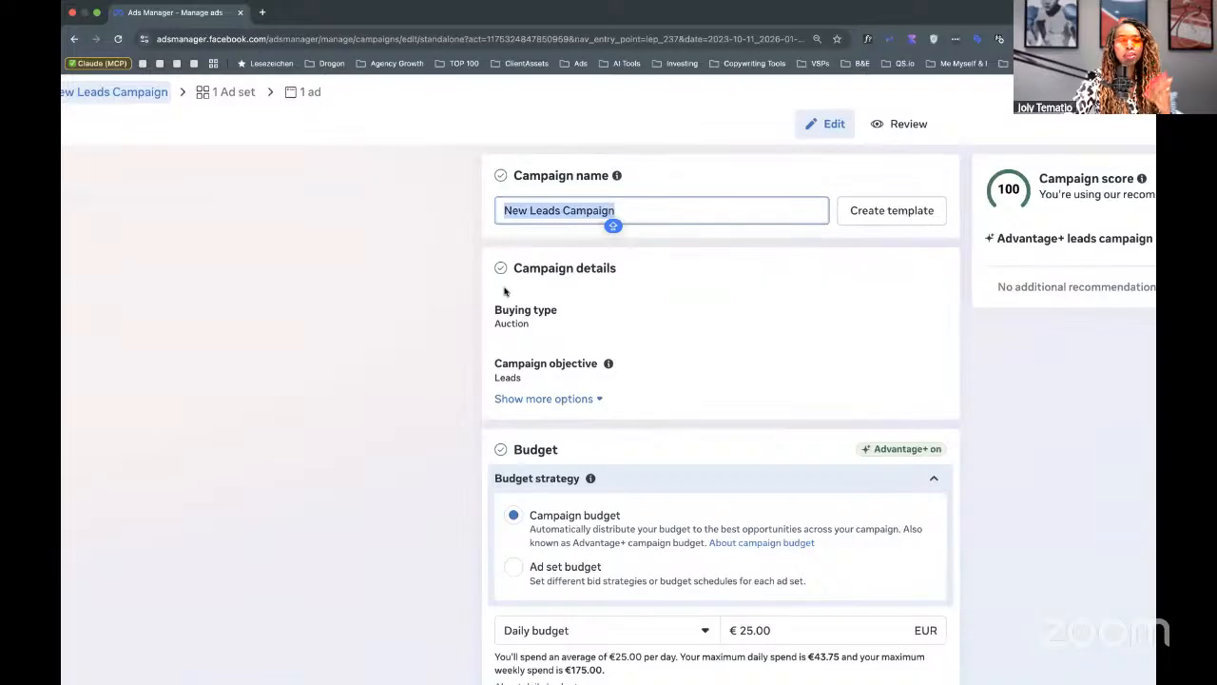
pyautogui.click(400, 266)
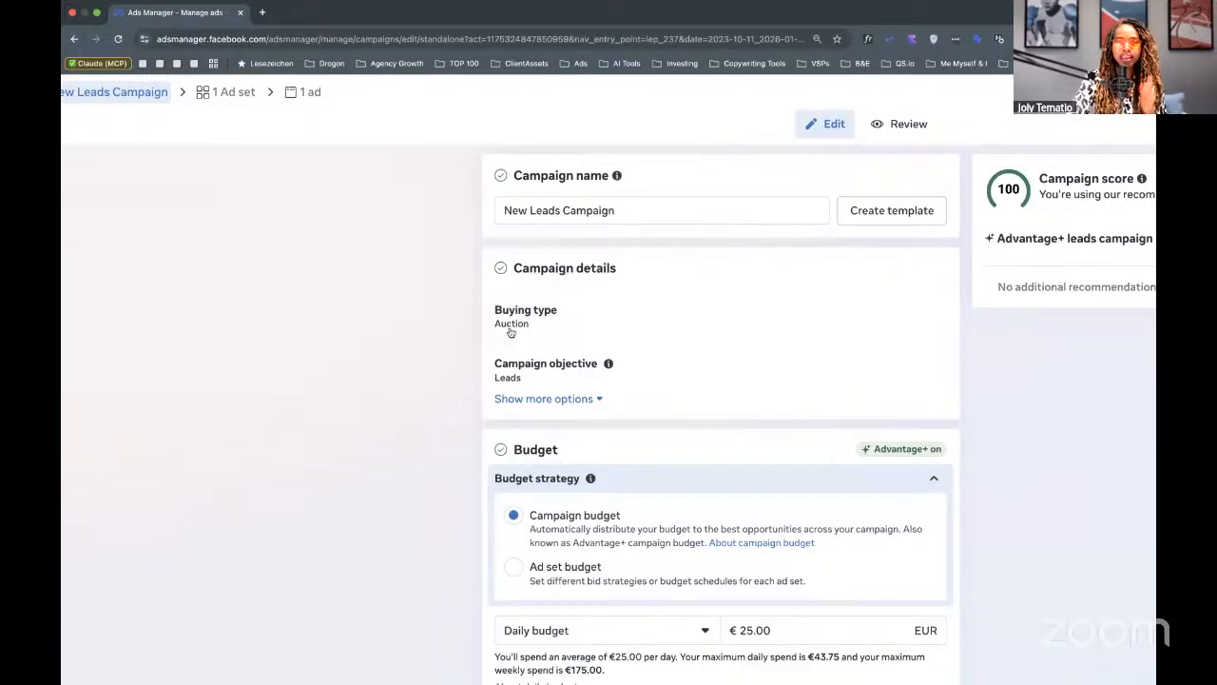
pyautogui.click(571, 398)
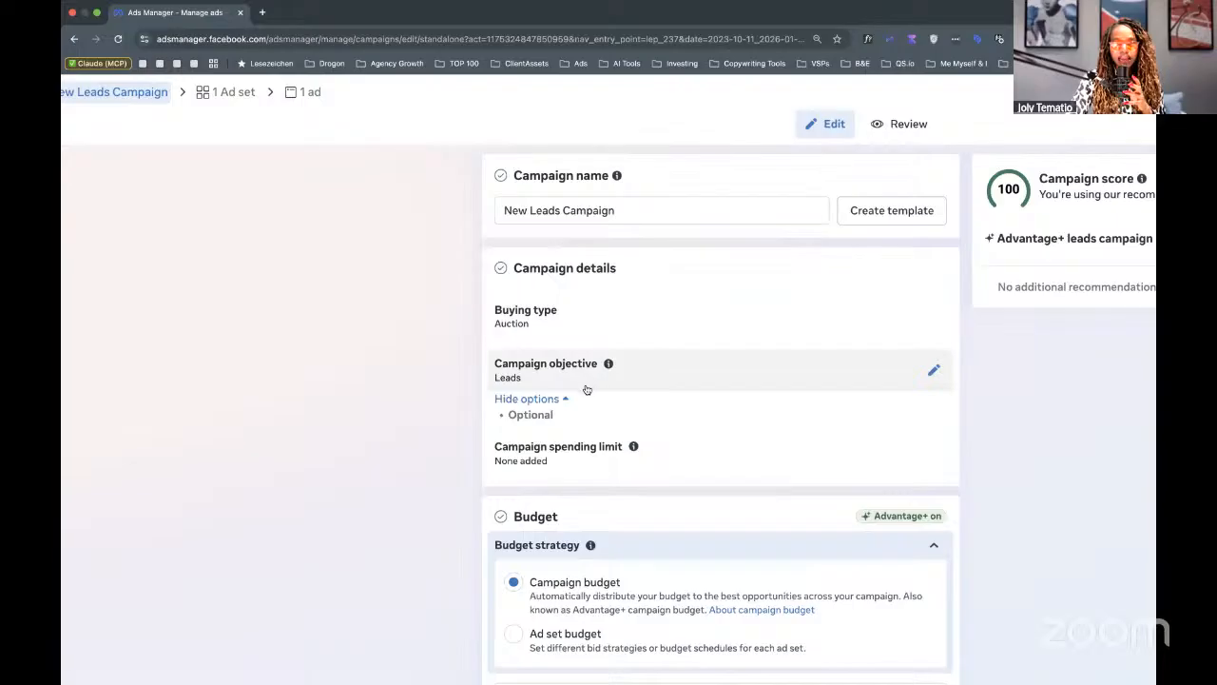
pyautogui.scroll(-2, 585, 388)
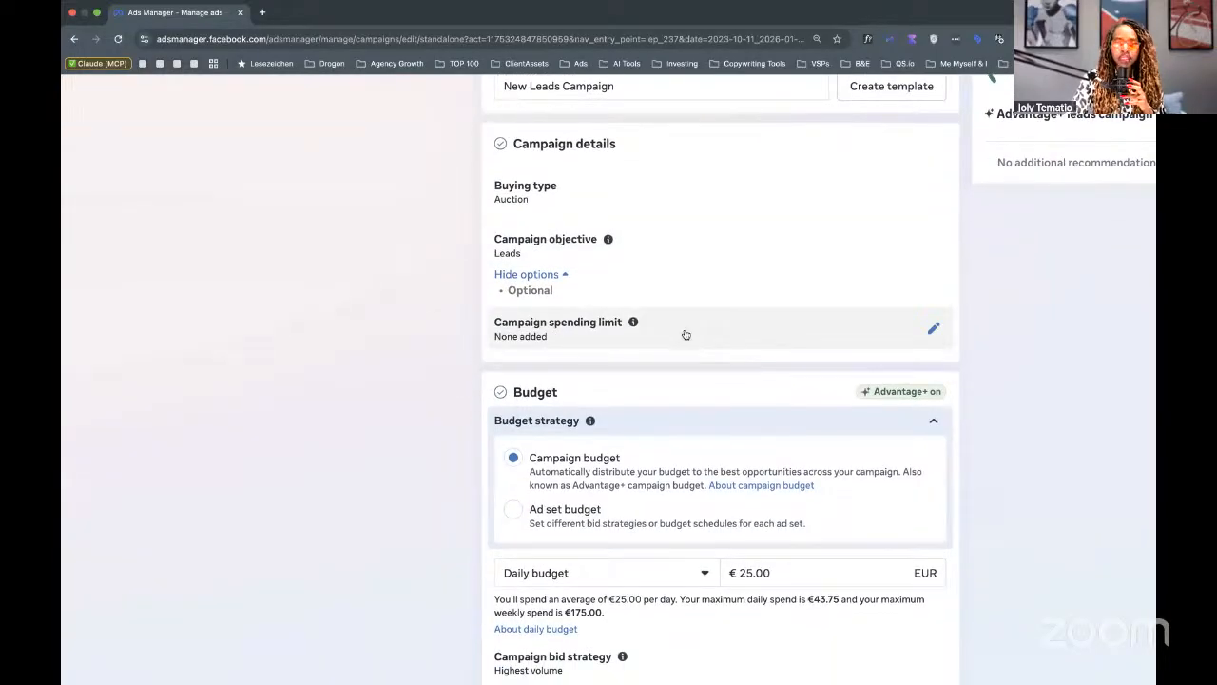
pyautogui.scroll(-2, 686, 334)
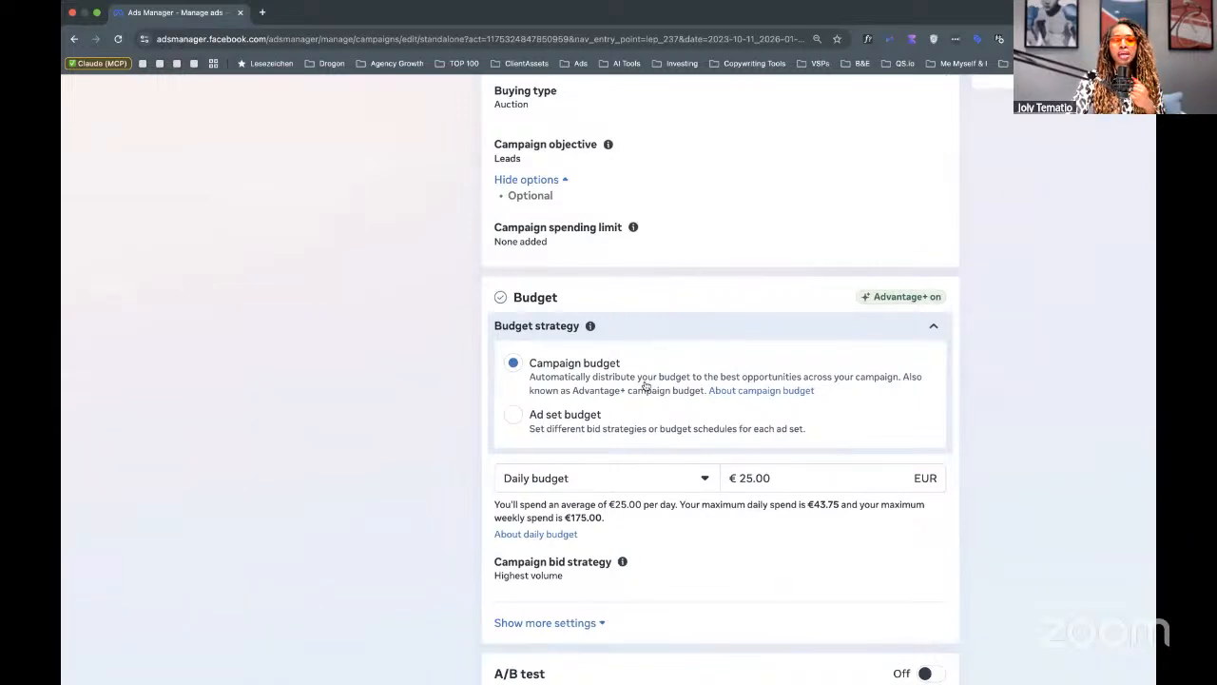
pyautogui.scroll(-1, 645, 385)
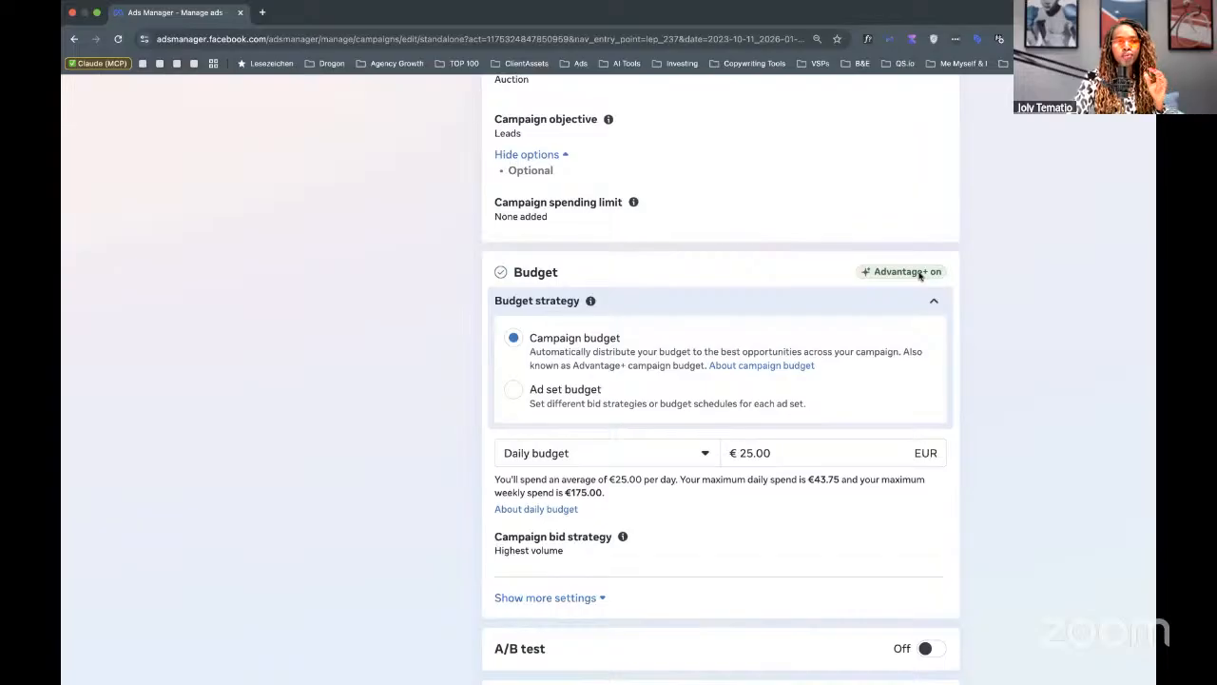
pyautogui.moveTo(919, 276)
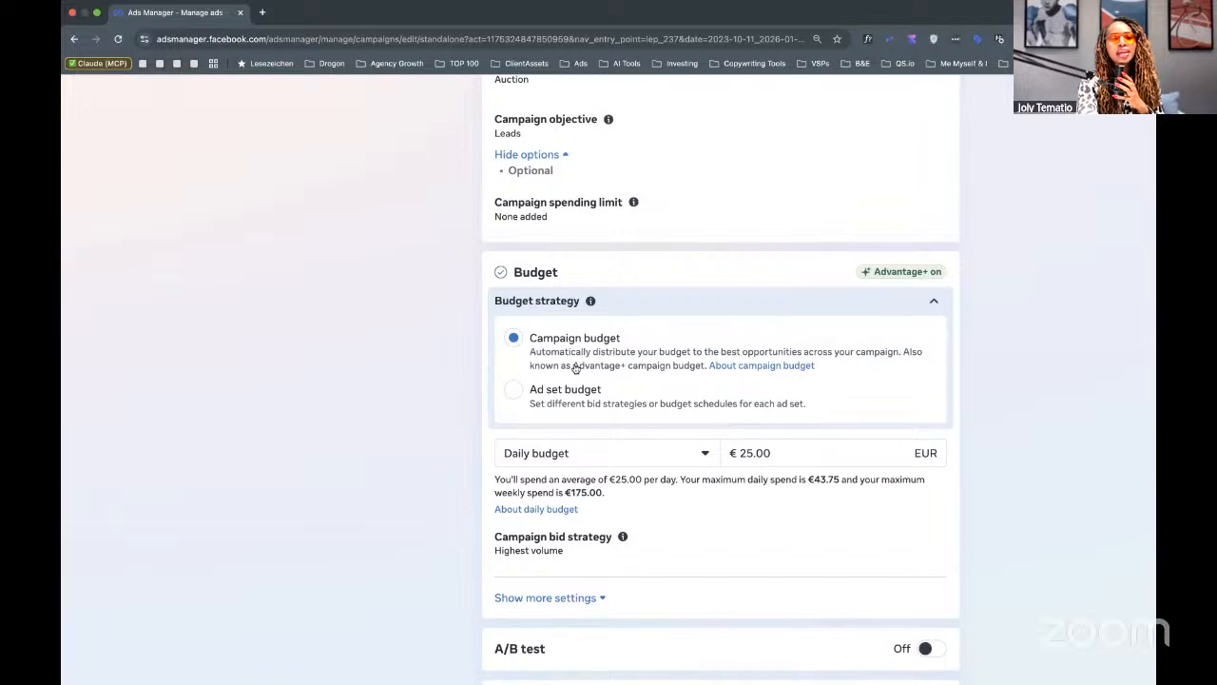
pyautogui.scroll(3, 574, 369)
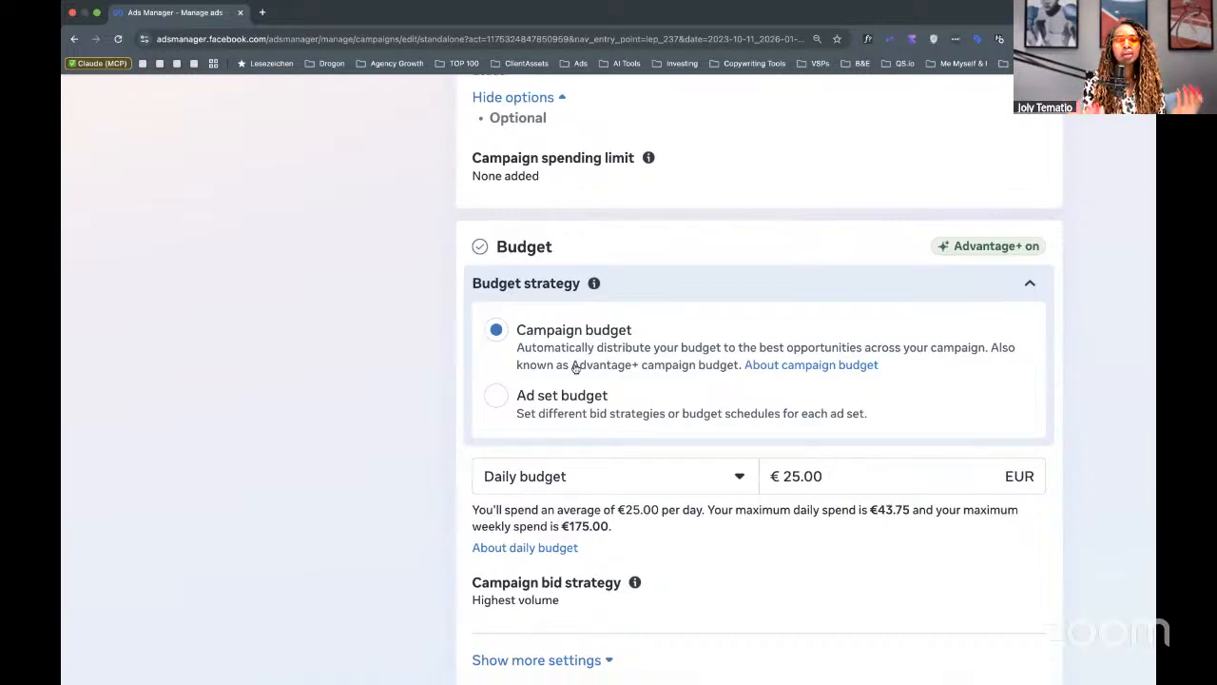
# Toggle Budget strategy from Ad set budget to Campaign budget and back to Ad set budget.
pyautogui.click(498, 396)
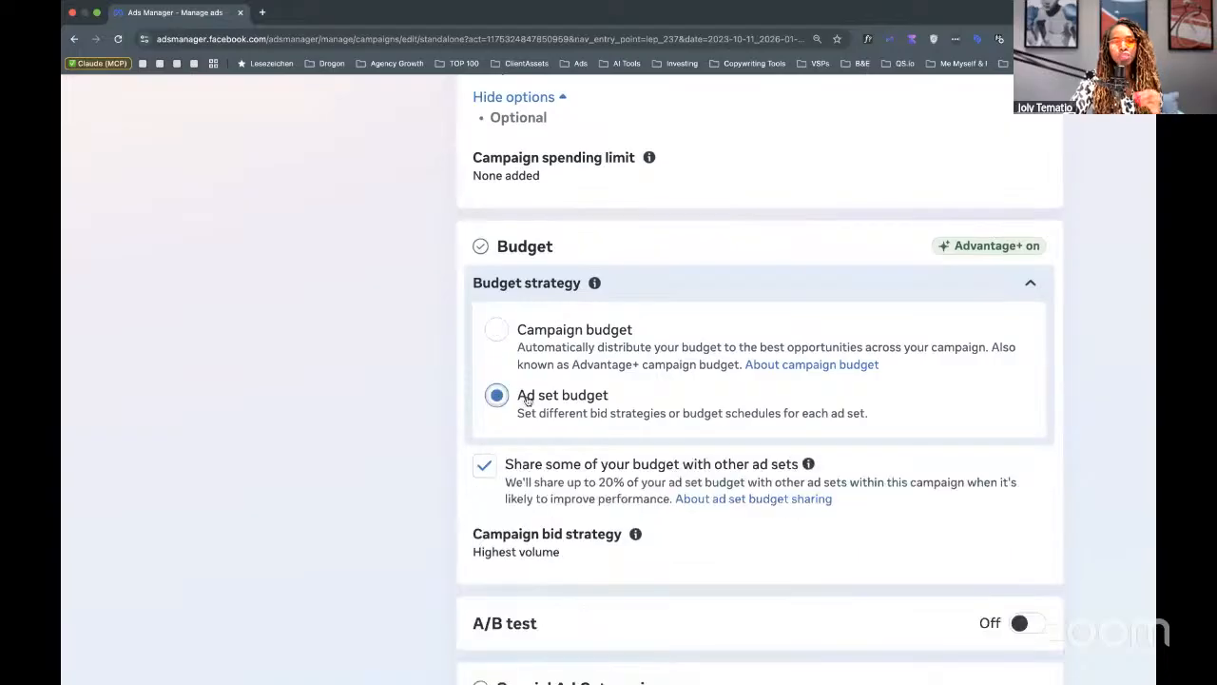
pyautogui.click(500, 333)
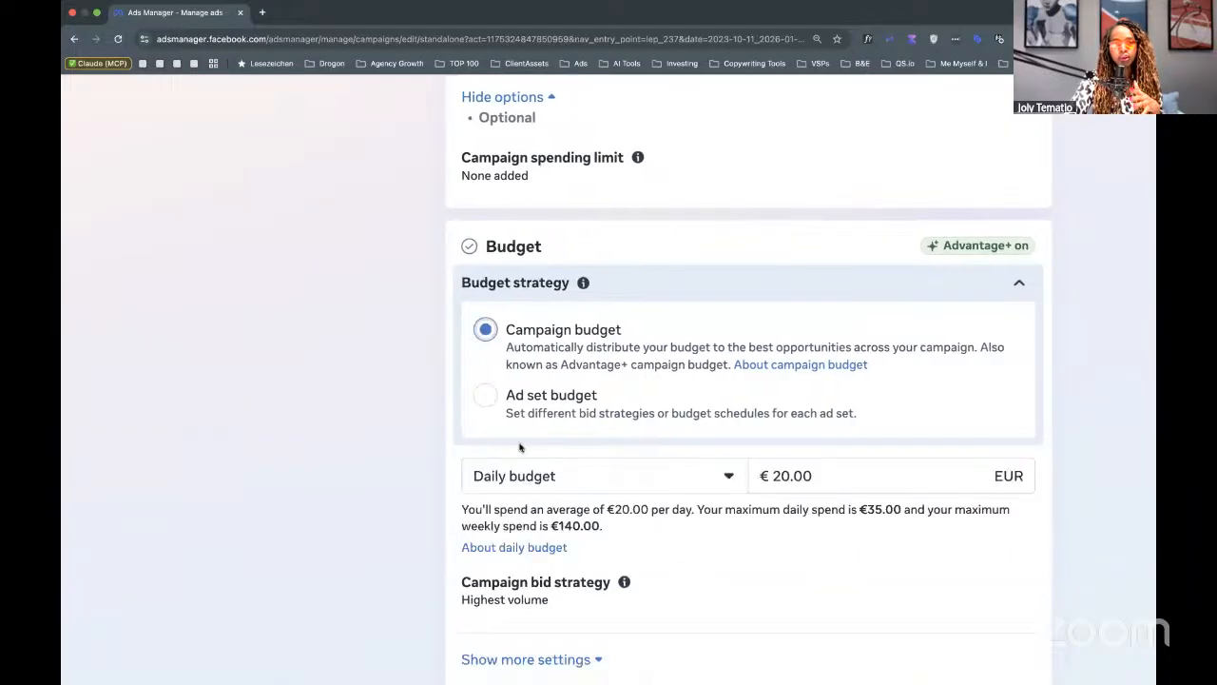
pyautogui.click(511, 394)
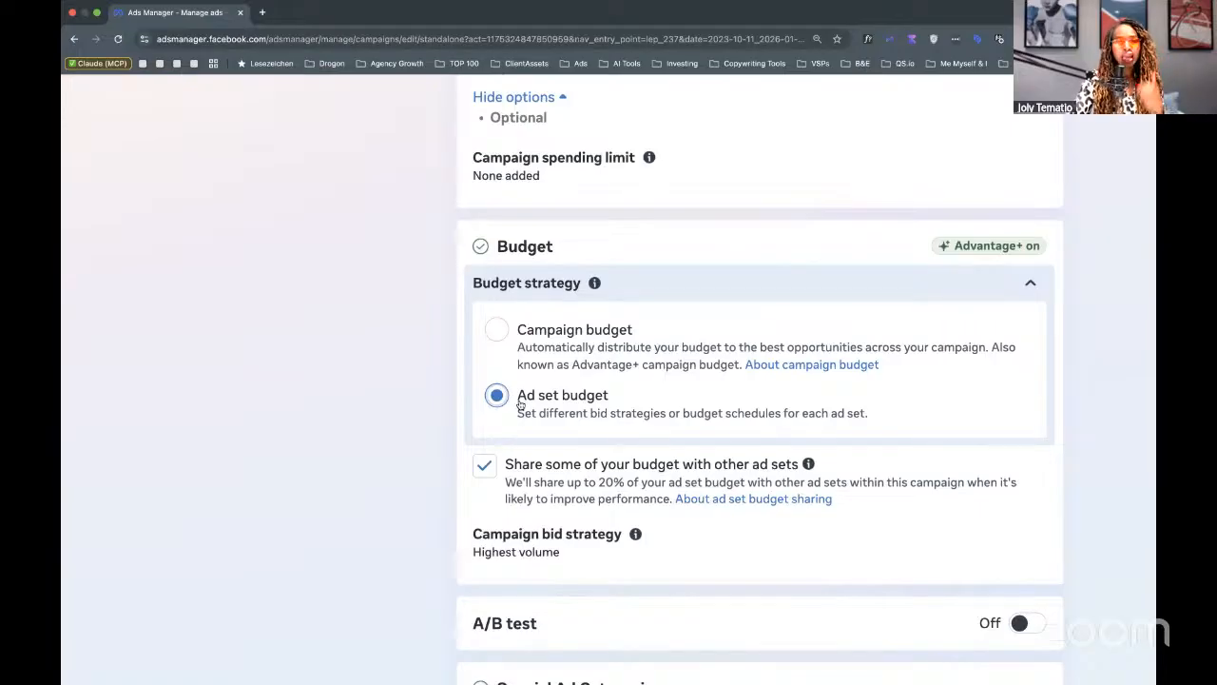
# Switch the budget strategy back to Campaign budget at €20.00 daily.
pyautogui.click(494, 329)
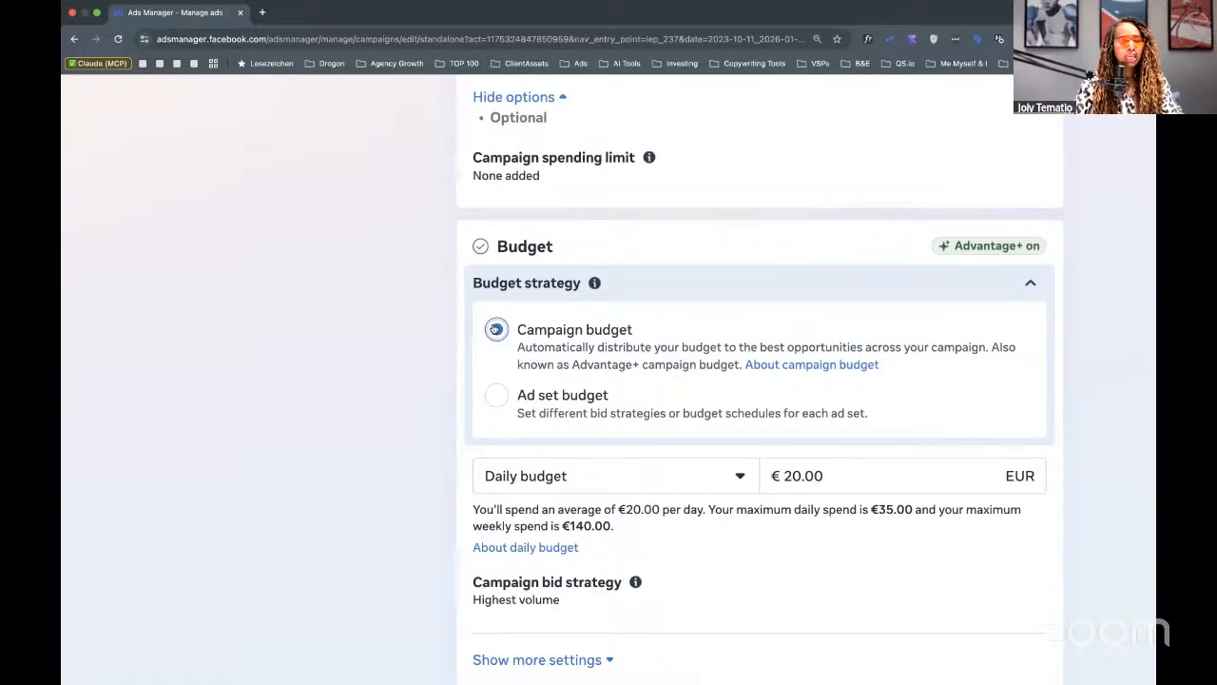
pyautogui.click(495, 329)
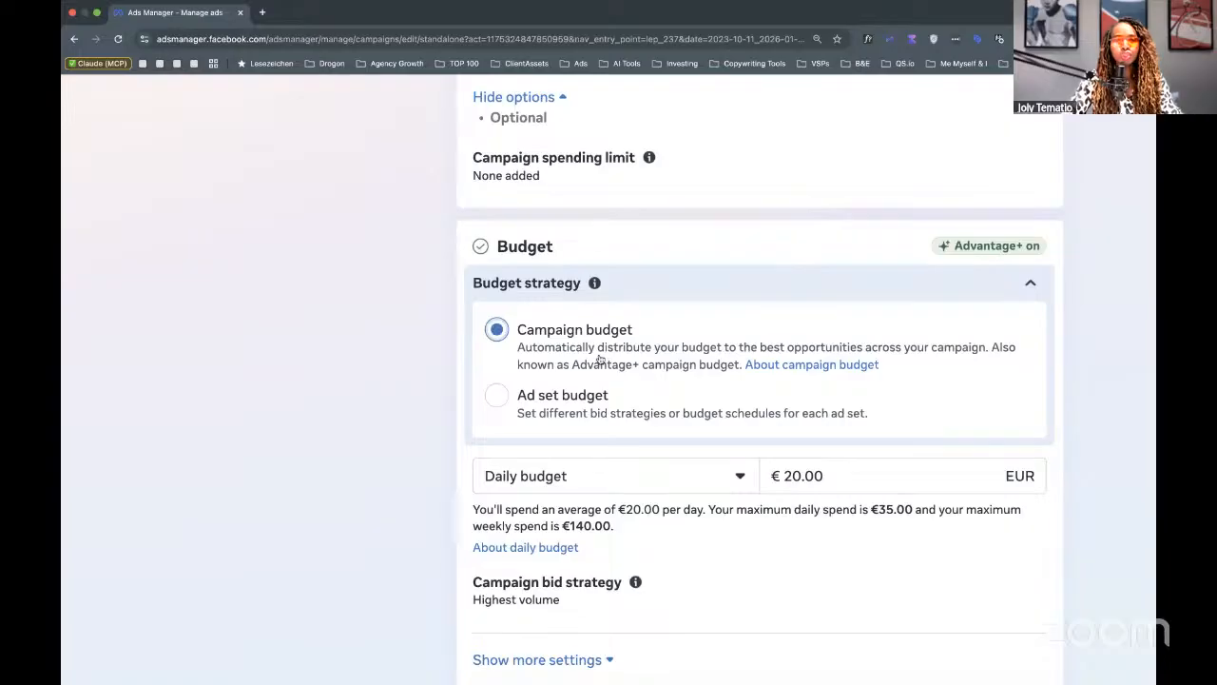
pyautogui.scroll(-5, 668, 383)
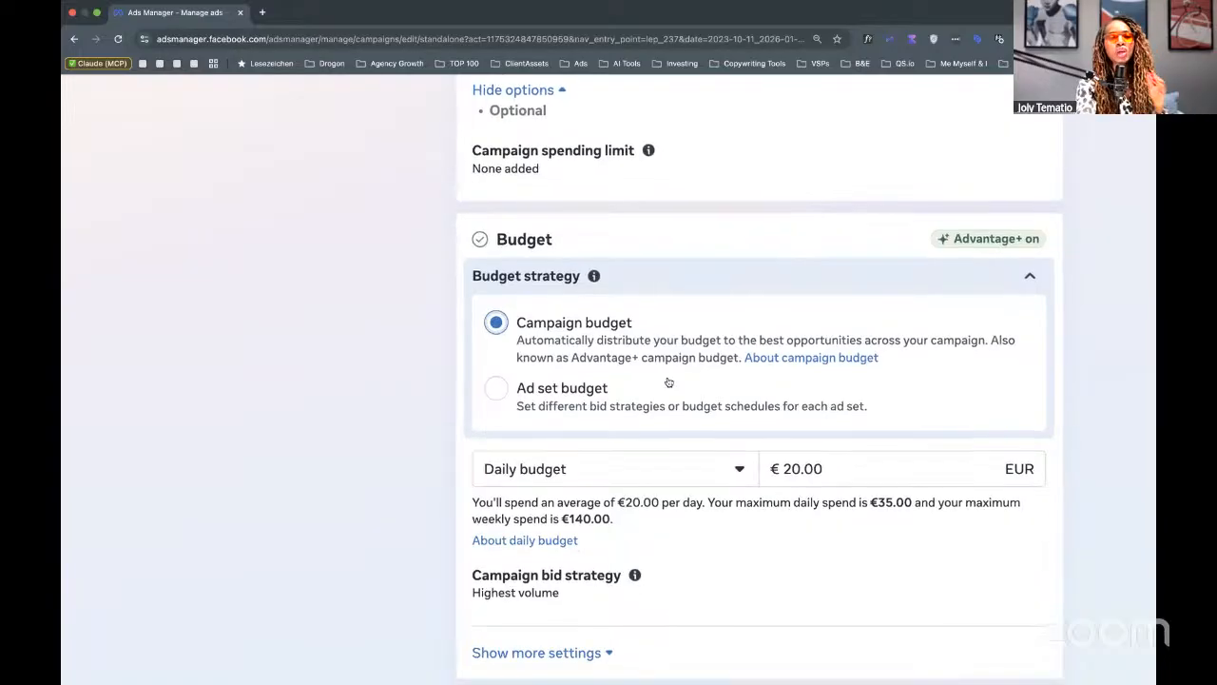
pyautogui.scroll(2, 669, 382)
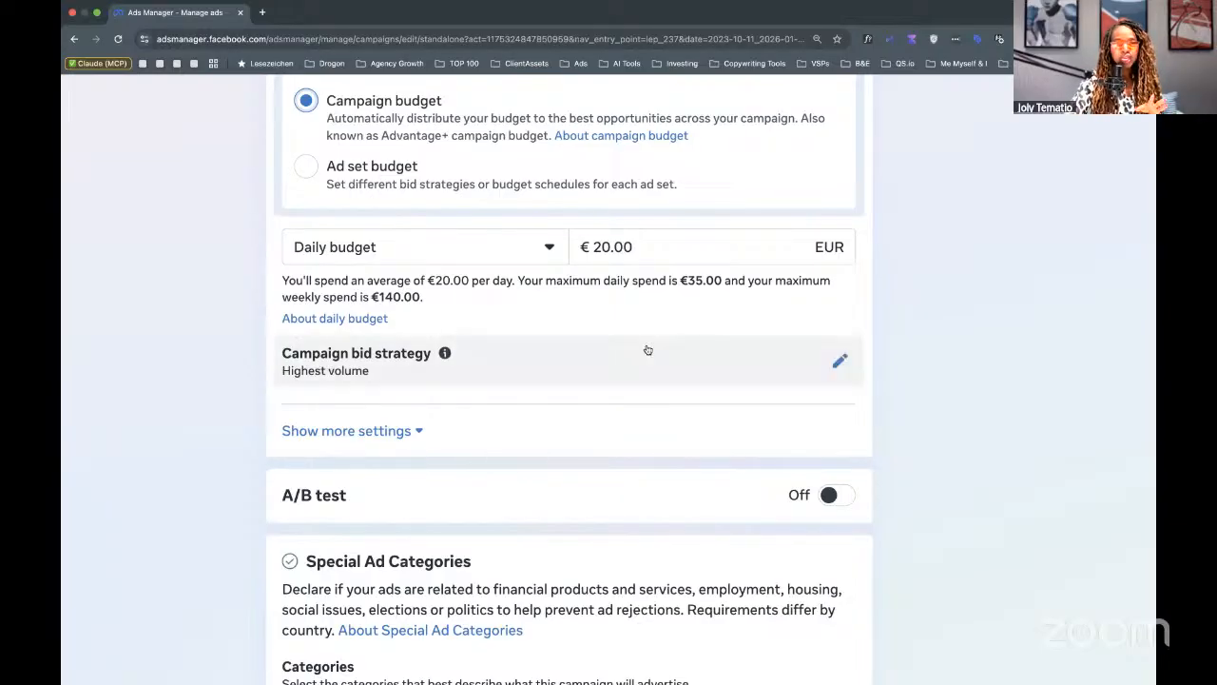
# Keep Highest volume as the campaign bid strategy and reveal the budget and ad scheduling settings.
pyautogui.scroll(-1, 618, 357)
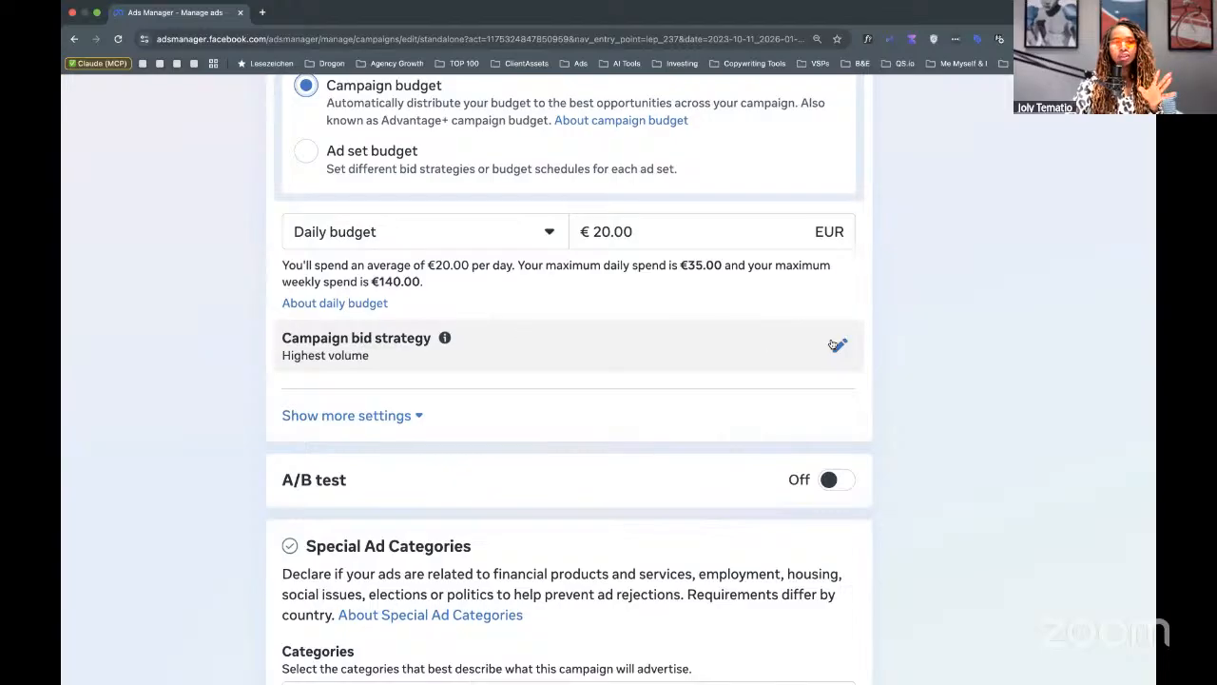
pyautogui.click(369, 356)
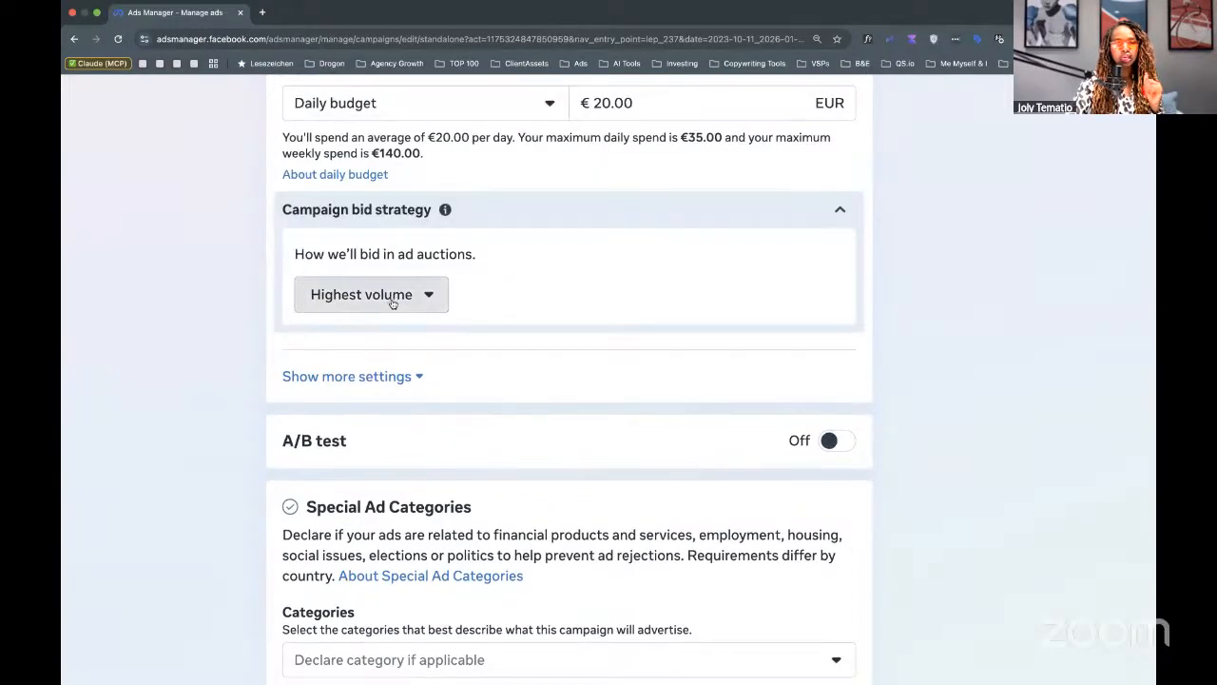
pyautogui.click(389, 301)
pyautogui.click(924, 388)
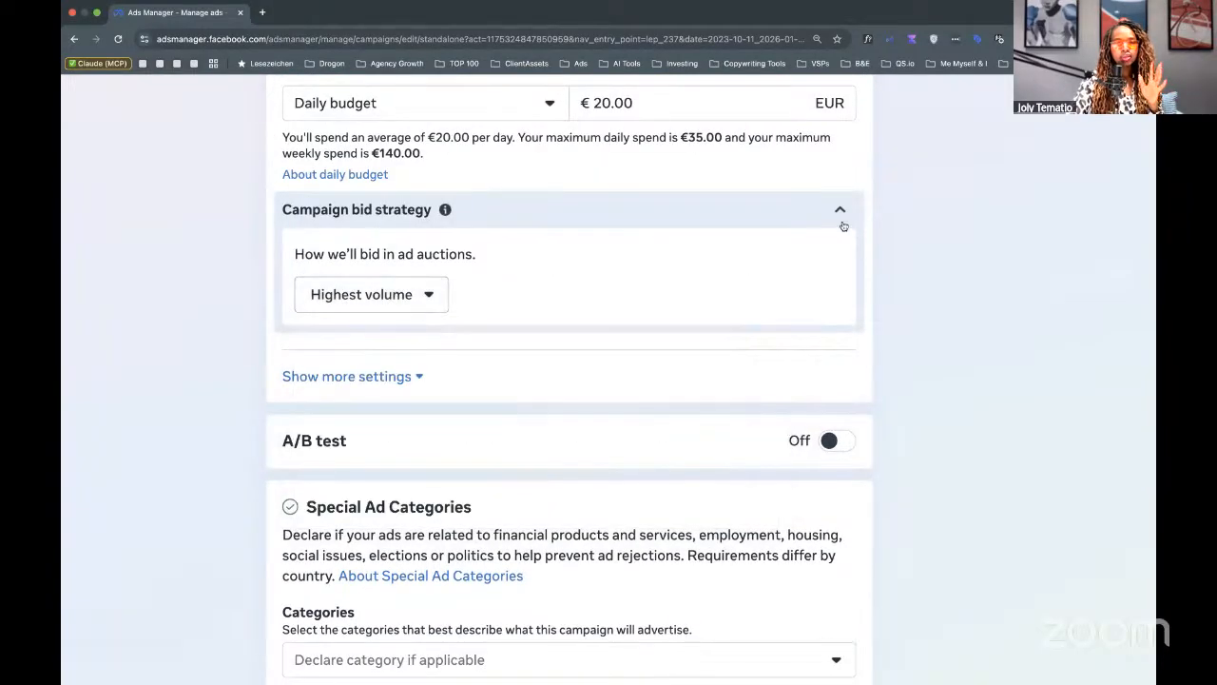
pyautogui.click(839, 209)
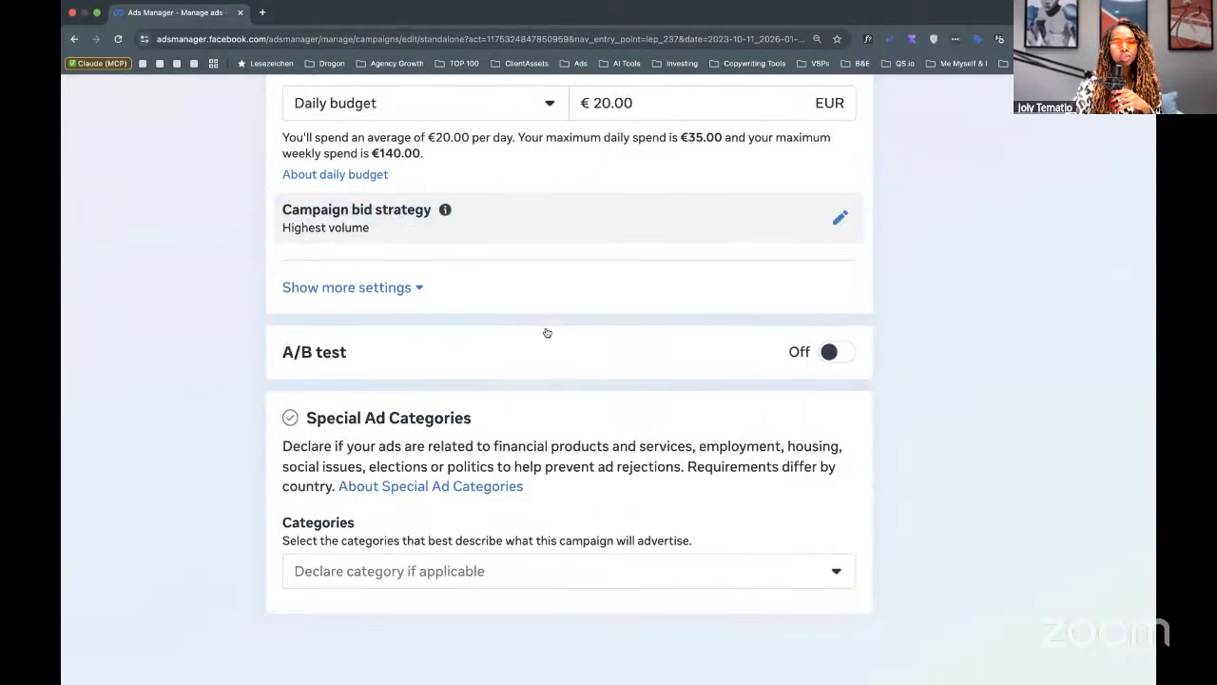
pyautogui.click(399, 285)
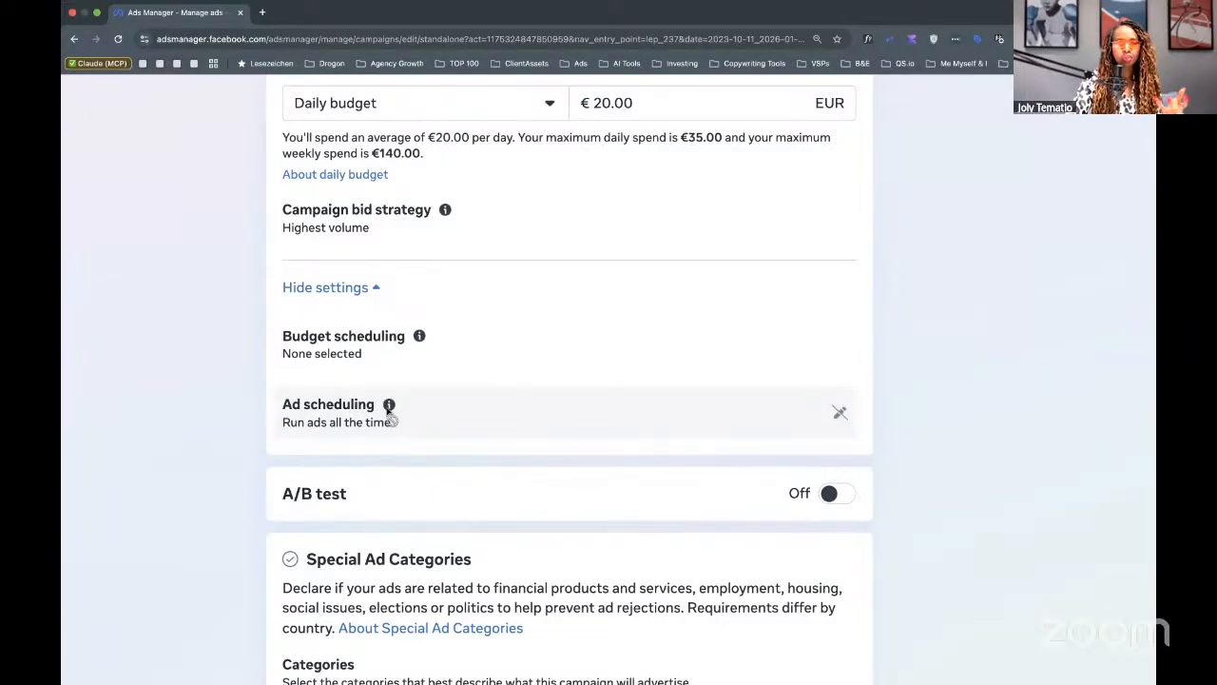
pyautogui.scroll(-5, 390, 408)
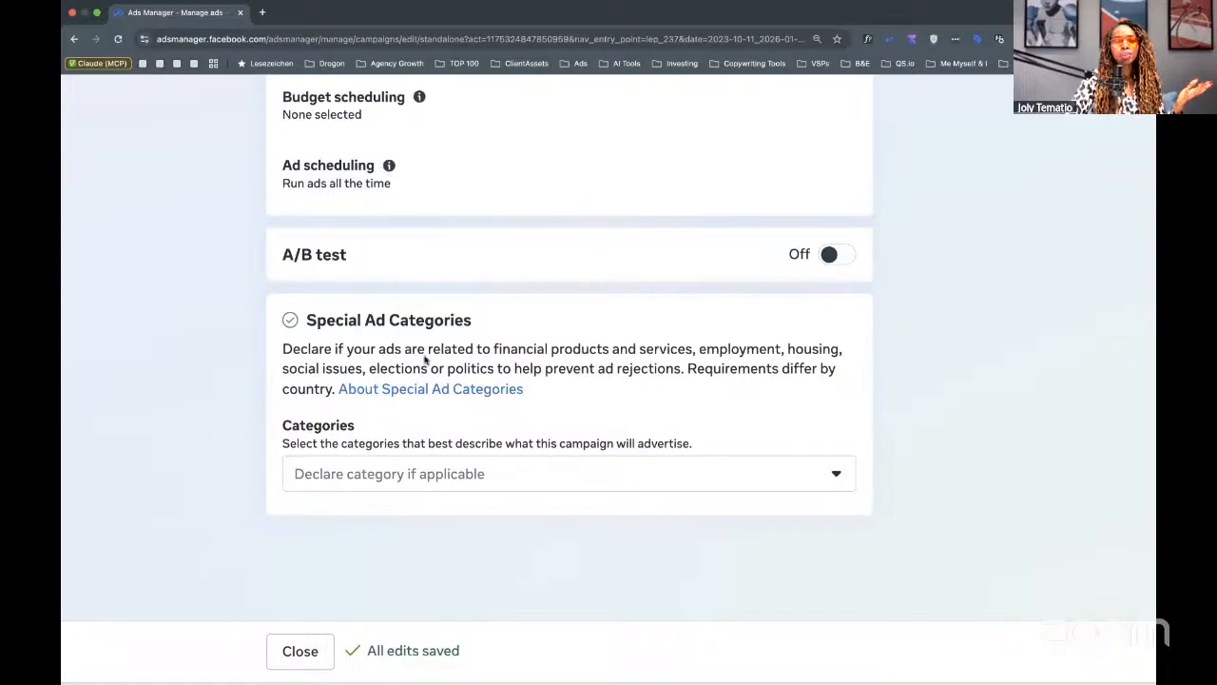
# Review the Special Ad Categories list and close it without declaring any category.
pyautogui.click(376, 475)
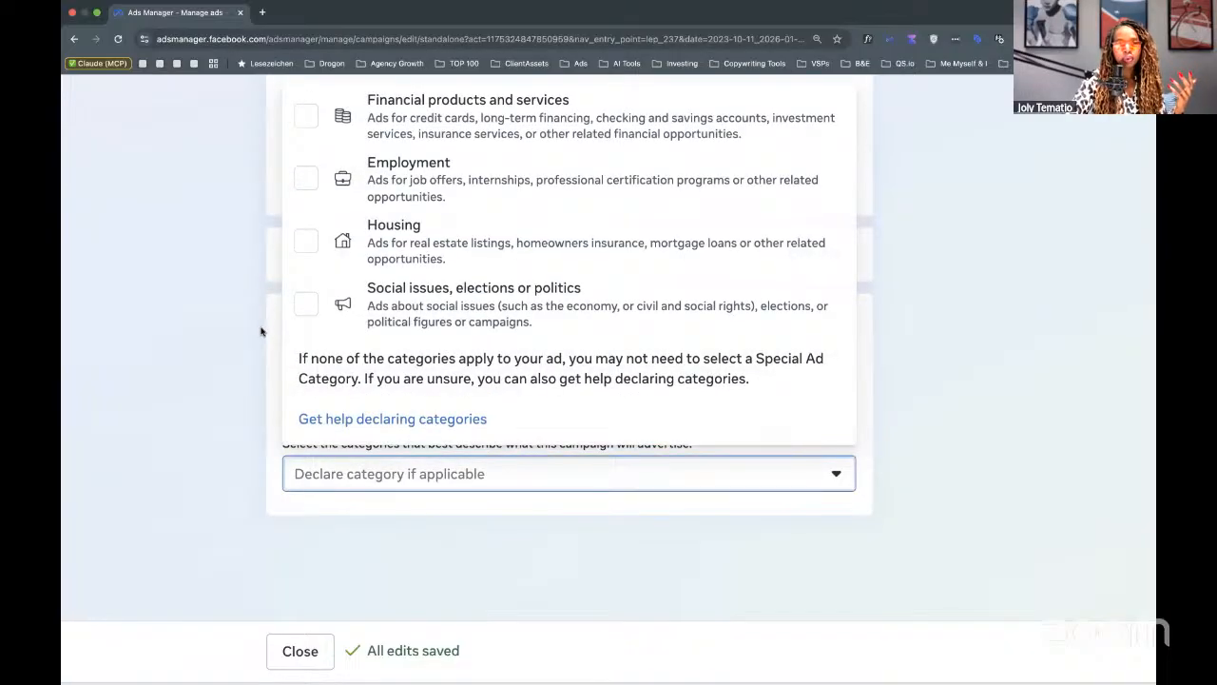
pyautogui.scroll(1, 264, 332)
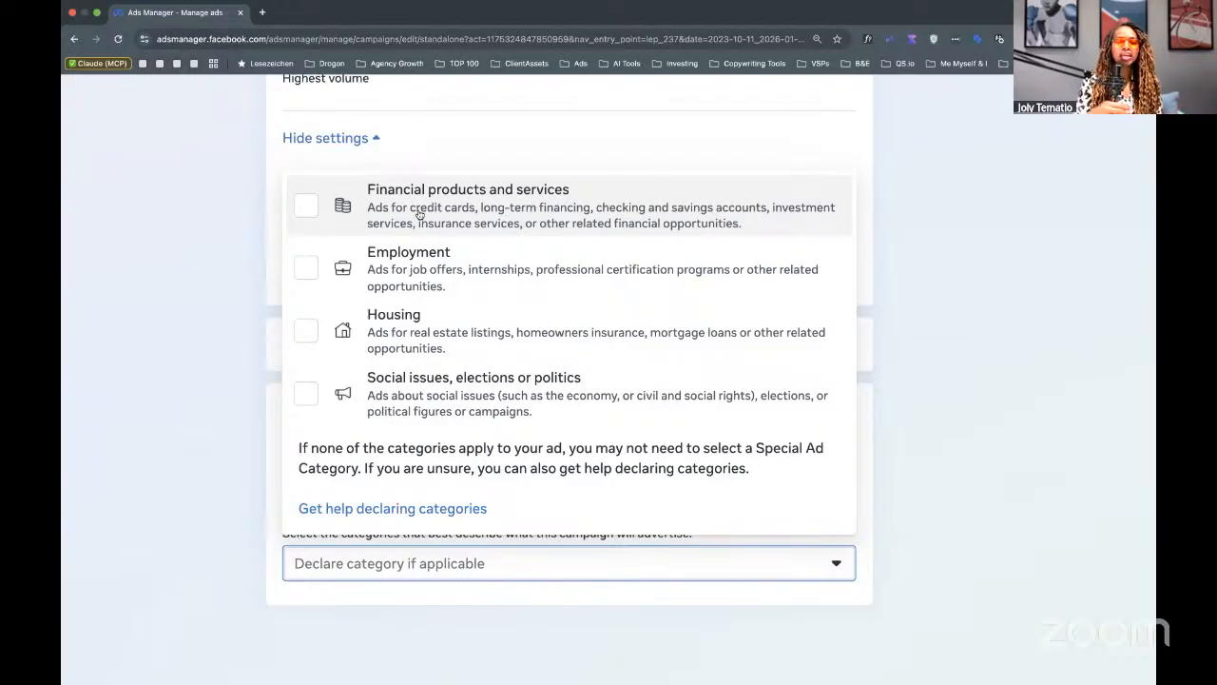
pyautogui.click(211, 253)
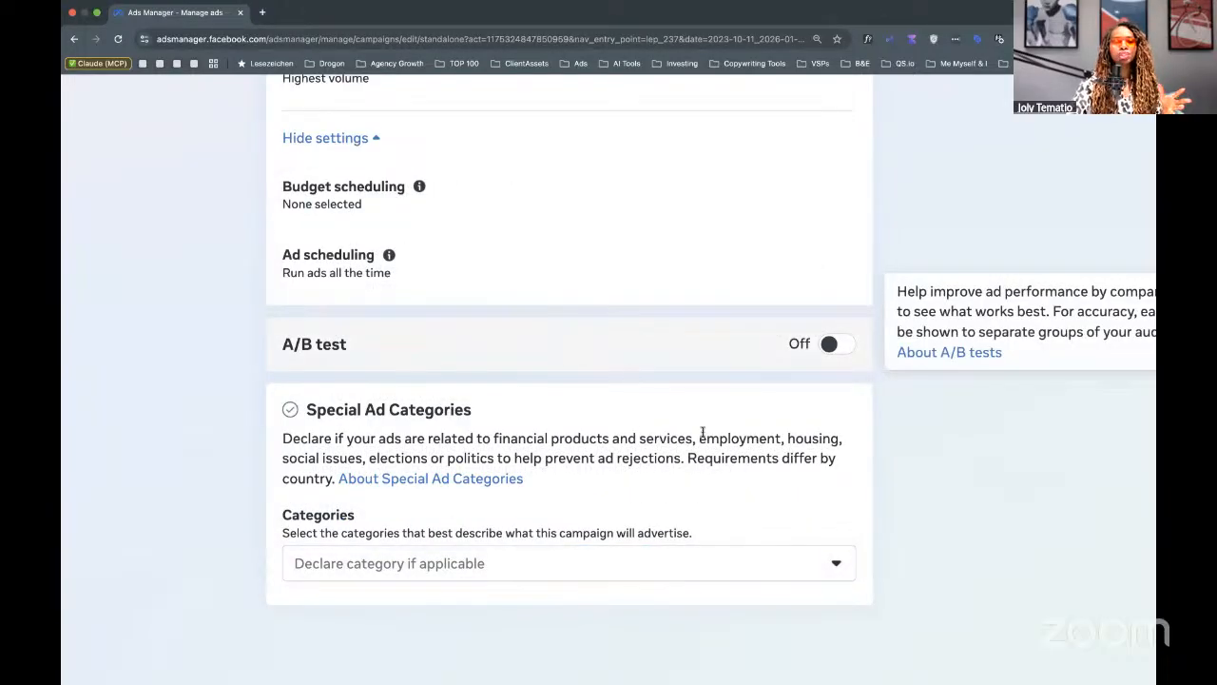
pyautogui.click(391, 557)
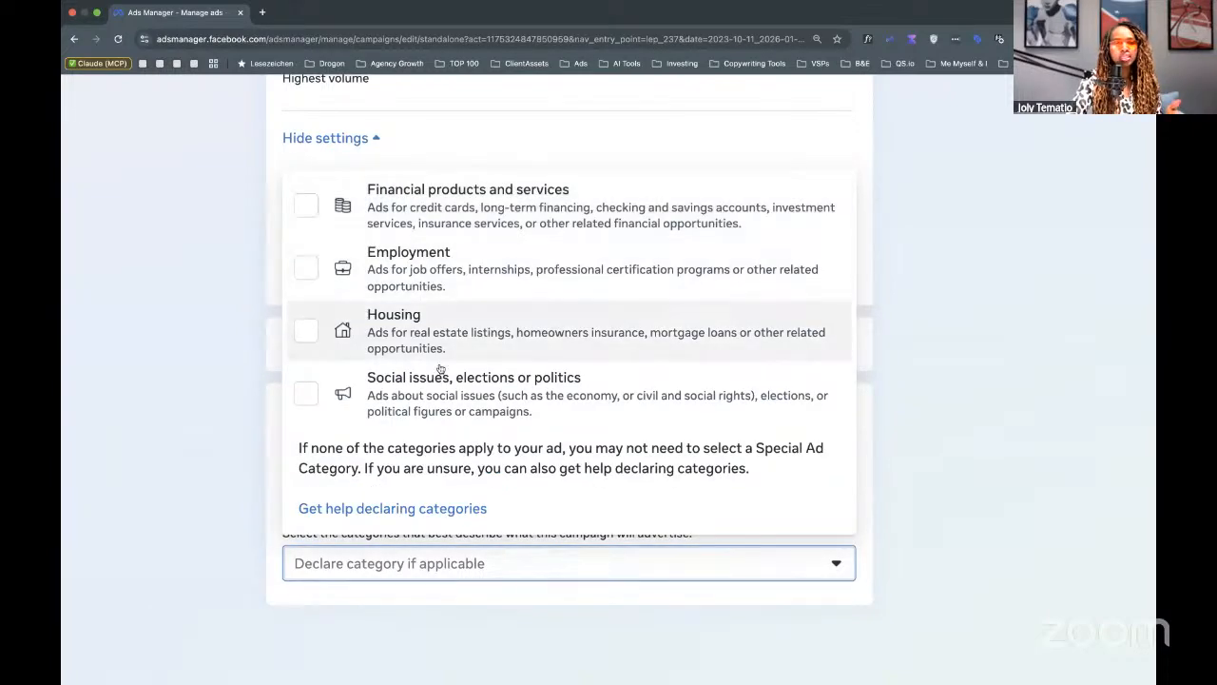
pyautogui.click(189, 445)
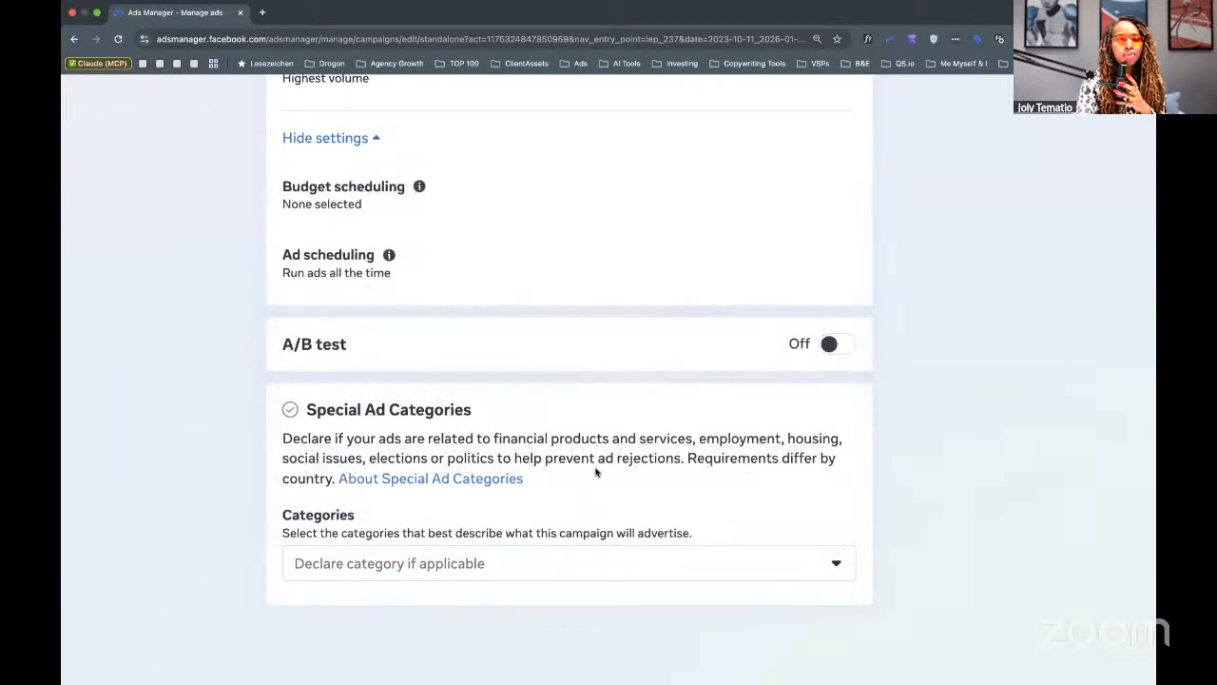
pyautogui.scroll(-2, 597, 472)
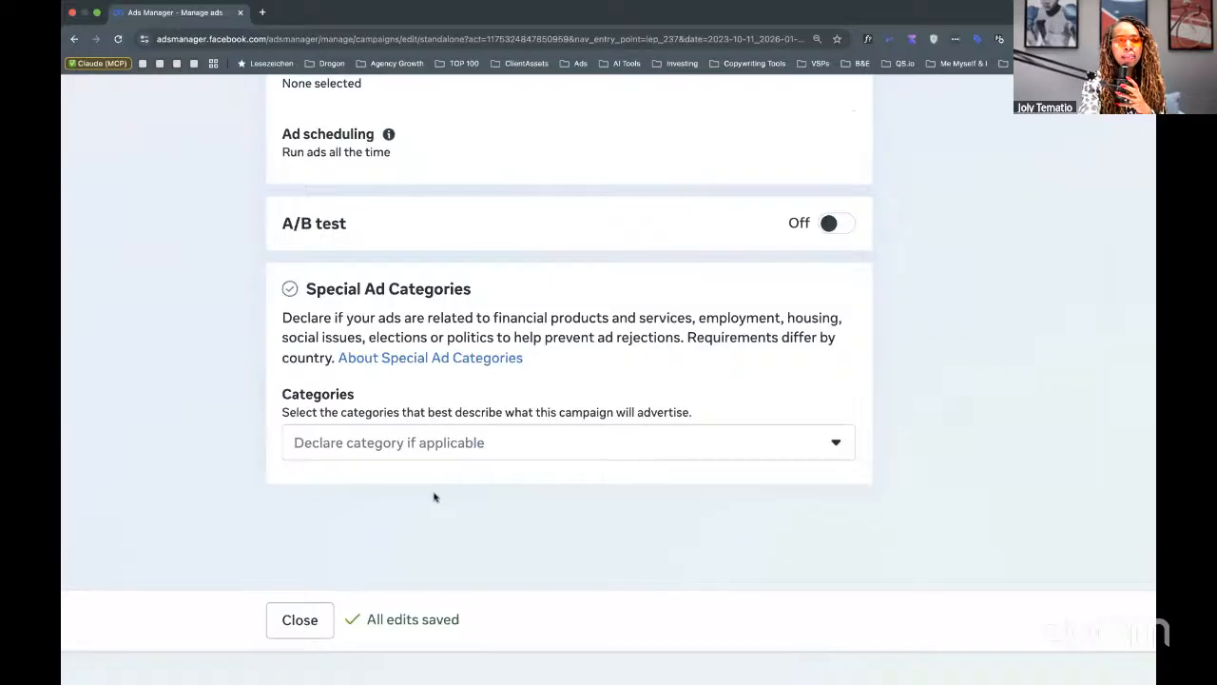
pyautogui.scroll(-3, 434, 496)
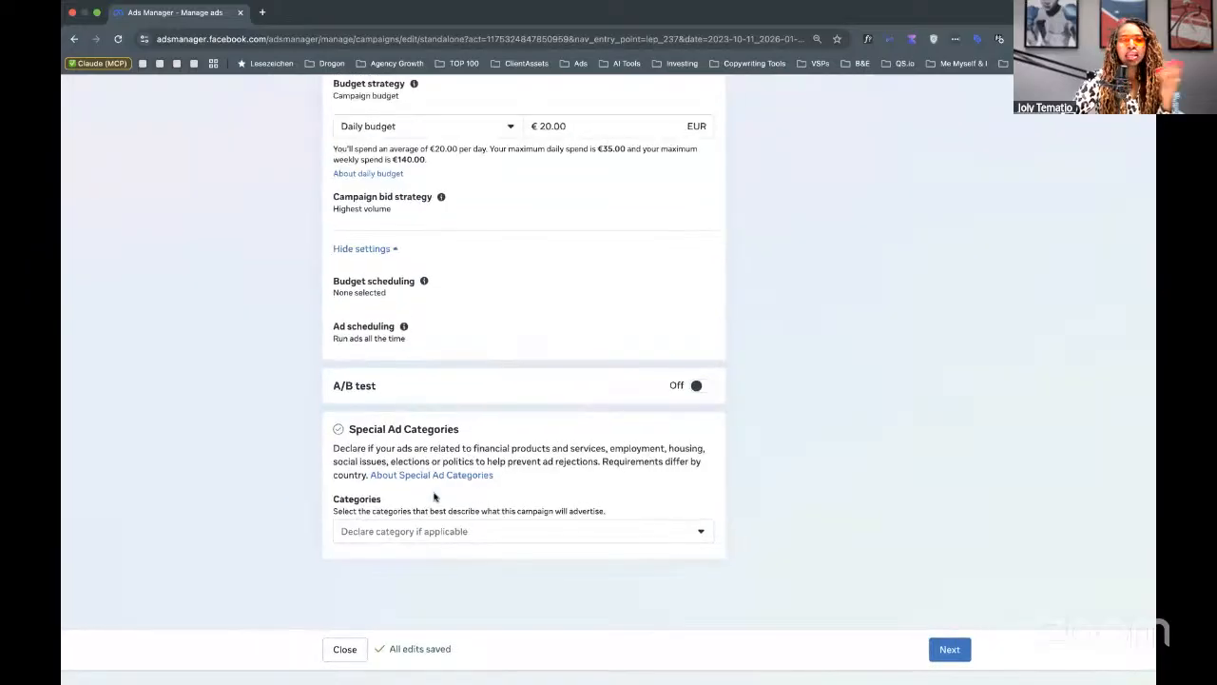
# Continue to the New Leads Ad Set, zoom the page in, and show the Conversion location choices.
pyautogui.click(951, 649)
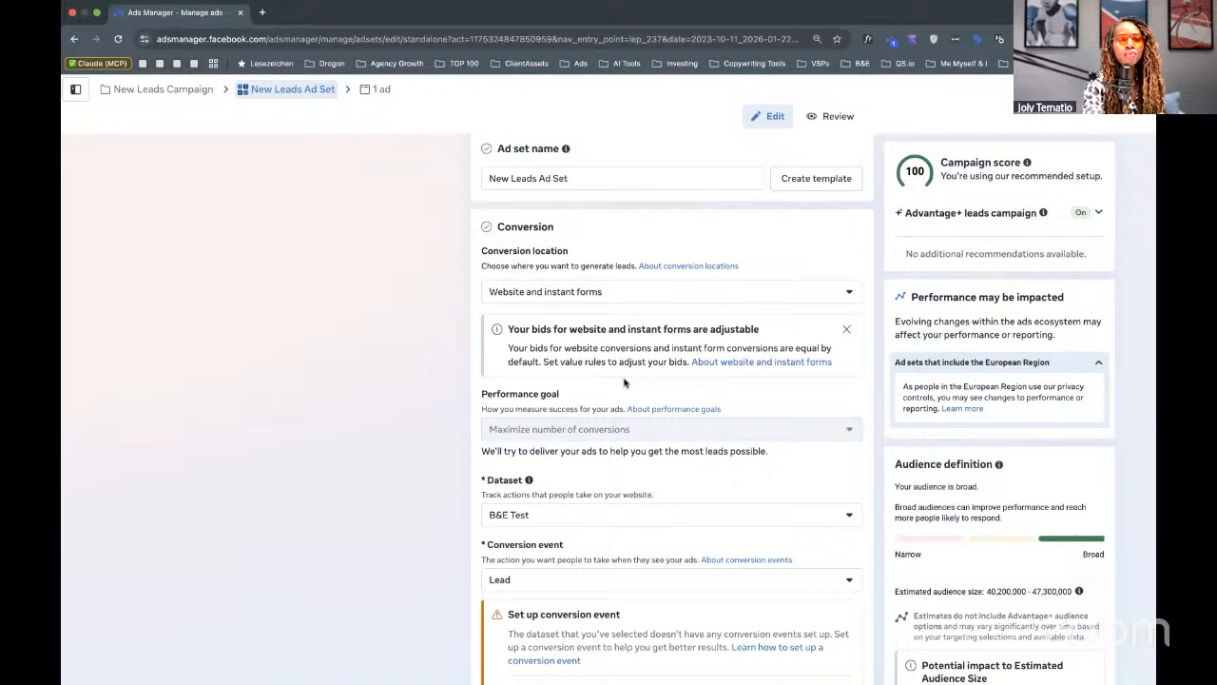
pyautogui.press('super+equal')
pyautogui.press('super+equal')
pyautogui.press('super+equal')
pyautogui.press('super+equal')
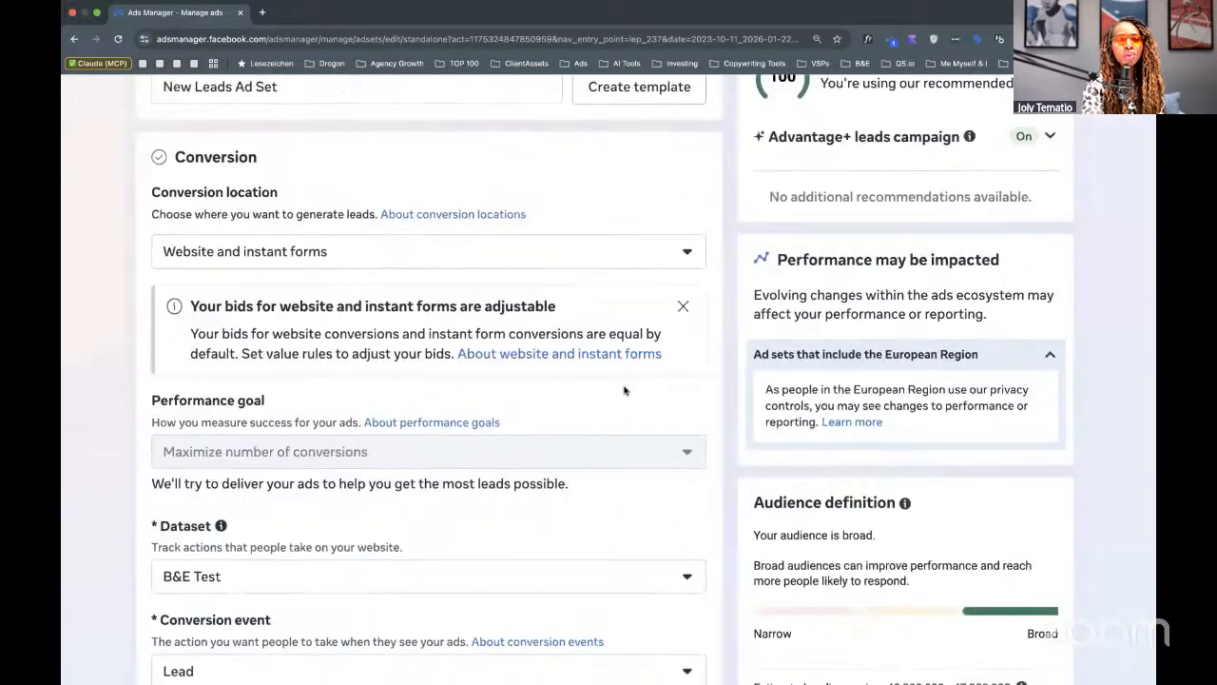
pyautogui.scroll(3, 635, 389)
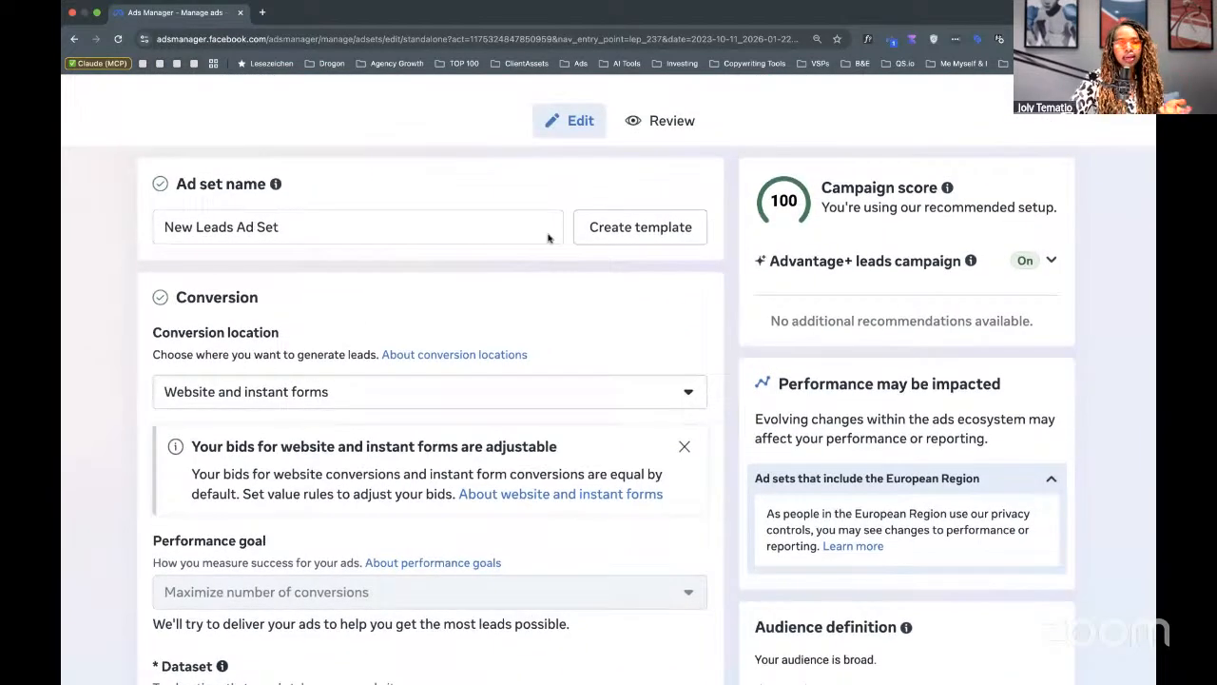
pyautogui.click(319, 228)
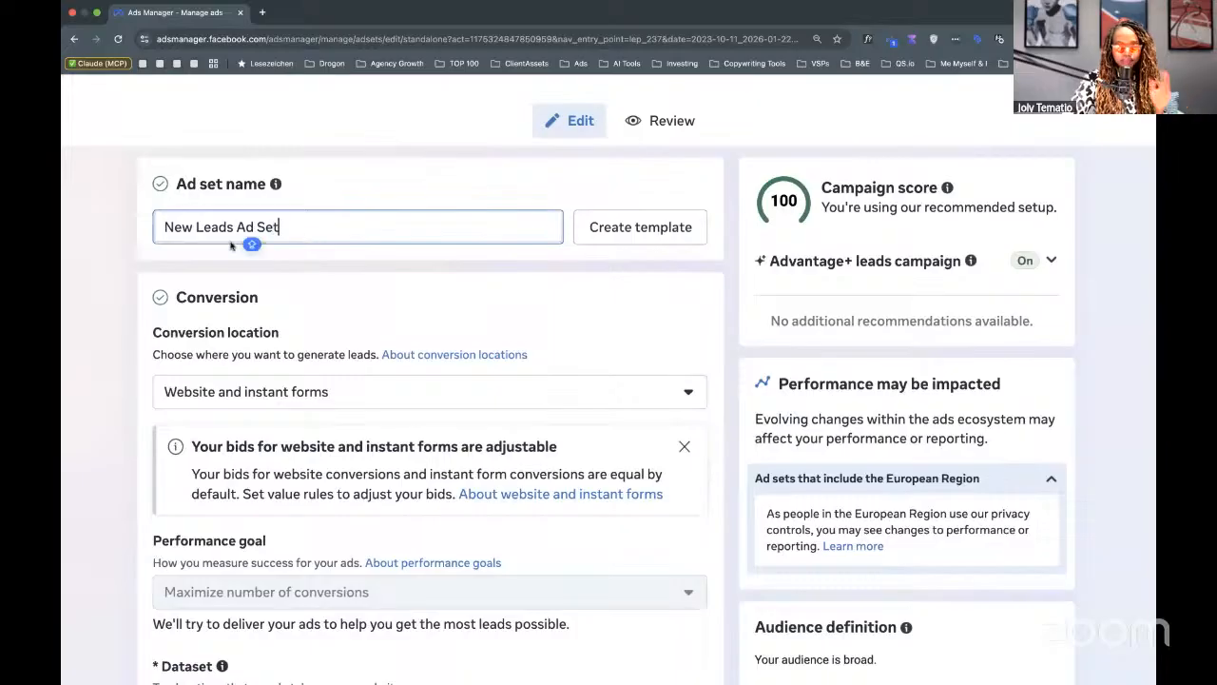
pyautogui.moveTo(159, 227); pyautogui.dragTo(303, 231)
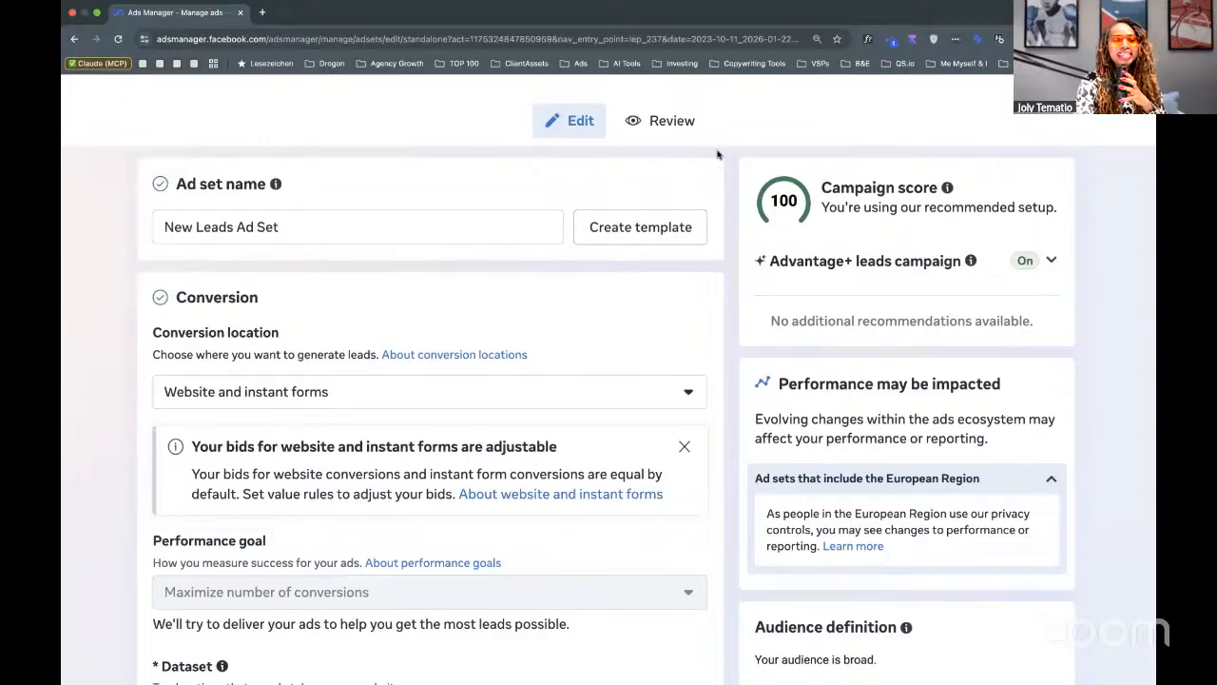
pyautogui.scroll(-2, 718, 154)
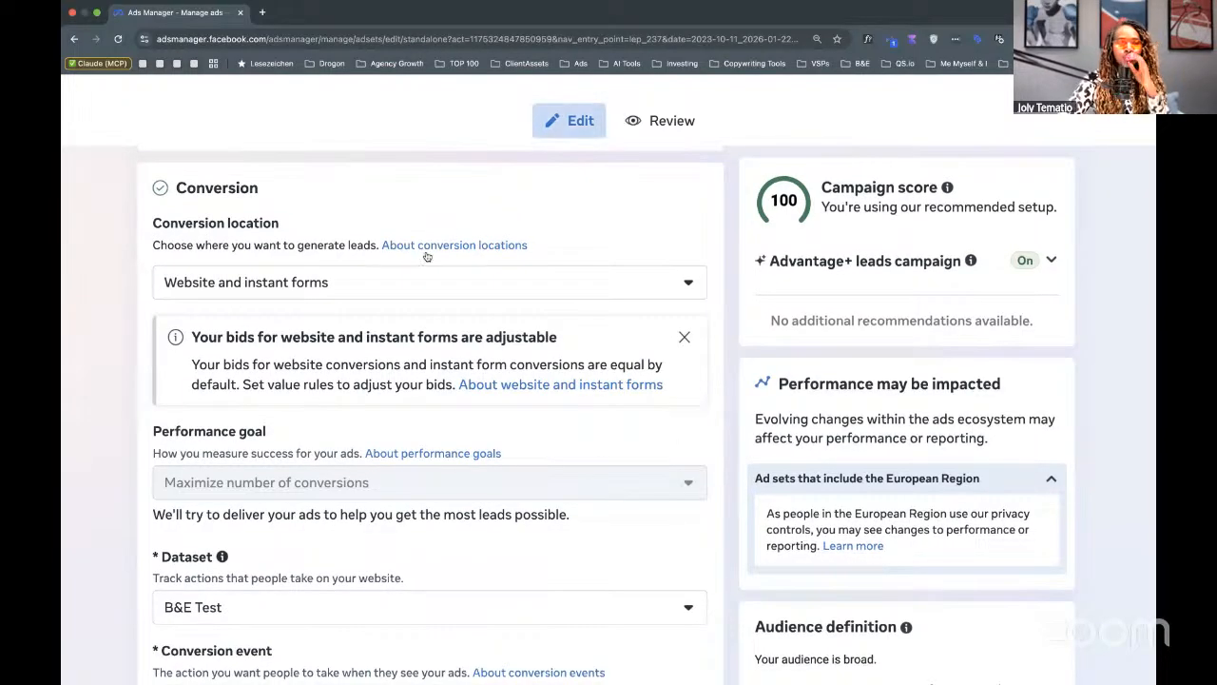
pyautogui.click(404, 282)
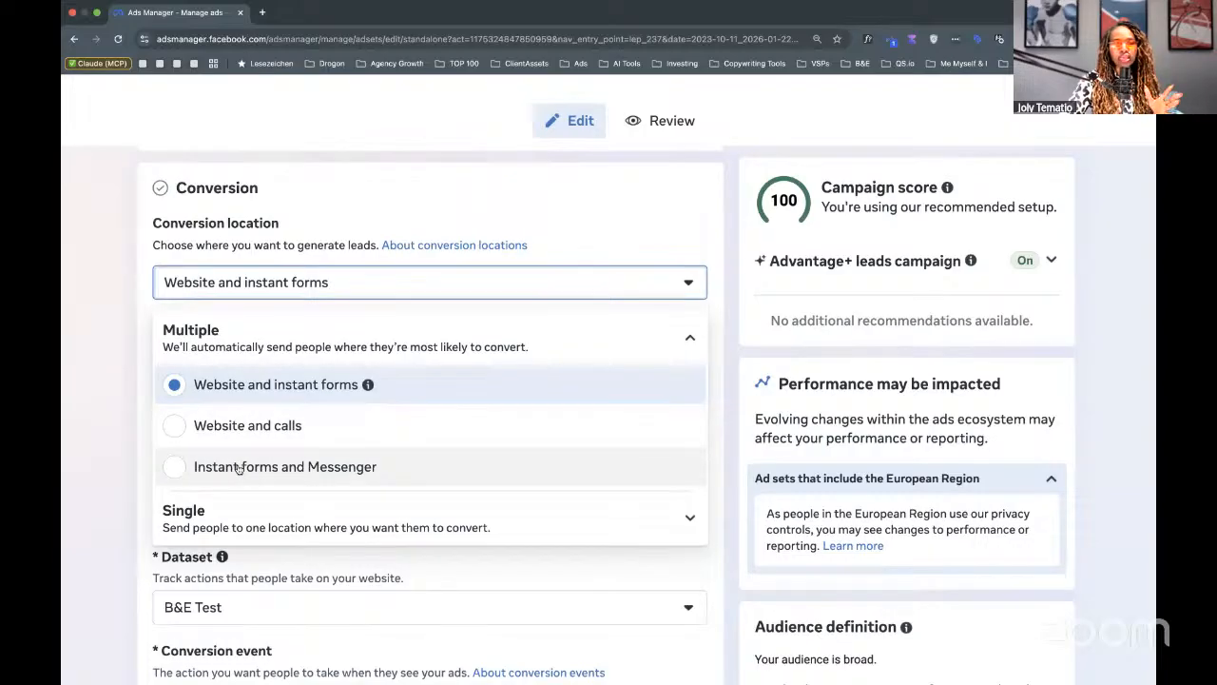
# Choose Website under Single as the ad set's only conversion location.
pyautogui.click(257, 518)
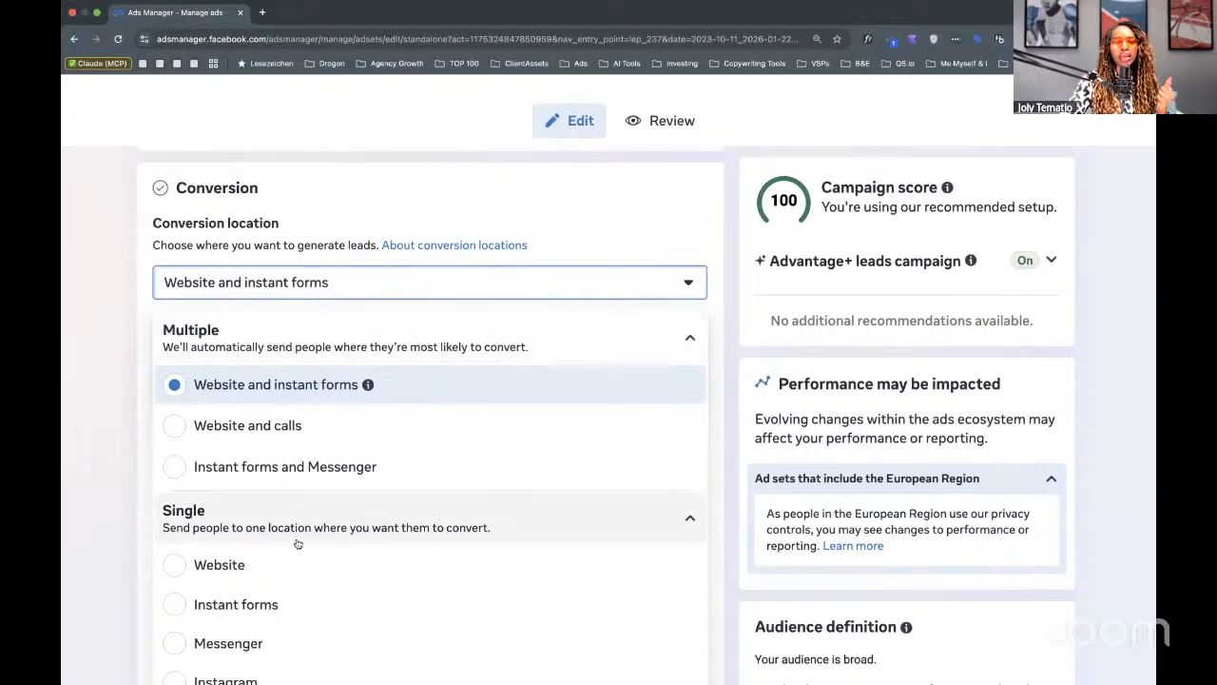
pyautogui.scroll(-1, 281, 549)
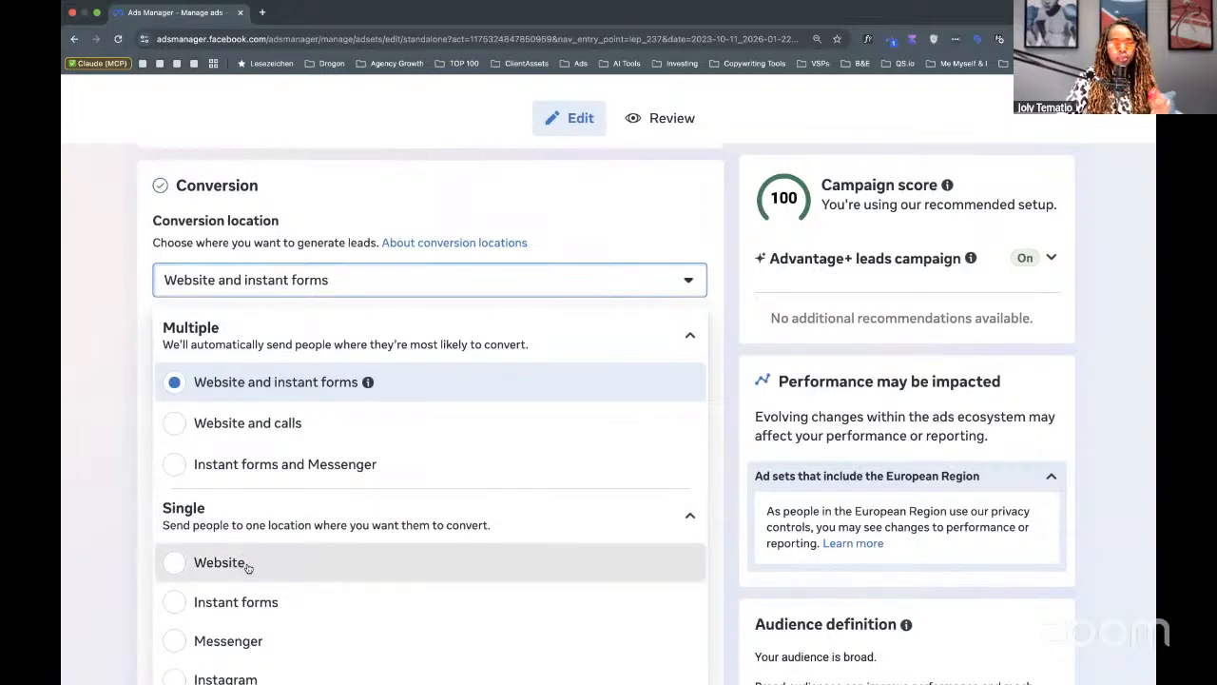
pyautogui.click(181, 568)
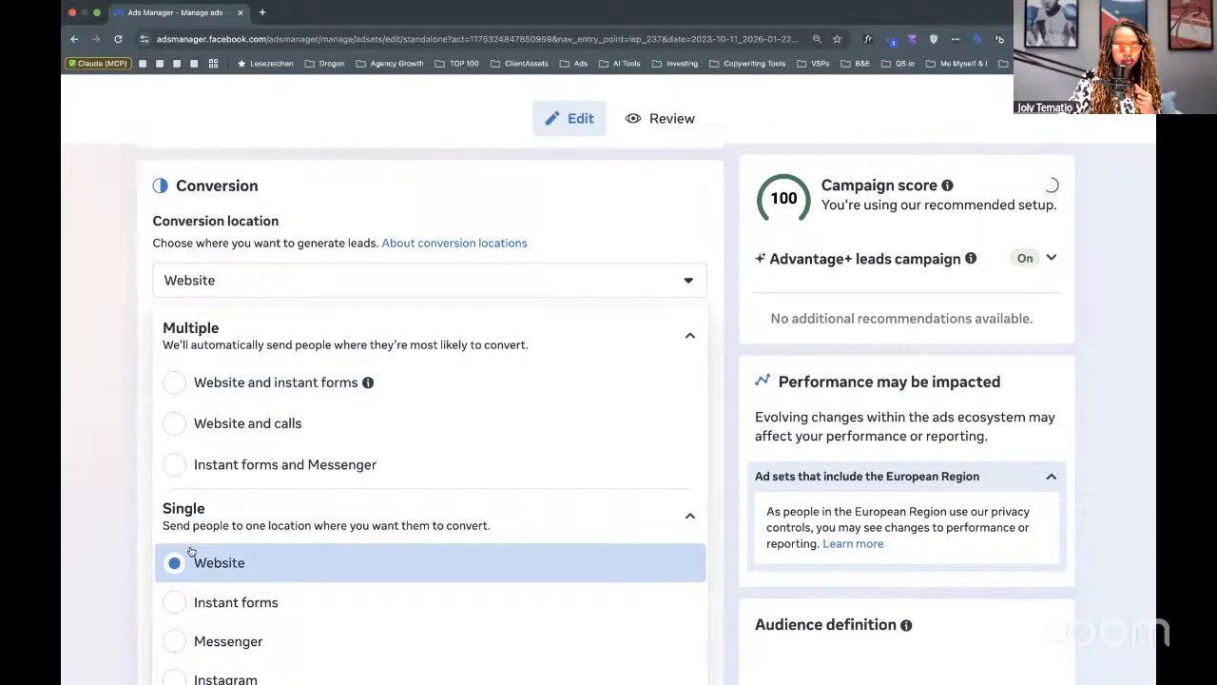
pyautogui.click(345, 167)
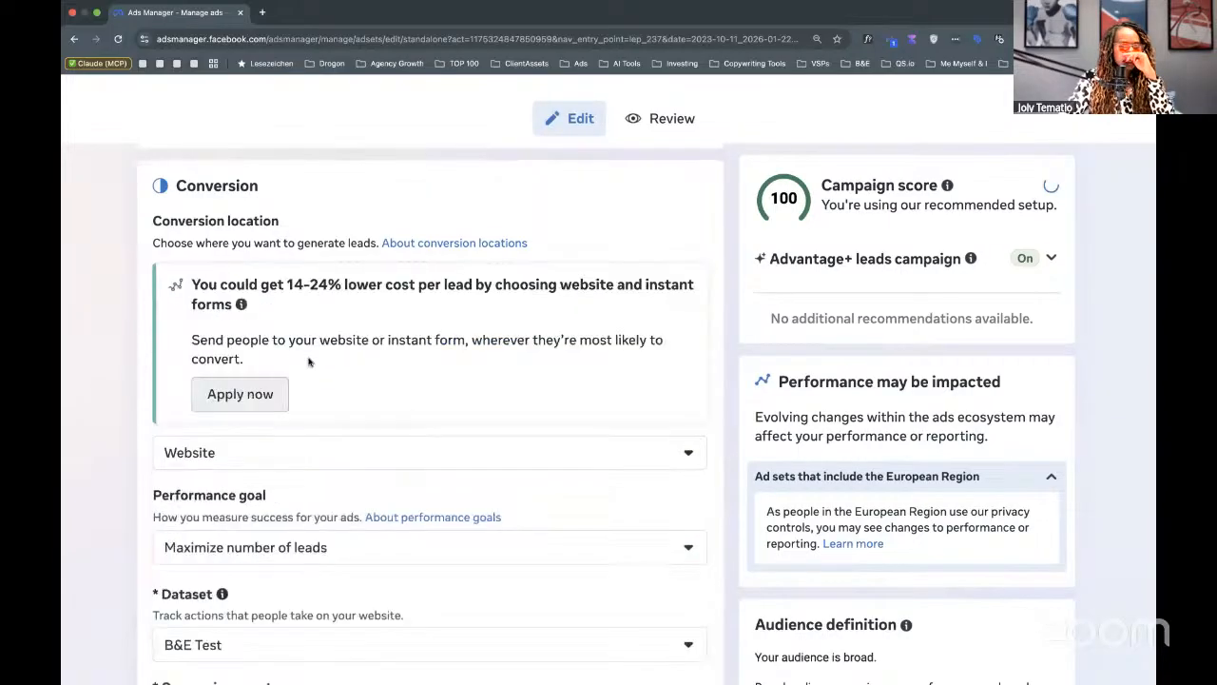
pyautogui.scroll(-1, 309, 361)
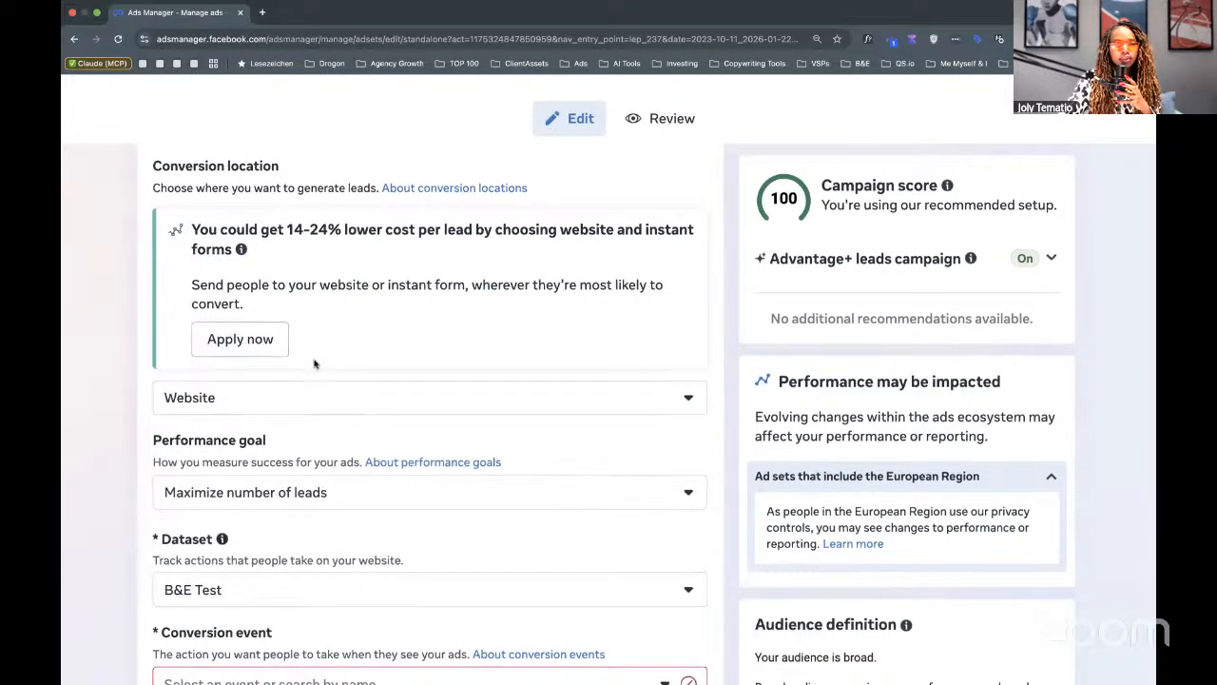
pyautogui.scroll(-3, 312, 361)
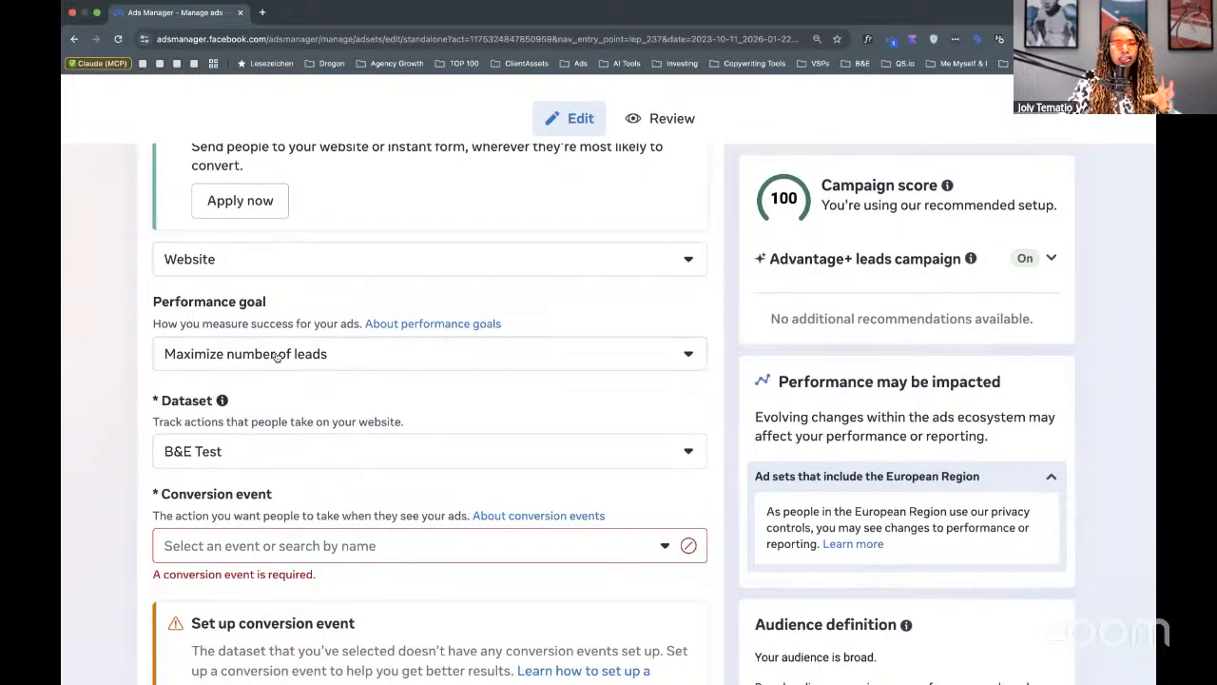
pyautogui.click(276, 356)
pyautogui.click(150, 321)
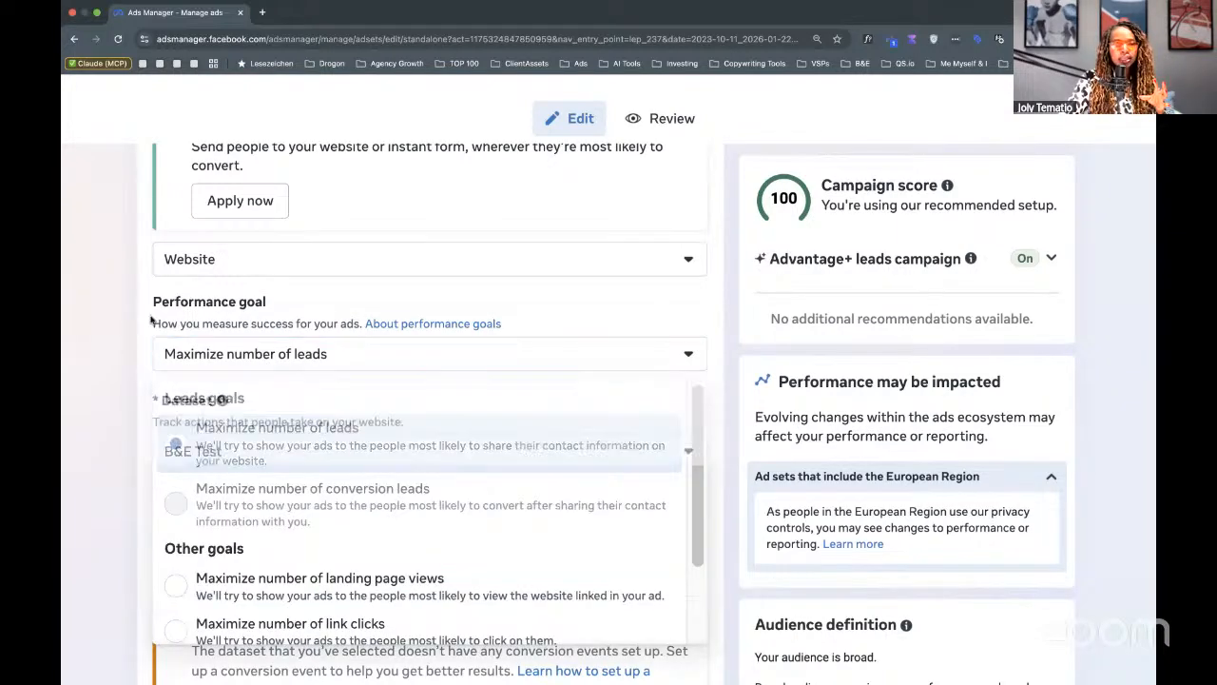
pyautogui.scroll(-5, 320, 389)
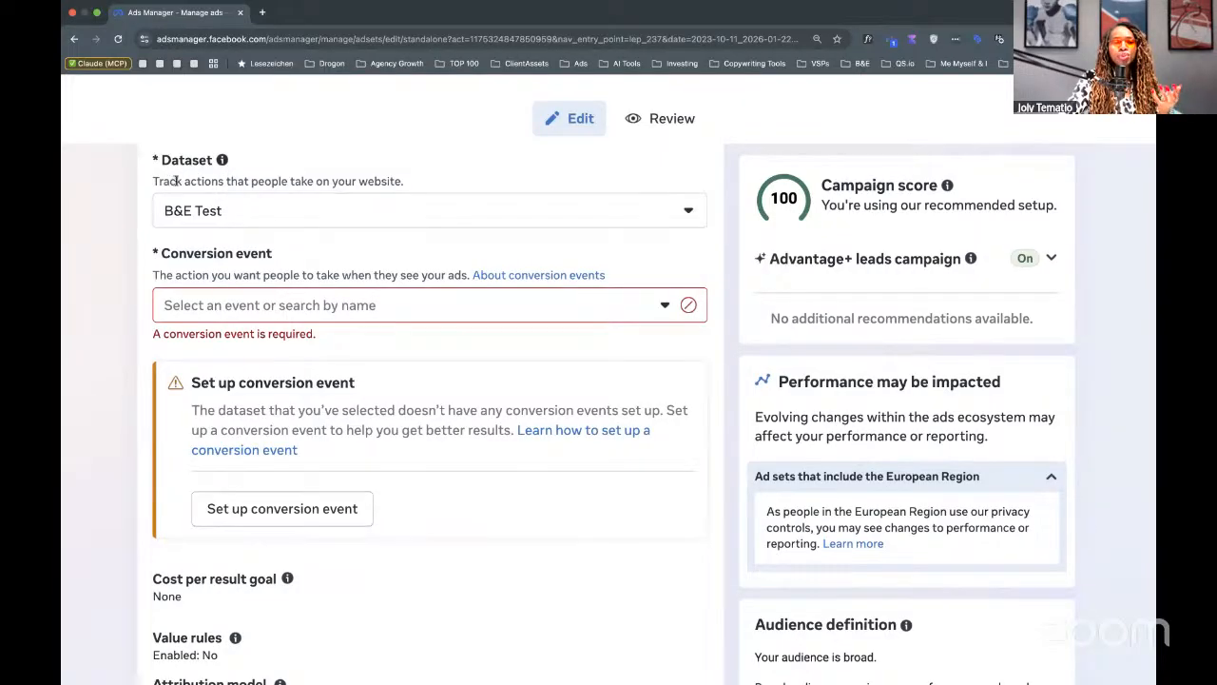
pyautogui.moveTo(175, 180); pyautogui.dragTo(413, 192)
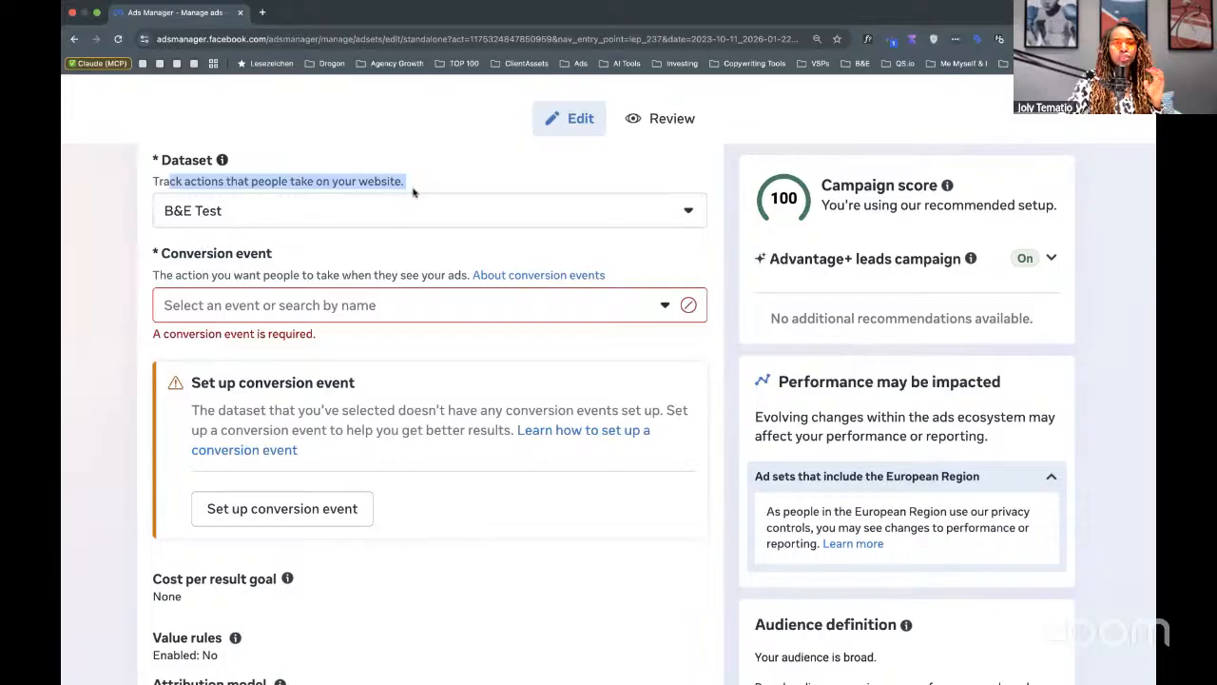
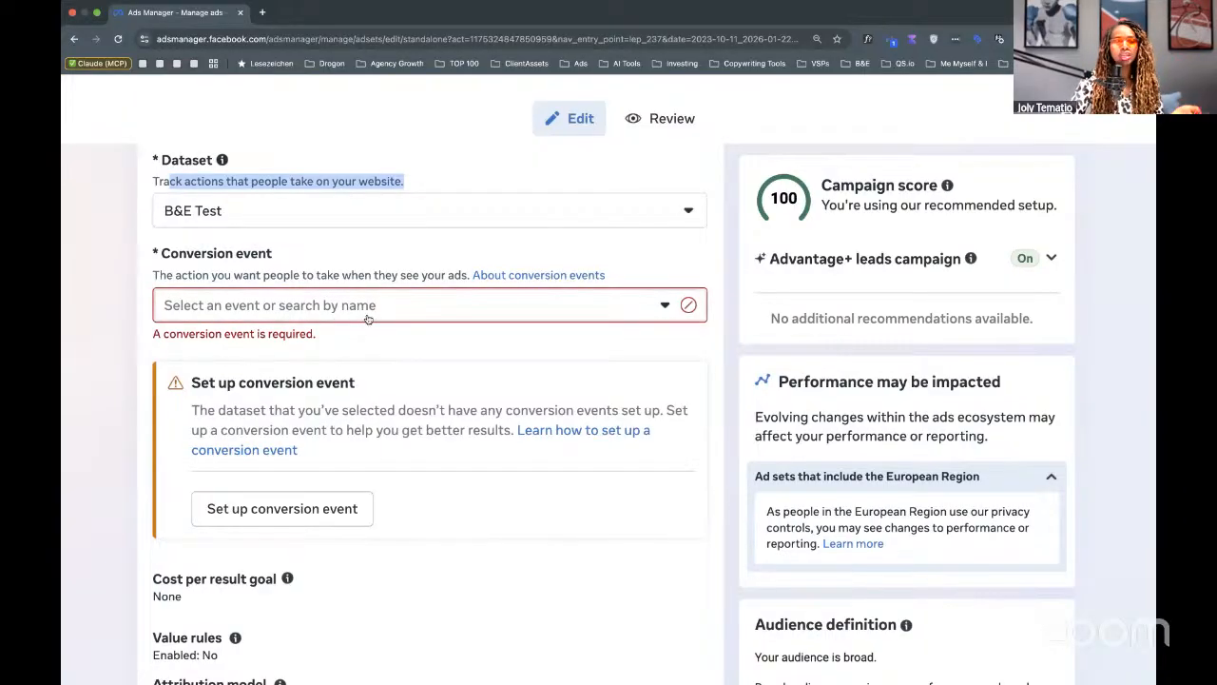
# Pick Lead from the inactive events as the B&E Test dataset's conversion event.
pyautogui.click(369, 309)
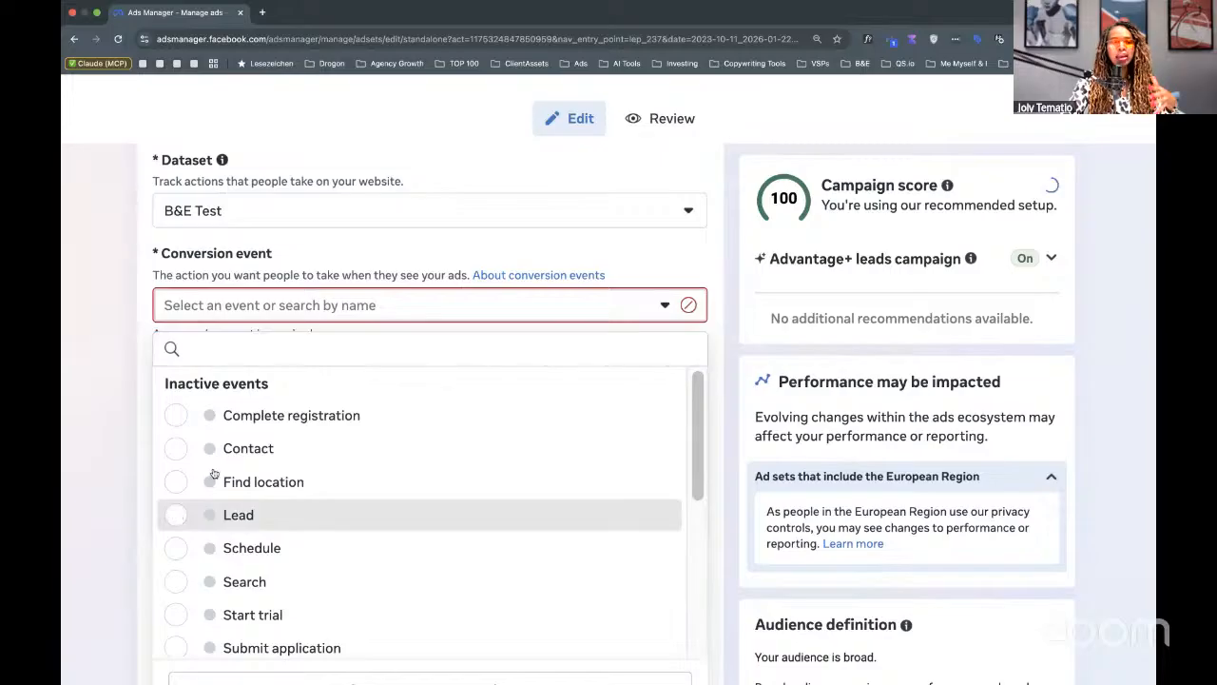
pyautogui.click(177, 515)
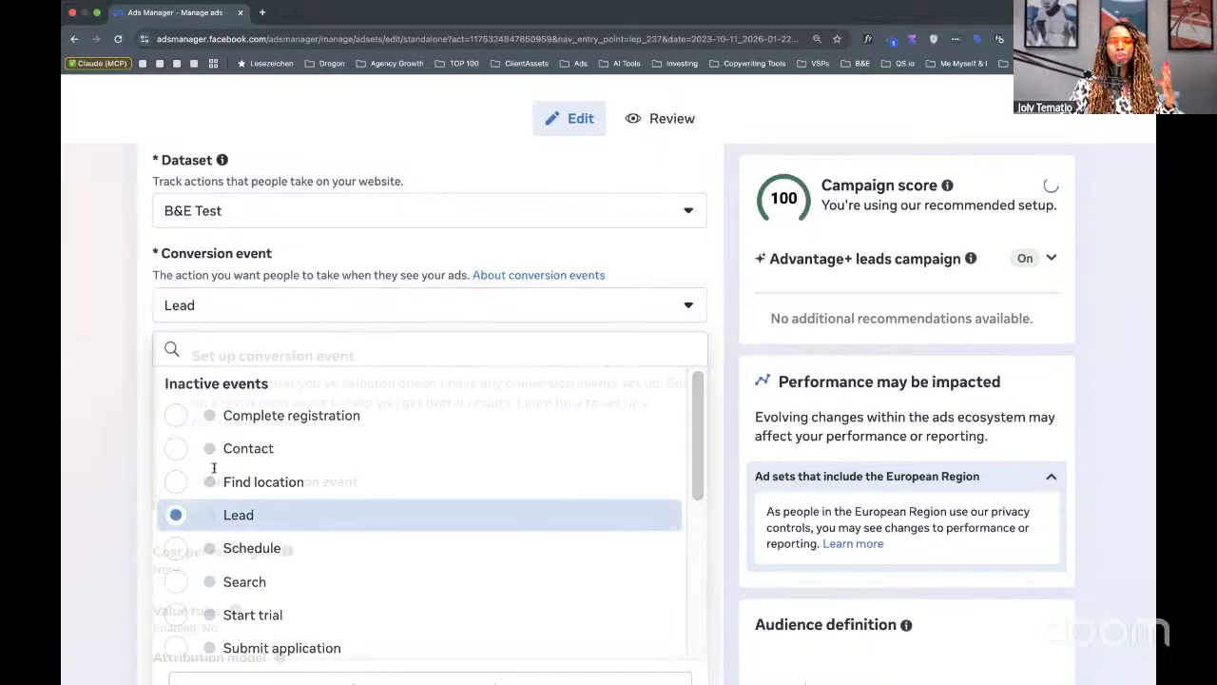
pyautogui.click(340, 309)
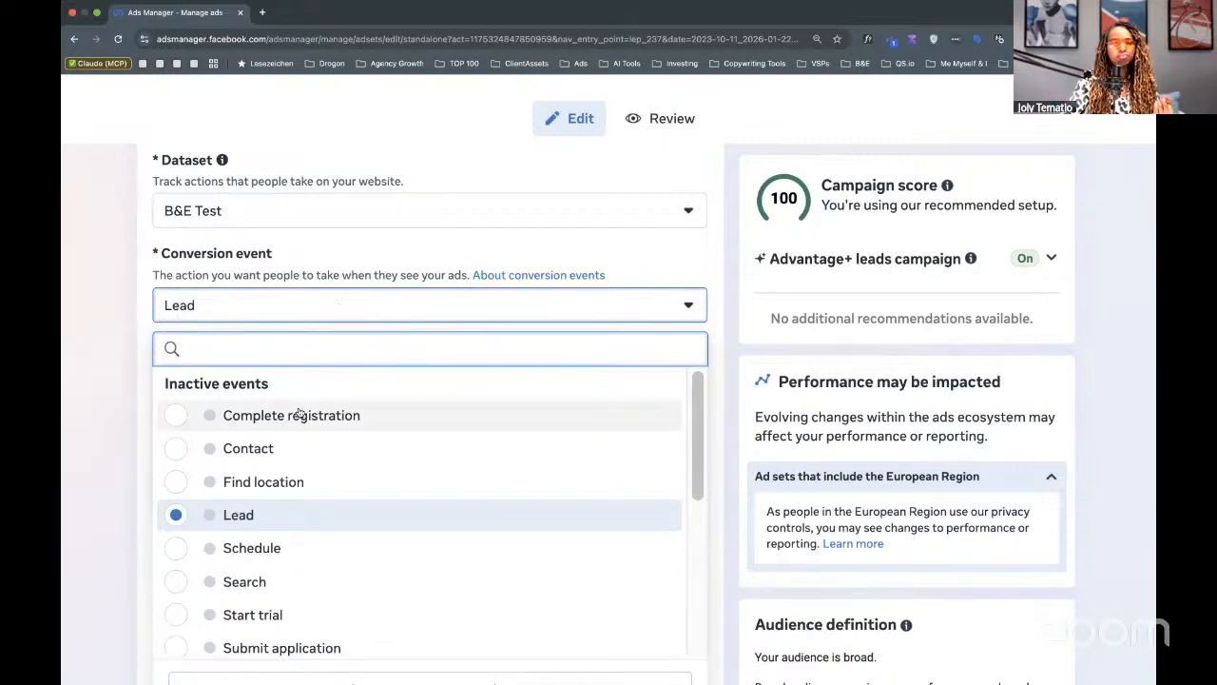
pyautogui.click(310, 245)
pyautogui.click(233, 307)
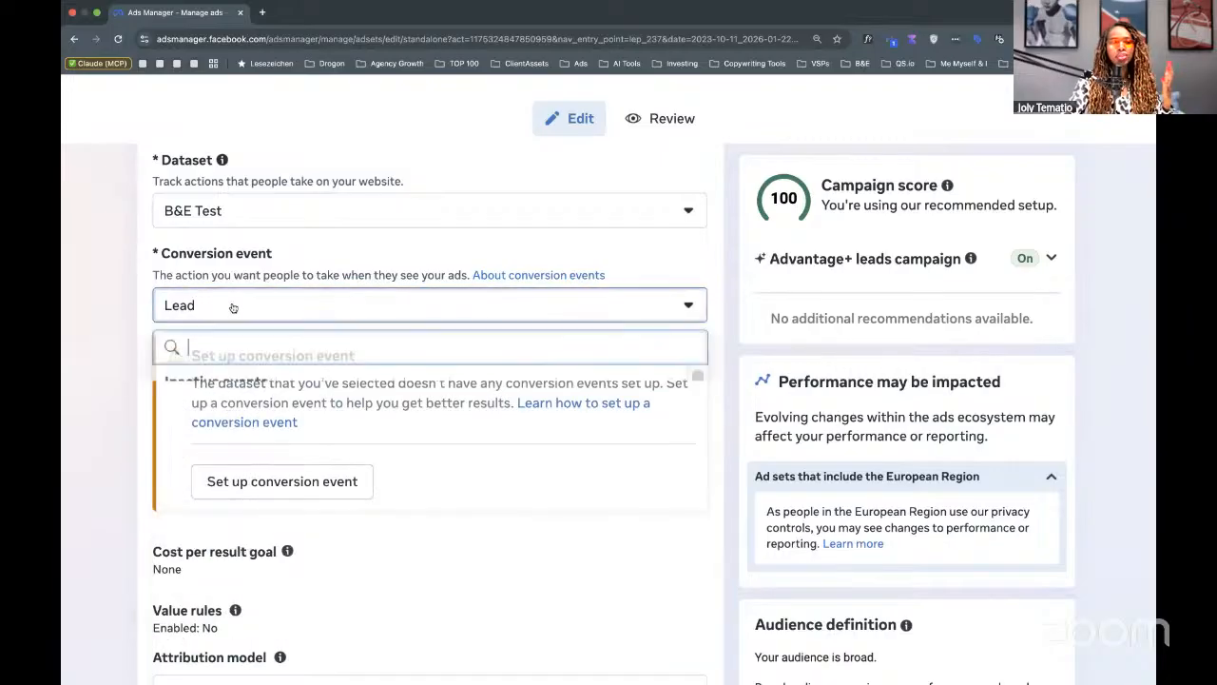
pyautogui.scroll(-1, 269, 511)
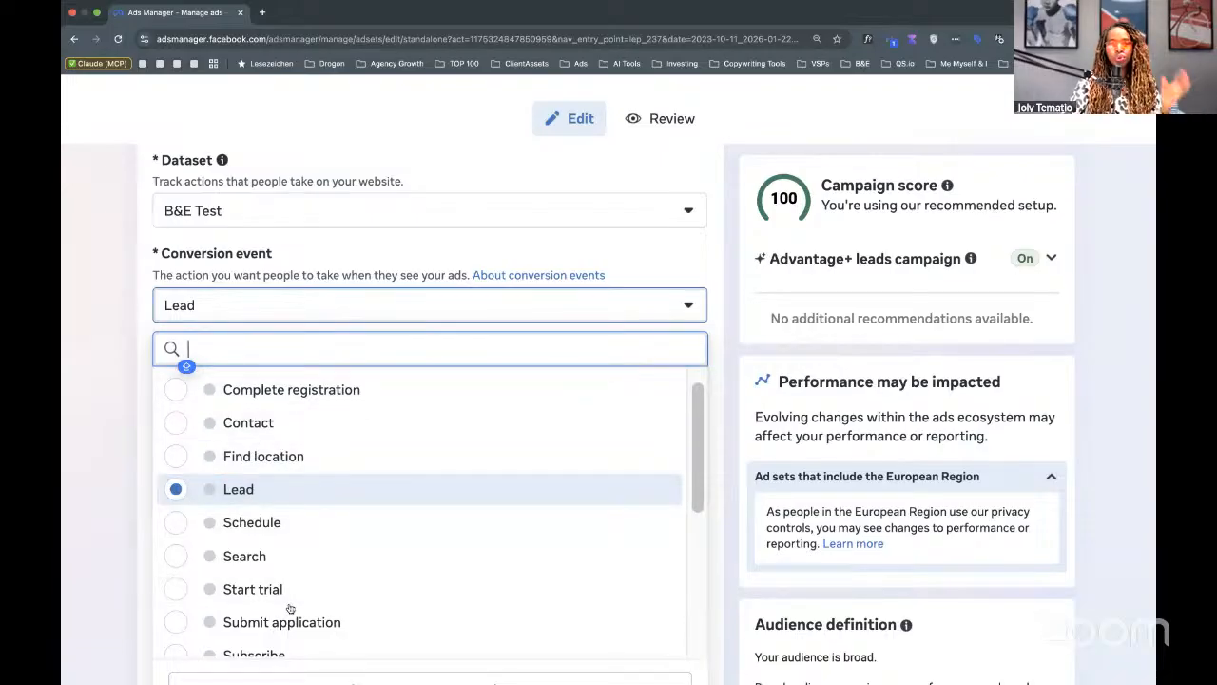
pyautogui.click(426, 256)
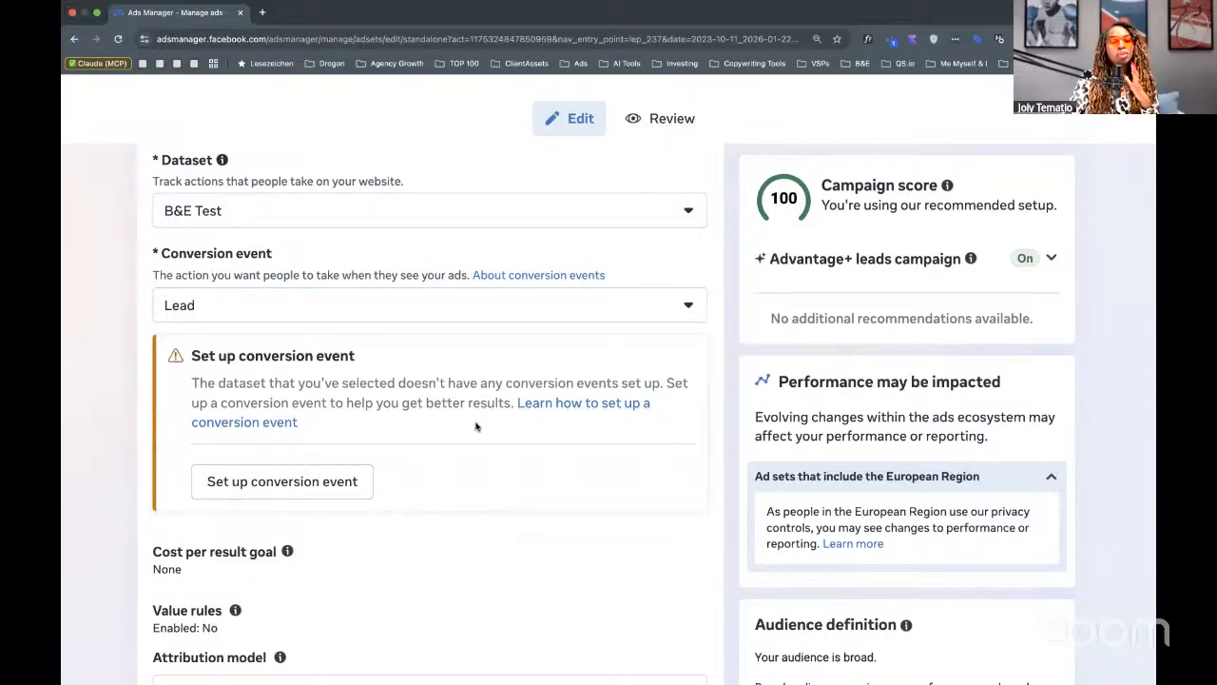
pyautogui.scroll(-3, 476, 433)
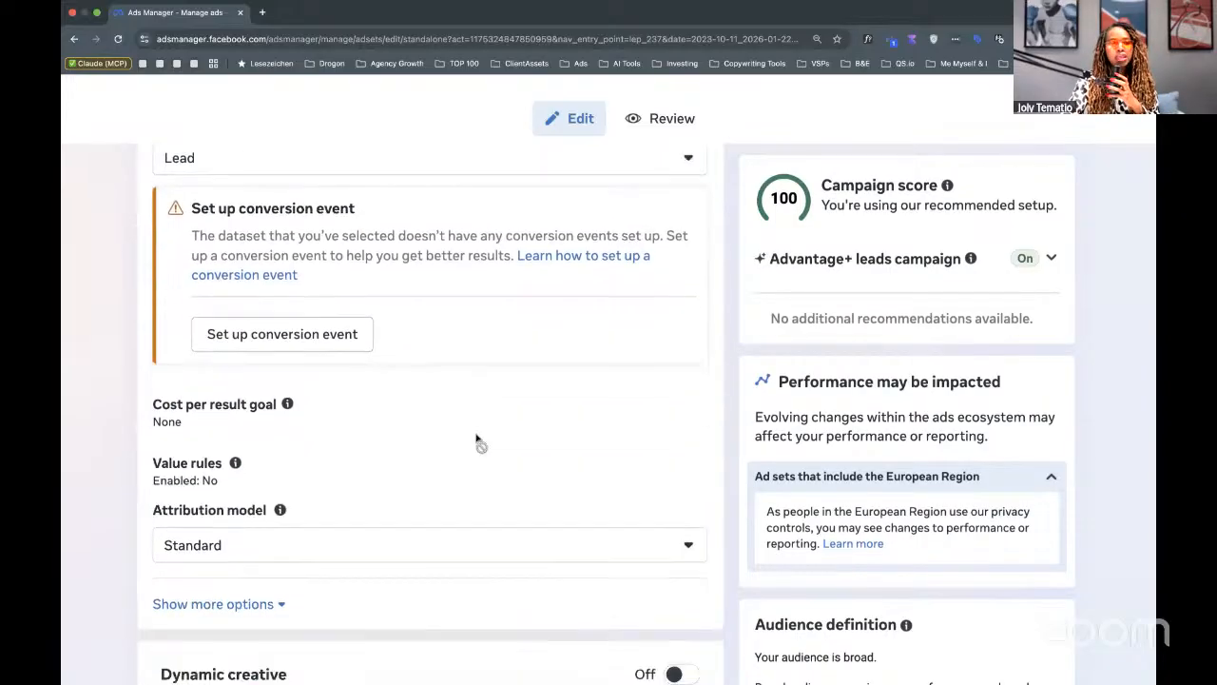
pyautogui.scroll(-2, 477, 438)
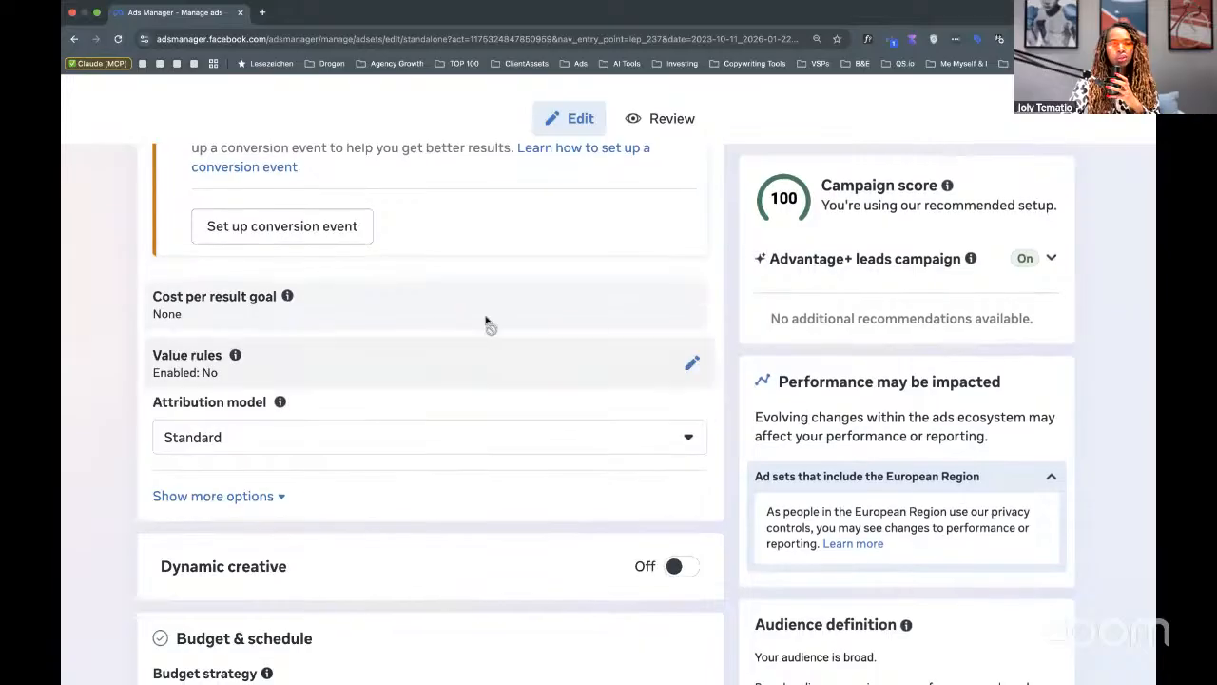
pyautogui.scroll(-2, 480, 322)
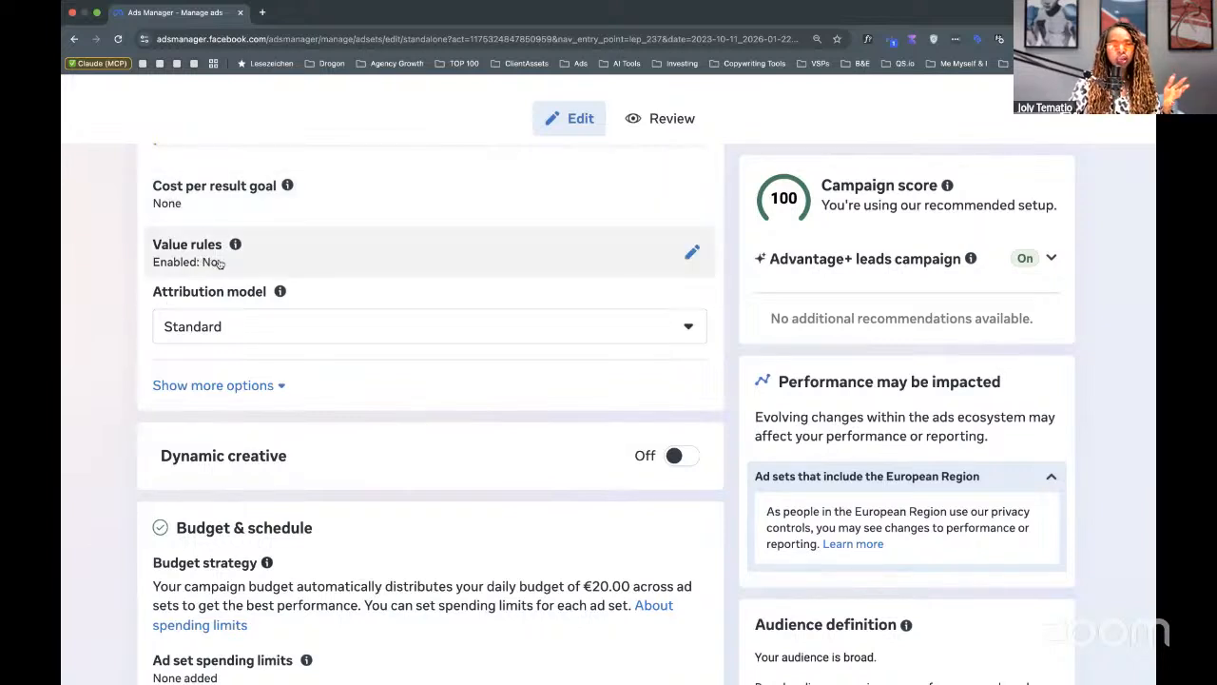
# Expand attribution options to show 7-day click, 1-day engaged-view, 1-day view; review the Mar 14 schedule.
pyautogui.click(210, 383)
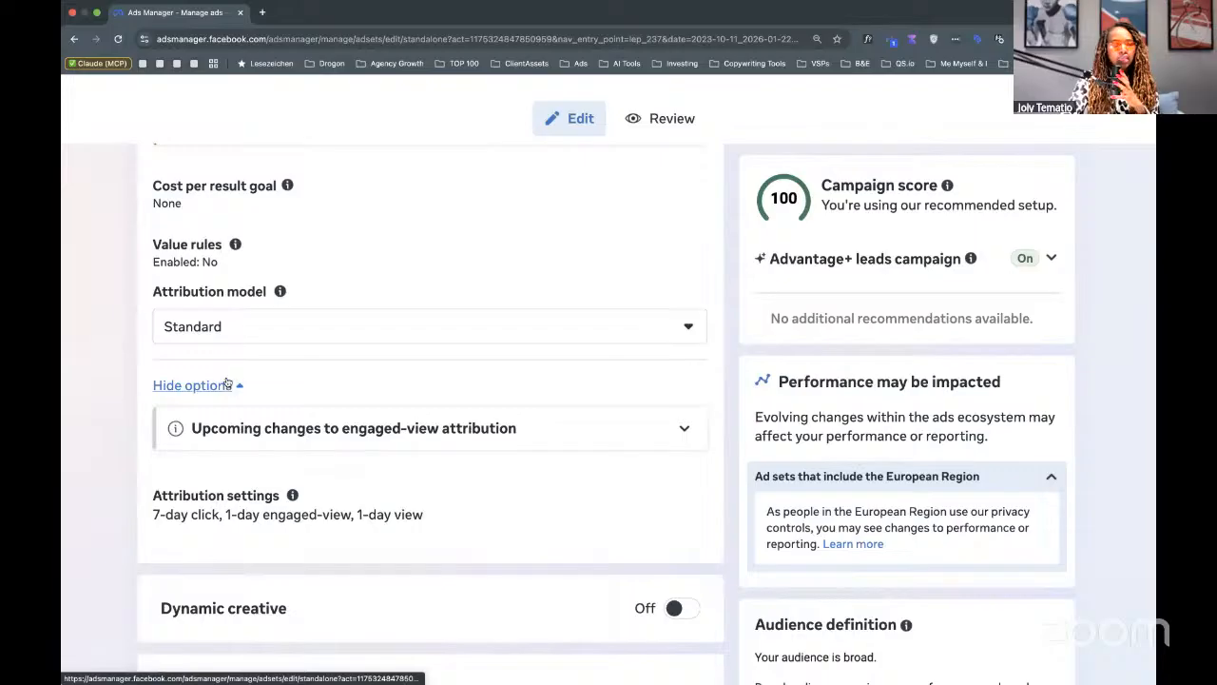
pyautogui.scroll(-2, 300, 385)
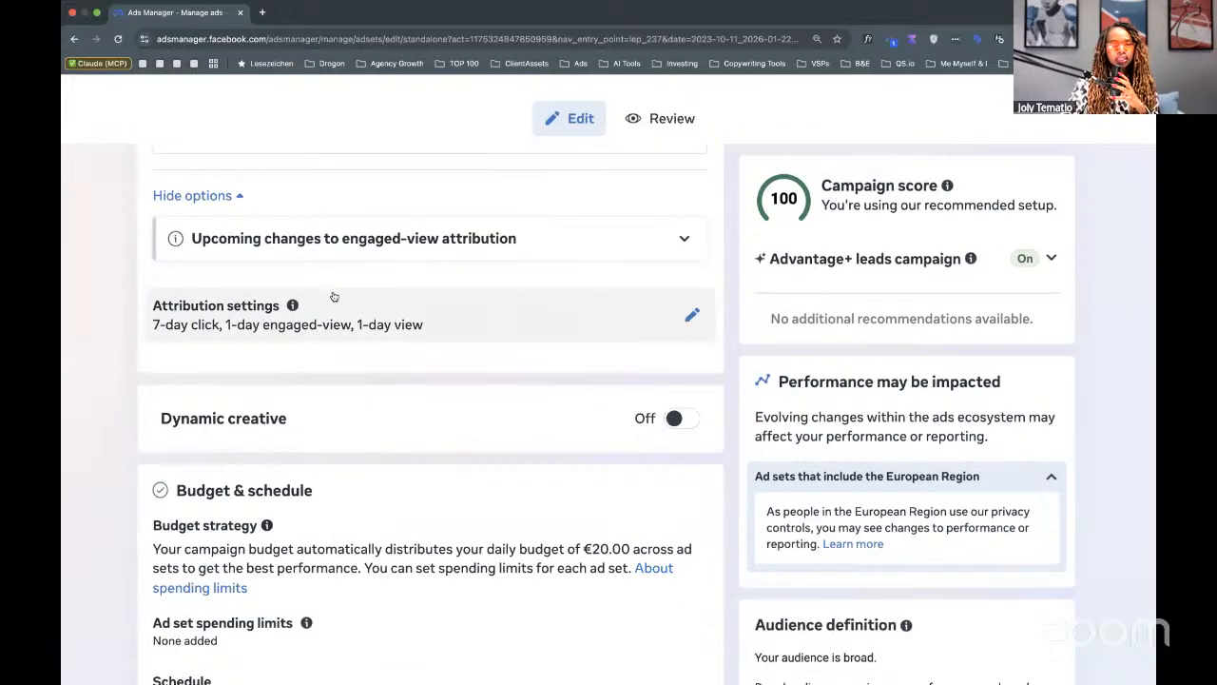
pyautogui.scroll(-1, 364, 327)
pyautogui.scroll(-1, 163, 326)
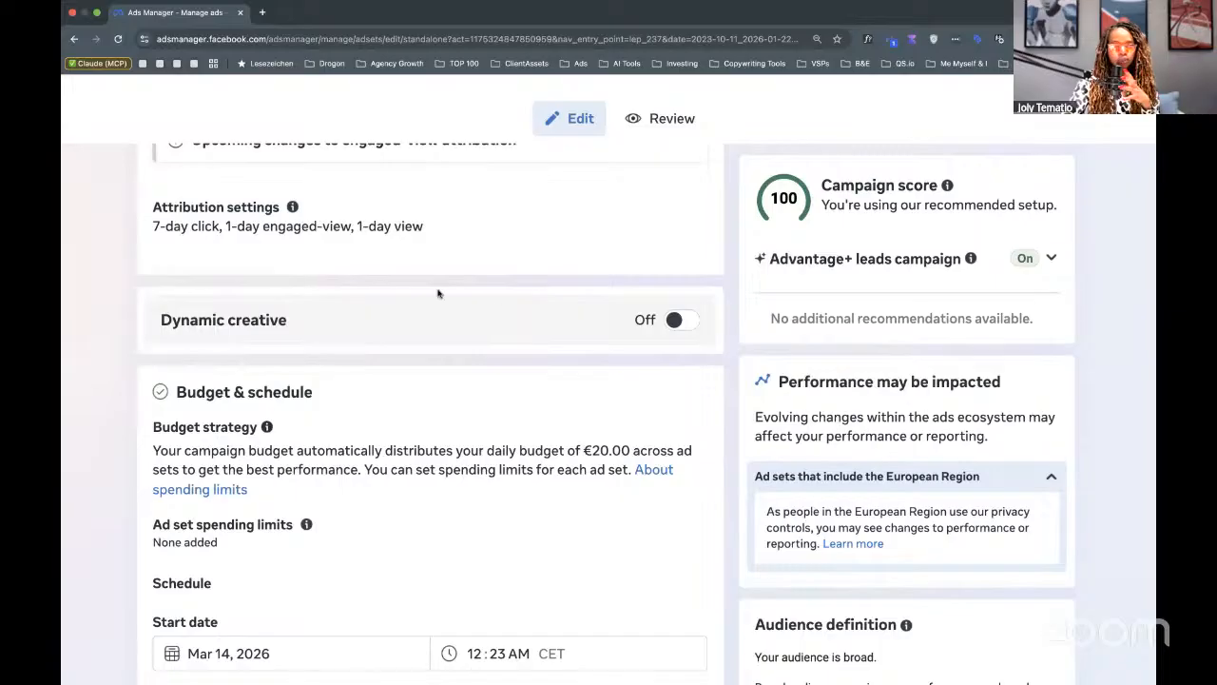
pyautogui.scroll(-5, 433, 312)
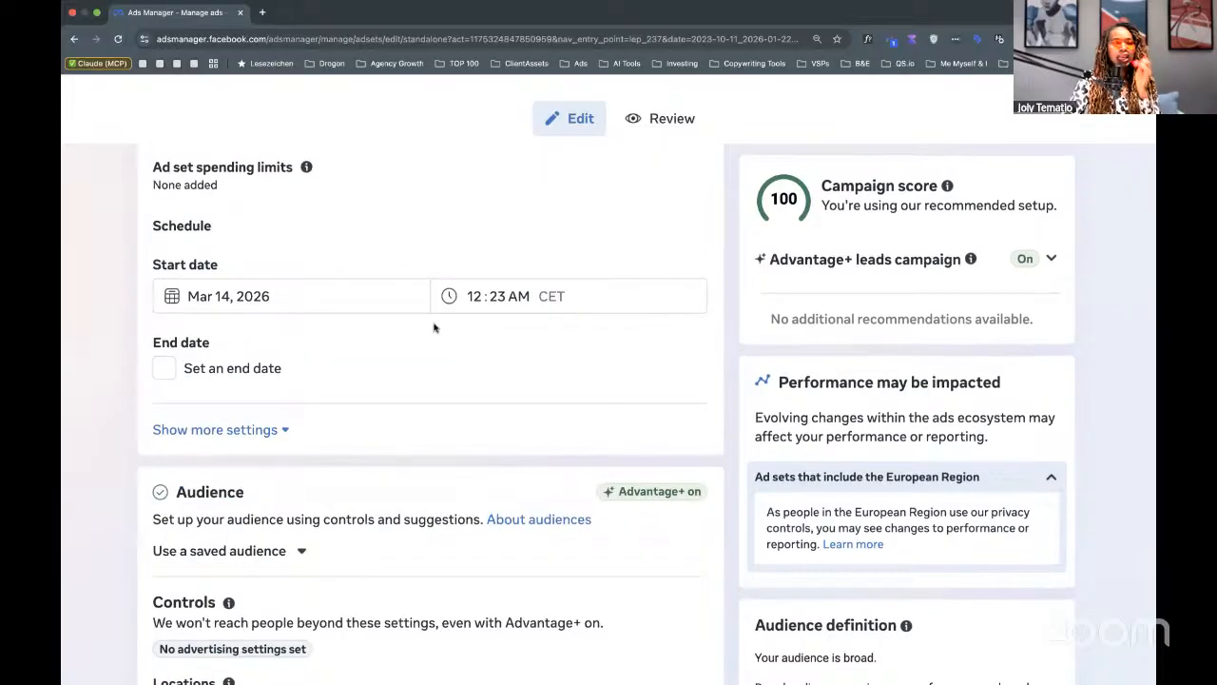
pyautogui.scroll(5, 428, 328)
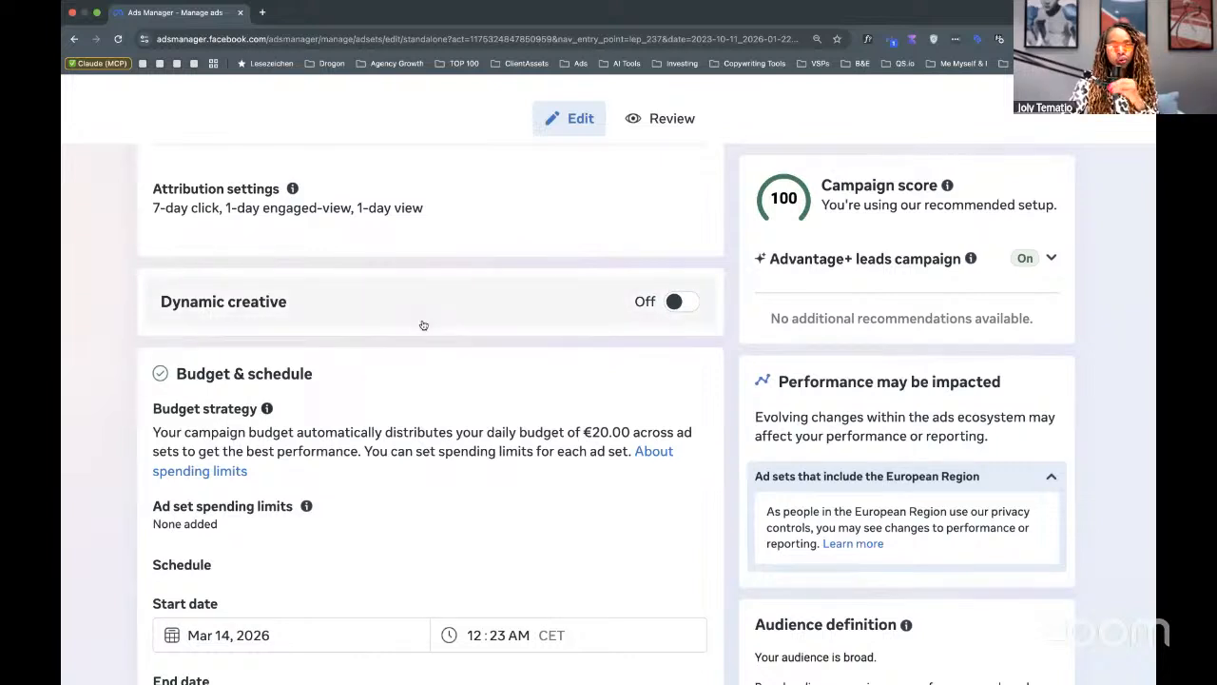
pyautogui.scroll(-1, 405, 354)
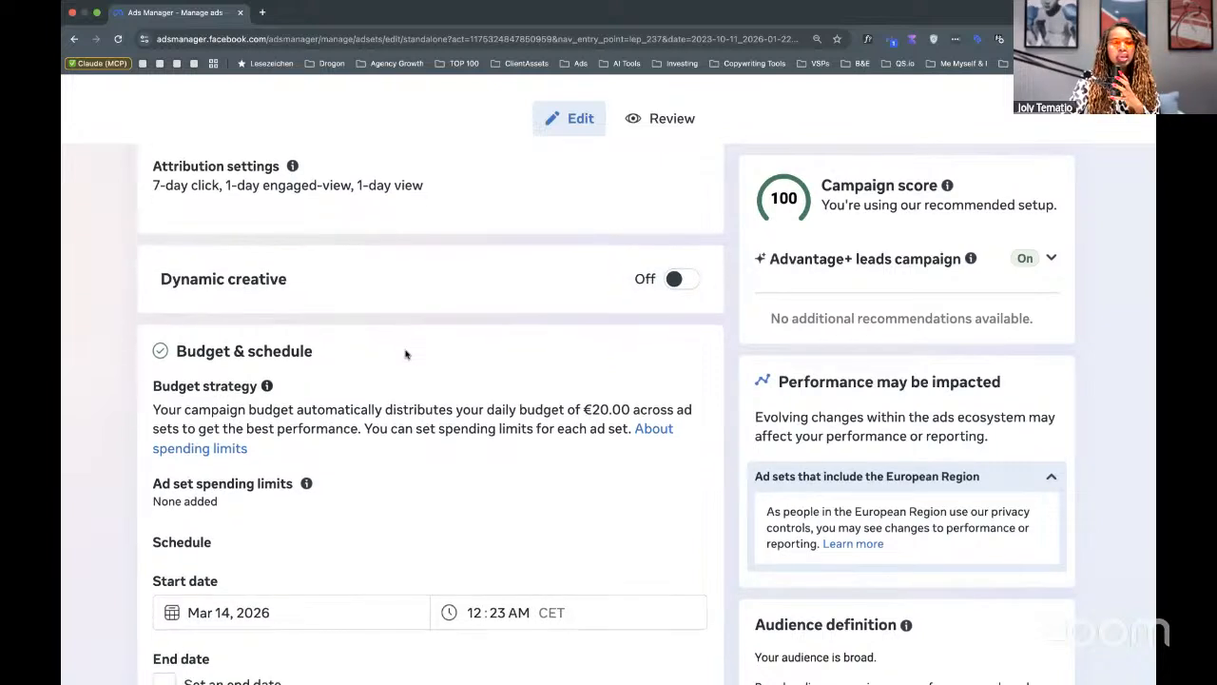
pyautogui.scroll(1, 425, 372)
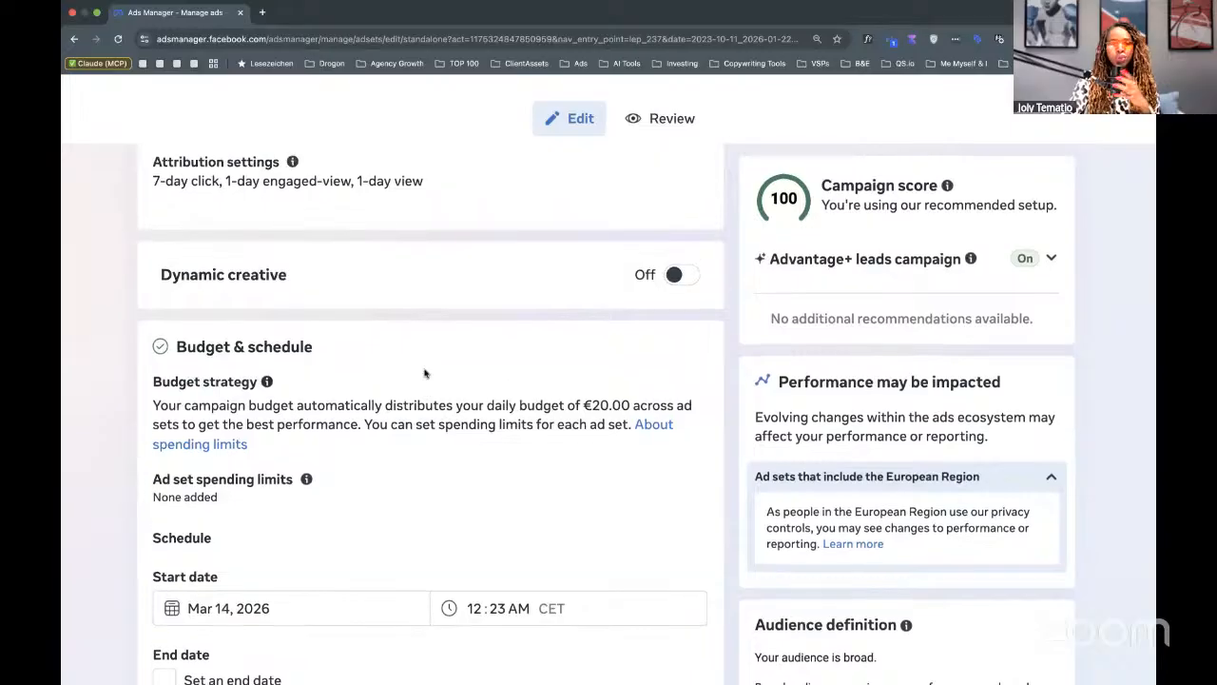
pyautogui.scroll(-2, 427, 373)
pyautogui.scroll(-5, 426, 373)
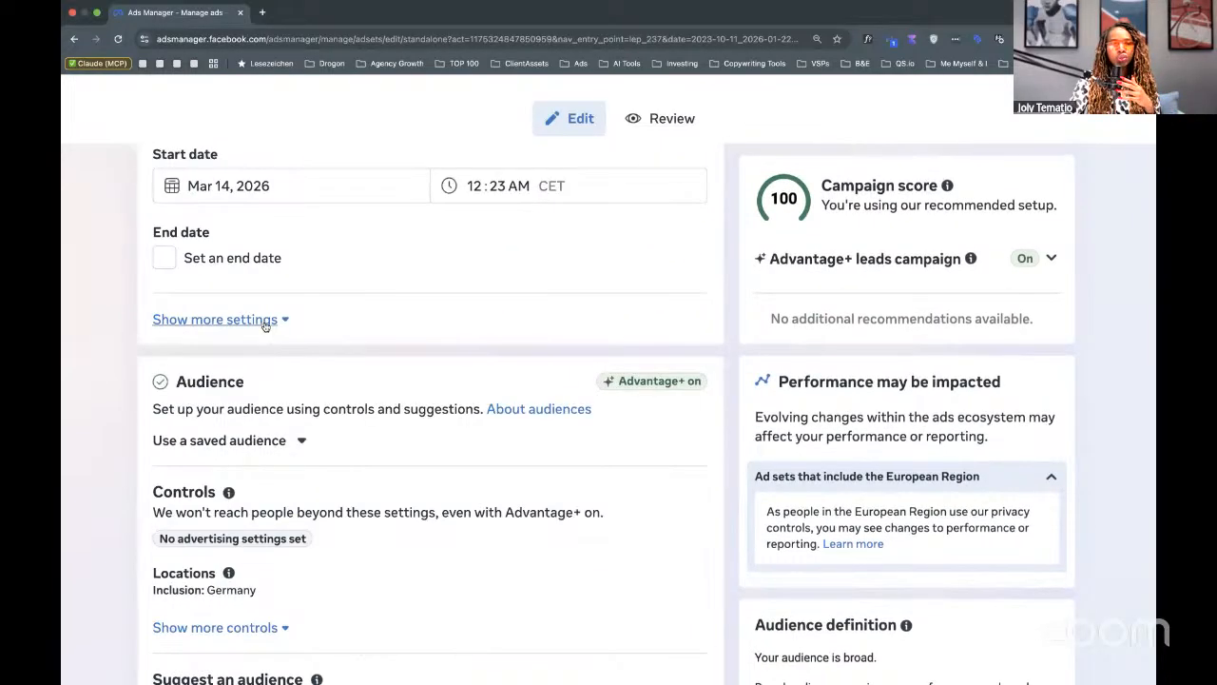
# Expand the schedule settings to confirm no budget scheduling, then review the Germany-only Advantage+ audience.
pyautogui.click(268, 323)
pyautogui.scroll(1, 290, 297)
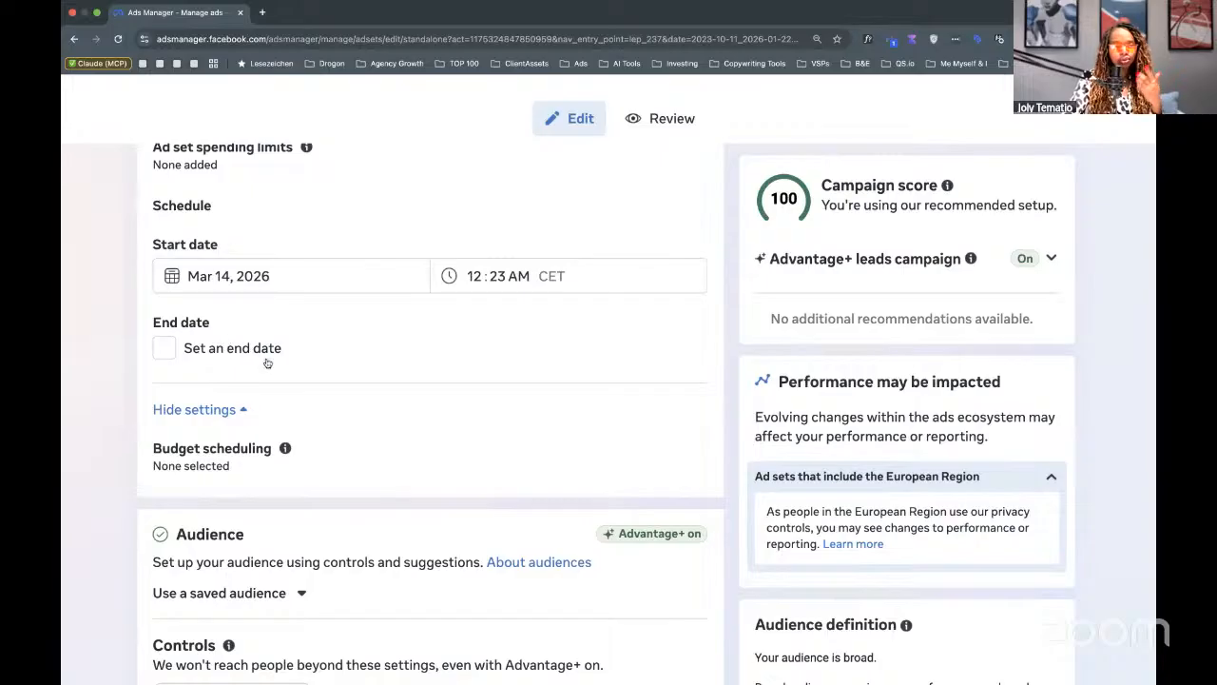
pyautogui.scroll(-5, 267, 362)
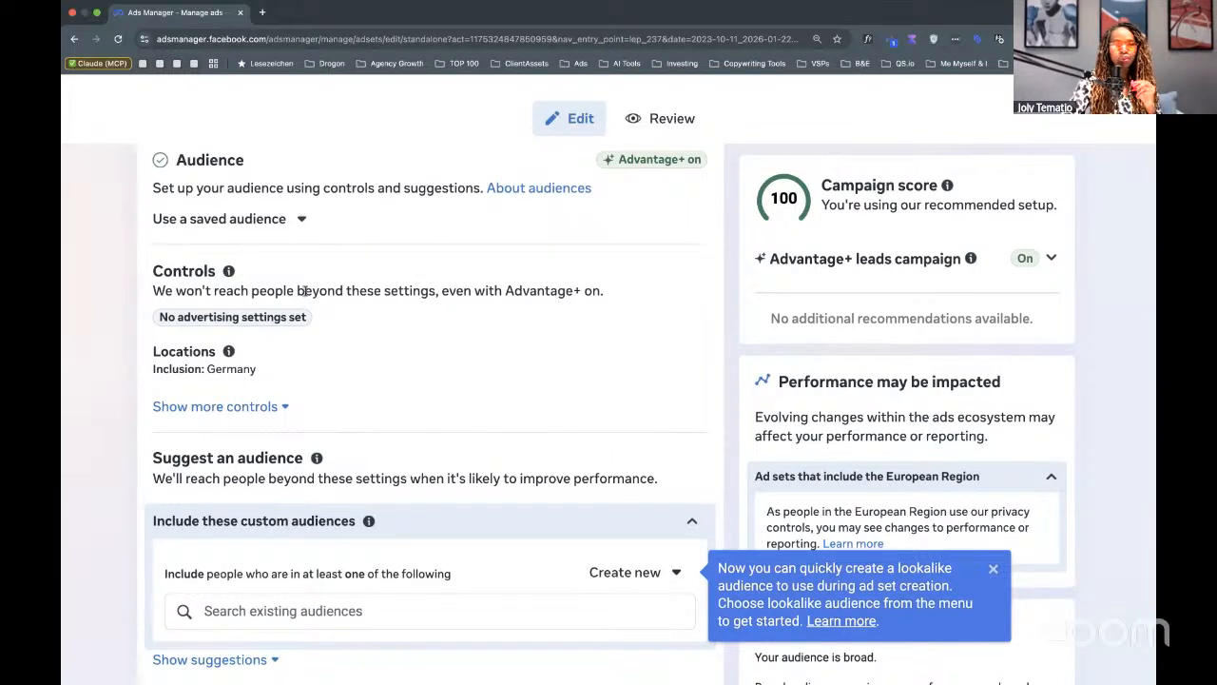
pyautogui.scroll(-2, 306, 290)
pyautogui.scroll(5, 315, 335)
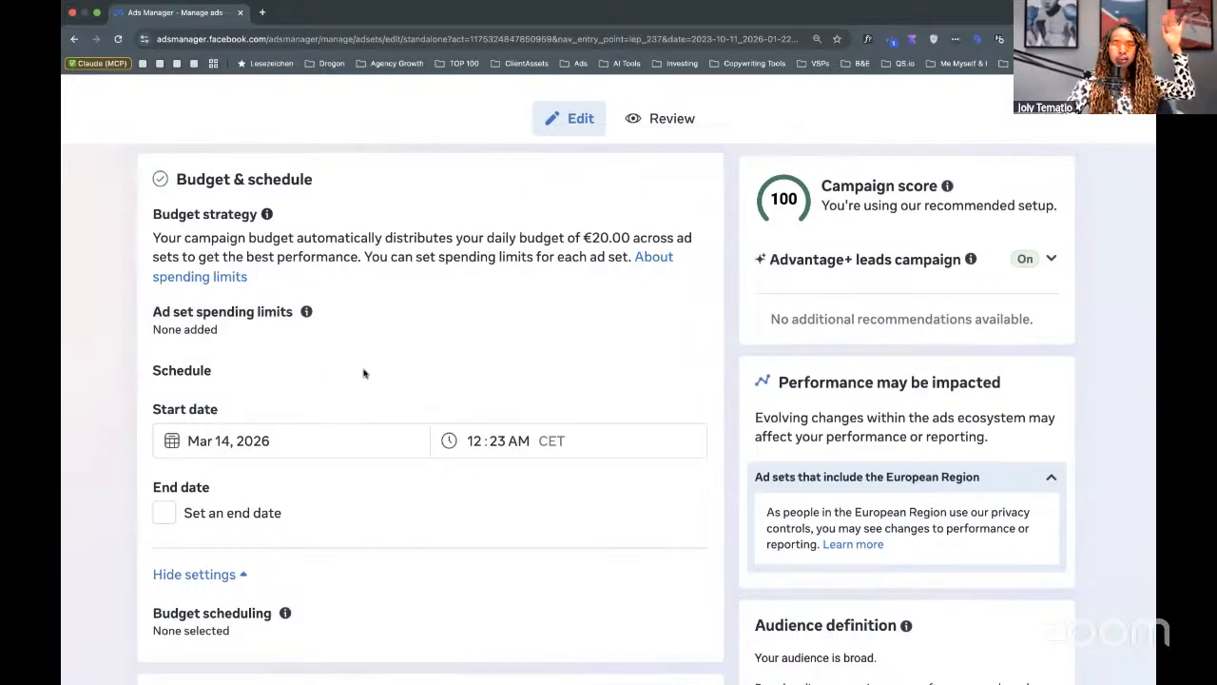
pyautogui.scroll(-2, 362, 372)
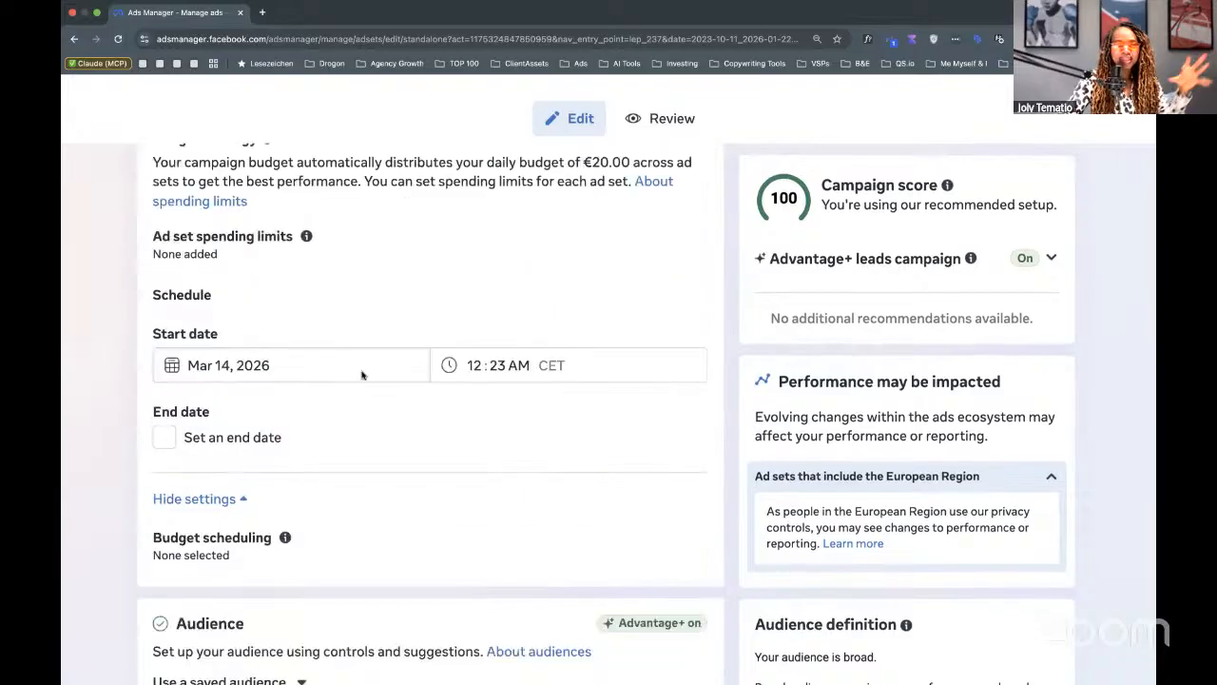
pyautogui.scroll(-4, 362, 374)
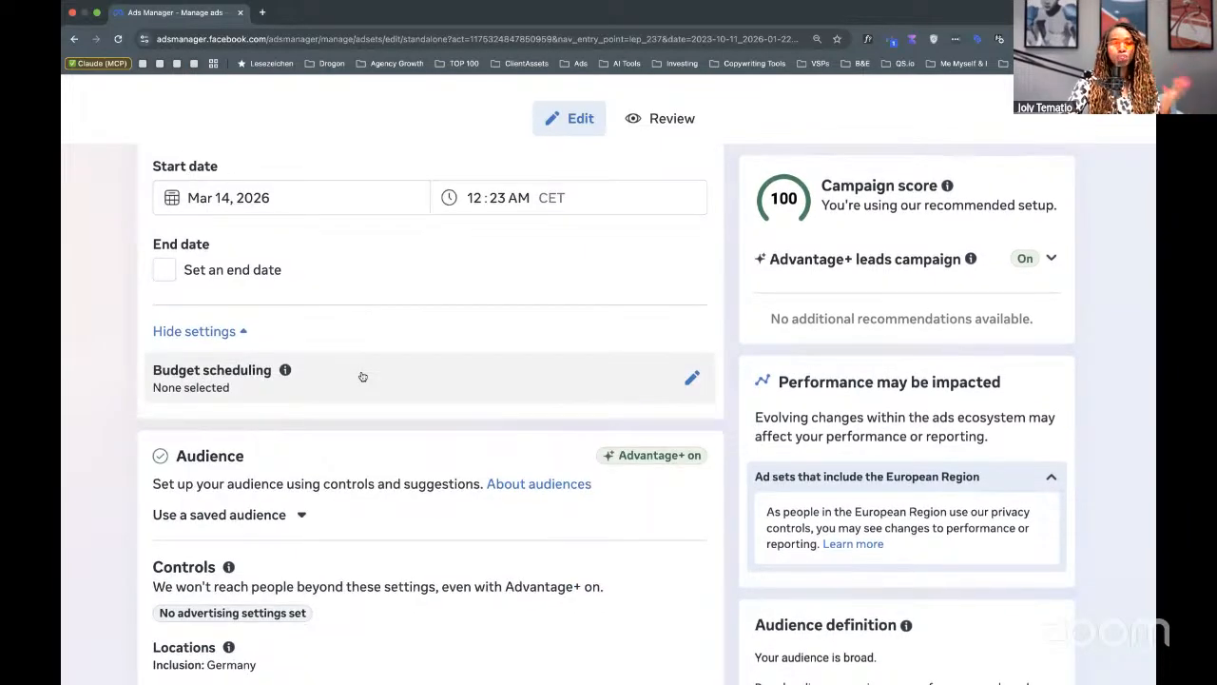
pyautogui.scroll(-8, 363, 376)
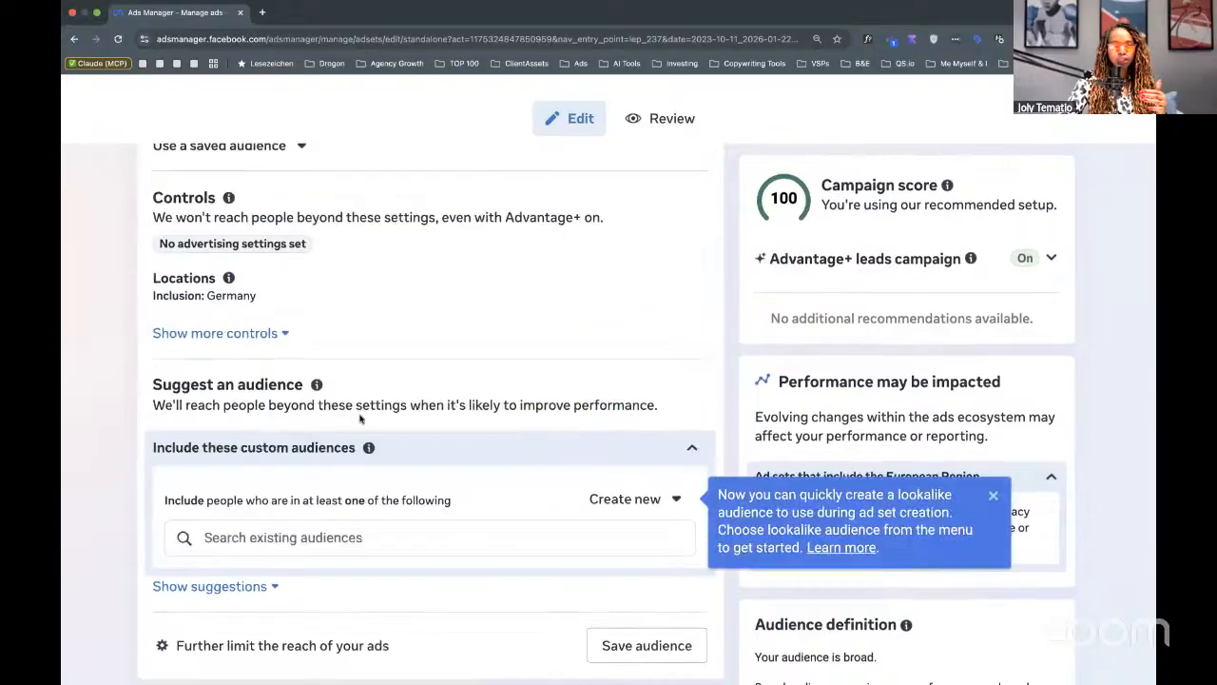
pyautogui.scroll(8, 364, 411)
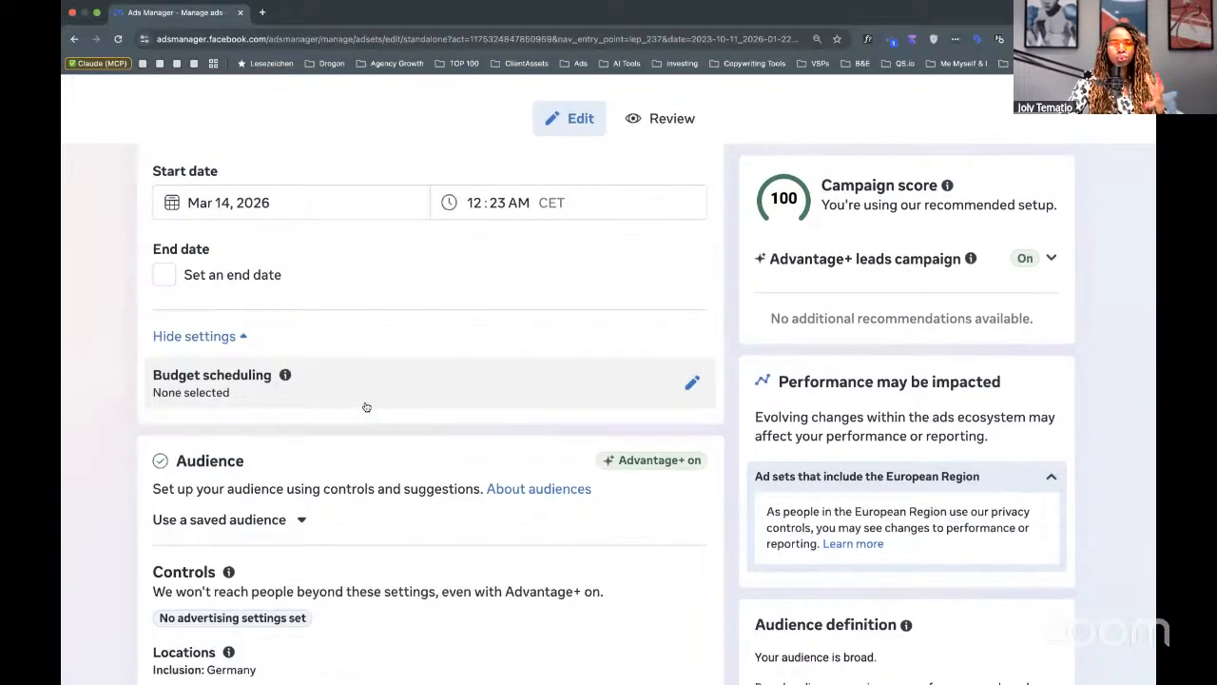
pyautogui.scroll(-1, 367, 404)
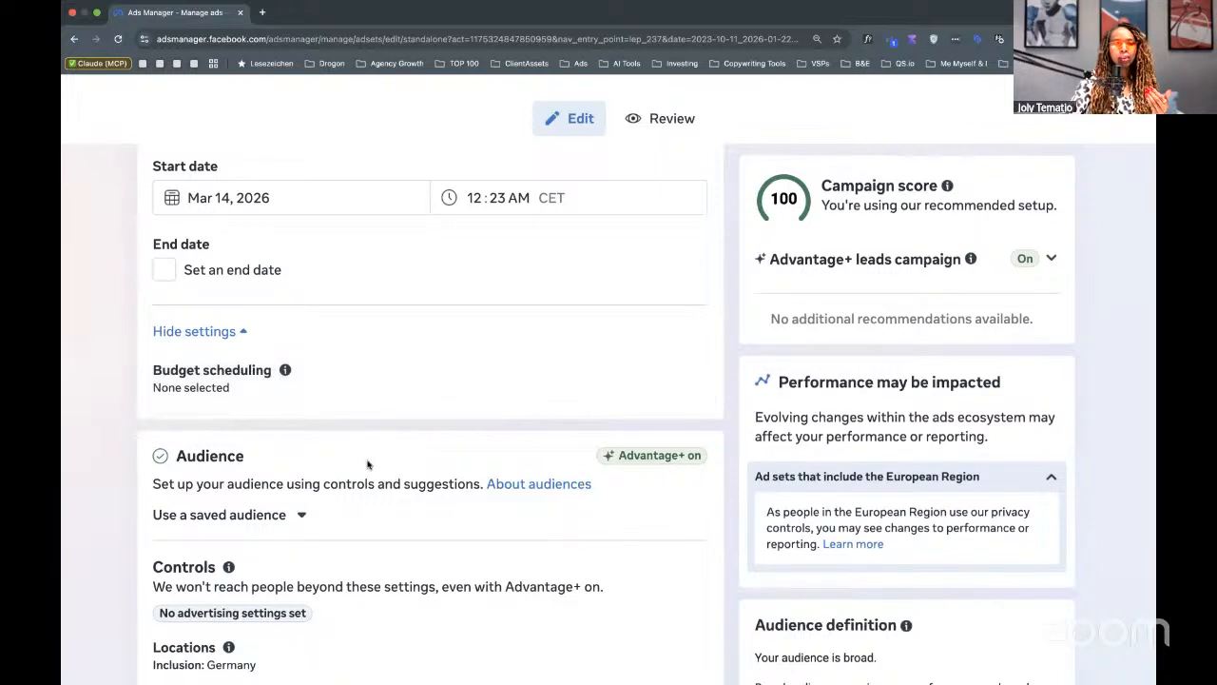
pyautogui.scroll(-1, 369, 460)
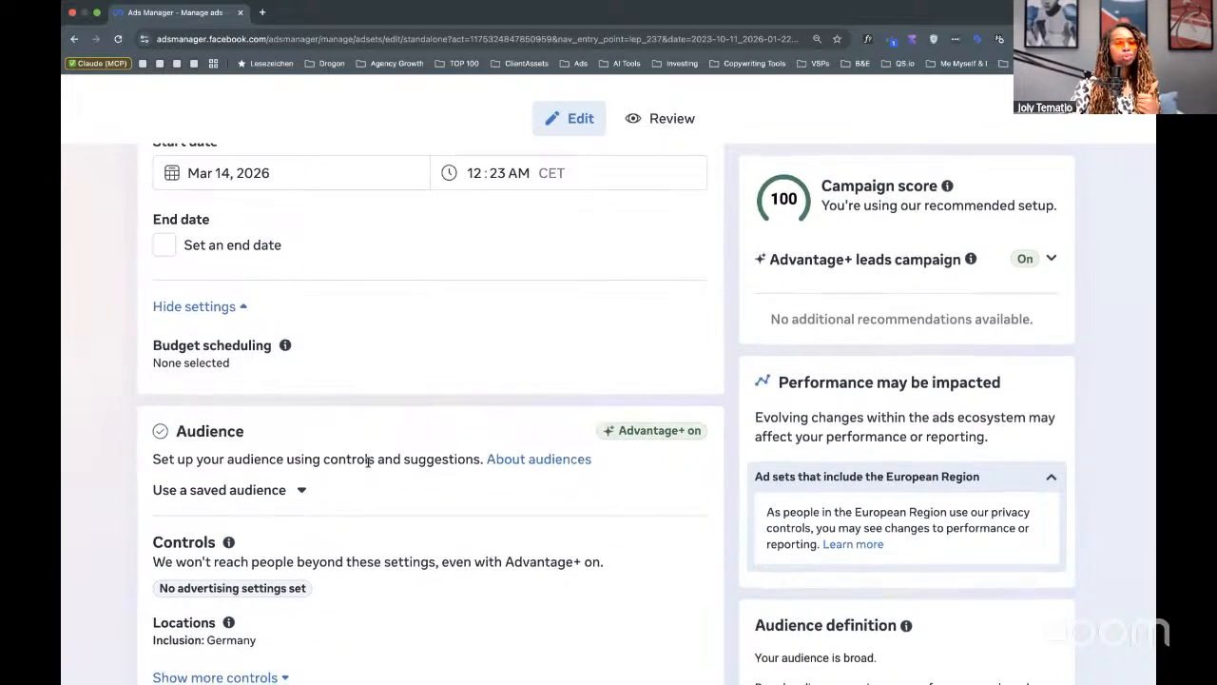
pyautogui.scroll(-1, 368, 463)
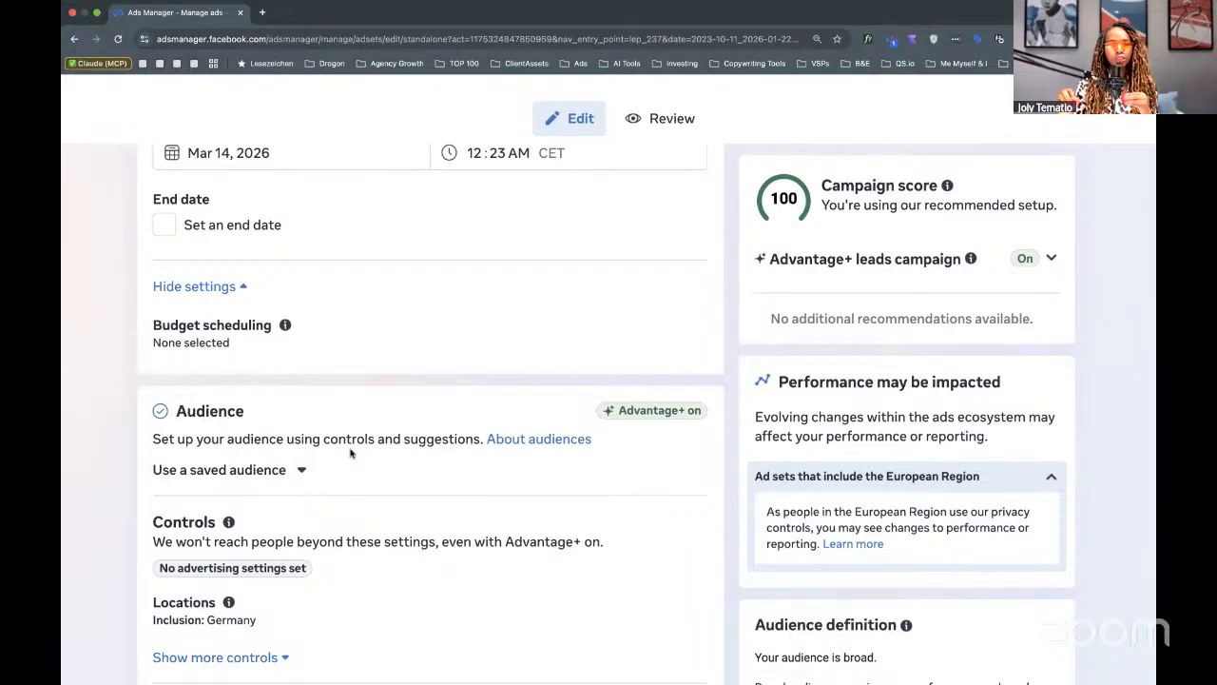
pyautogui.click(297, 469)
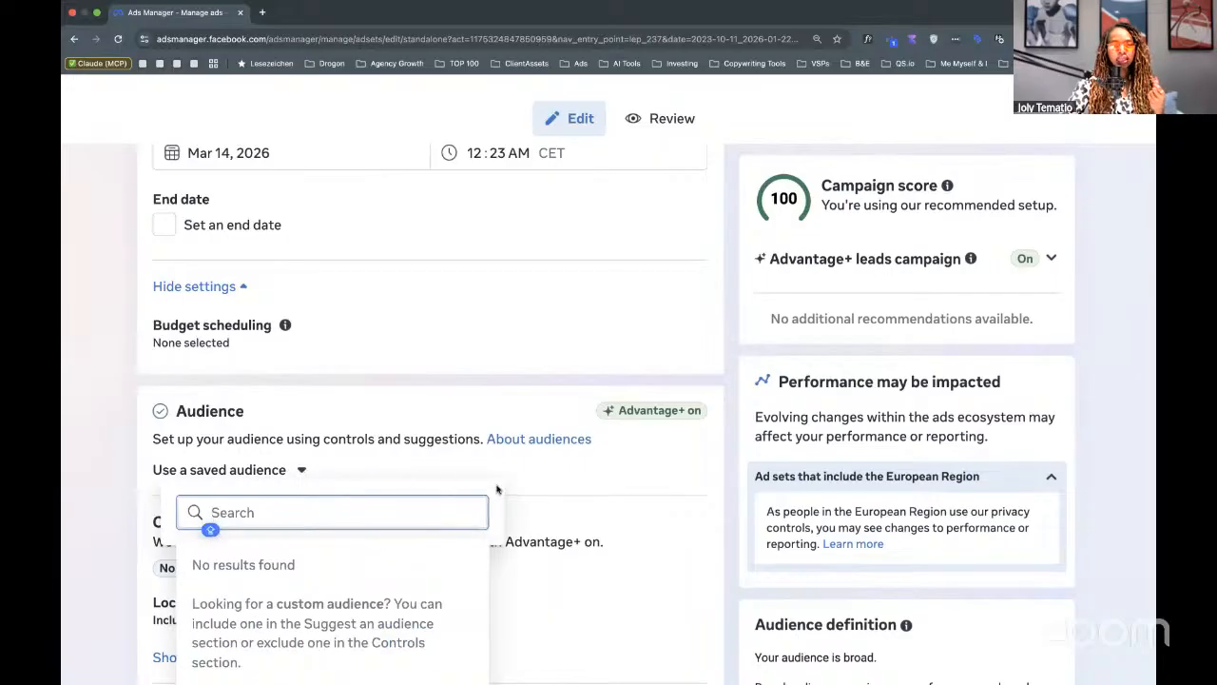
pyautogui.scroll(-5, 538, 512)
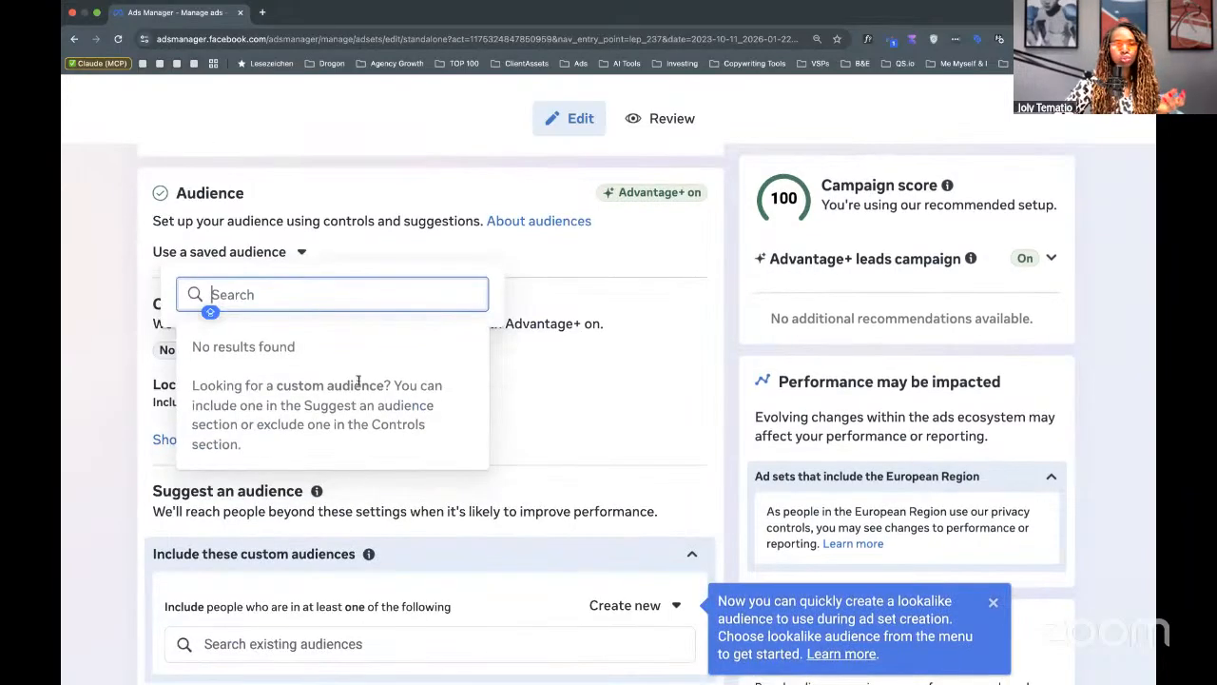
pyautogui.click(677, 257)
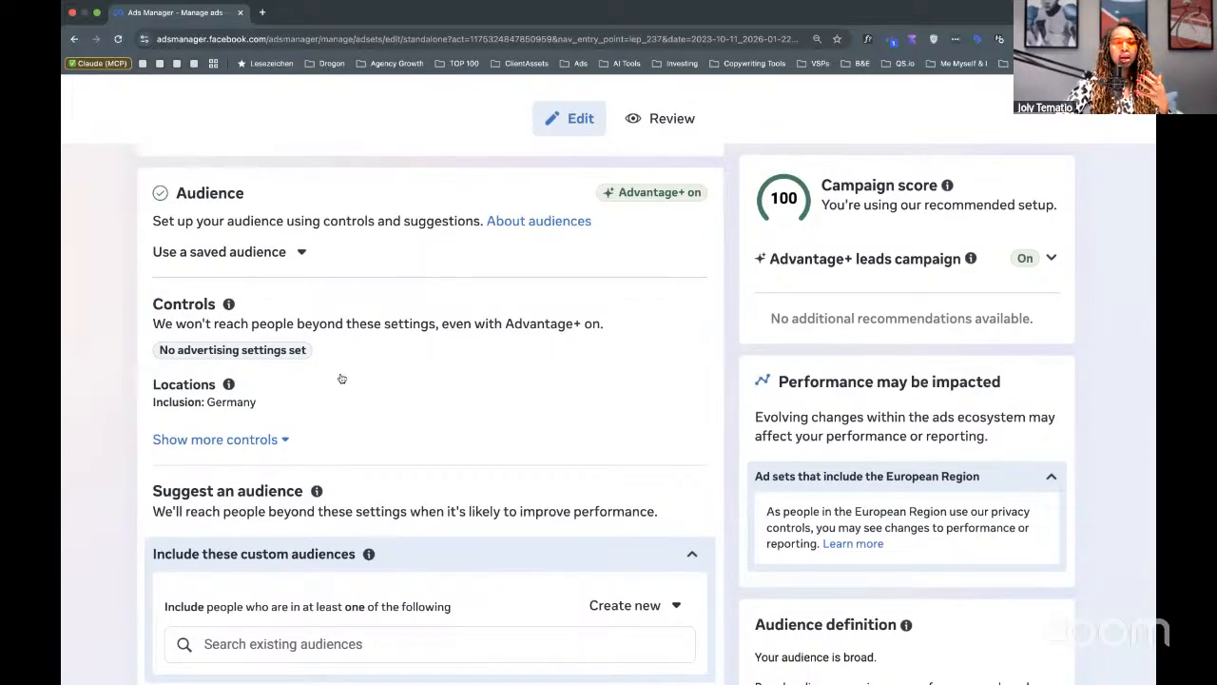
# Expand the audience controls showing minimum age 18, no excluded custom audiences and all languages.
pyautogui.click(265, 441)
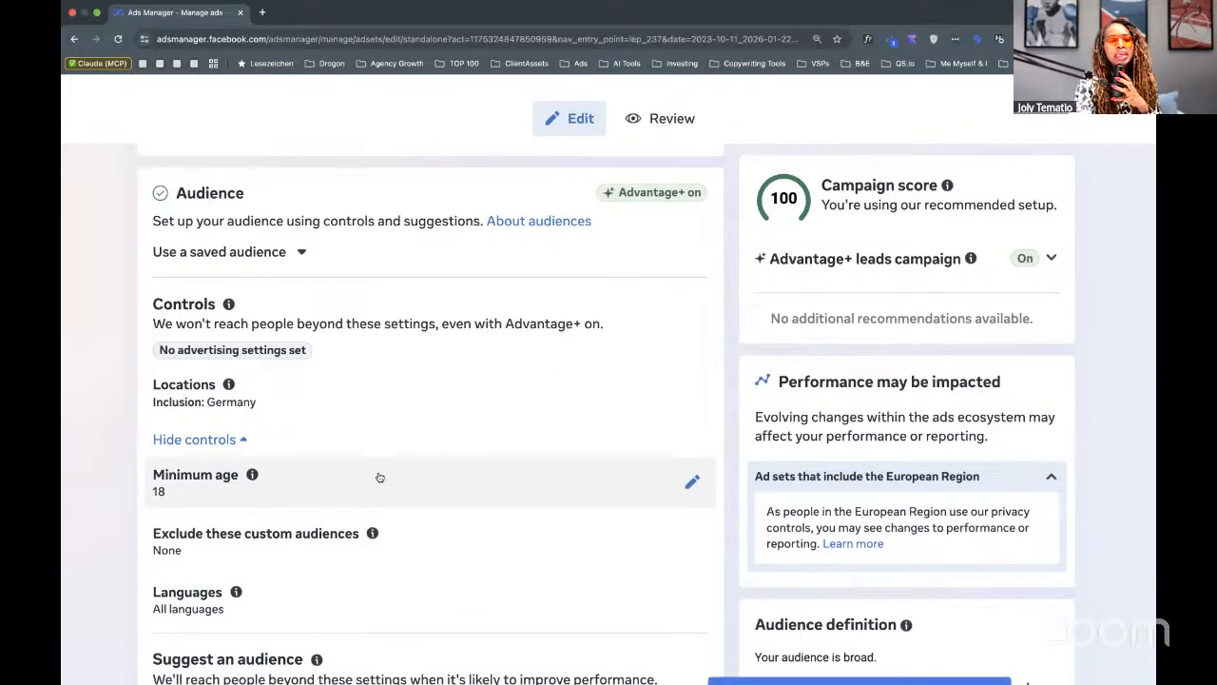
pyautogui.scroll(-3, 379, 478)
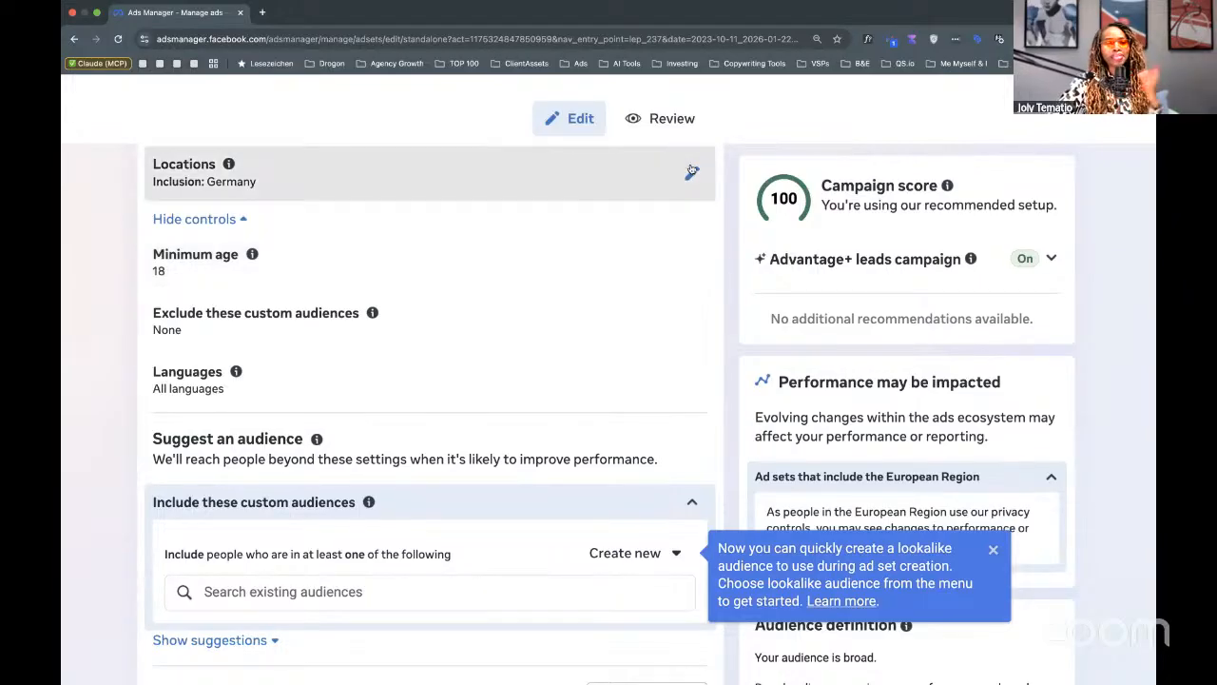
# Add France and Italy to the target locations alongside Germany.
pyautogui.click(691, 172)
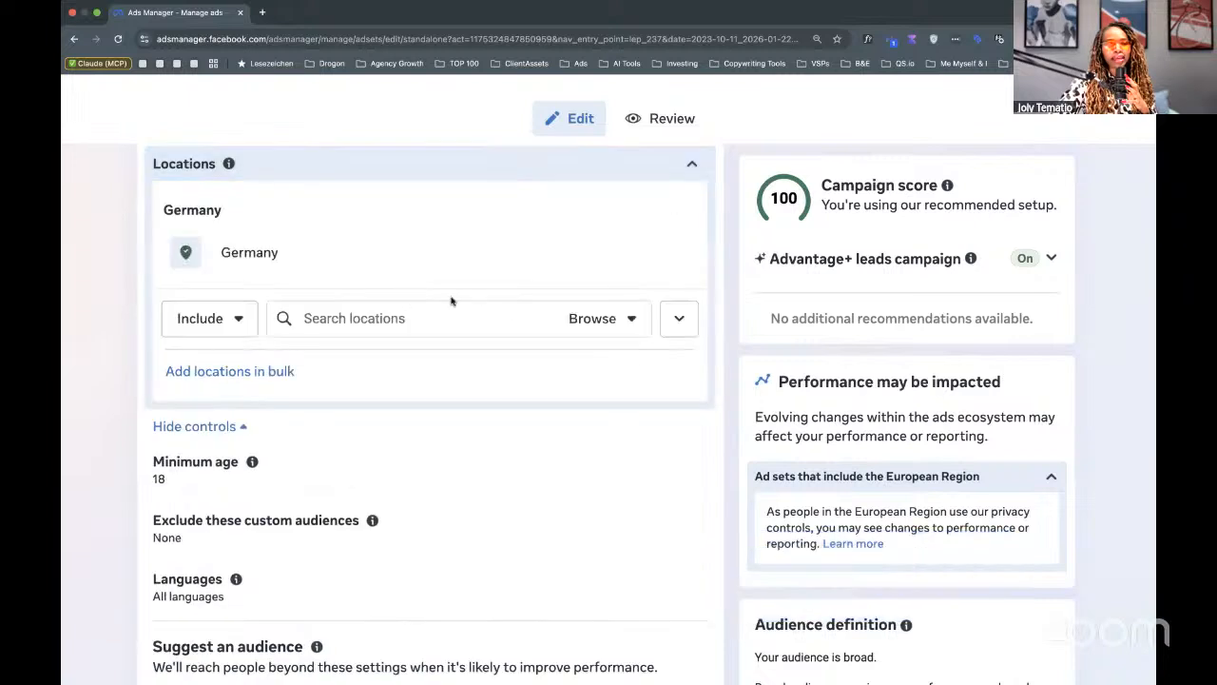
pyautogui.click(352, 317)
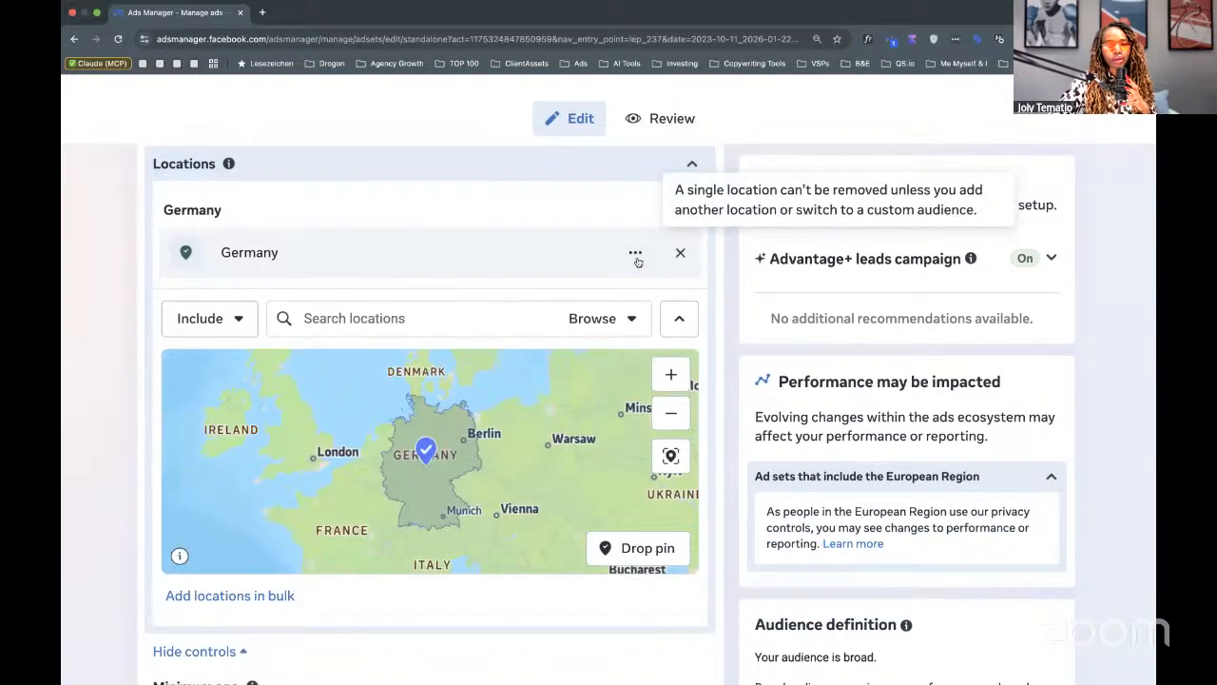
pyautogui.click(351, 318)
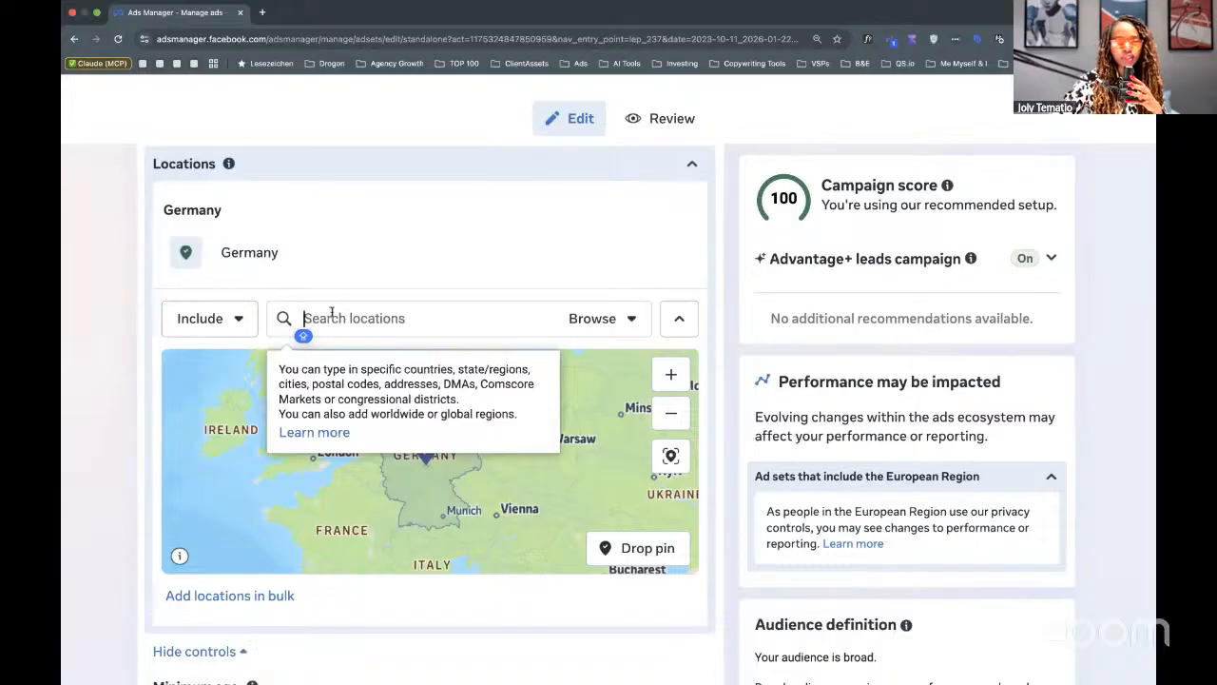
pyautogui.write('FR')
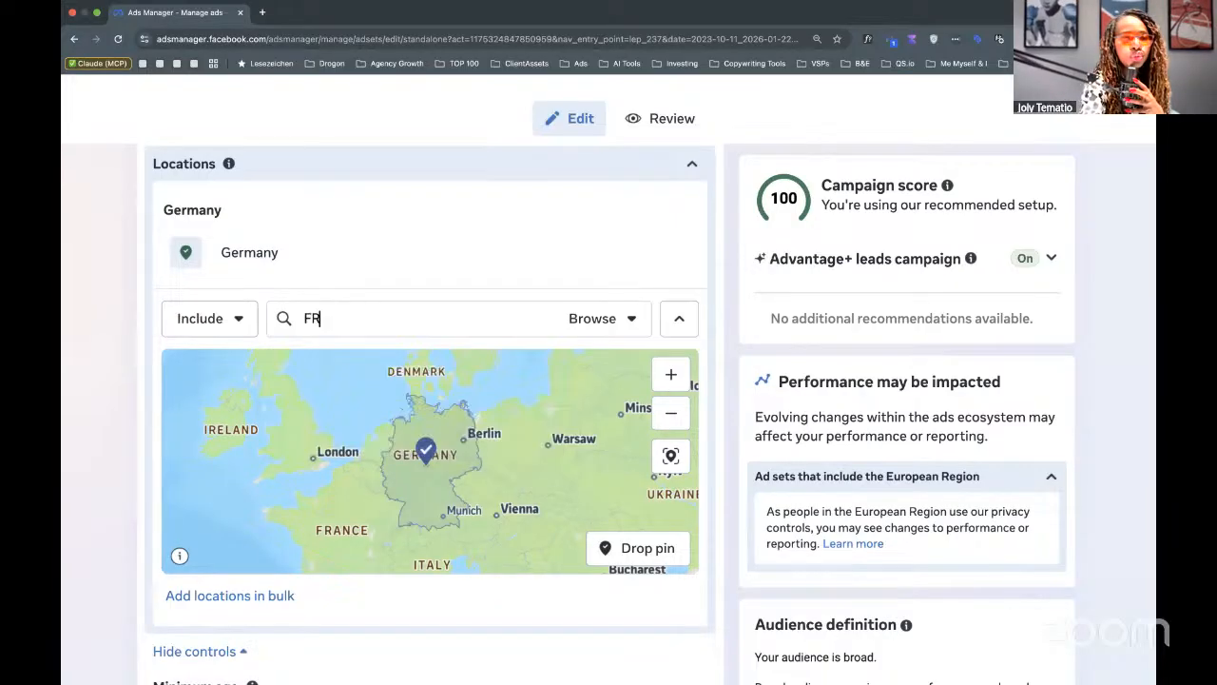
pyautogui.write('ANCE')
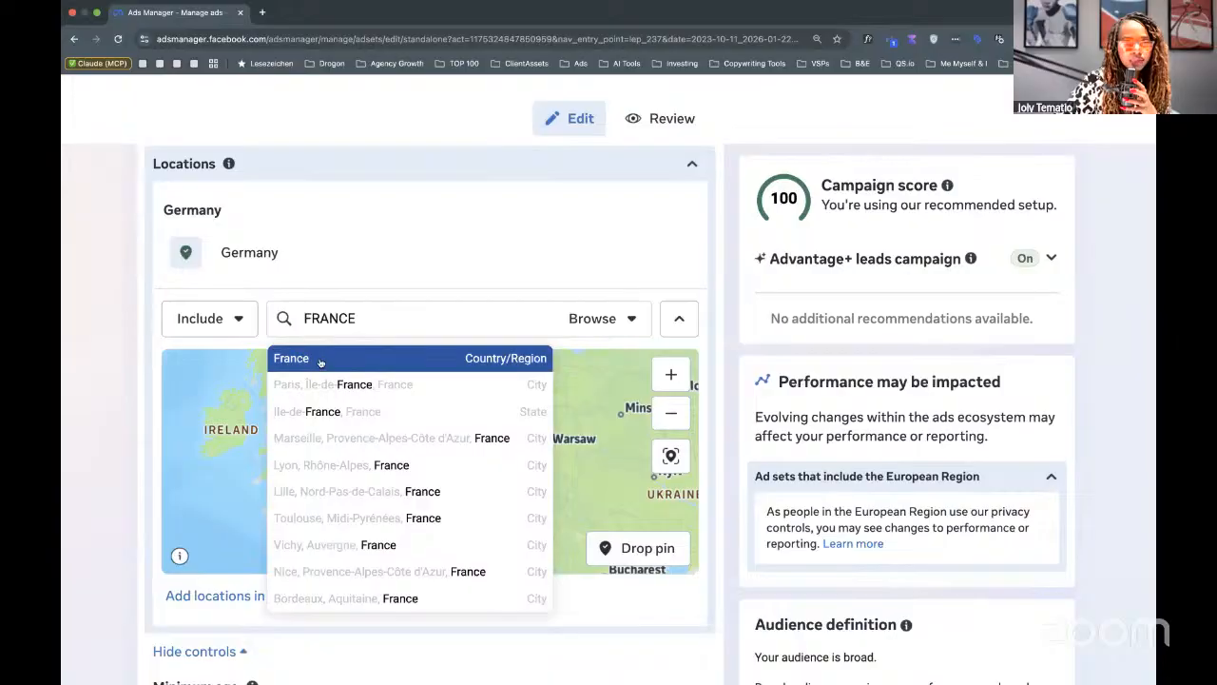
pyautogui.click(323, 355)
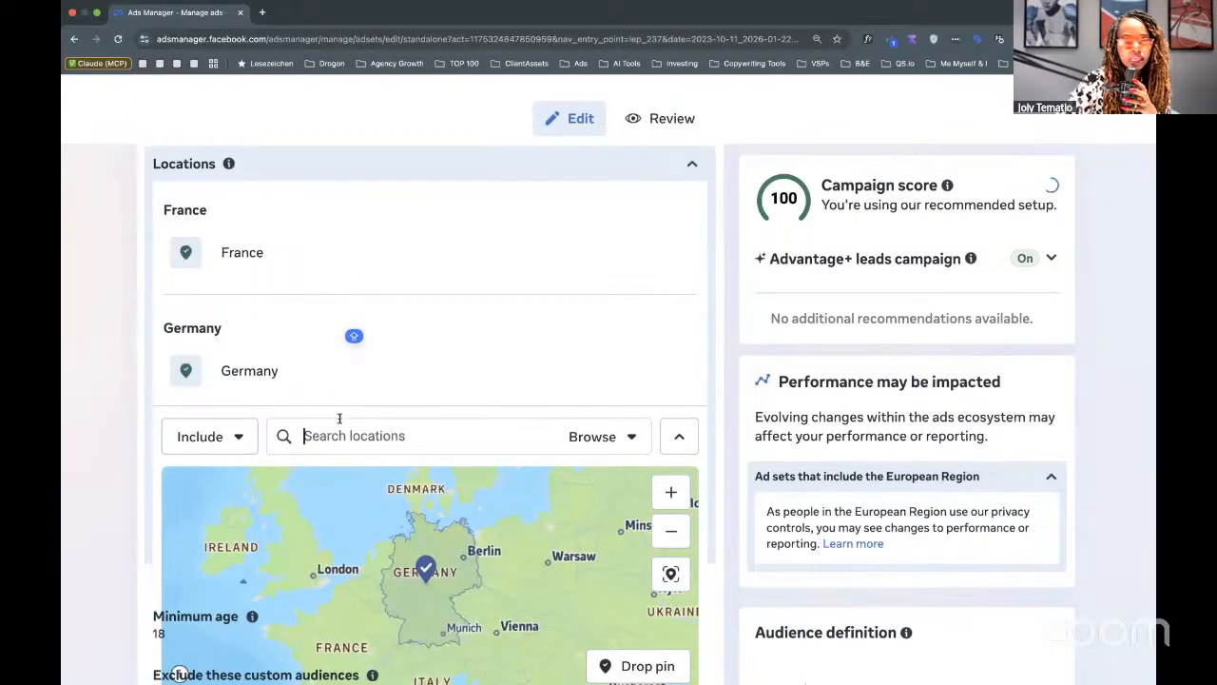
pyautogui.write('ITA')
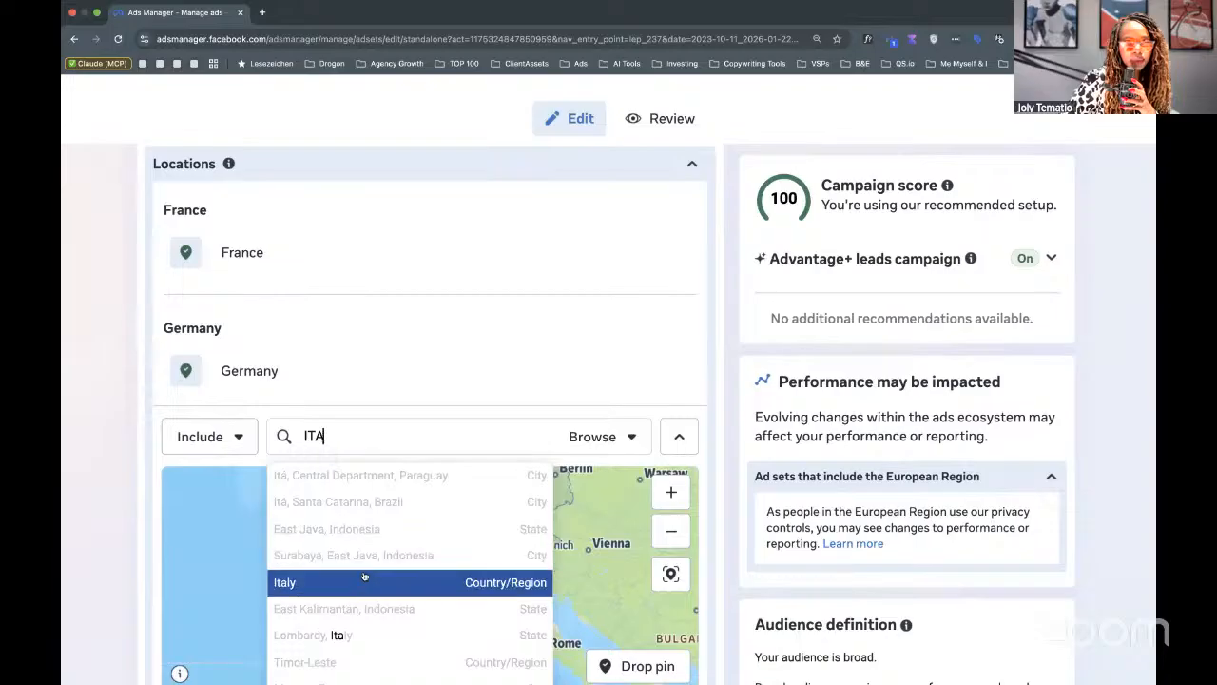
pyautogui.click(364, 580)
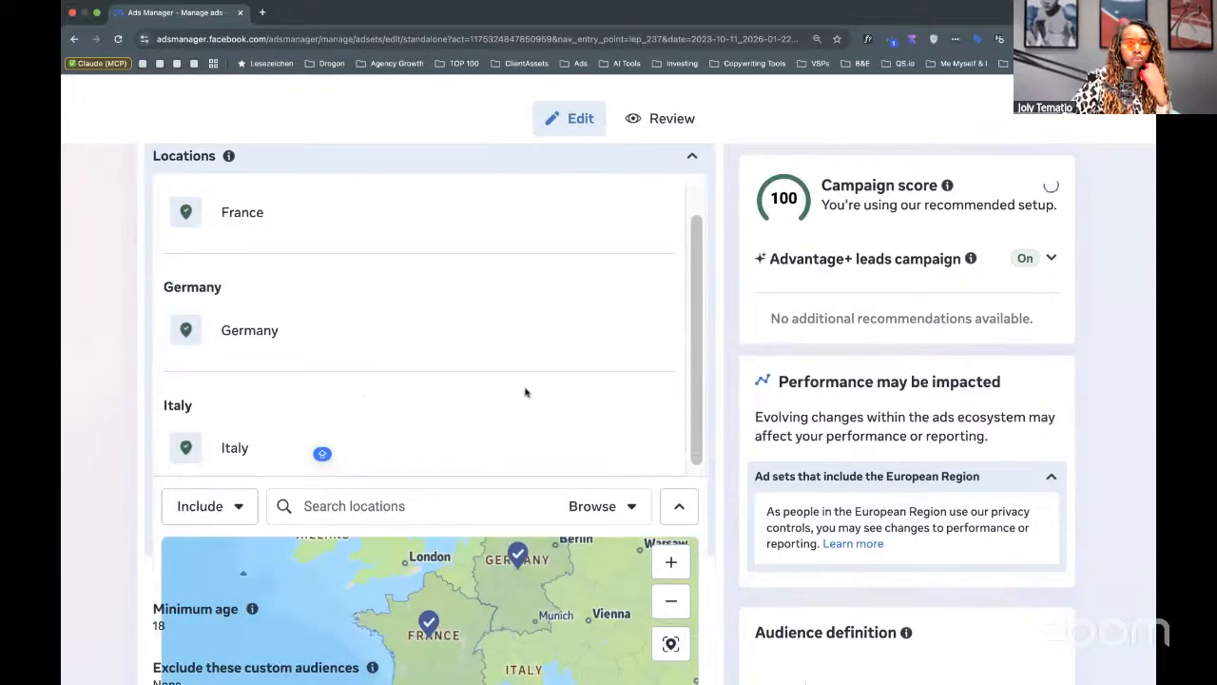
# Zoom the page out and back to review the updated locations and 121,200,000–142,500,000 reach estimate.
pyautogui.hotkey('ctrl', '-')
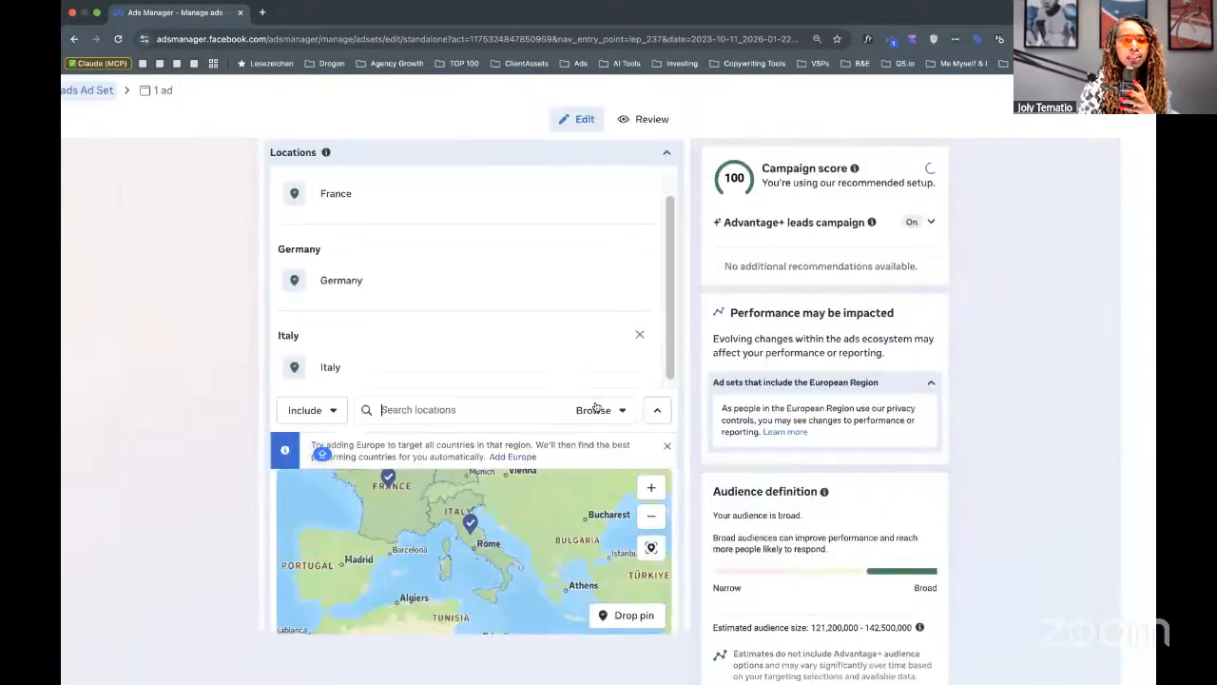
pyautogui.hotkey('ctrl', '-')
pyautogui.hotkey('ctrl', '-')
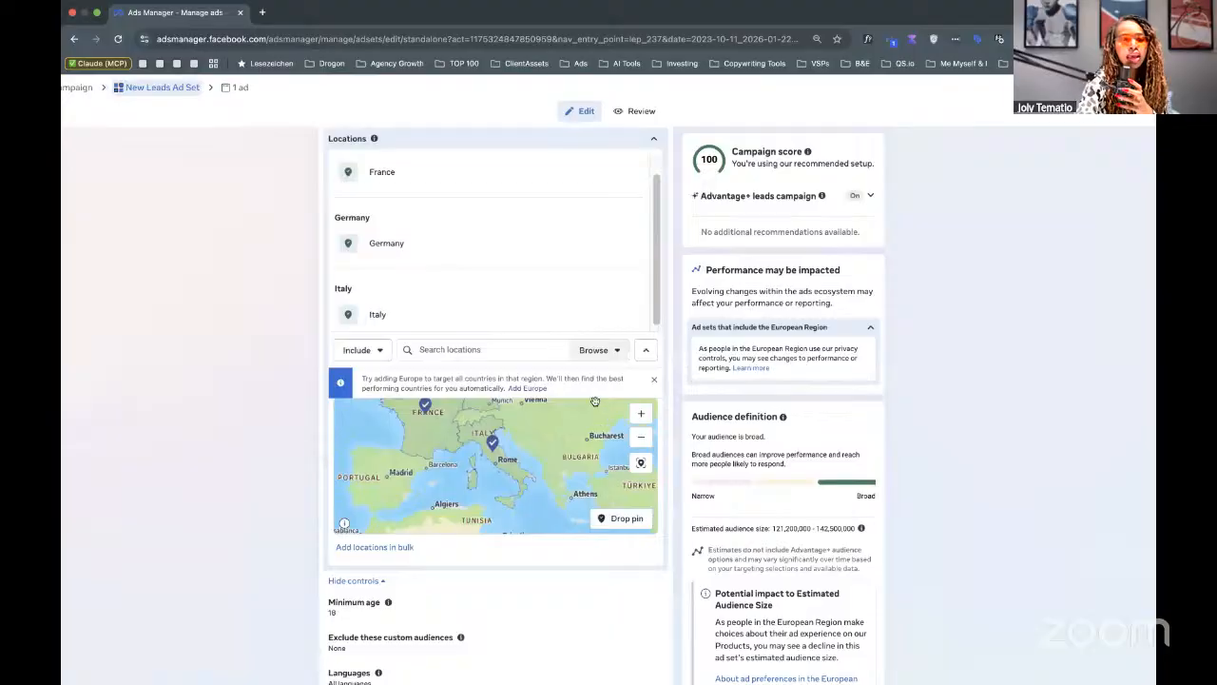
pyautogui.scroll(-3, 594, 400)
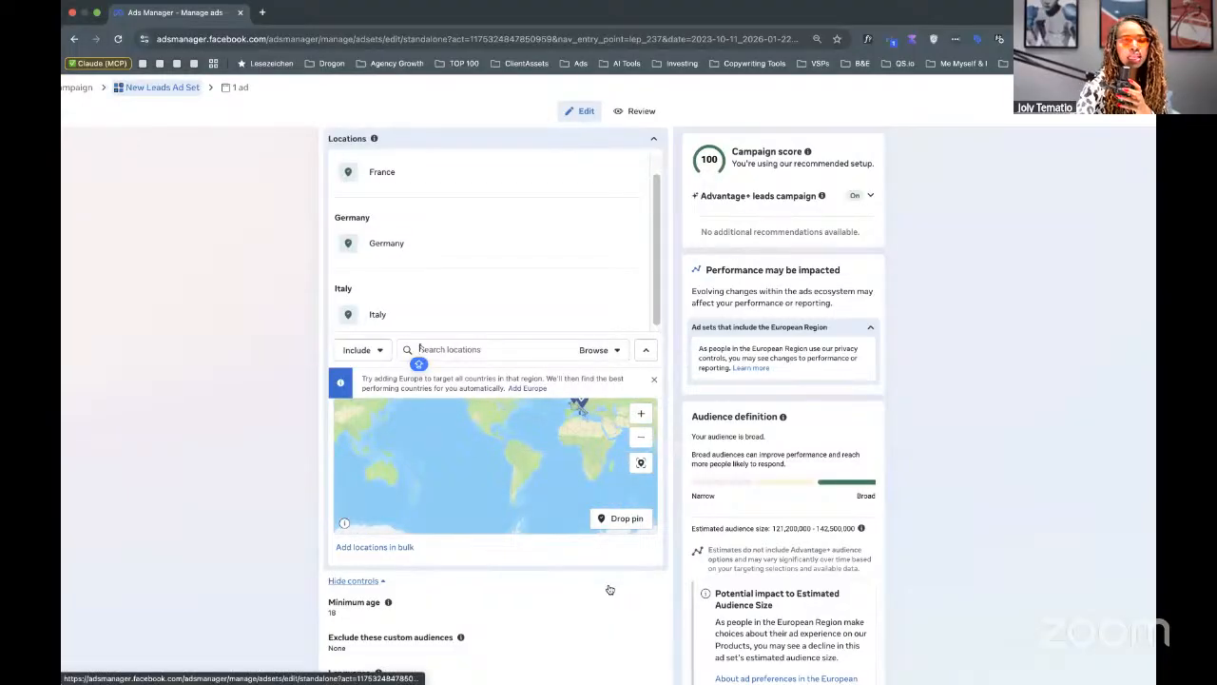
pyautogui.scroll(-5, 609, 590)
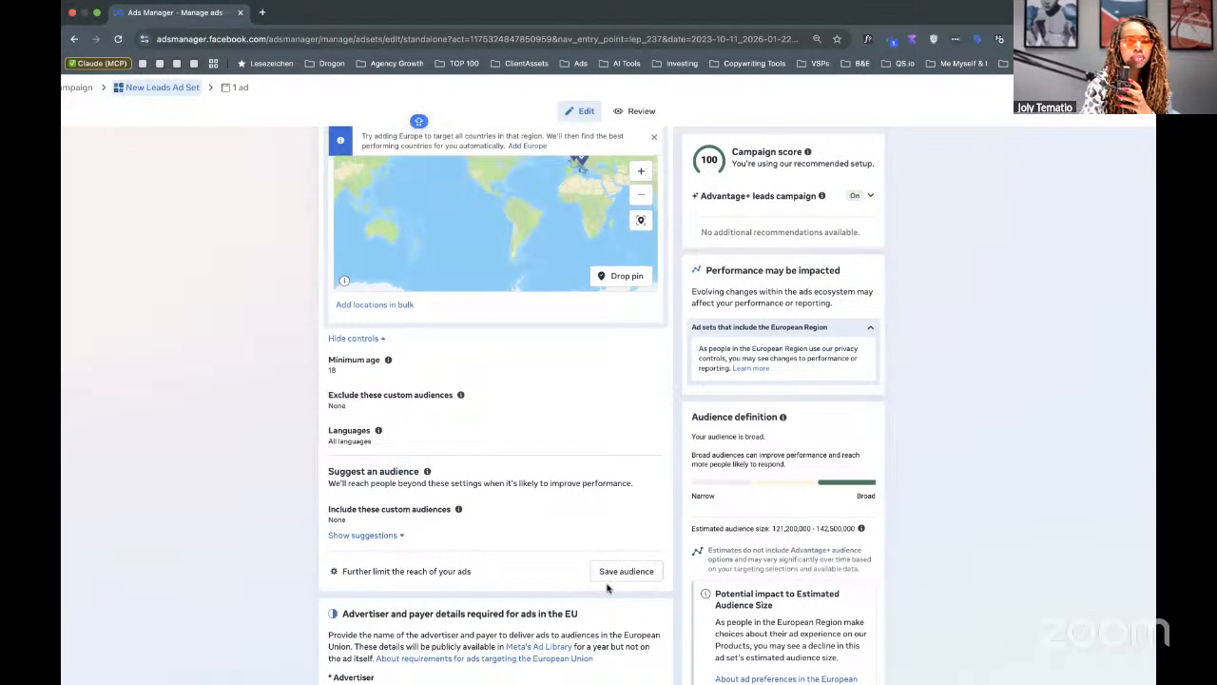
pyautogui.hotkey('ctrl', '+')
pyautogui.hotkey('ctrl', '+')
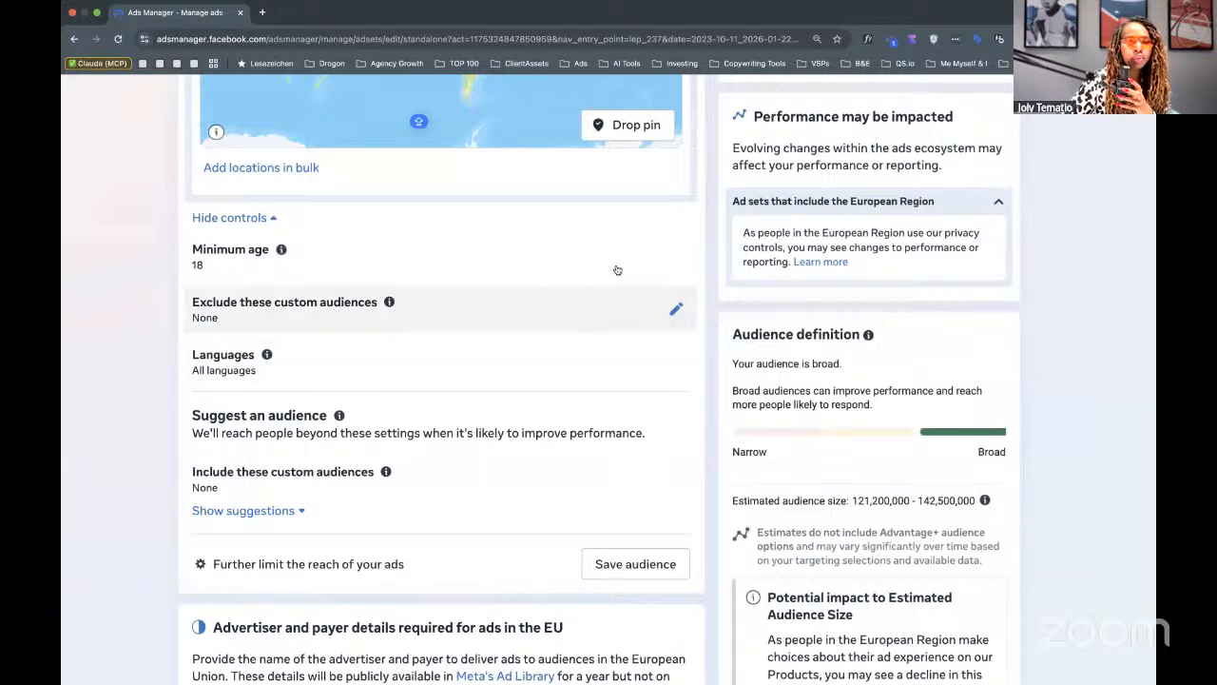
pyautogui.scroll(-5, 332, 290)
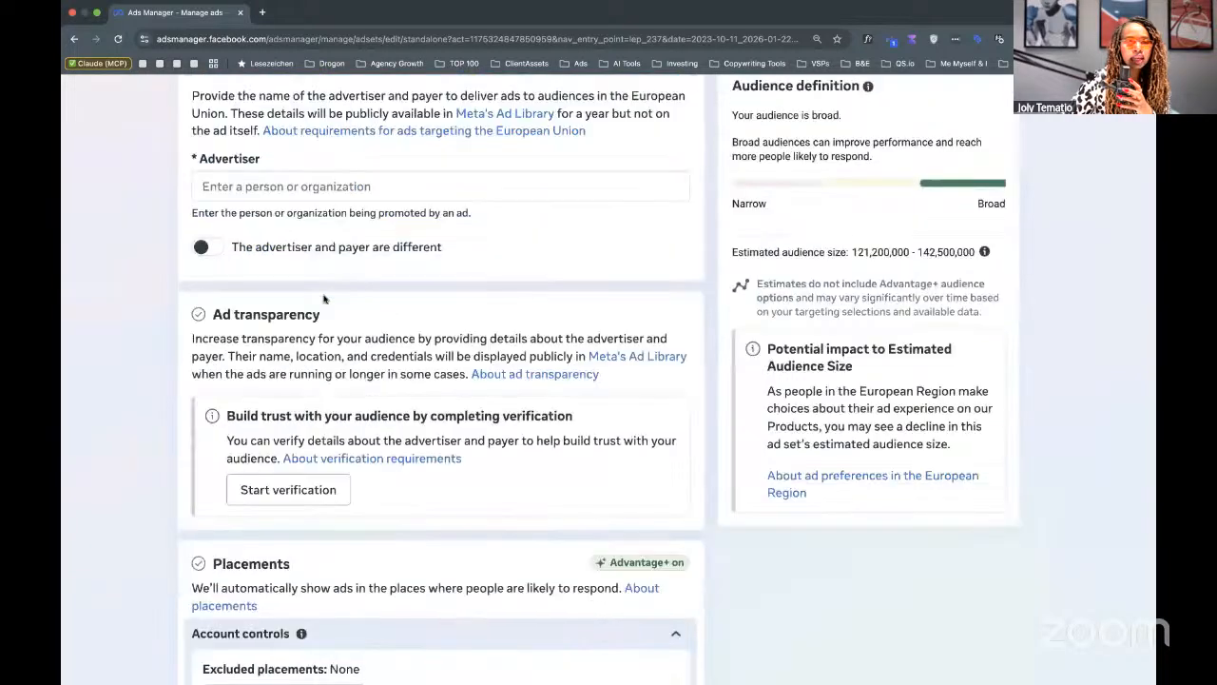
pyautogui.scroll(3, 323, 299)
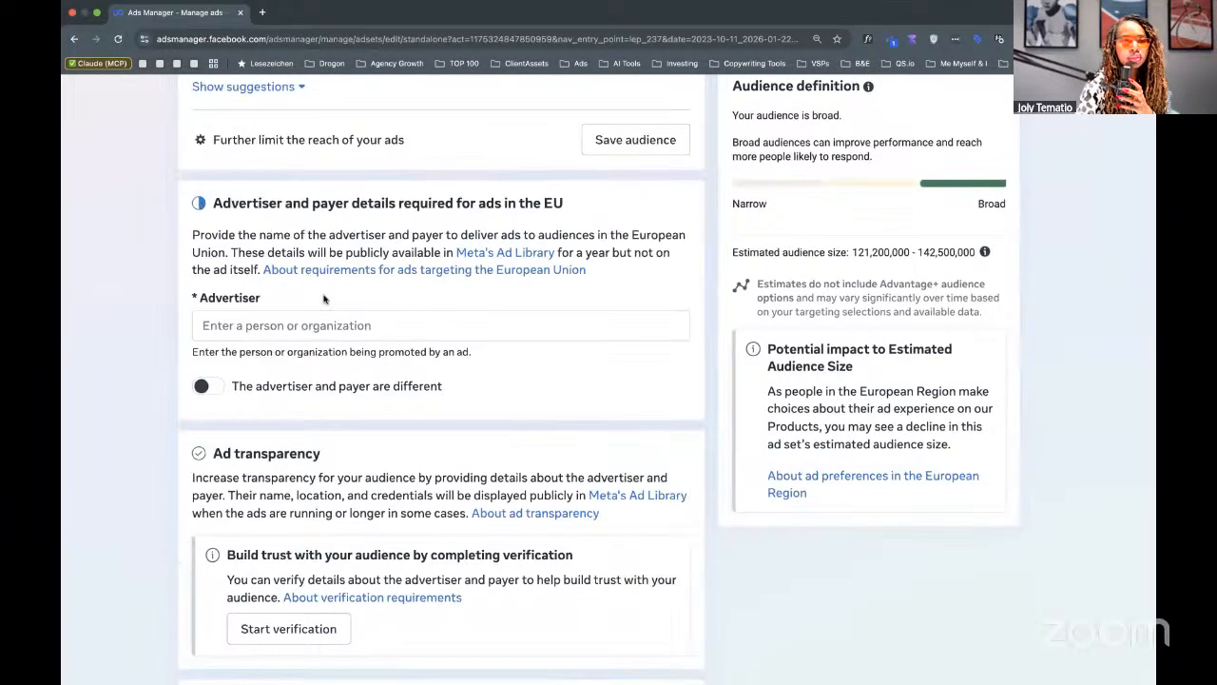
pyautogui.hotkey('ctrl', '-')
pyautogui.hotkey('ctrl', '-')
pyautogui.scroll(3, 324, 299)
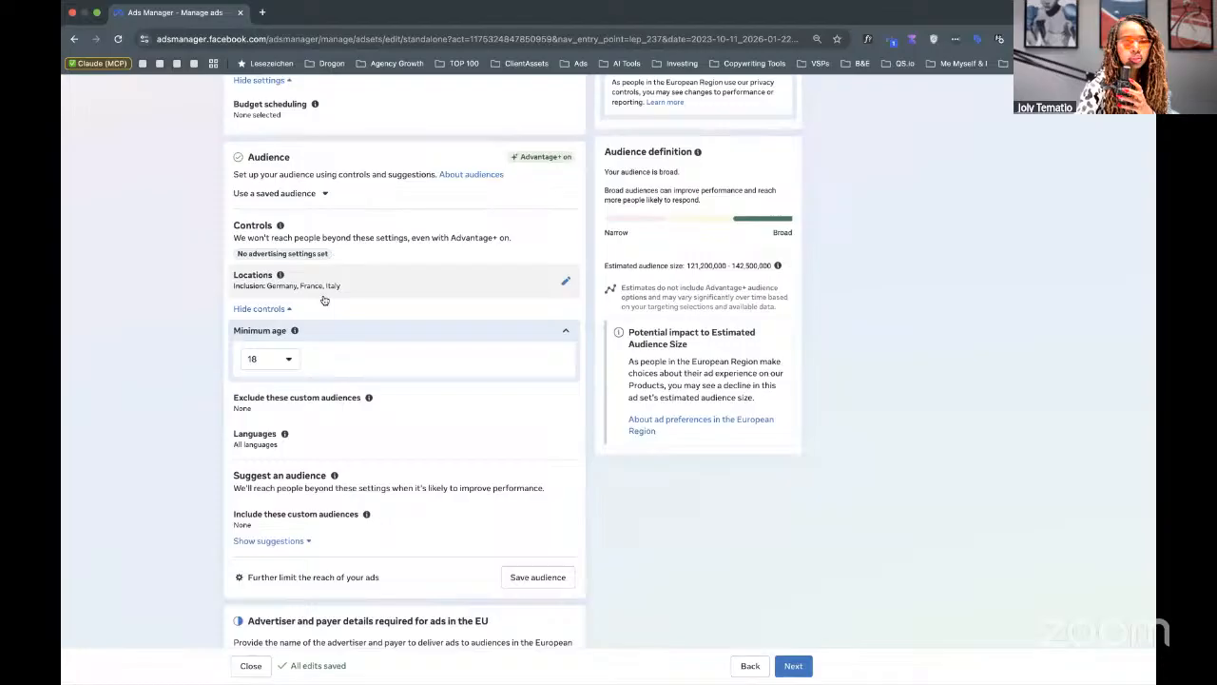
# Set the minimum age to 25 and make English (All) the only audience language.
pyautogui.click(280, 357)
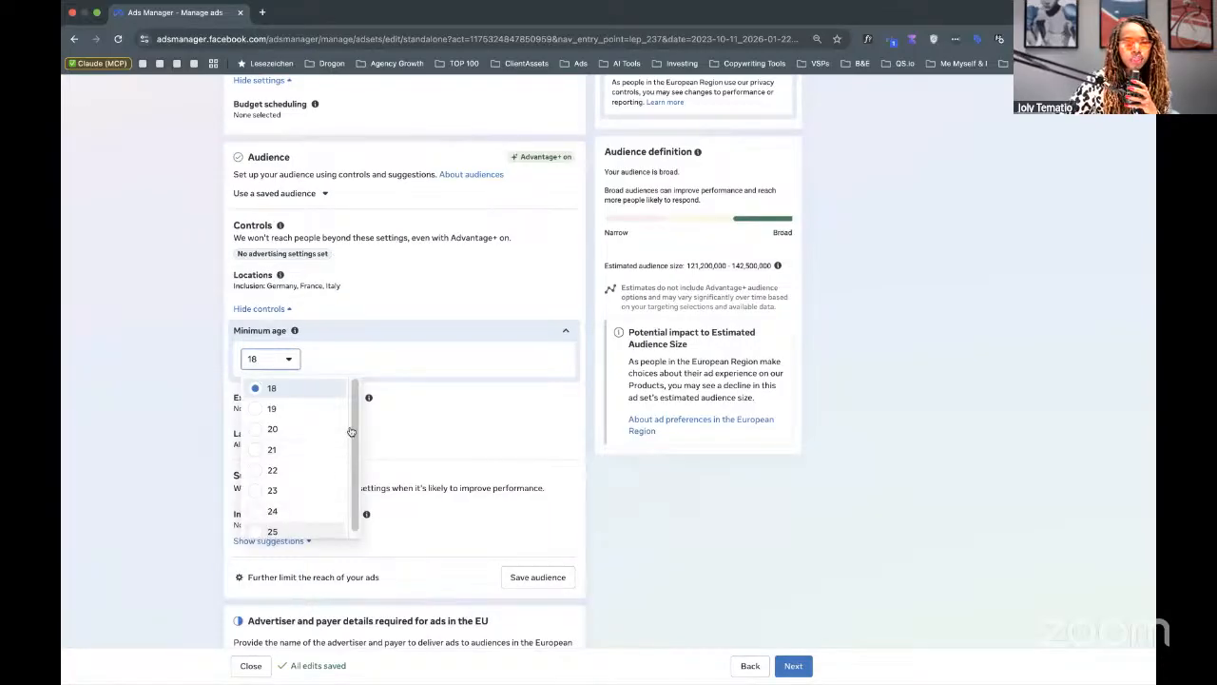
pyautogui.click(272, 531)
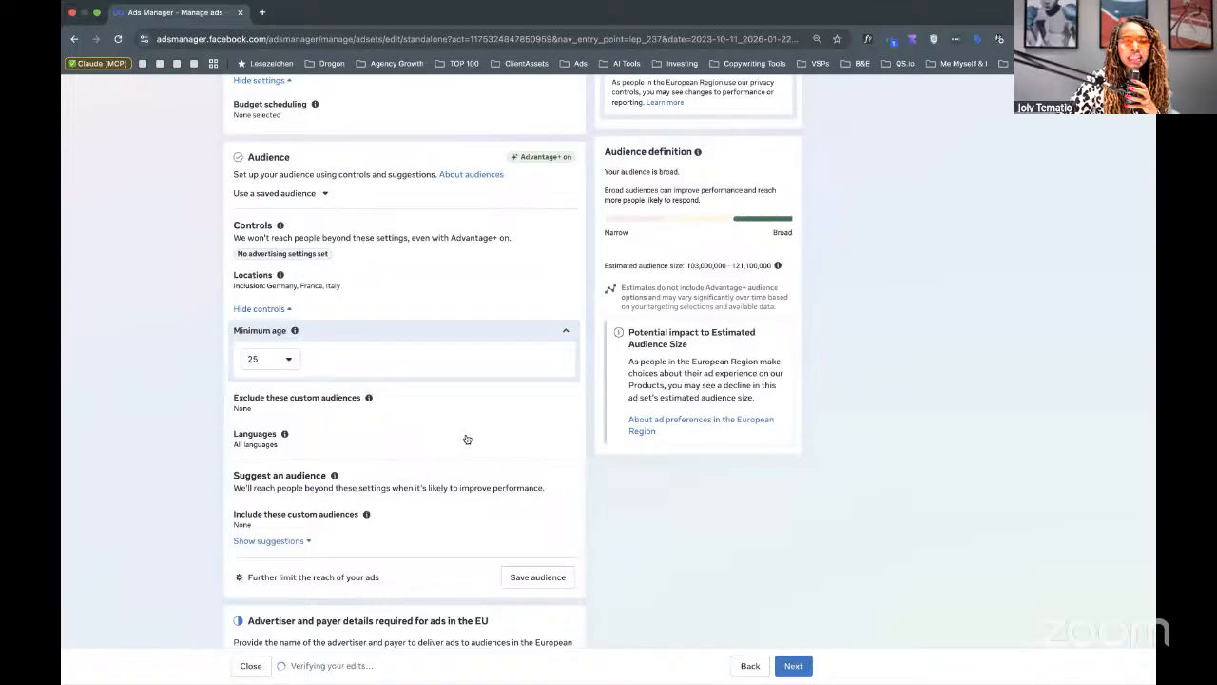
pyautogui.click(568, 441)
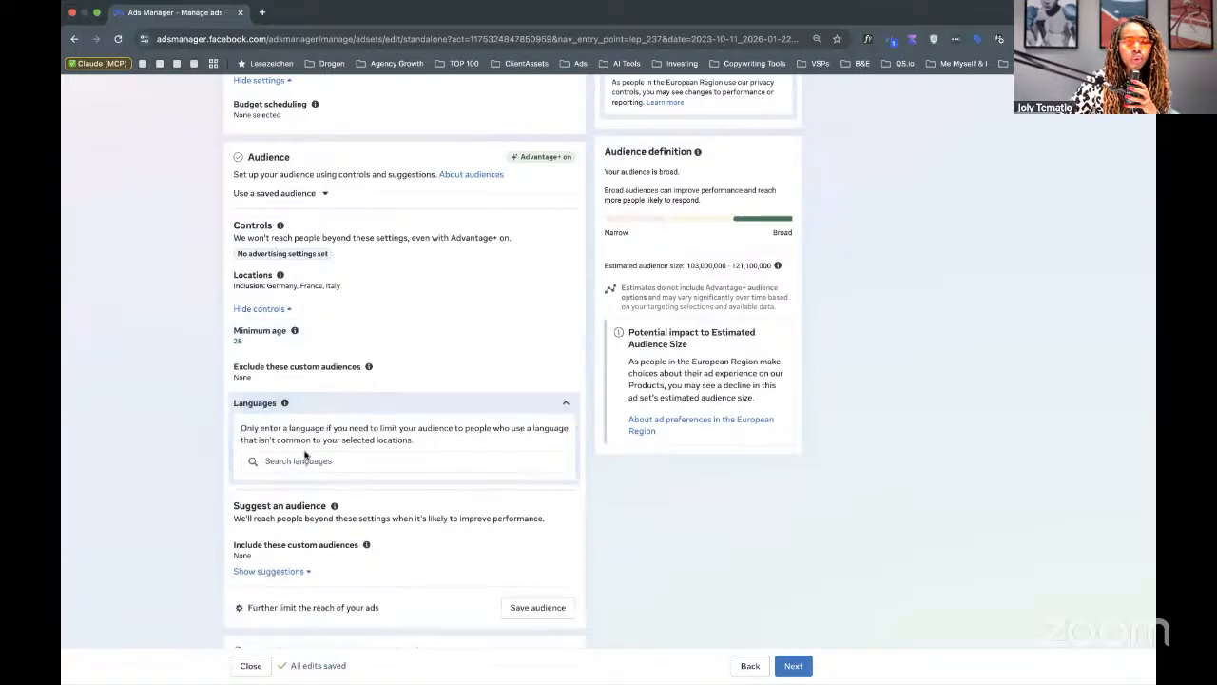
pyautogui.click(313, 460)
pyautogui.write('EN')
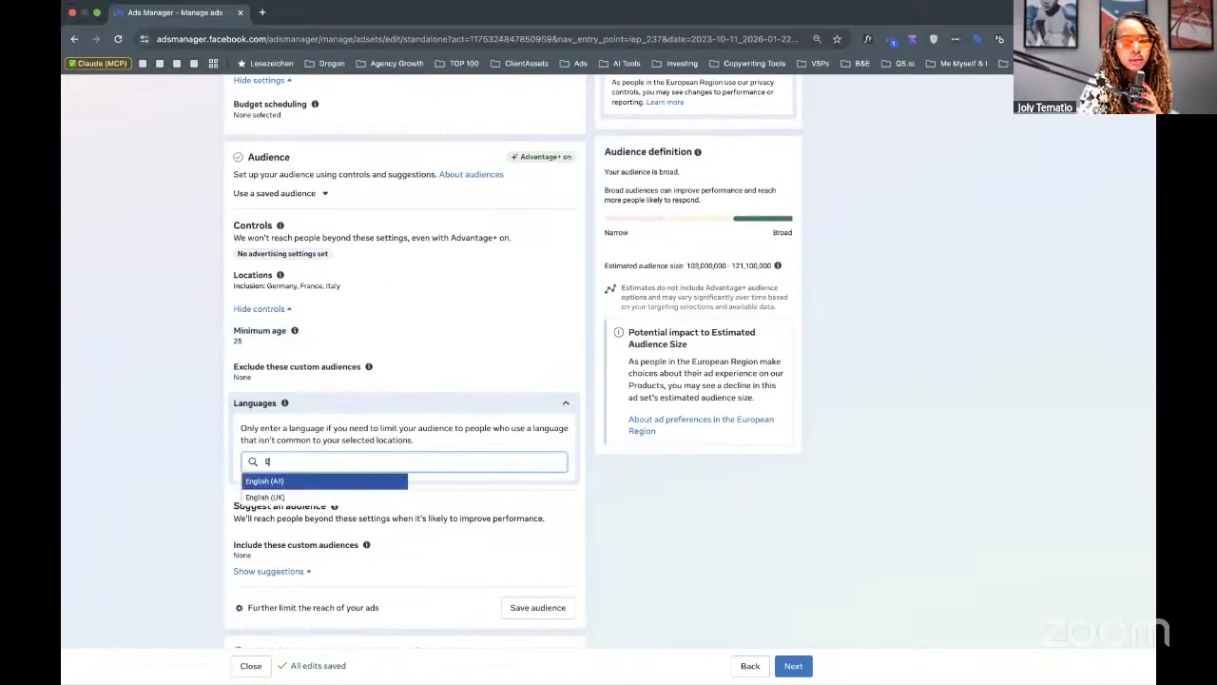
pyautogui.click(310, 484)
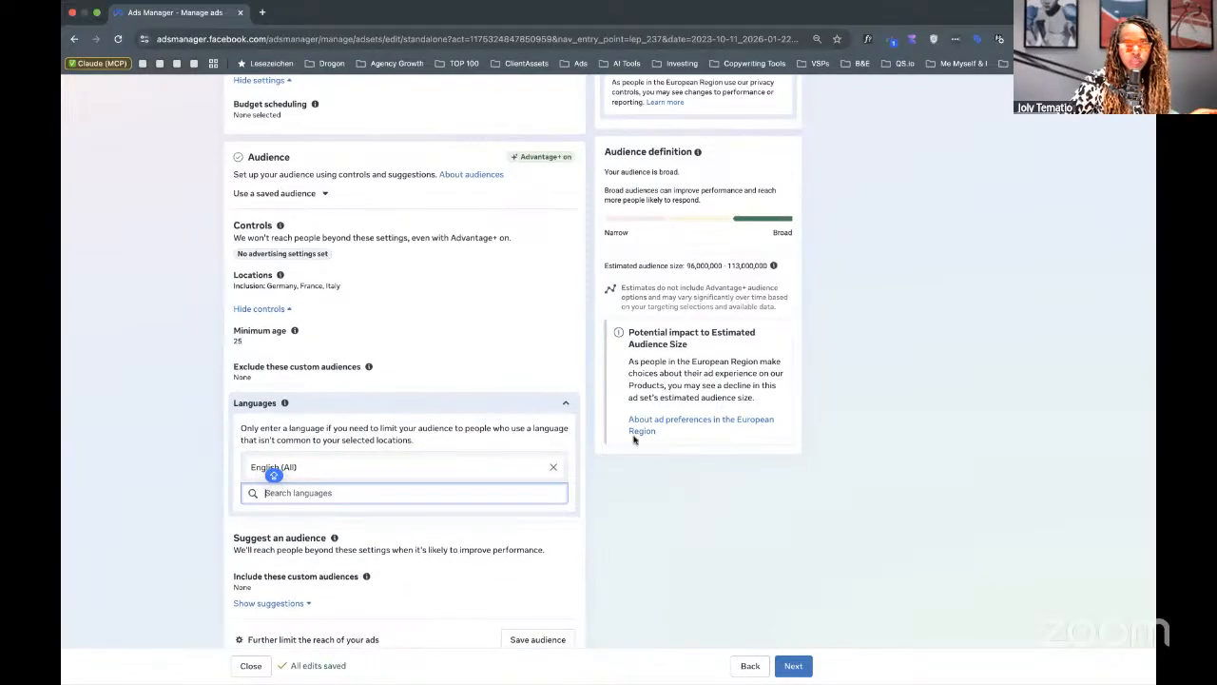
pyautogui.click(566, 403)
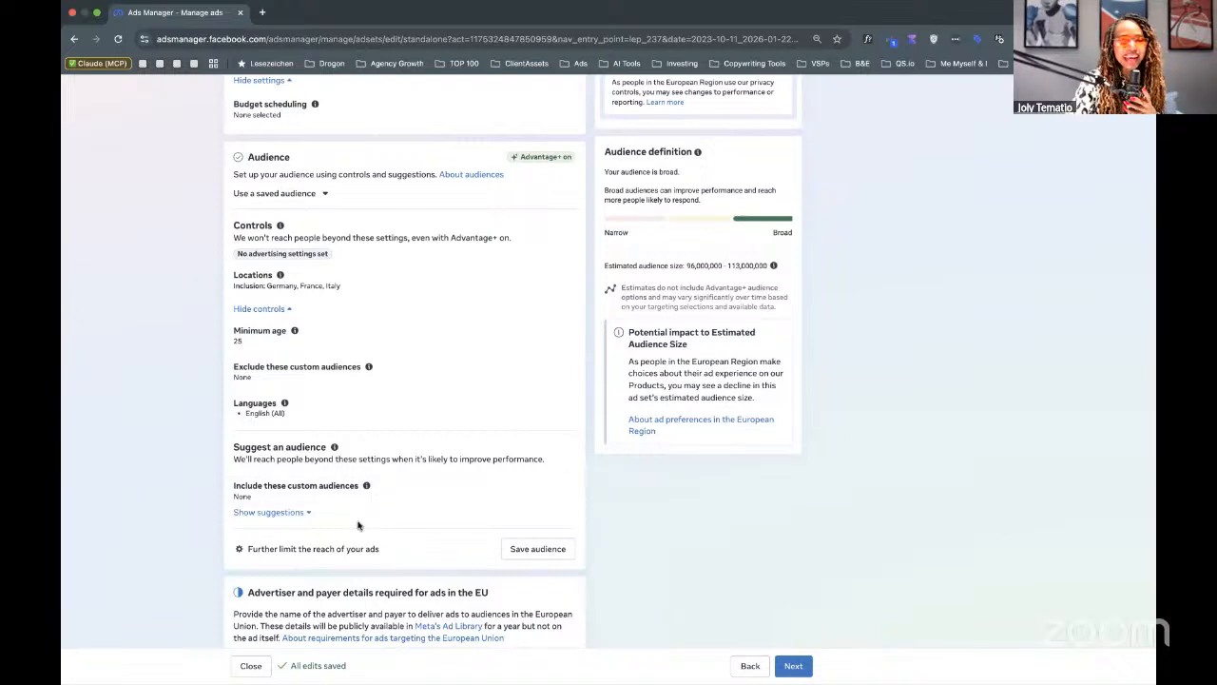
# Expand audience suggestions showing age 25–65+, all genders and all demographics, interests and behaviors.
pyautogui.scroll(-3, 357, 524)
pyautogui.scroll(-3, 357, 524)
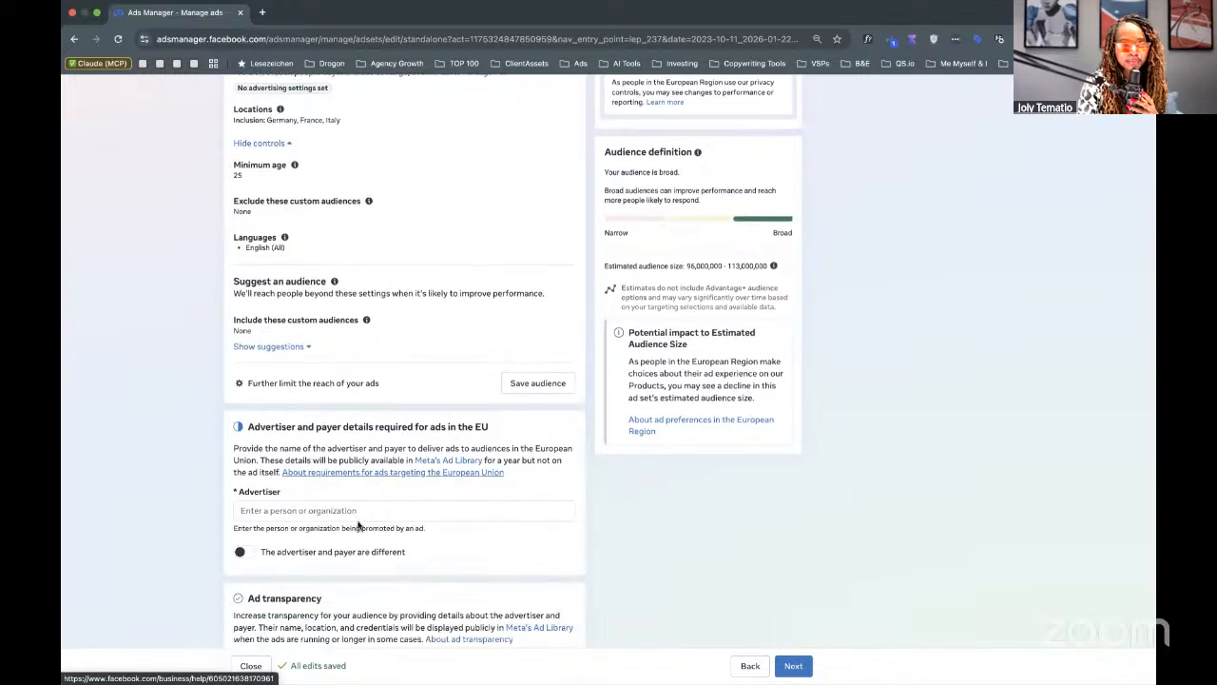
pyautogui.scroll(-5, 358, 524)
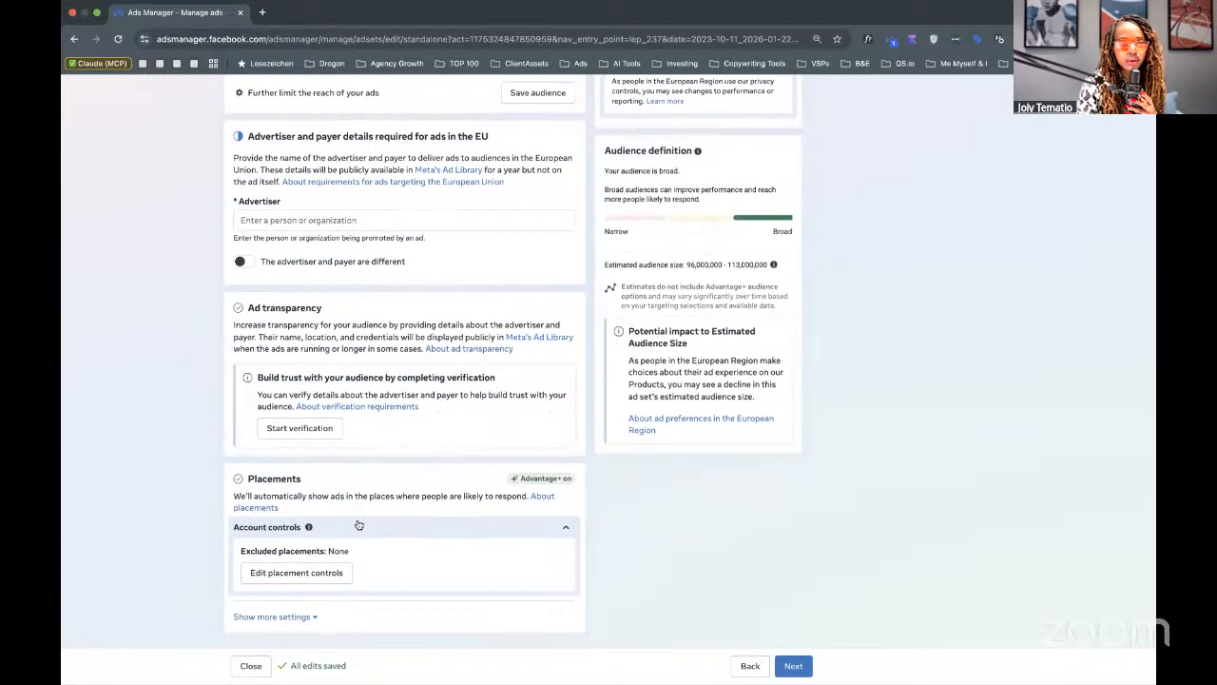
pyautogui.scroll(-1, 357, 524)
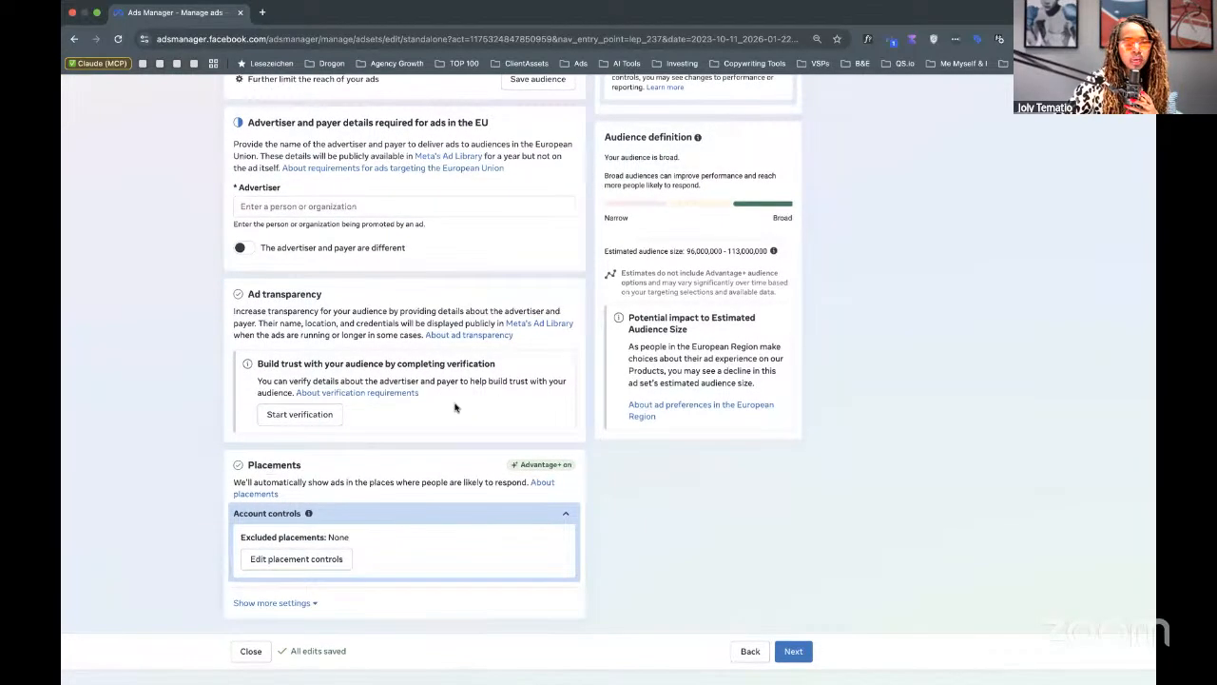
pyautogui.scroll(1, 465, 336)
pyautogui.scroll(5, 465, 336)
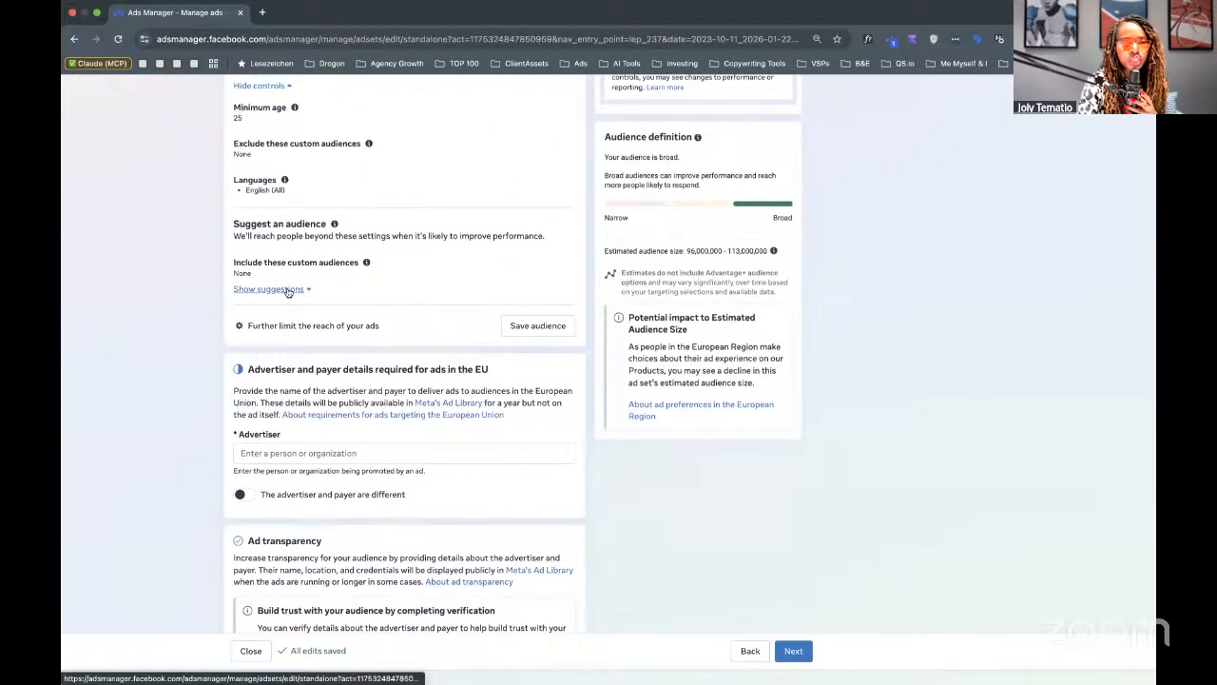
pyautogui.click(287, 290)
pyautogui.scroll(1, 290, 333)
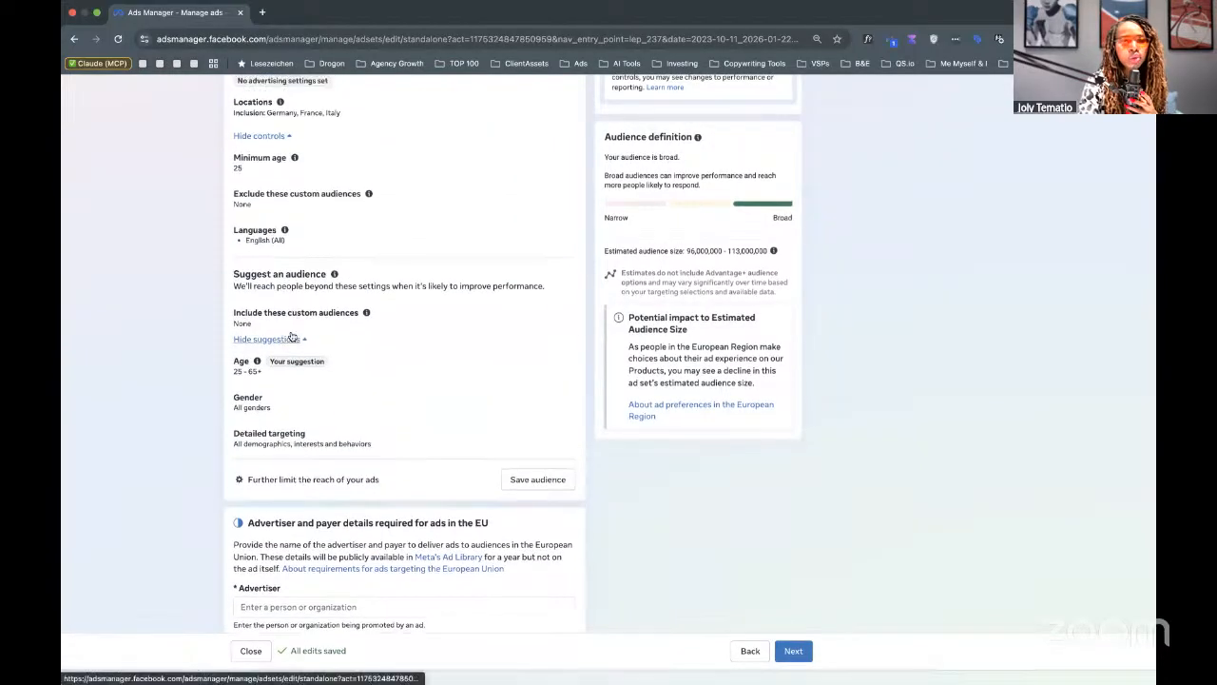
pyautogui.scroll(3, 292, 335)
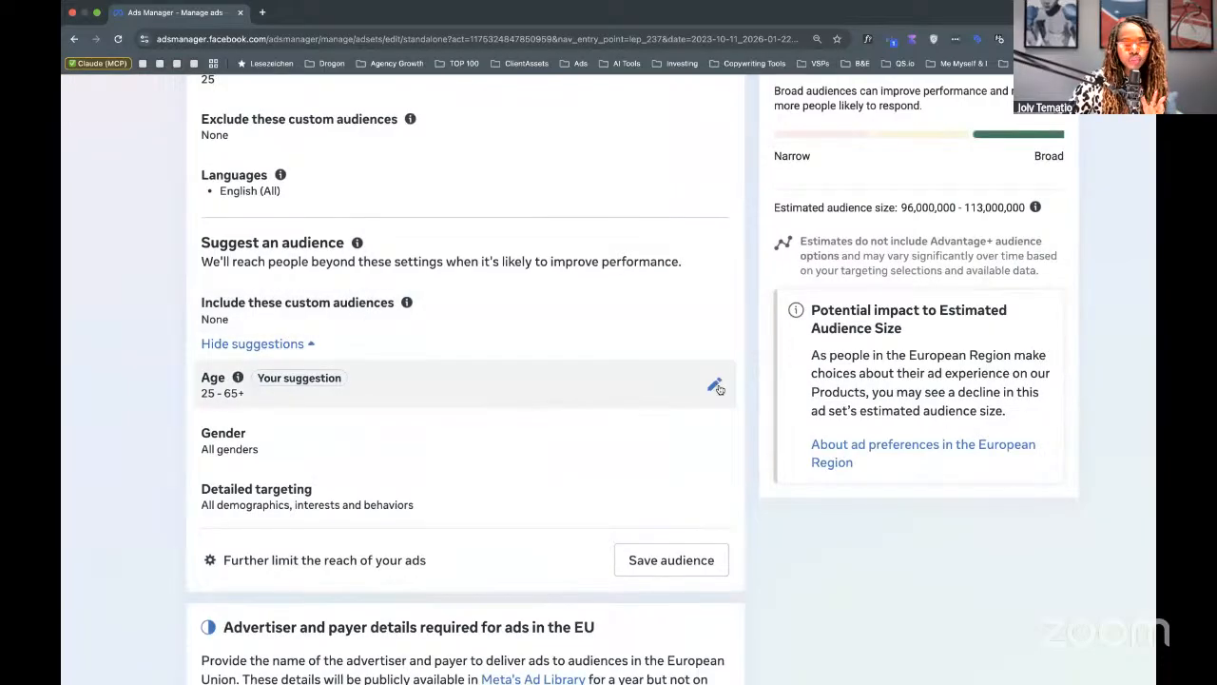
# Change the suggested maximum age to 55 for a 25–55 range, and open Detailed targeting.
pyautogui.click(715, 385)
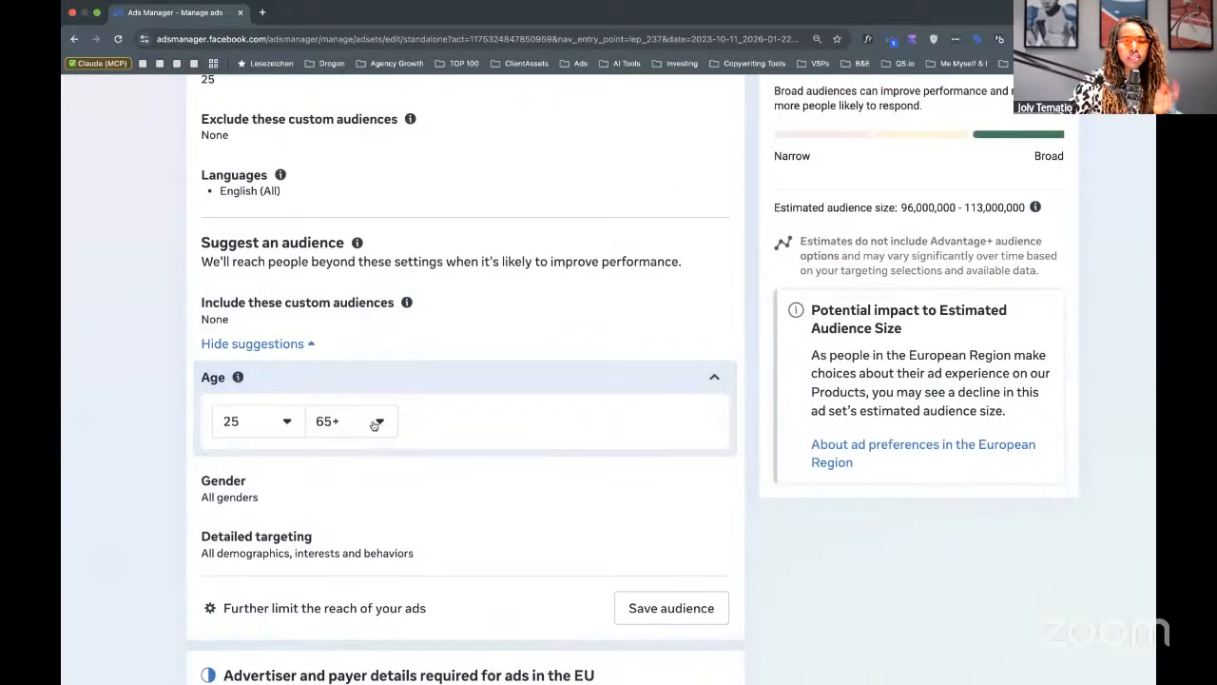
pyautogui.click(374, 425)
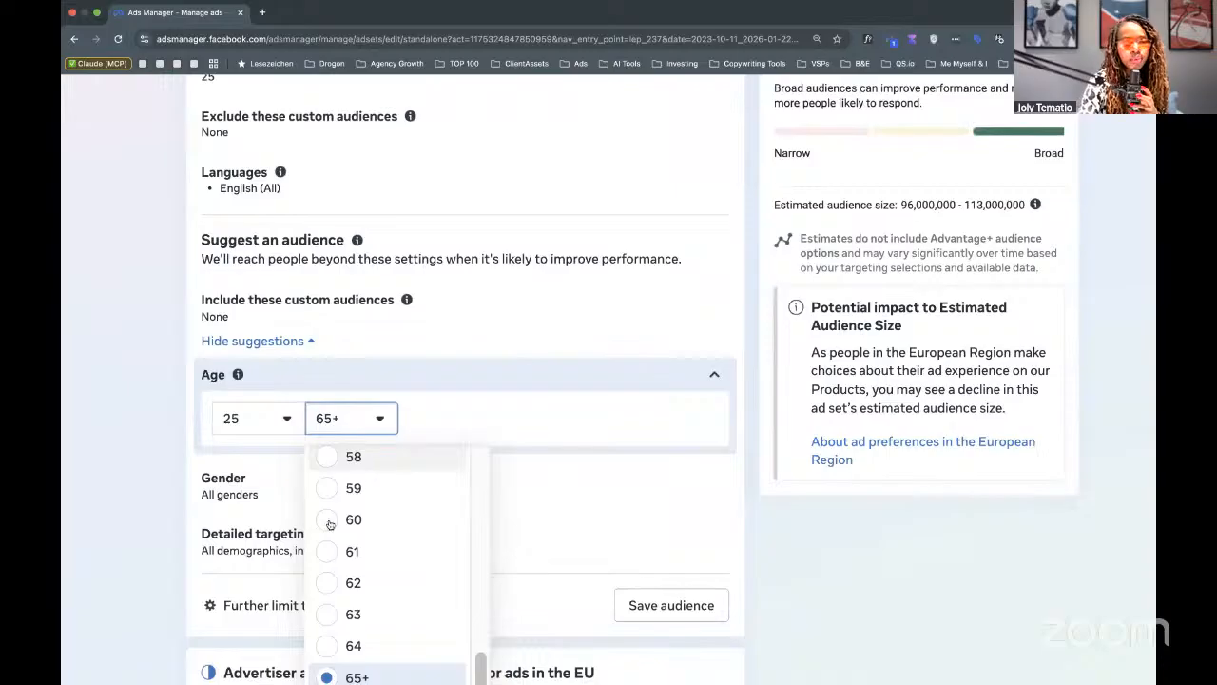
pyautogui.scroll(1, 335, 514)
pyautogui.scroll(2, 334, 518)
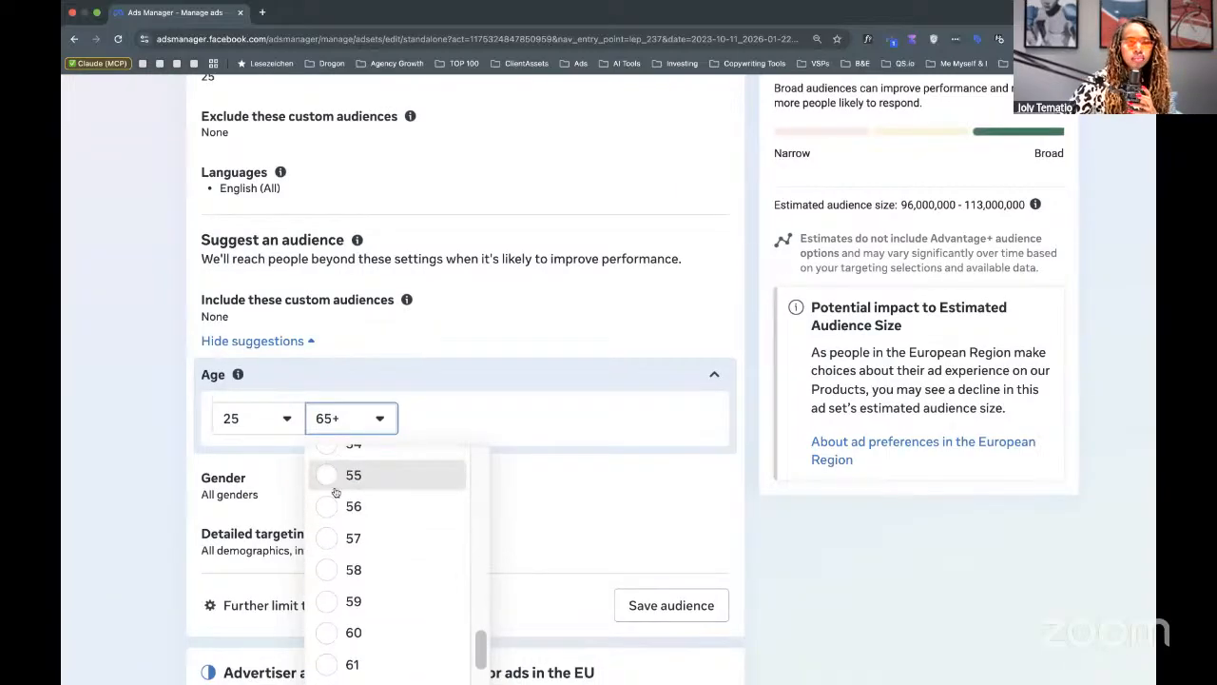
pyautogui.click(337, 487)
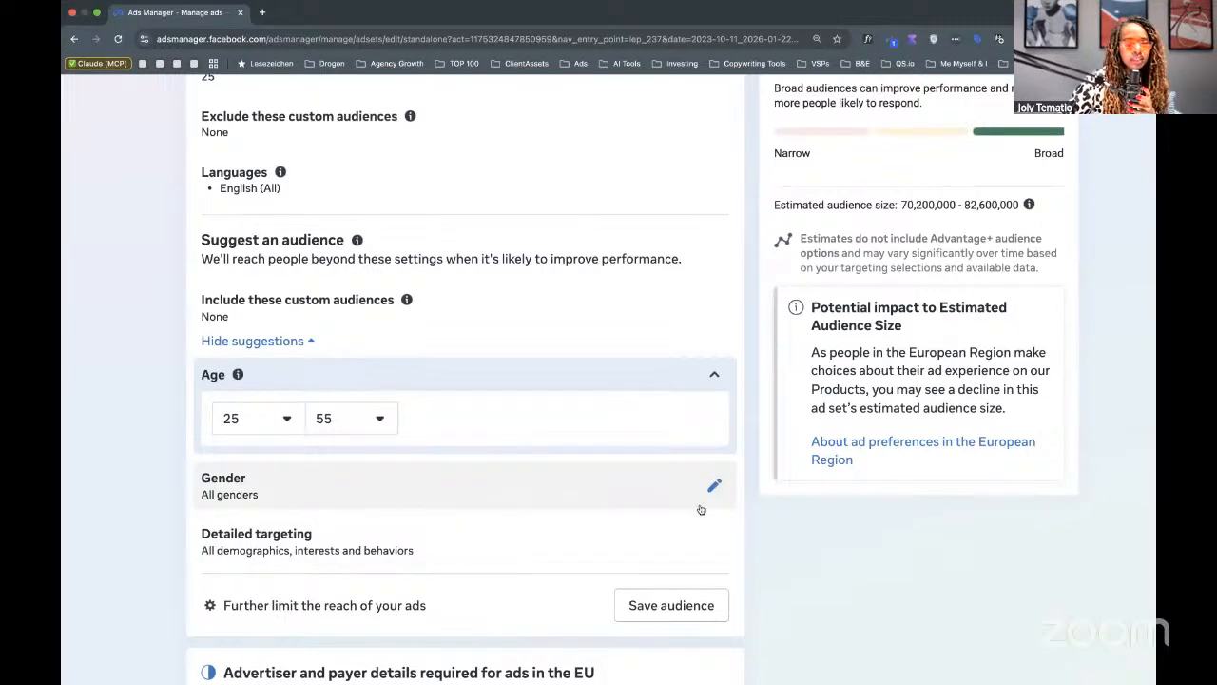
pyautogui.scroll(-3, 714, 487)
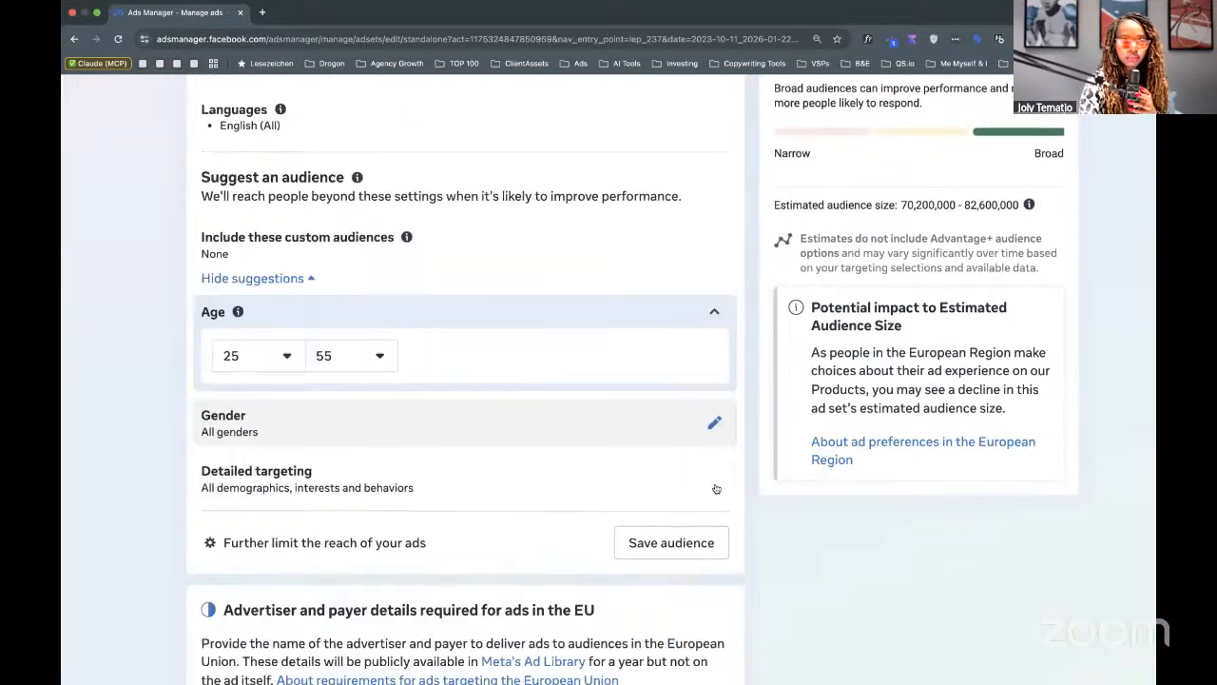
pyautogui.click(714, 406)
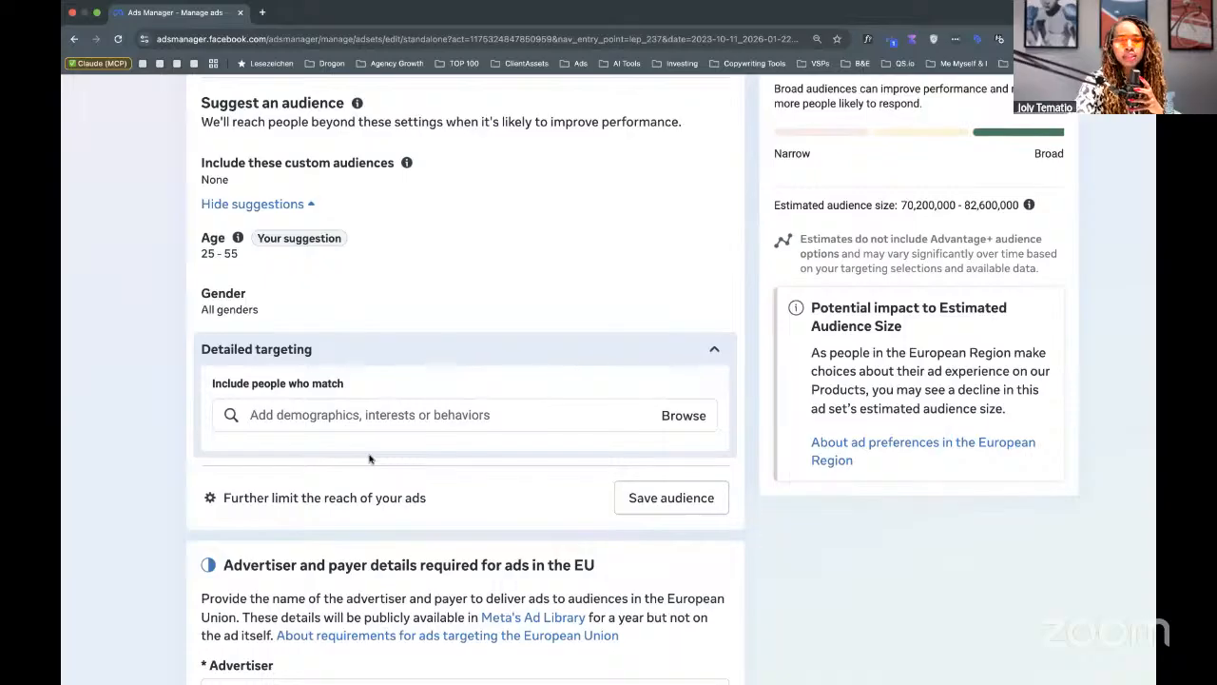
# Search the interests and add Personal Finance books (publication) to detailed targeting.
pyautogui.press('Escape')
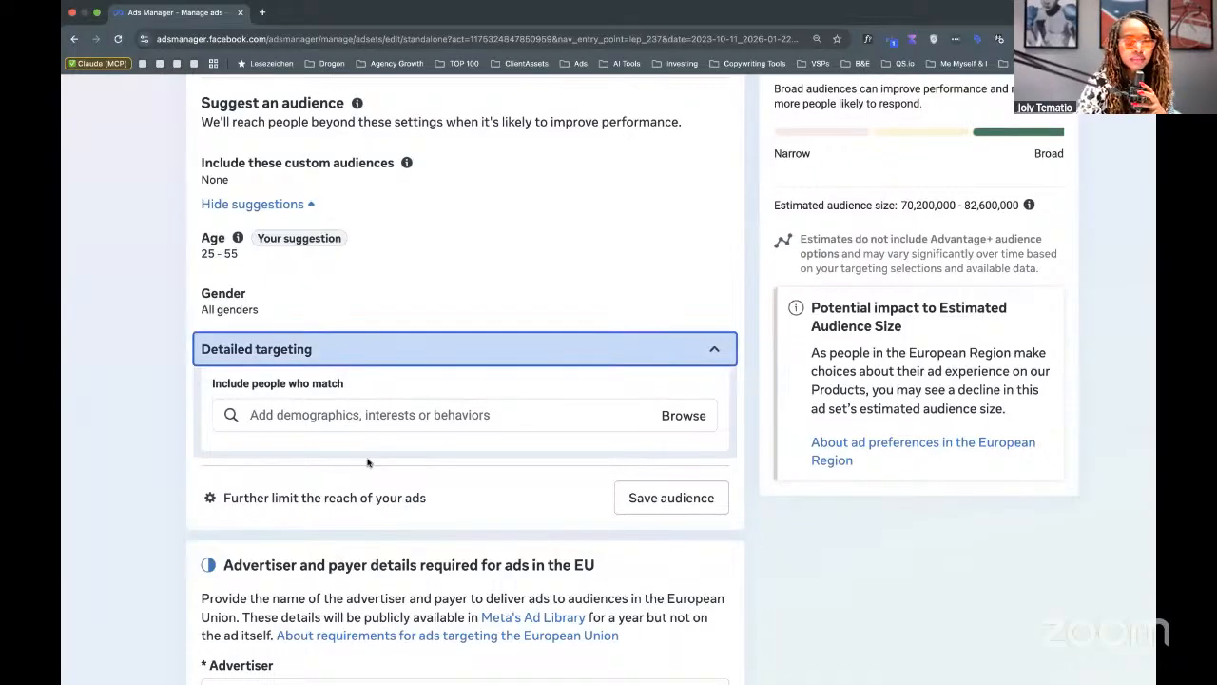
pyautogui.click(383, 419)
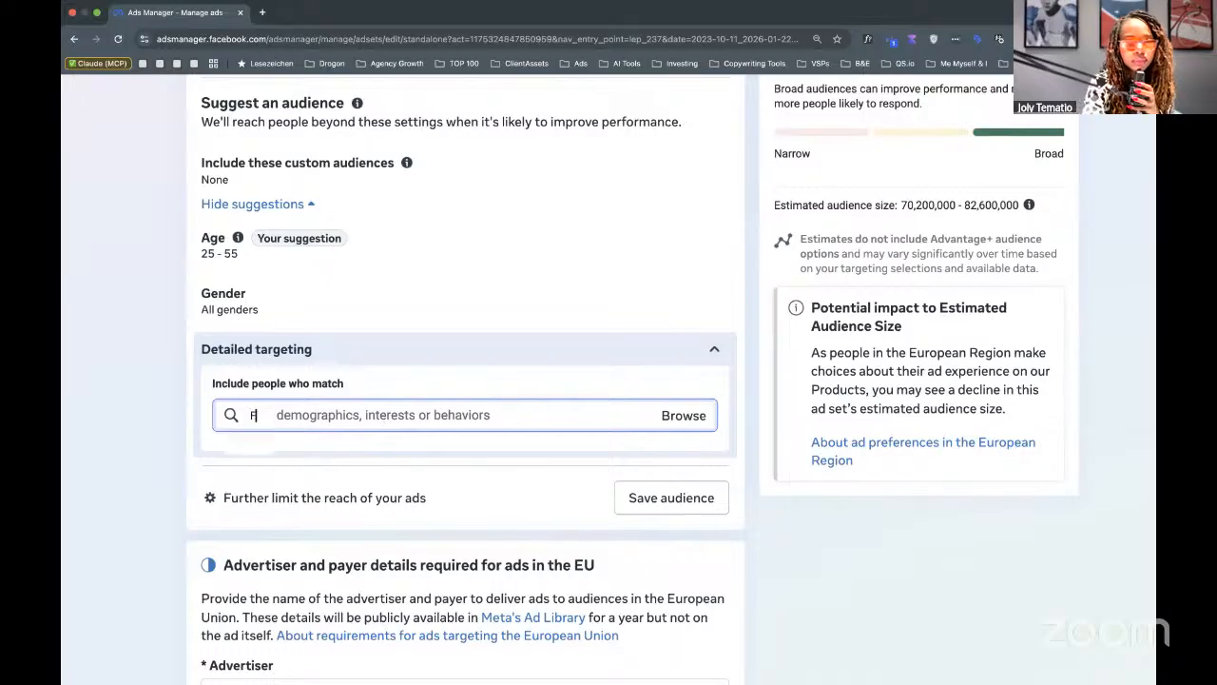
pyautogui.write('FINANC')
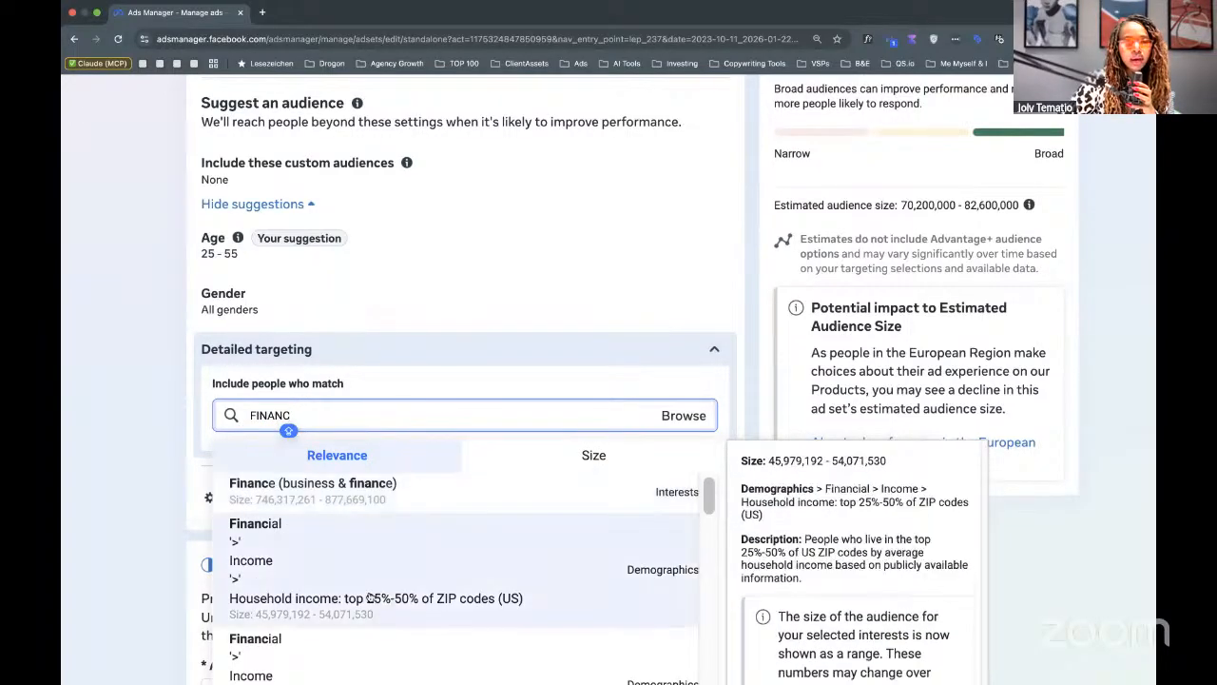
pyautogui.doubleClick(266, 416)
pyautogui.press('BackSpace')
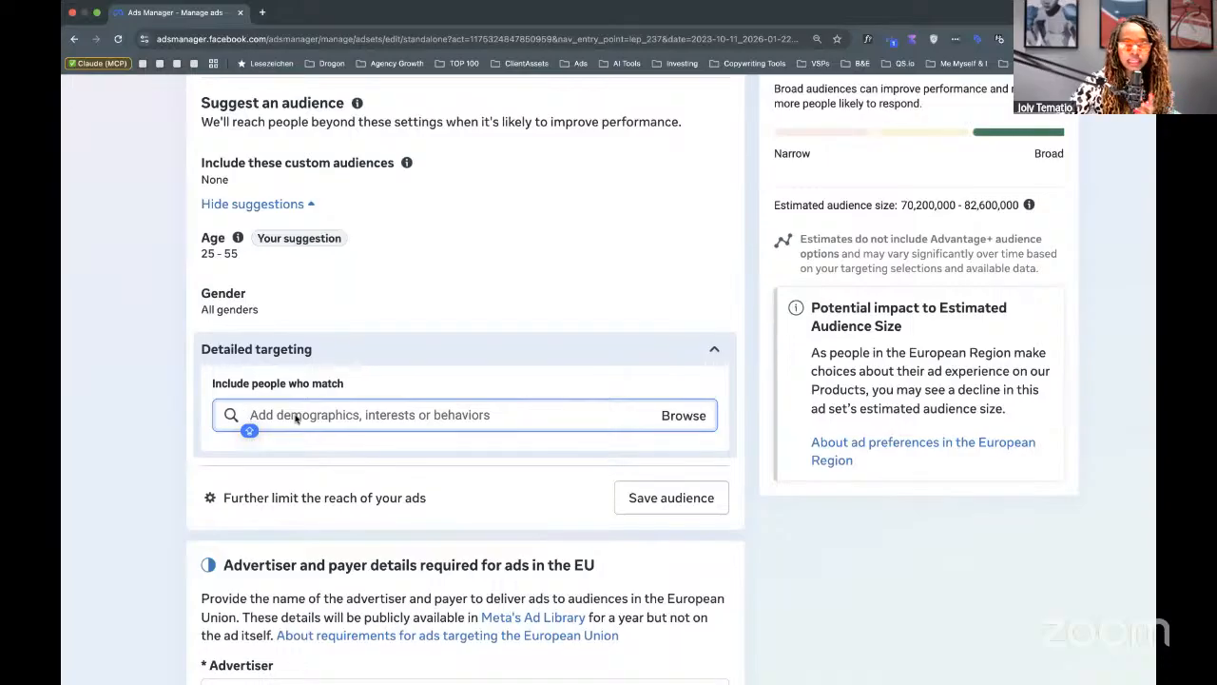
pyautogui.write('RB')
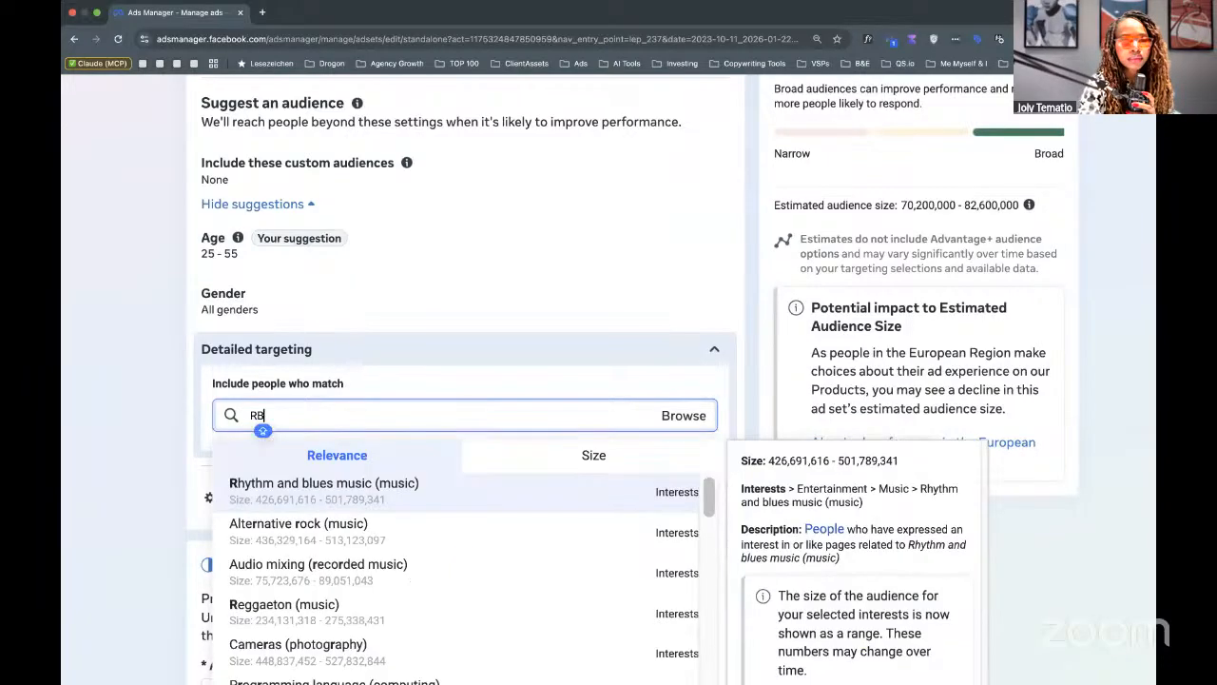
pyautogui.press('BackSpace')
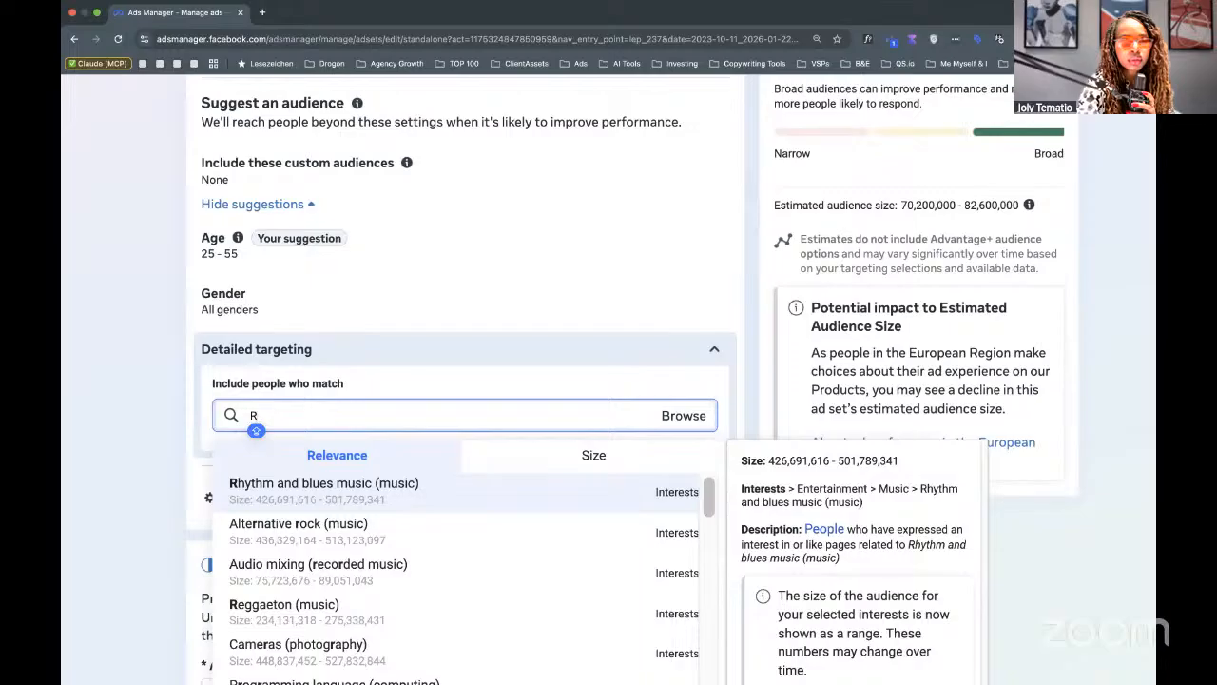
pyautogui.write('OO')
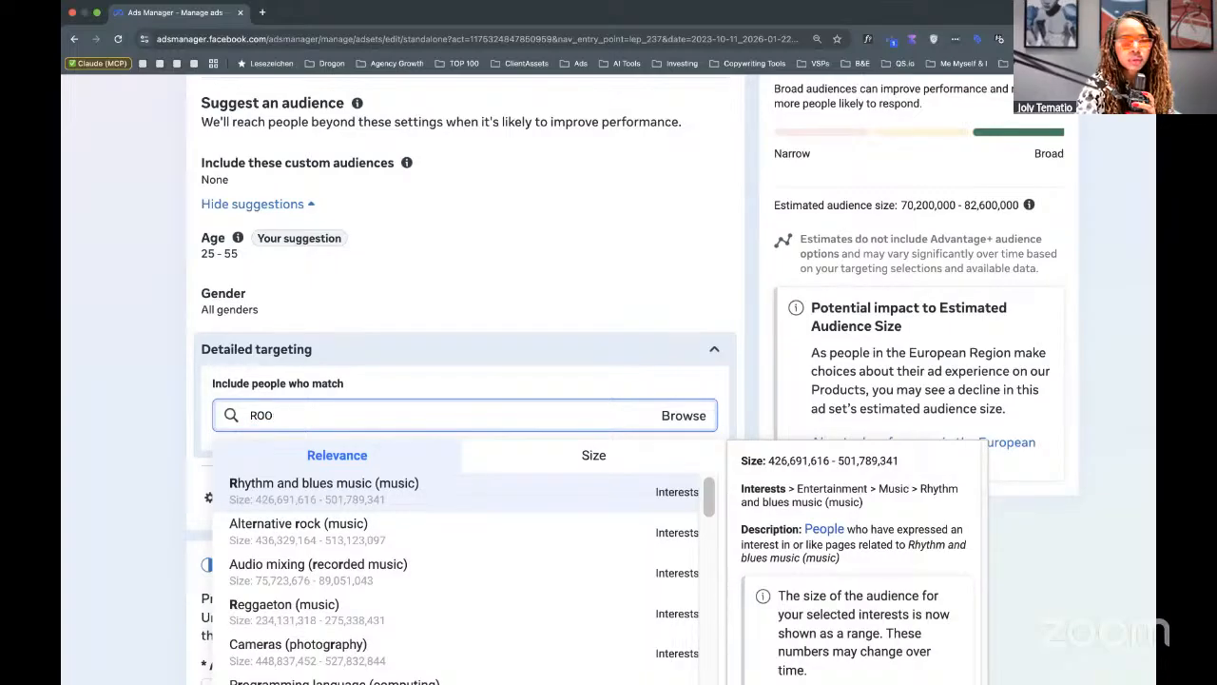
pyautogui.write('OBERT')
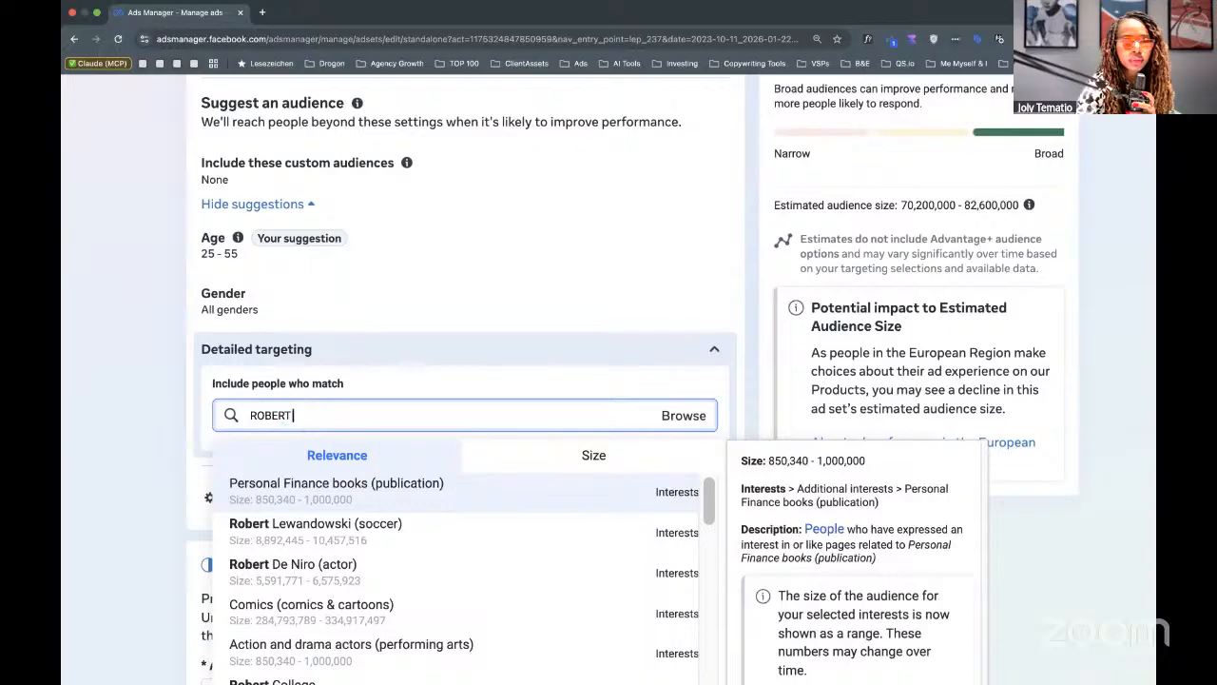
pyautogui.write(' K')
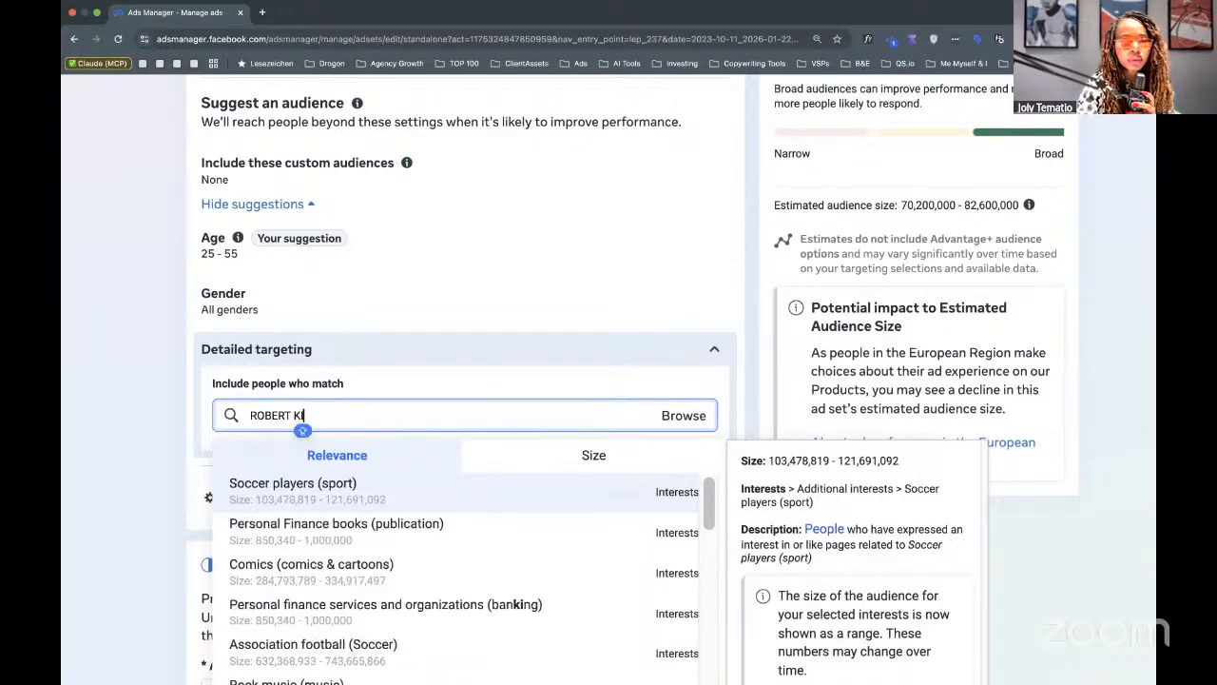
pyautogui.write('IY')
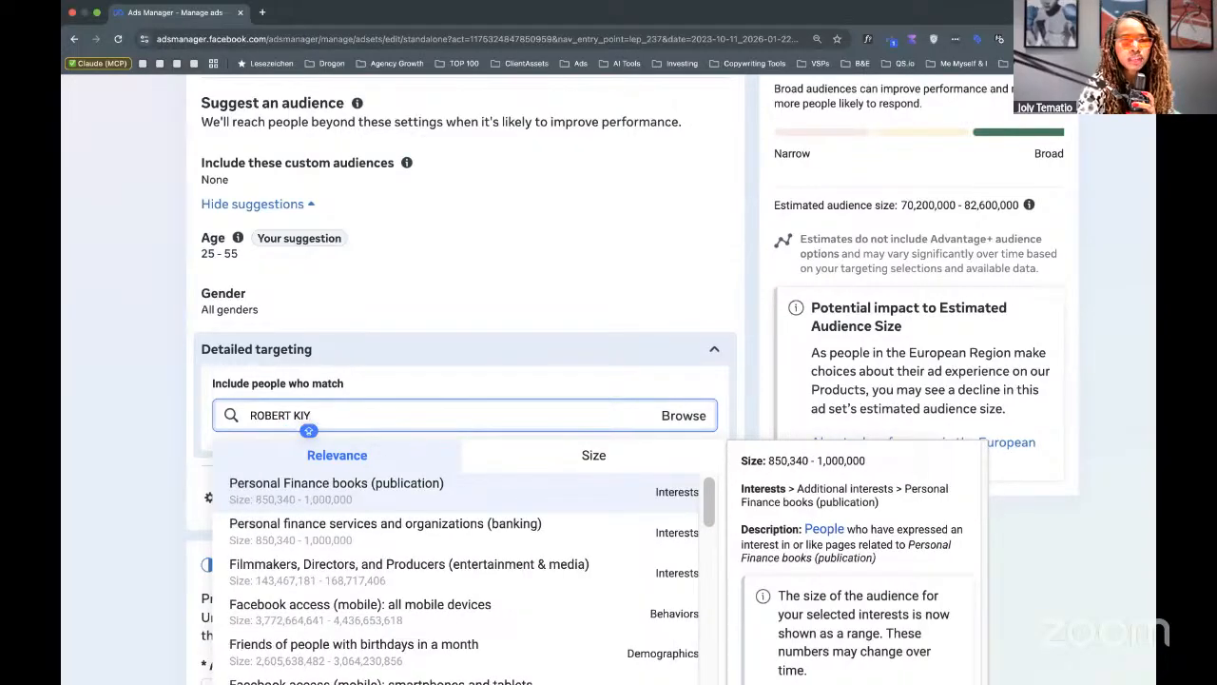
pyautogui.write('O')
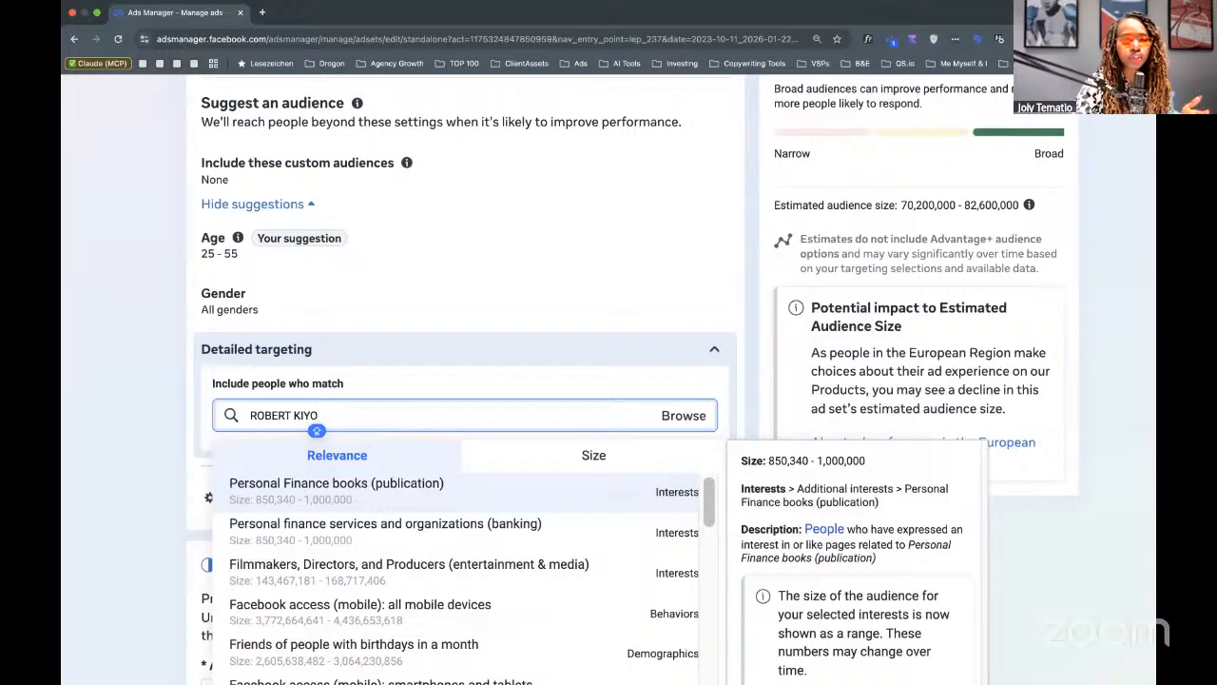
pyautogui.press('Down')
pyautogui.scroll(-1, 269, 609)
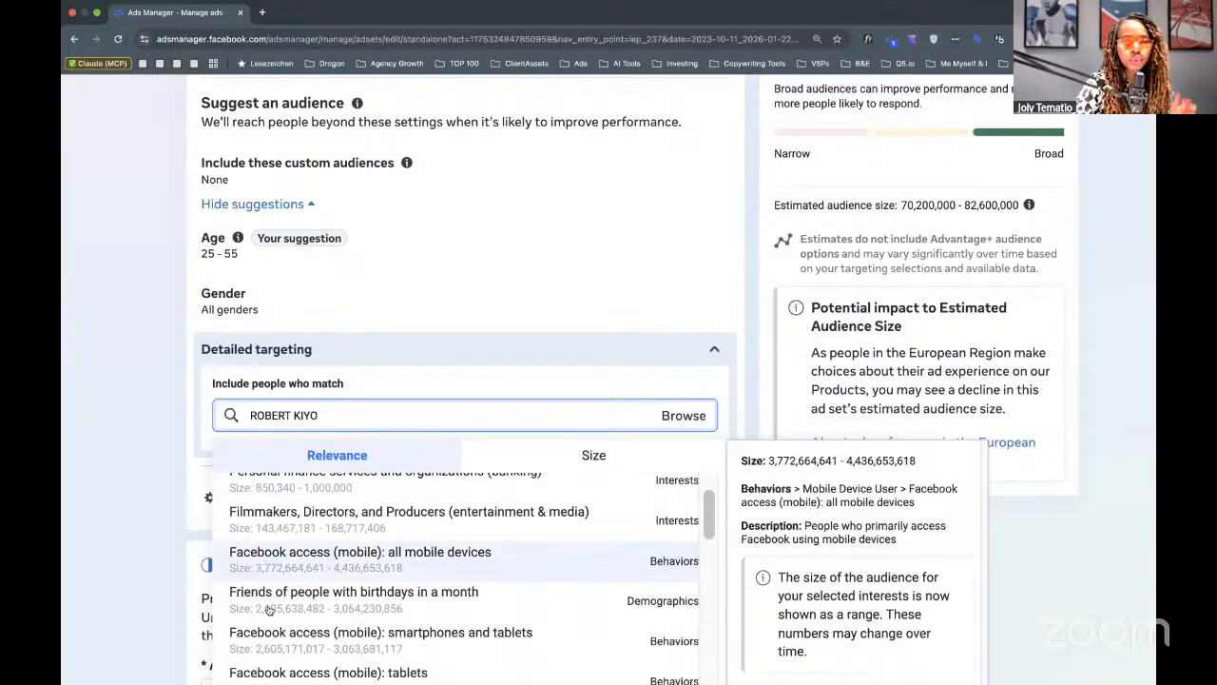
pyautogui.scroll(1, 269, 609)
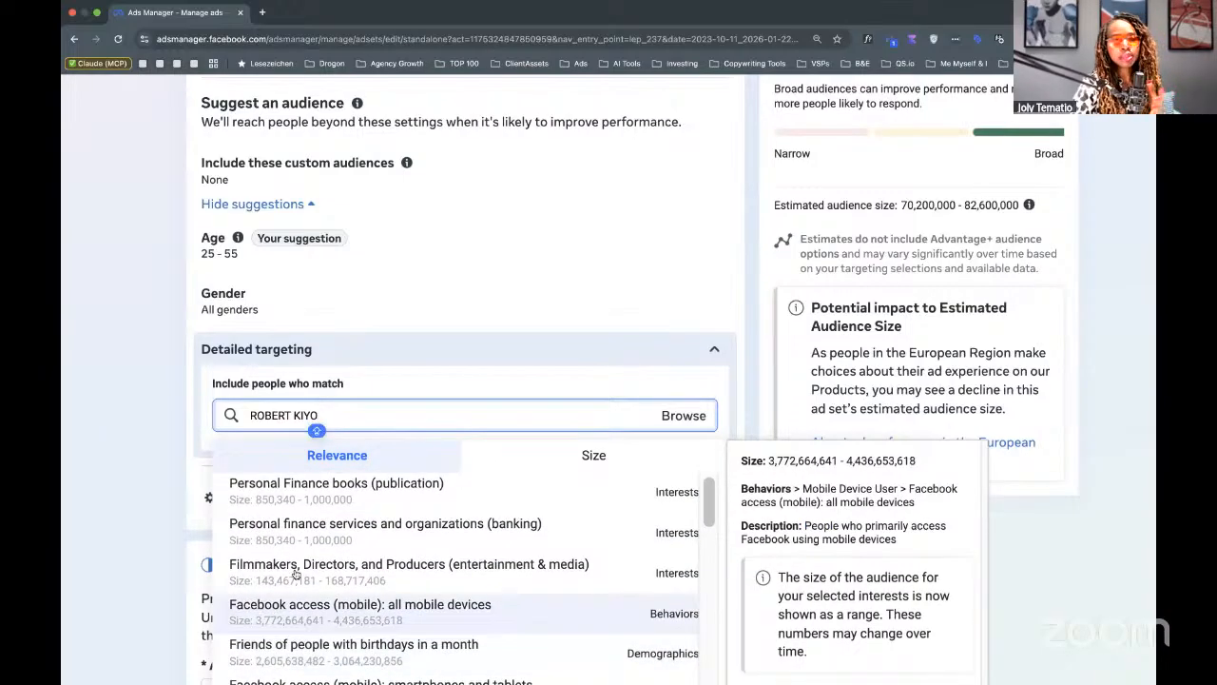
pyautogui.click(320, 487)
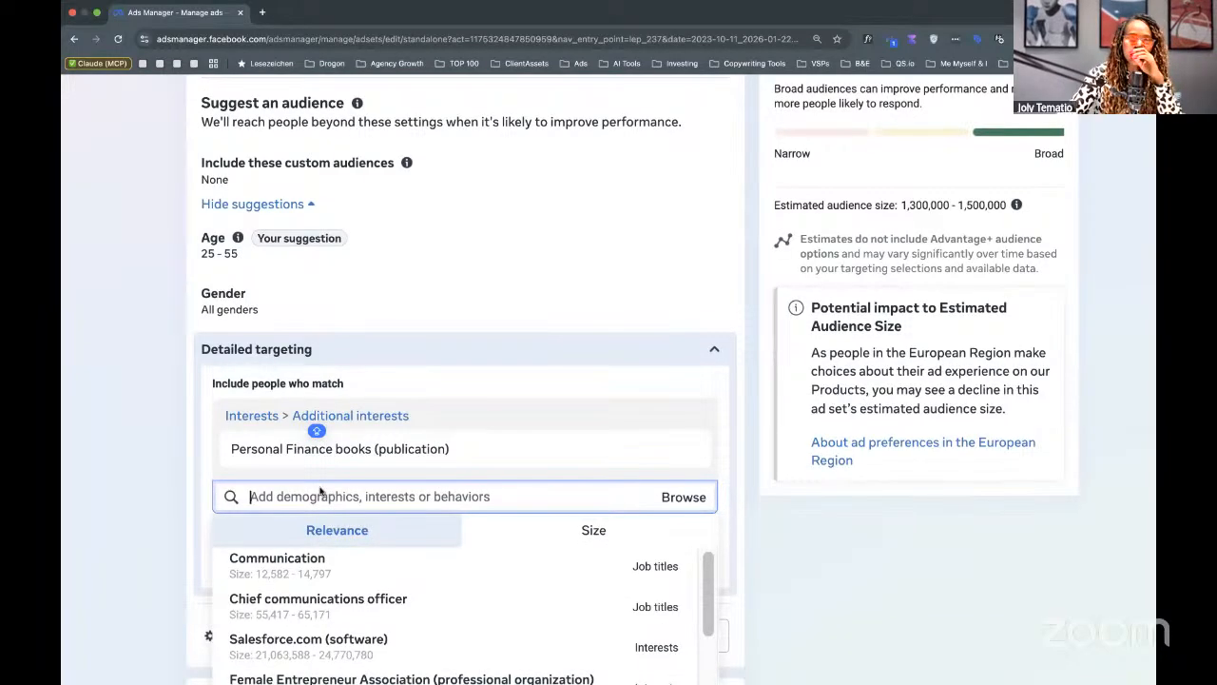
# Close the suggestion list, browse the targeting categories, and bring back the interest suggestions.
pyautogui.click(829, 523)
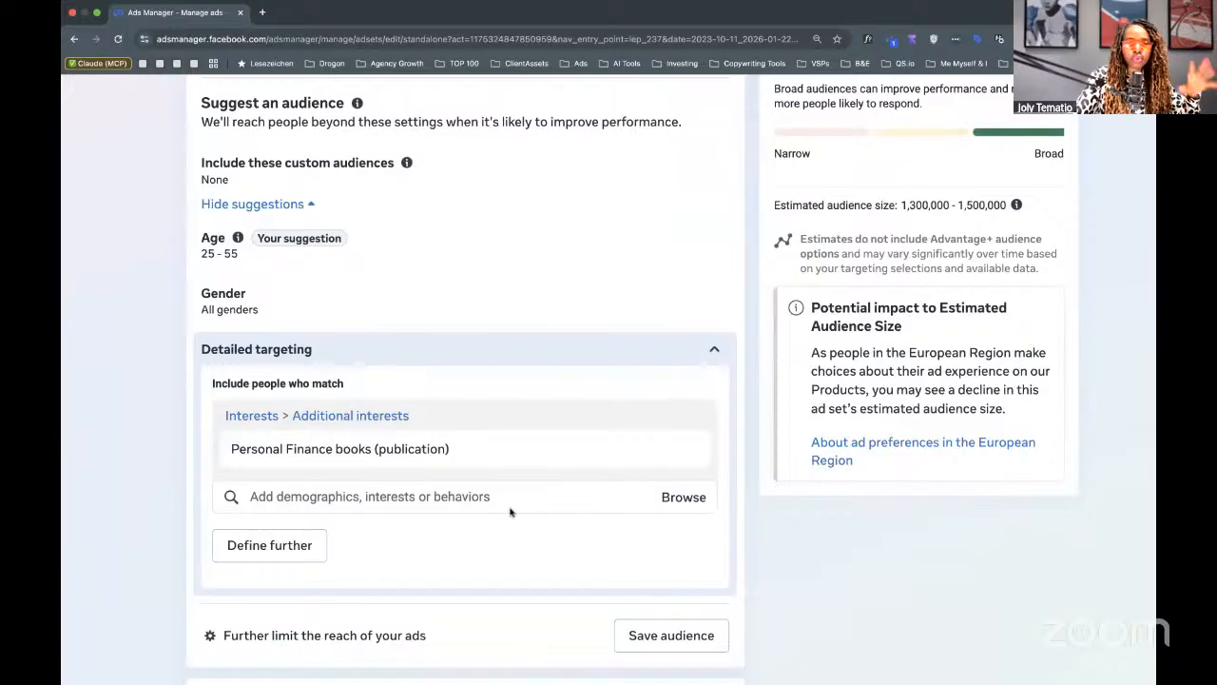
pyautogui.click(683, 498)
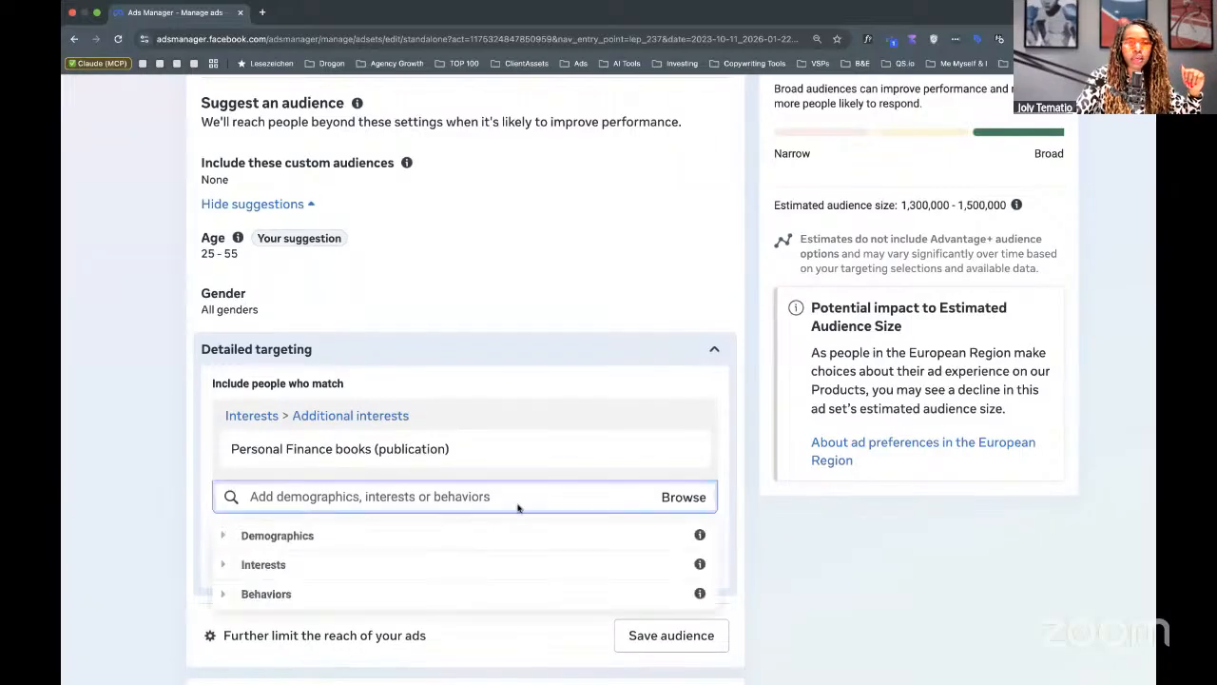
pyautogui.click(325, 492)
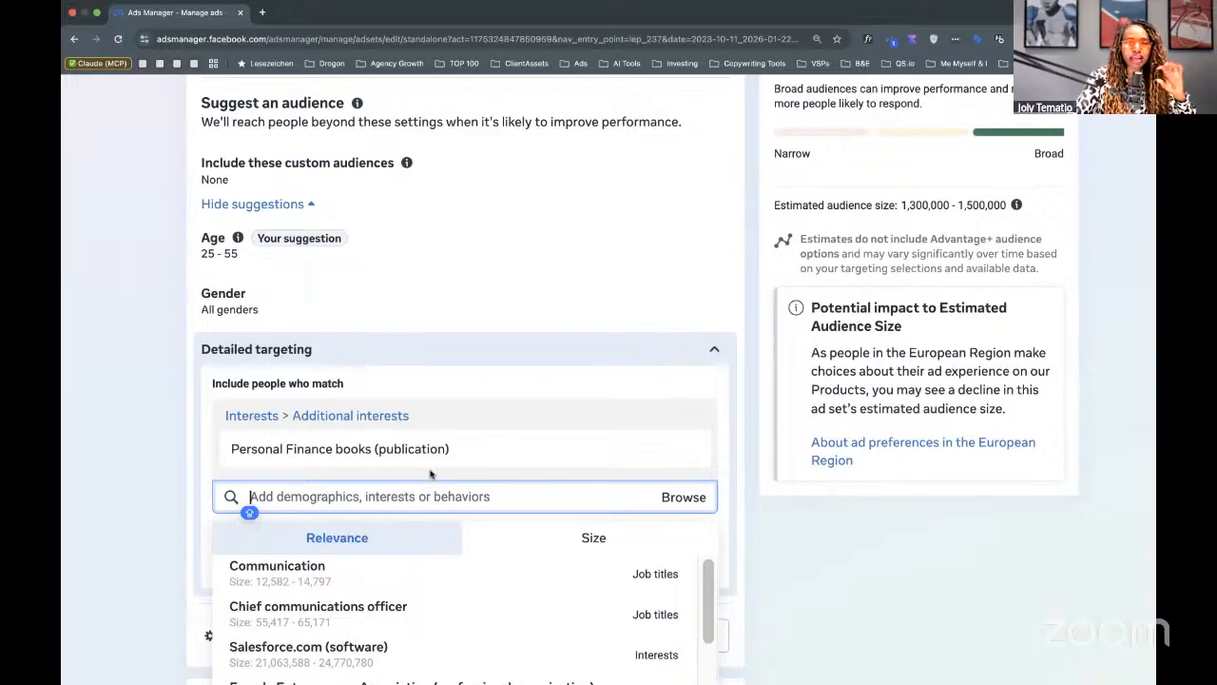
pyautogui.moveTo(403, 468)
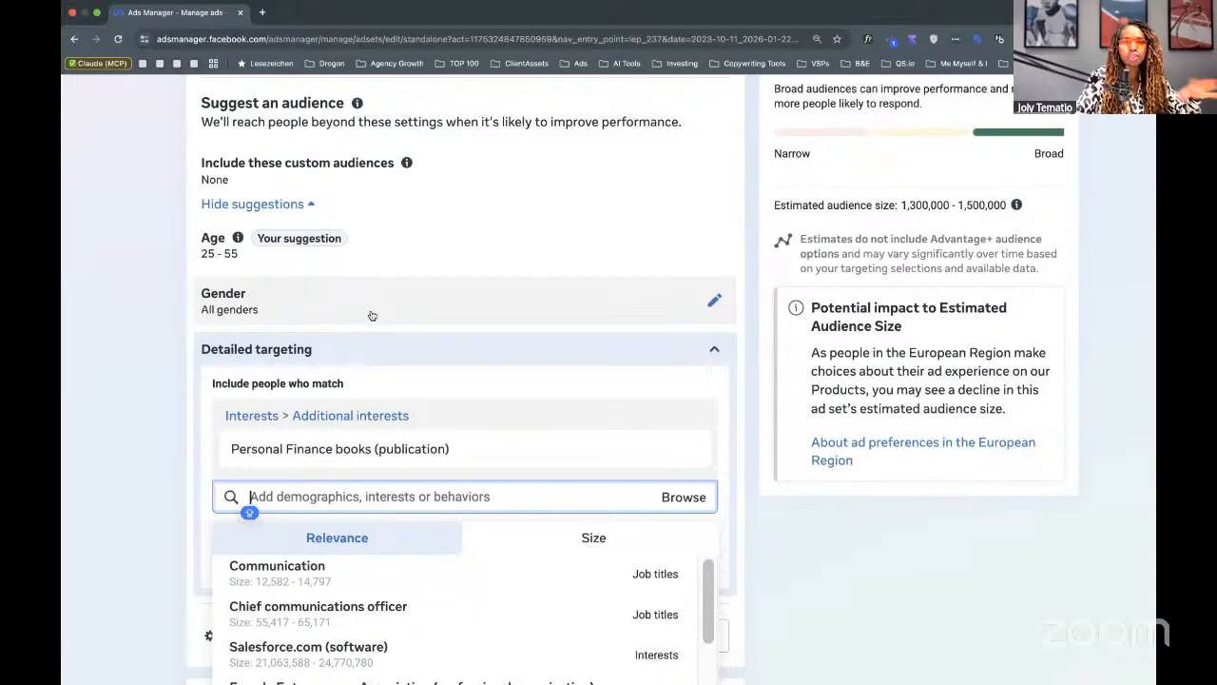
# Close the interest suggestions and scroll down to the Advantage+ placements with no exclusions.
pyautogui.click(749, 383)
pyautogui.scroll(-3, 747, 383)
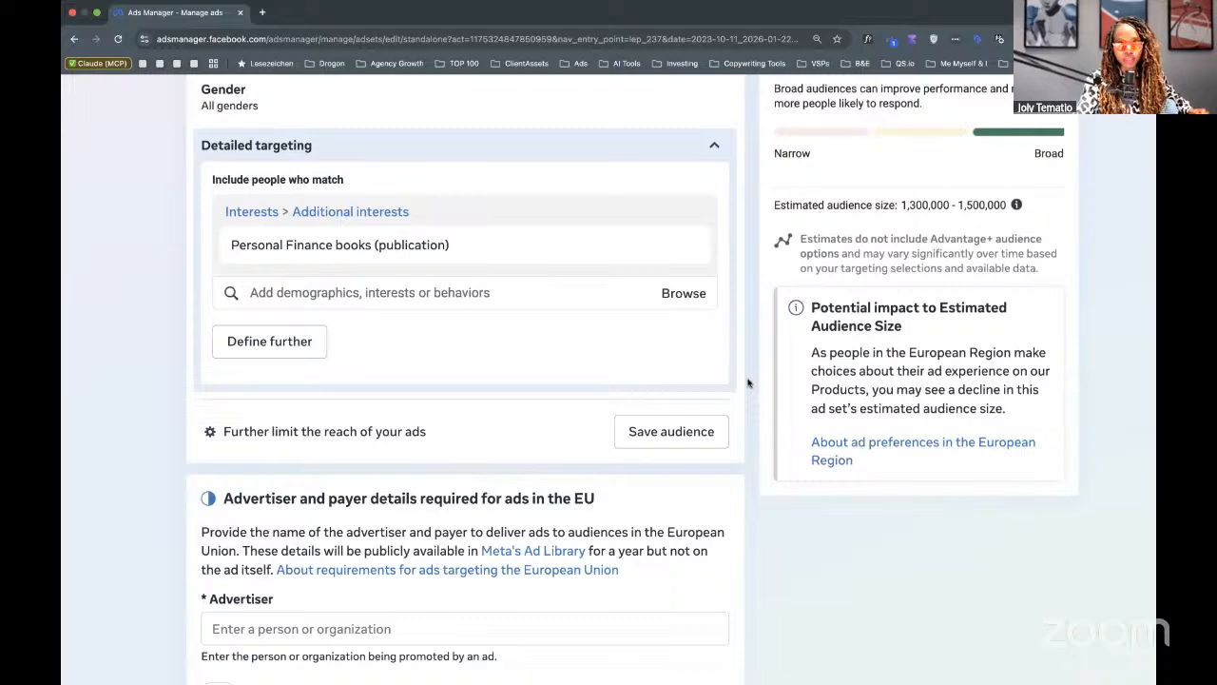
pyautogui.scroll(-5, 748, 382)
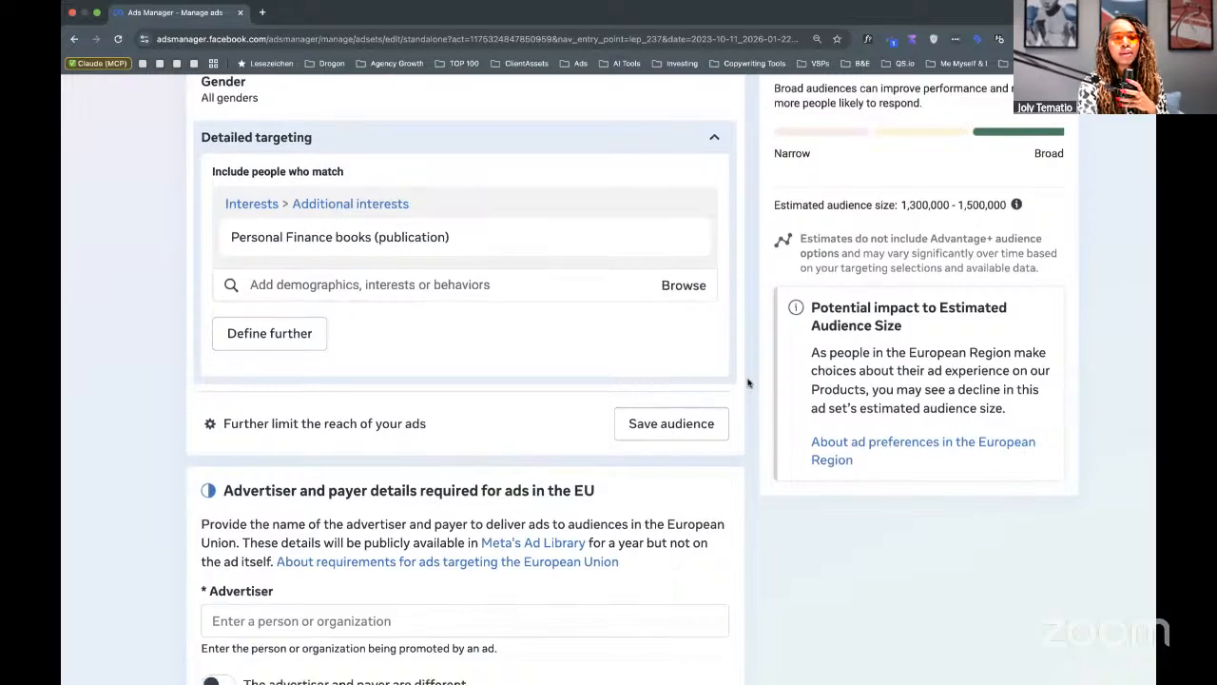
pyautogui.scroll(-5, 748, 383)
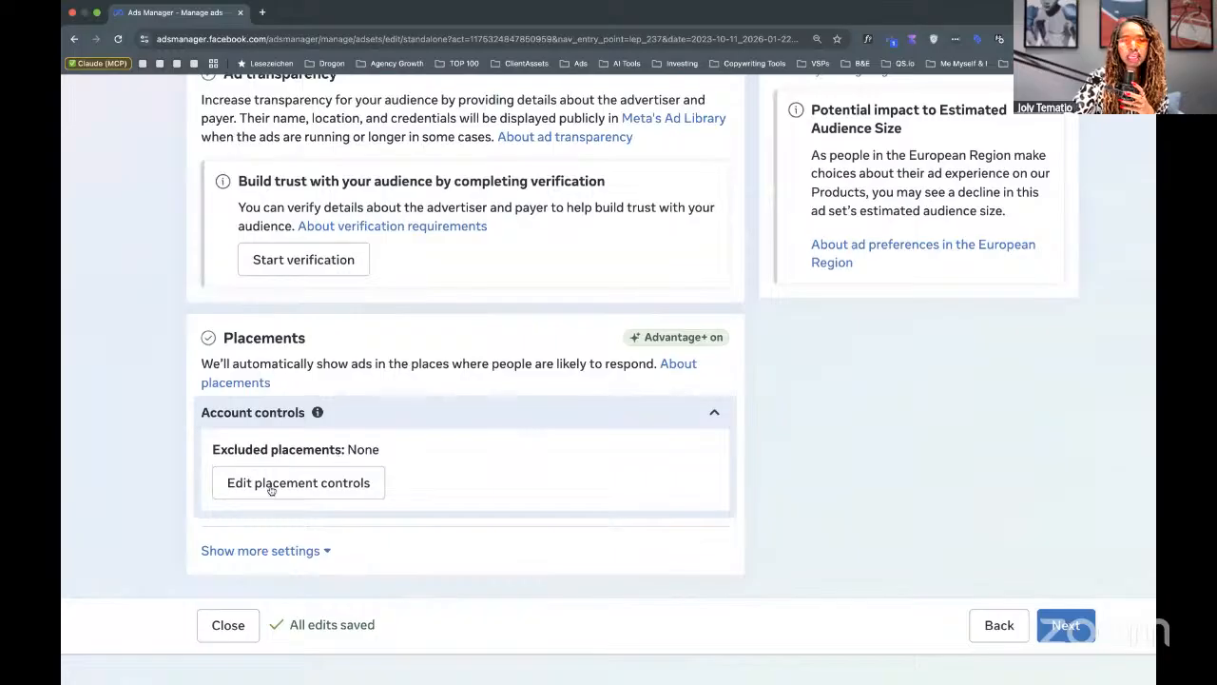
# Show the extra placement settings and confirm all devices, platforms, placements and skippable ads are included.
pyautogui.click(275, 549)
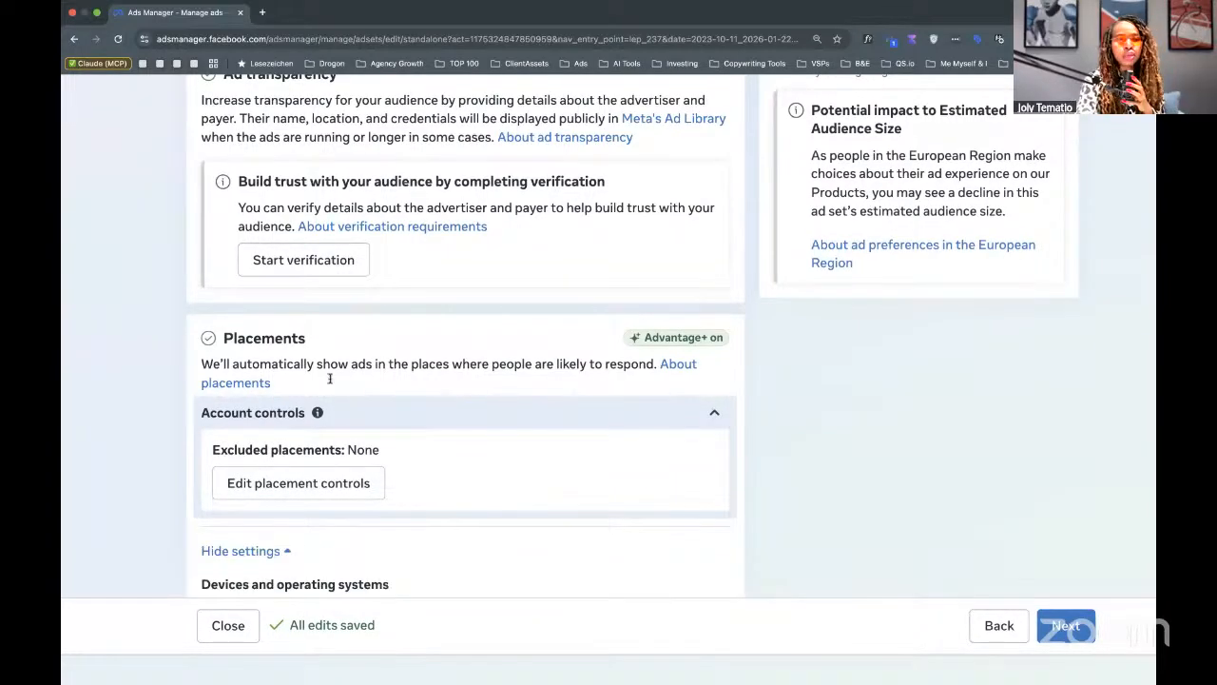
pyautogui.scroll(-3, 330, 378)
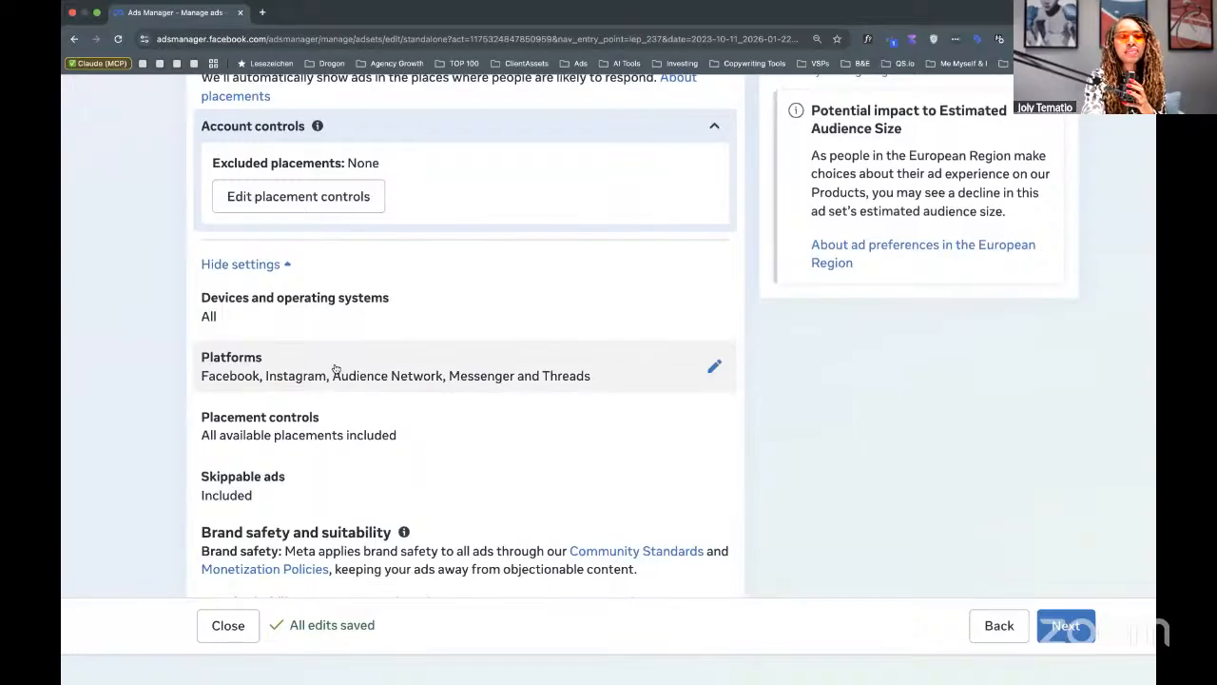
pyautogui.scroll(2, 335, 369)
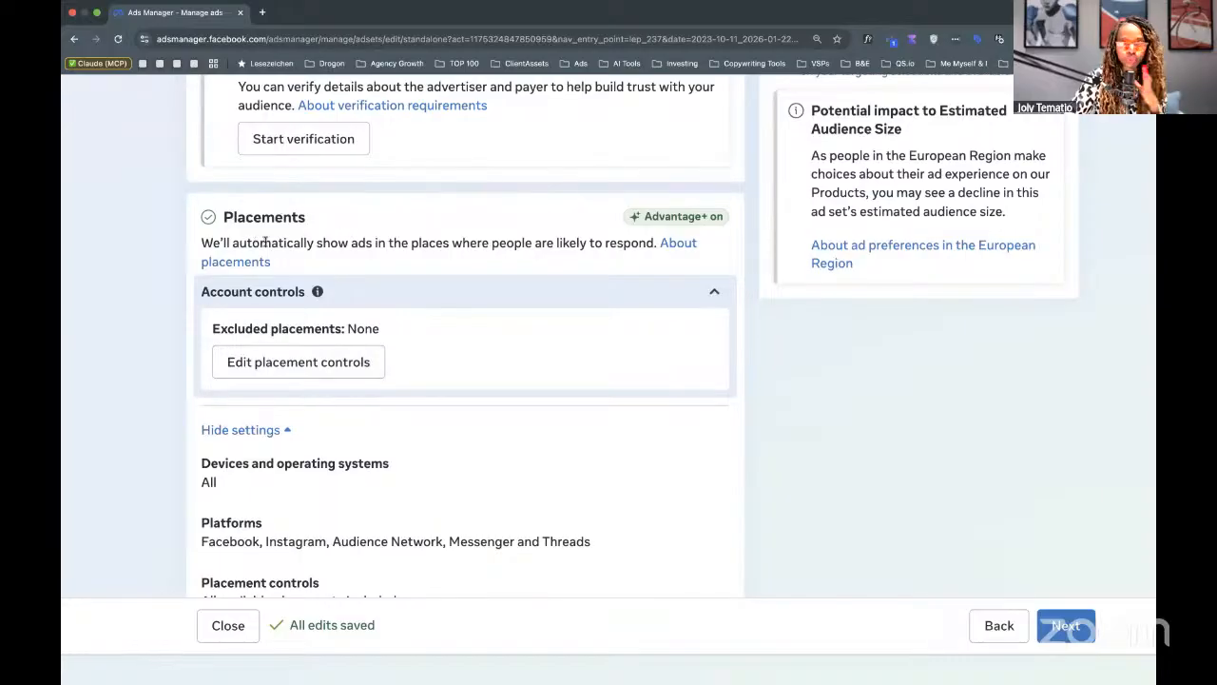
pyautogui.scroll(-1, 426, 243)
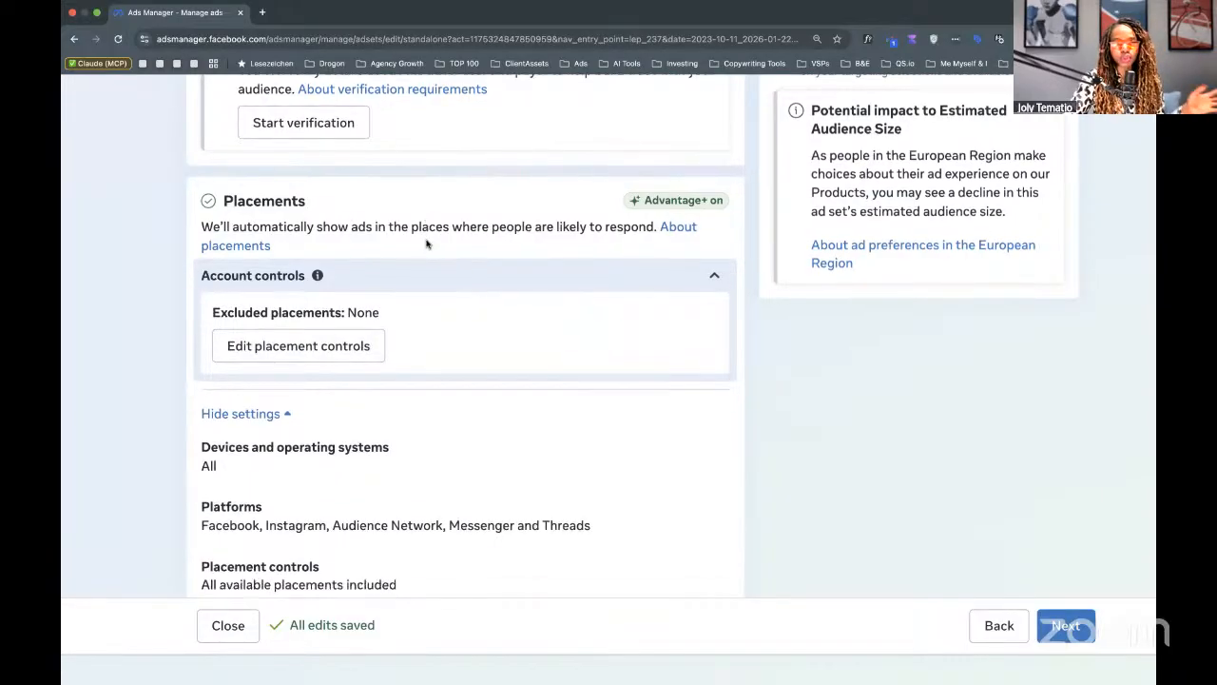
pyautogui.scroll(-5, 426, 244)
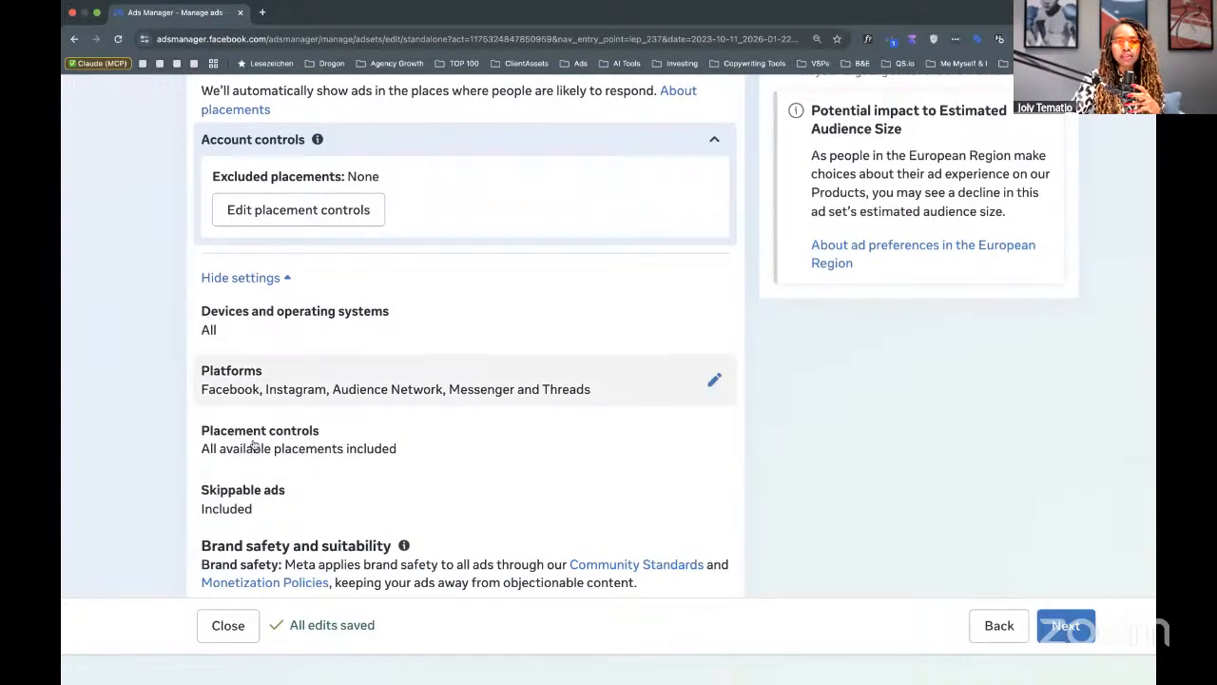
pyautogui.scroll(-3, 345, 500)
pyautogui.scroll(3, 346, 500)
pyautogui.scroll(-1, 346, 500)
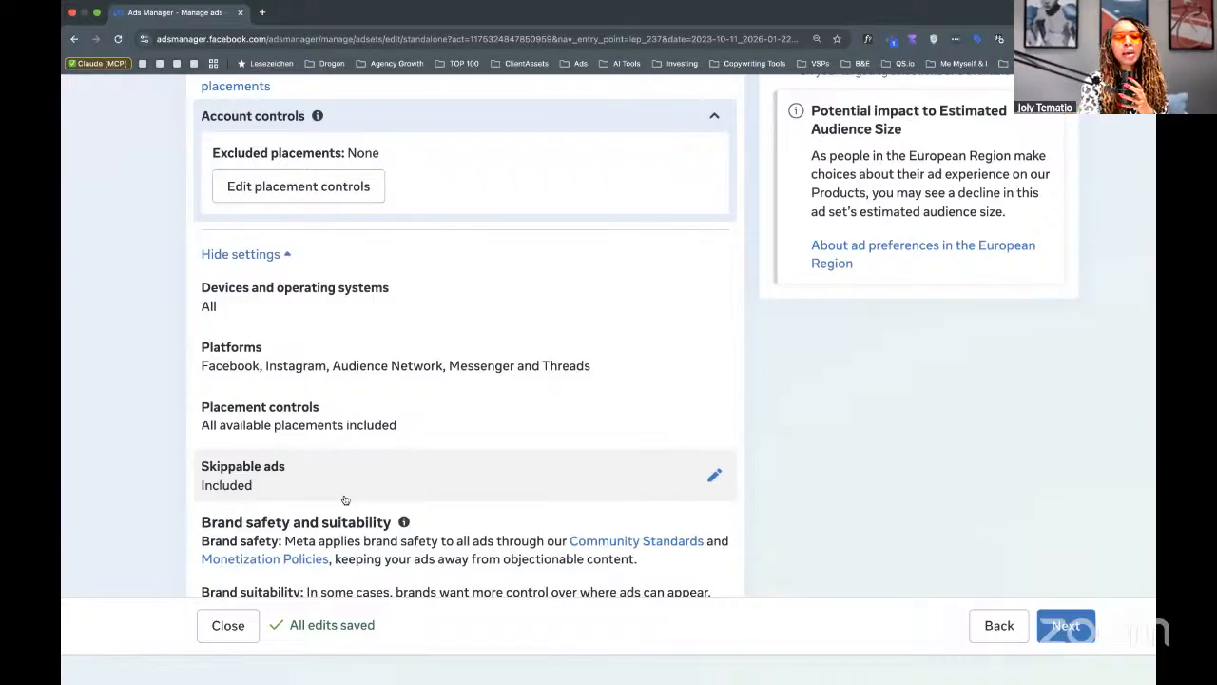
pyautogui.hotkey('ctrl', '-')
pyautogui.hotkey('ctrl', '-')
pyautogui.hotkey('ctrl', '-')
pyautogui.hotkey('ctrl', '-')
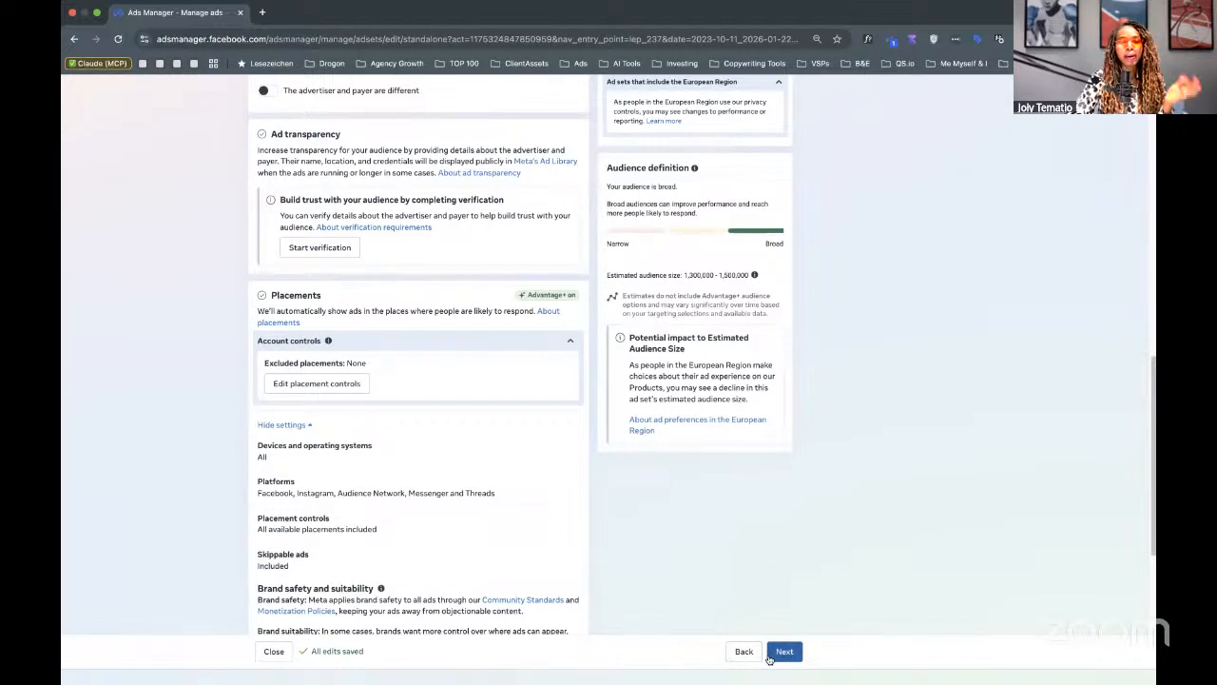
# Continue to the ad level, collapse the verification notice, and review Identity, Ad setup and Format.
pyautogui.click(769, 657)
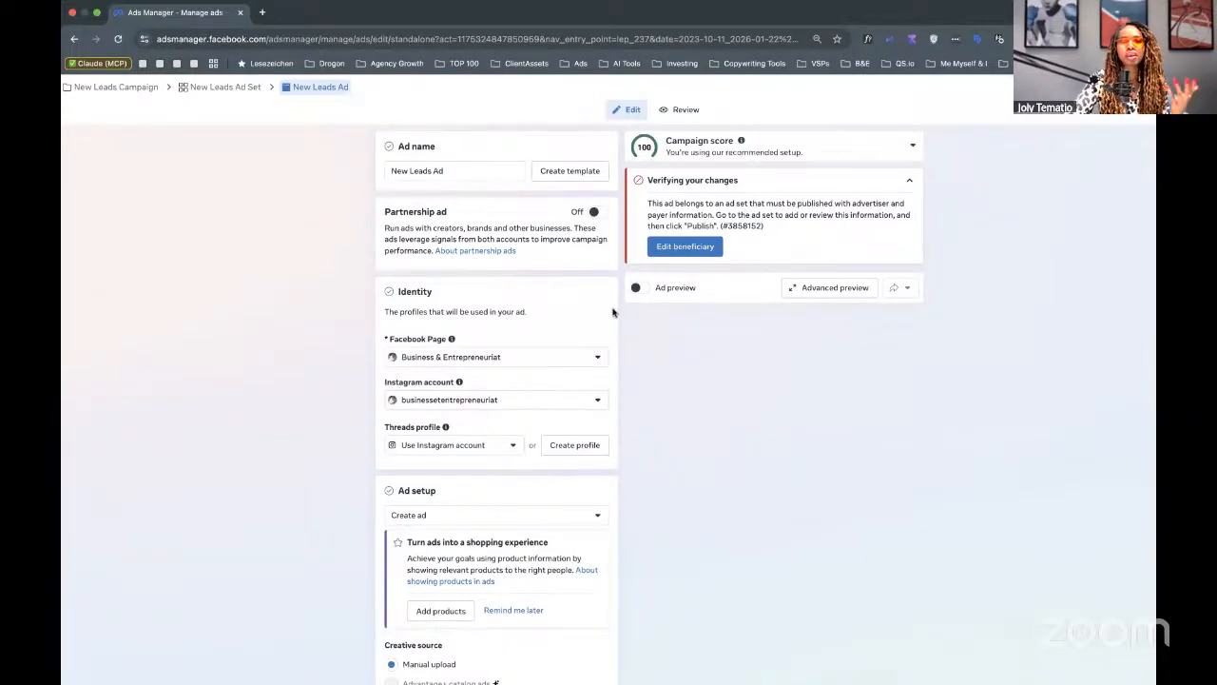
pyautogui.click(900, 181)
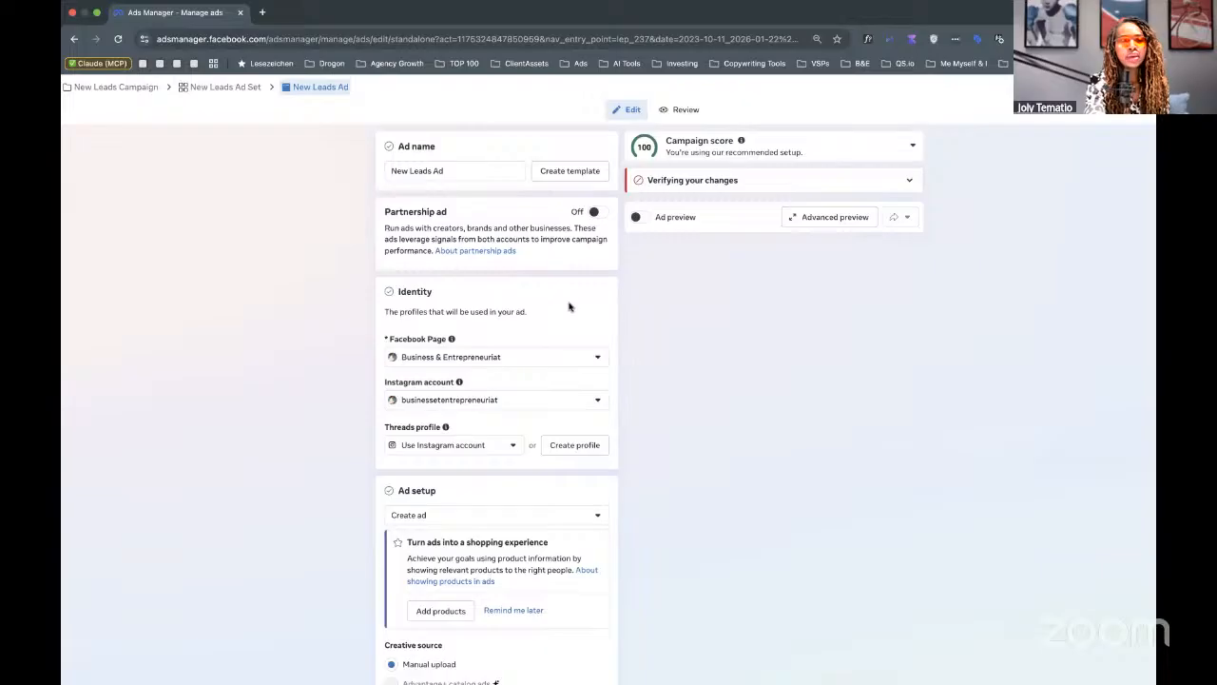
pyautogui.scroll(5, 570, 307)
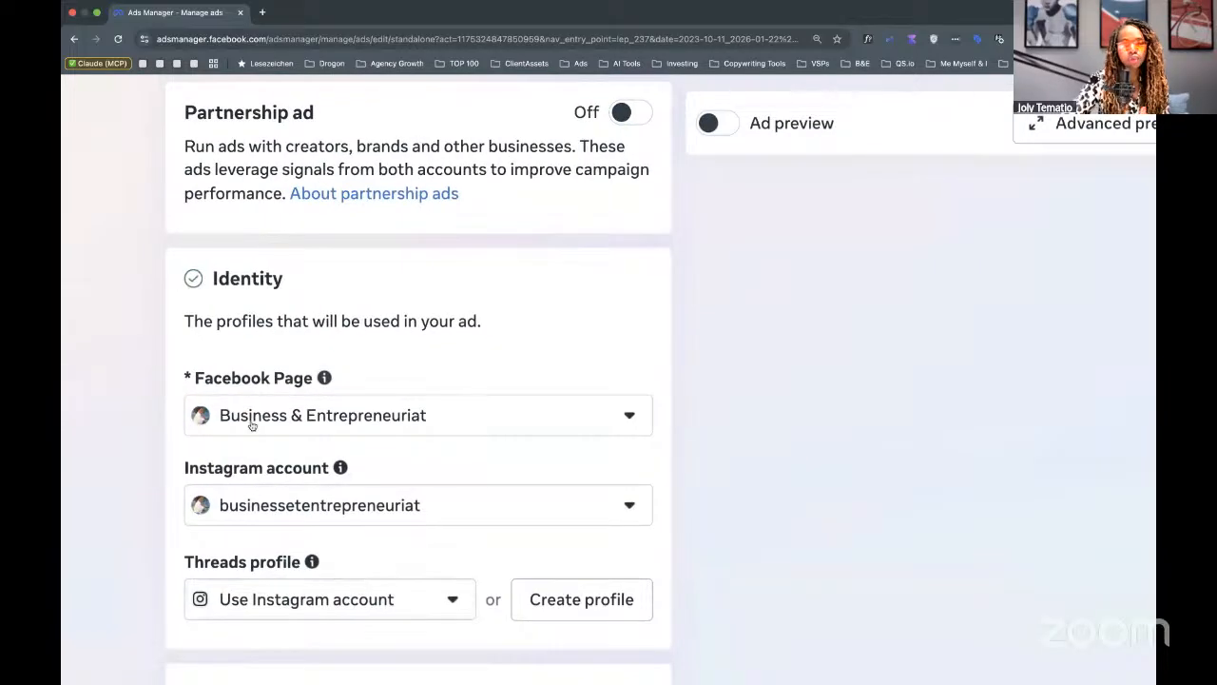
pyautogui.scroll(-5, 369, 549)
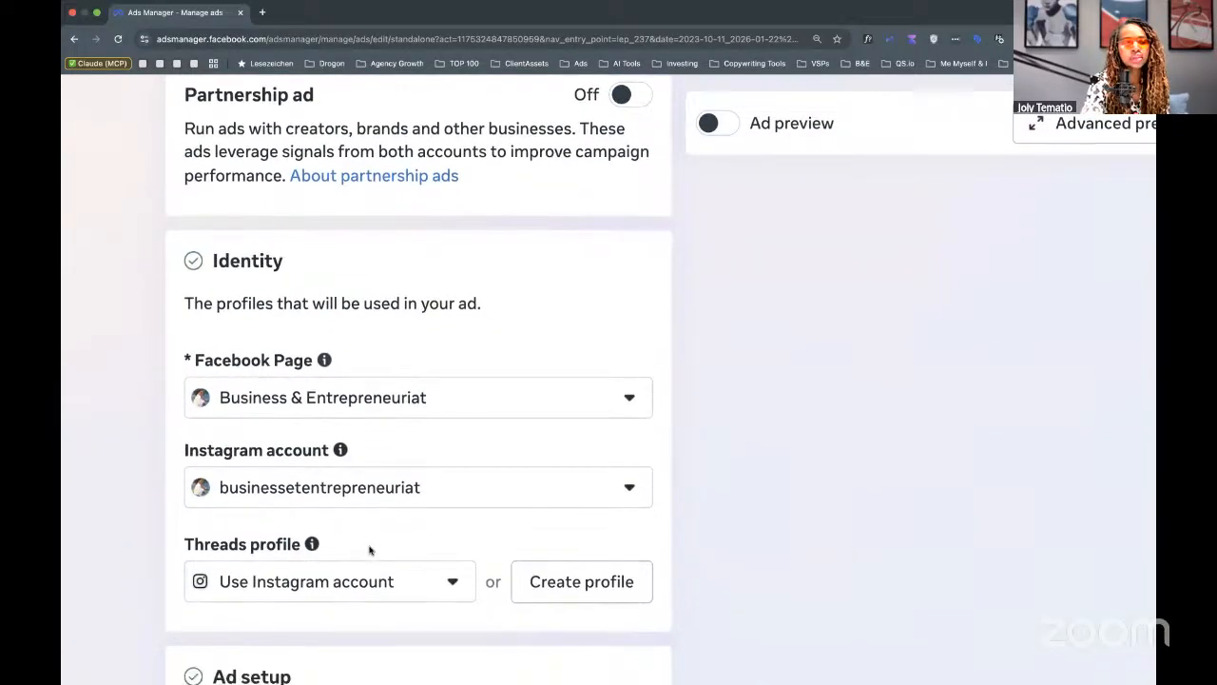
pyautogui.scroll(-1, 370, 550)
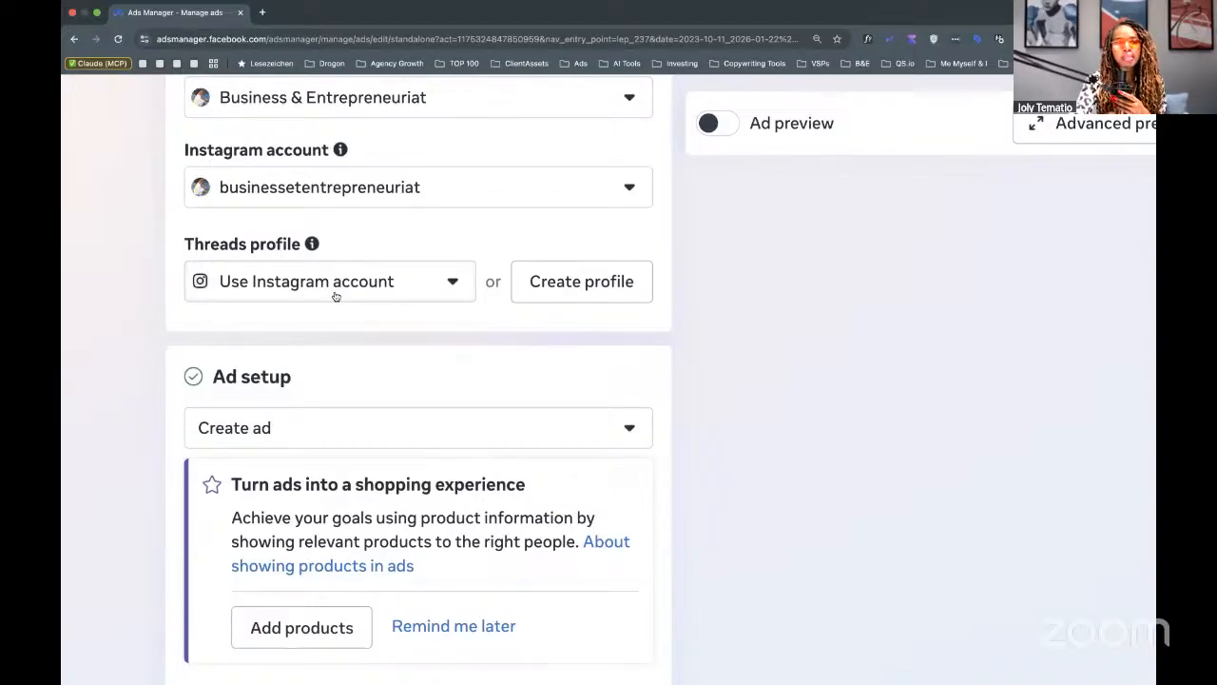
pyautogui.scroll(-2, 335, 296)
pyautogui.scroll(-3, 335, 296)
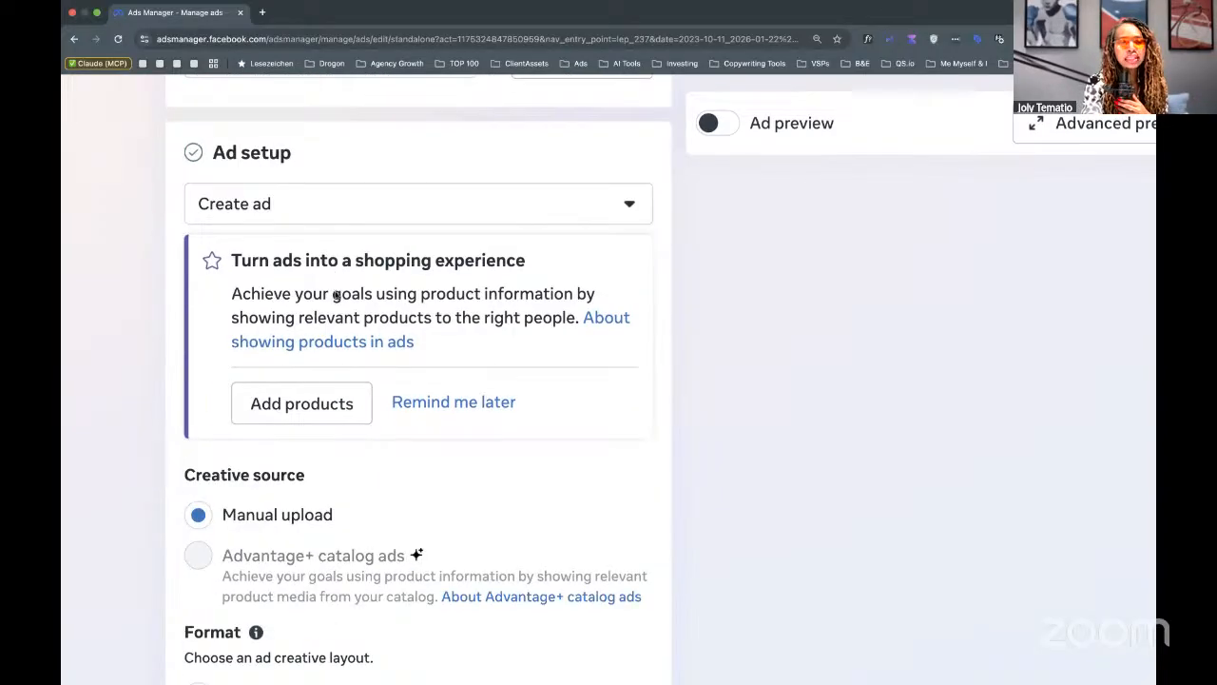
pyautogui.scroll(-5, 337, 293)
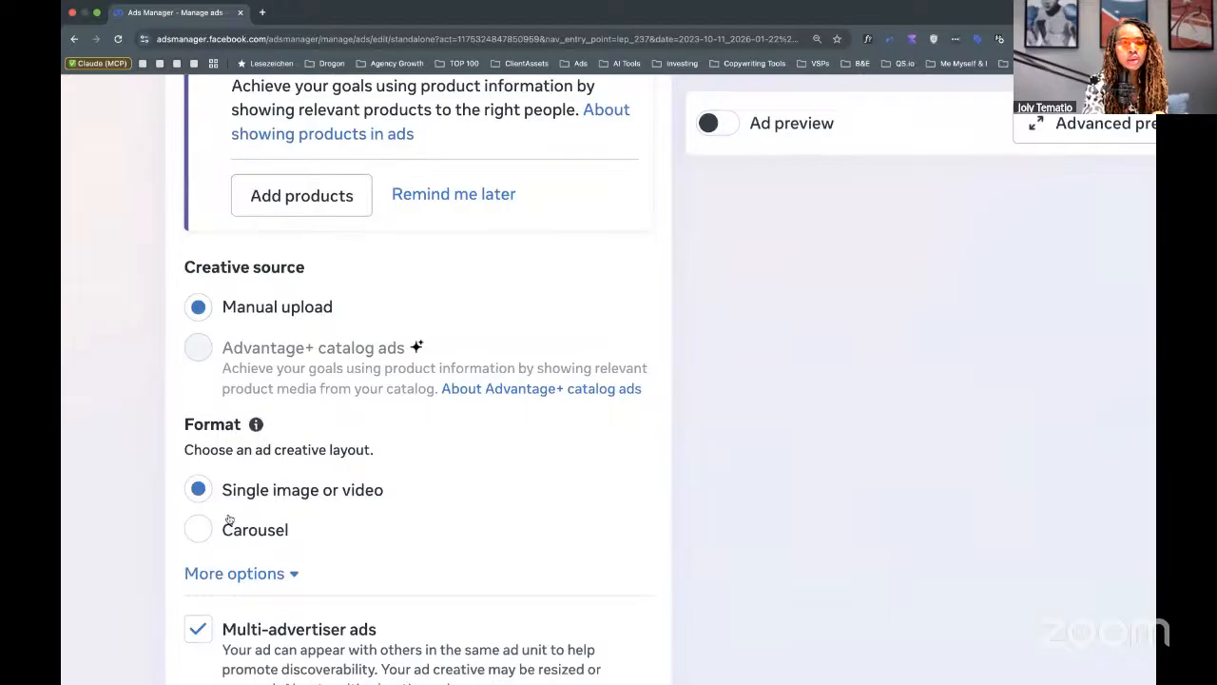
pyautogui.scroll(-1, 223, 540)
pyautogui.scroll(-4, 224, 540)
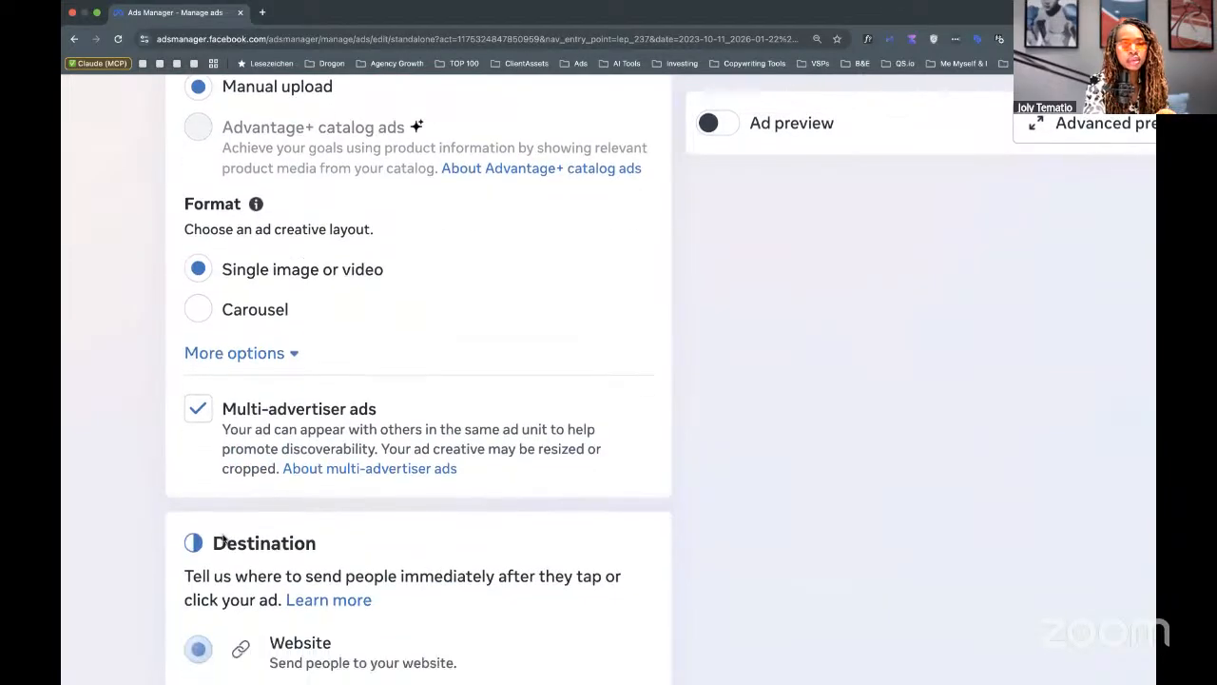
pyautogui.scroll(-1, 223, 535)
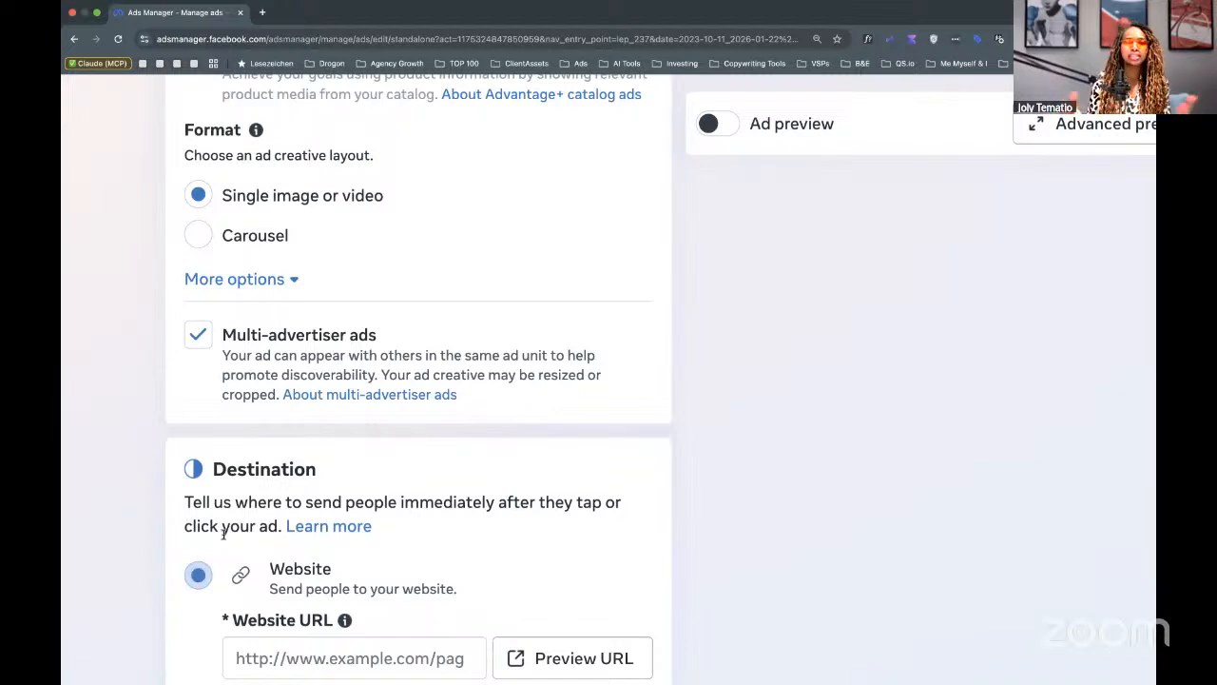
pyautogui.click(269, 665)
pyautogui.scroll(-2, 267, 675)
pyautogui.scroll(-6, 268, 675)
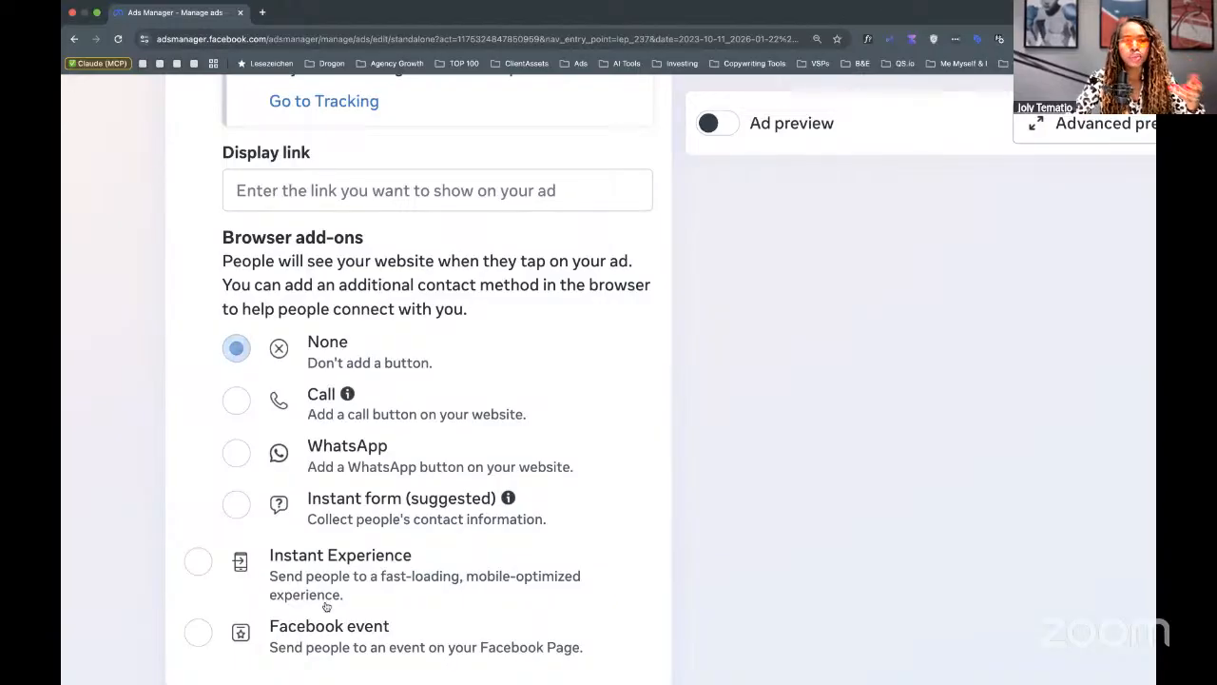
pyautogui.scroll(-1, 326, 606)
pyautogui.scroll(-4, 326, 606)
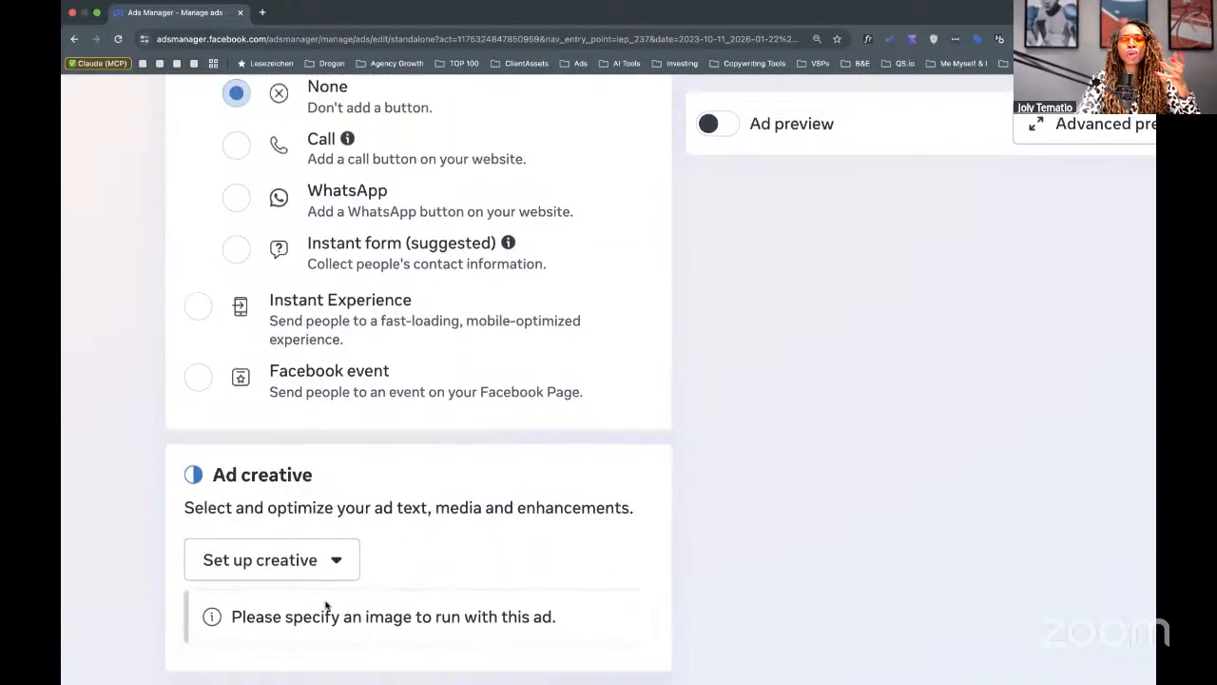
pyautogui.scroll(-5, 326, 605)
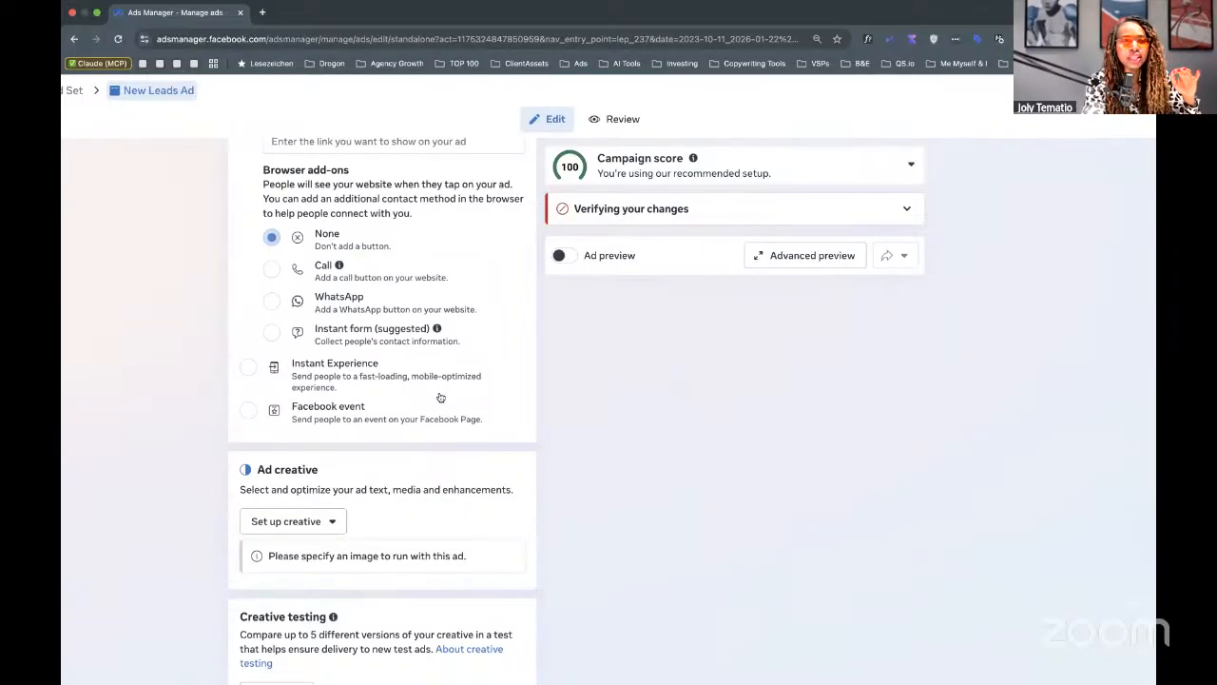
pyautogui.press('super+minus')
pyautogui.press('super+minus')
pyautogui.press('super+minus')
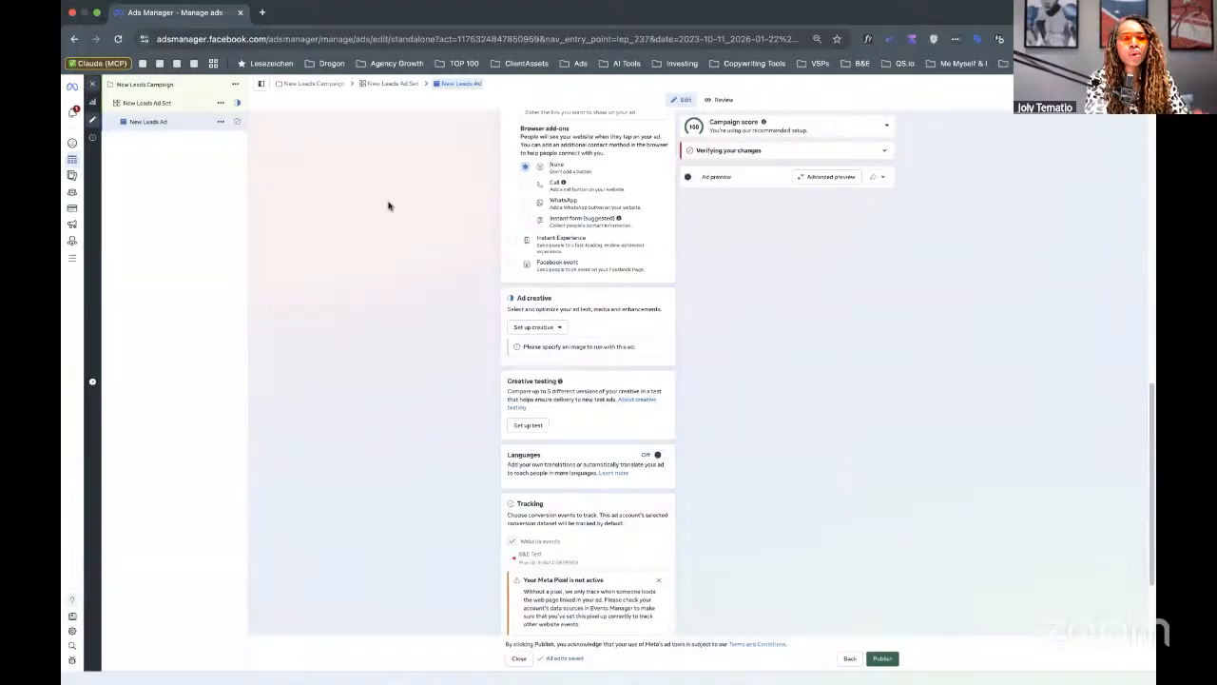
pyautogui.scroll(-3, 594, 309)
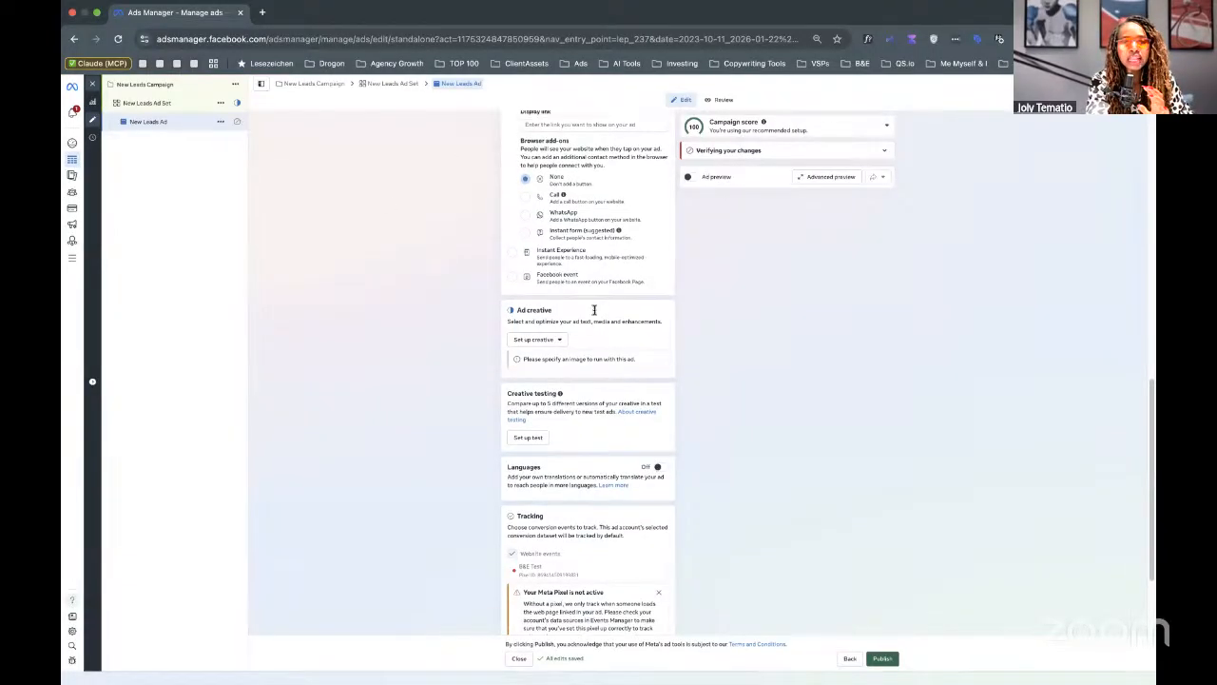
pyautogui.scroll(-1, 525, 355)
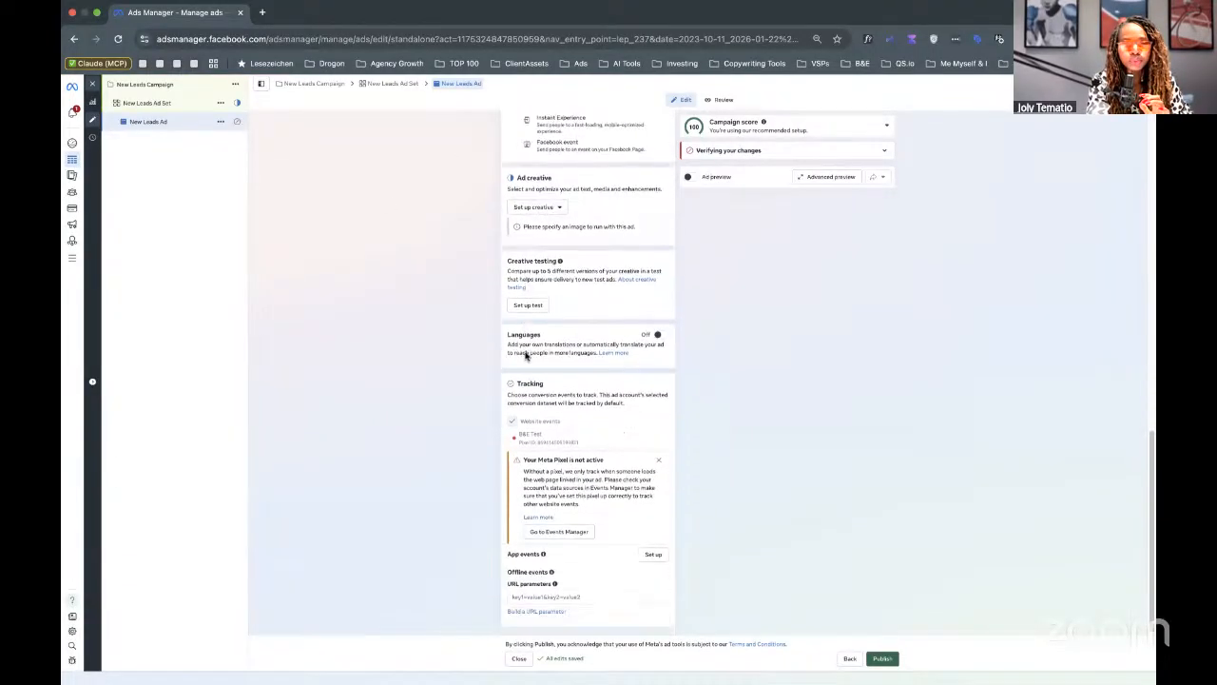
pyautogui.scroll(5, 531, 415)
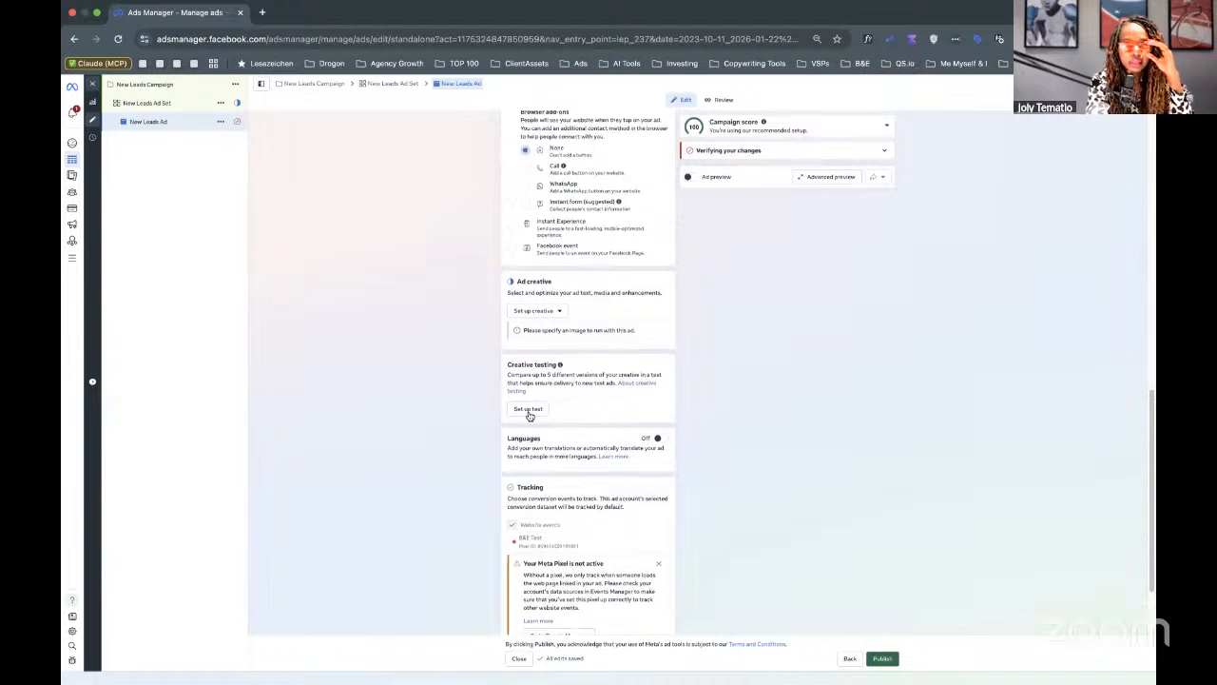
pyautogui.scroll(3, 532, 415)
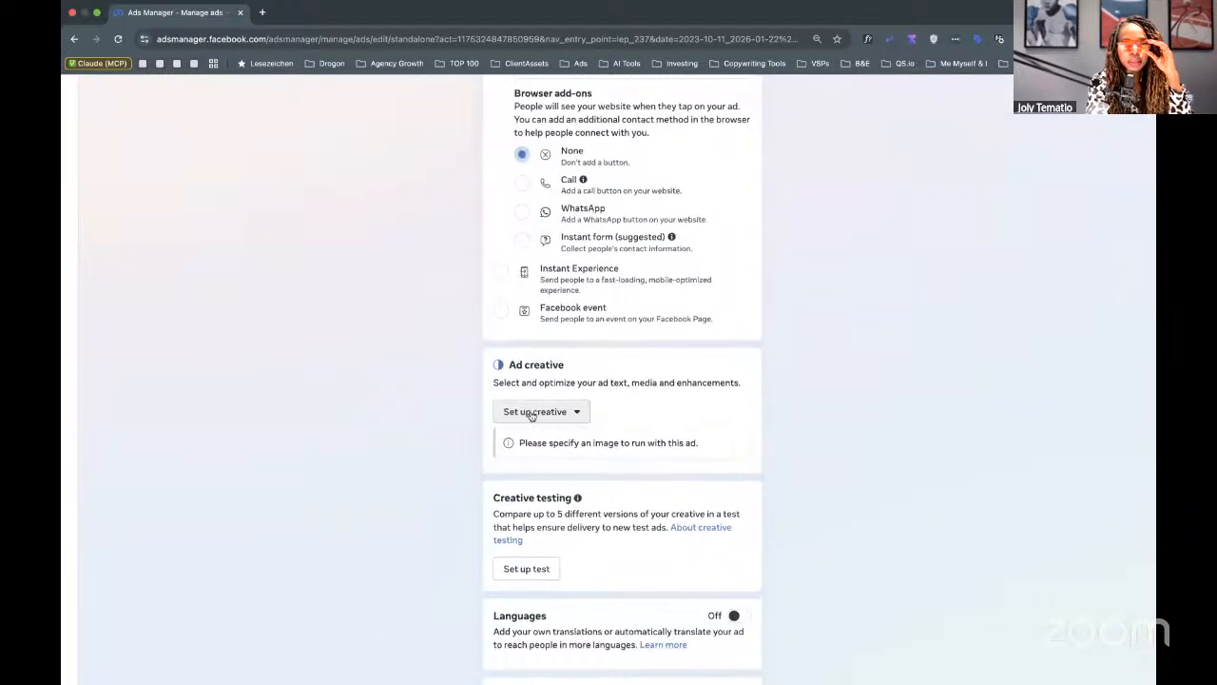
pyautogui.scroll(8, 530, 415)
pyautogui.scroll(4, 532, 415)
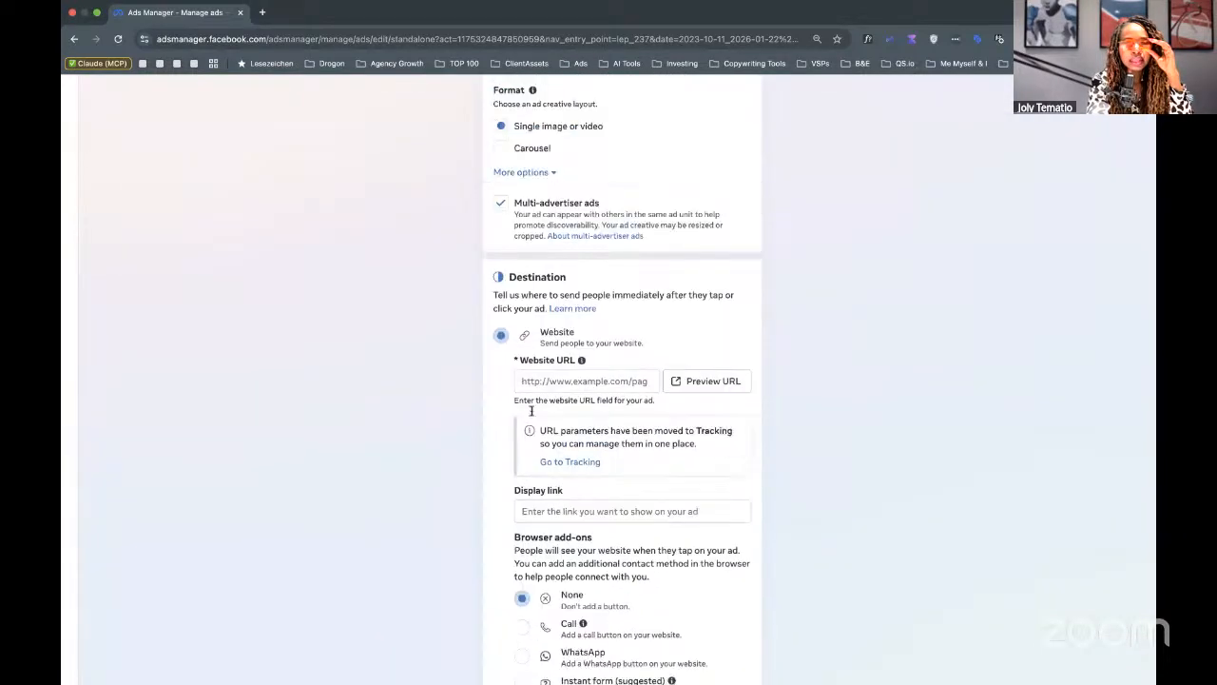
pyautogui.scroll(2, 546, 374)
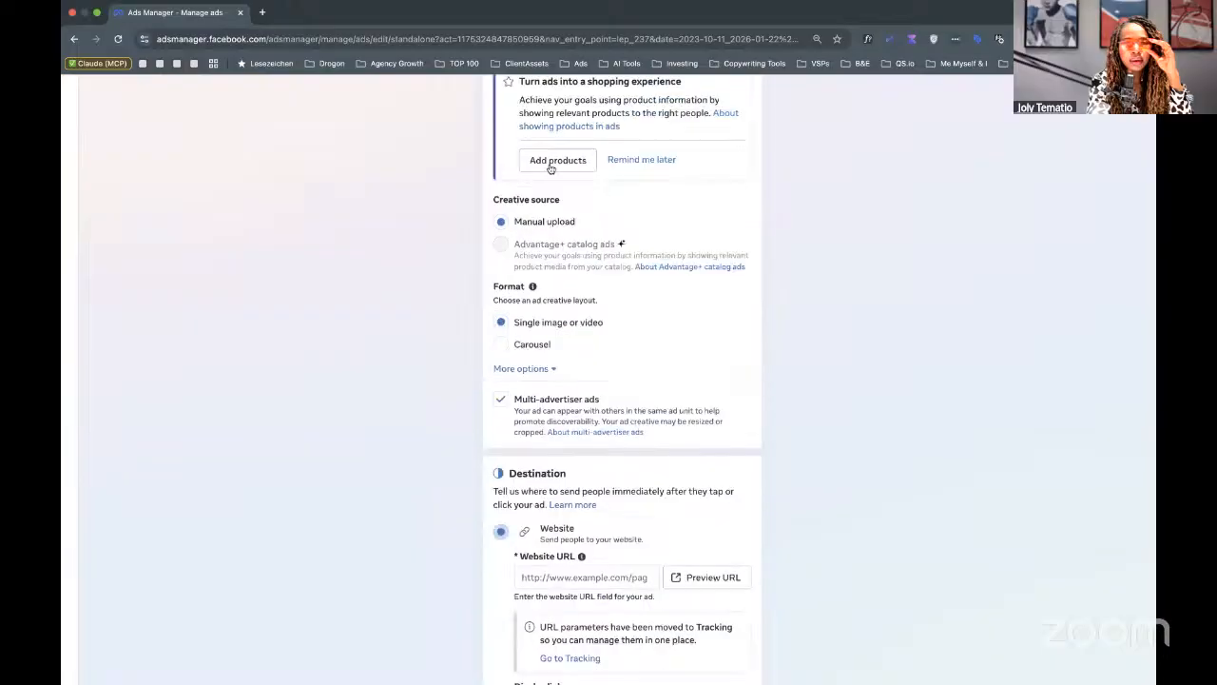
pyautogui.scroll(-3, 550, 169)
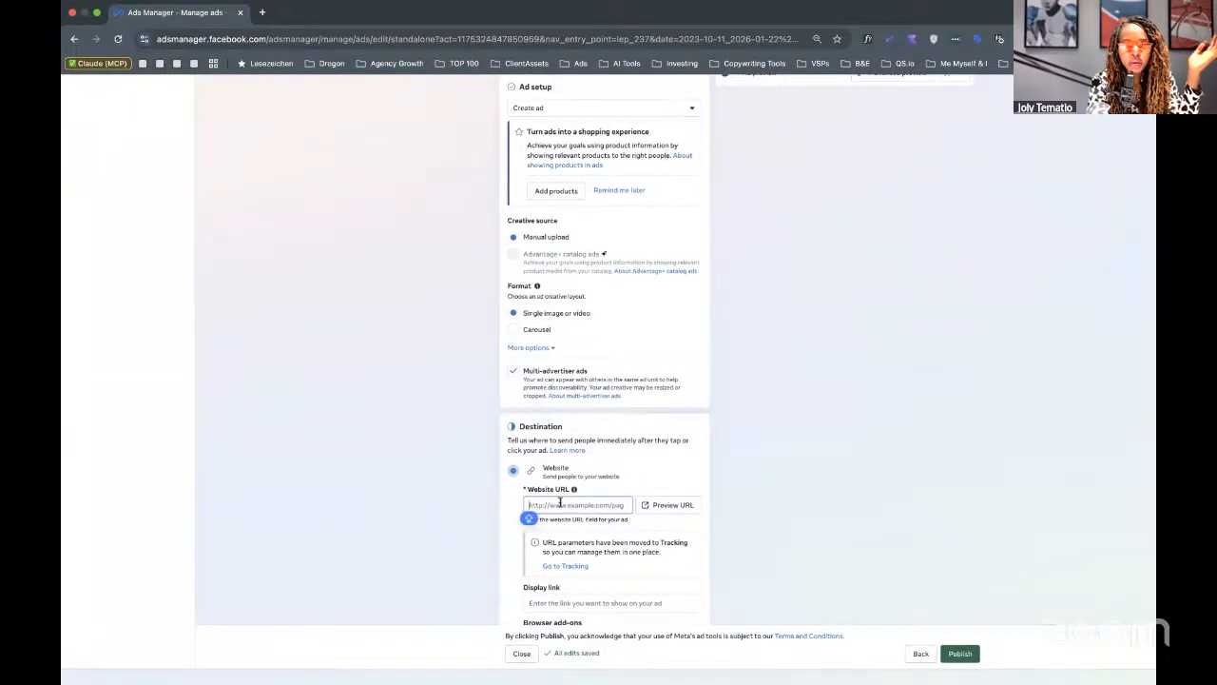
pyautogui.scroll(-3, 559, 494)
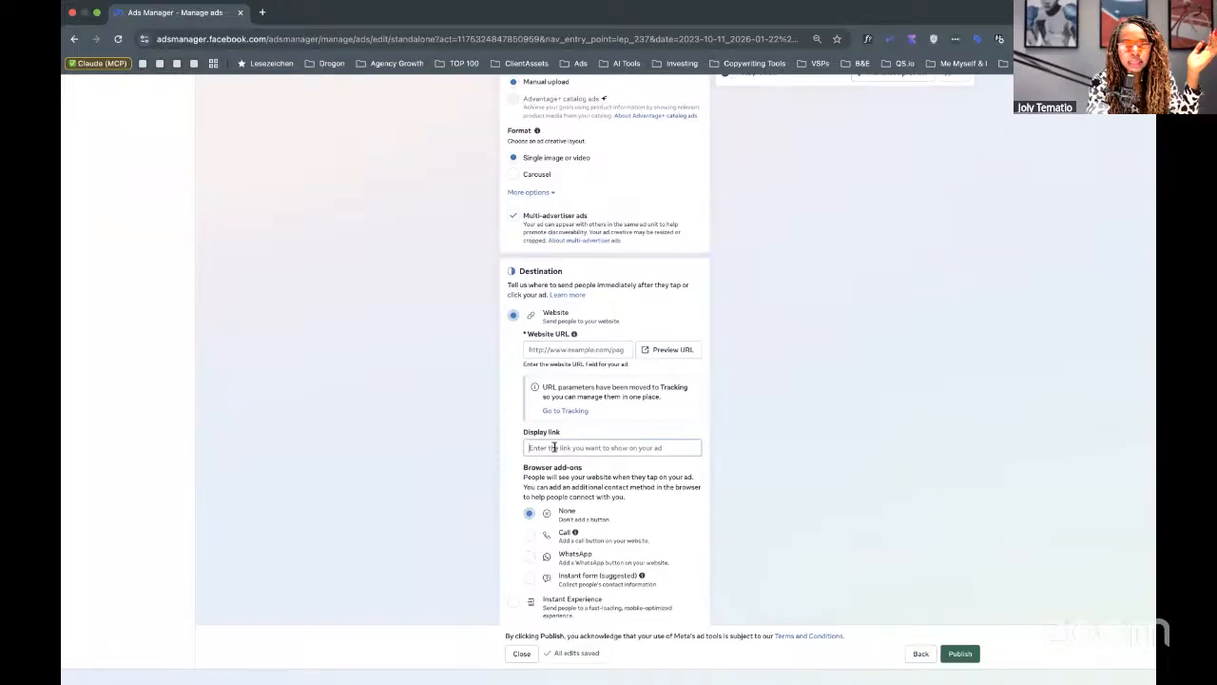
pyautogui.scroll(-1, 555, 449)
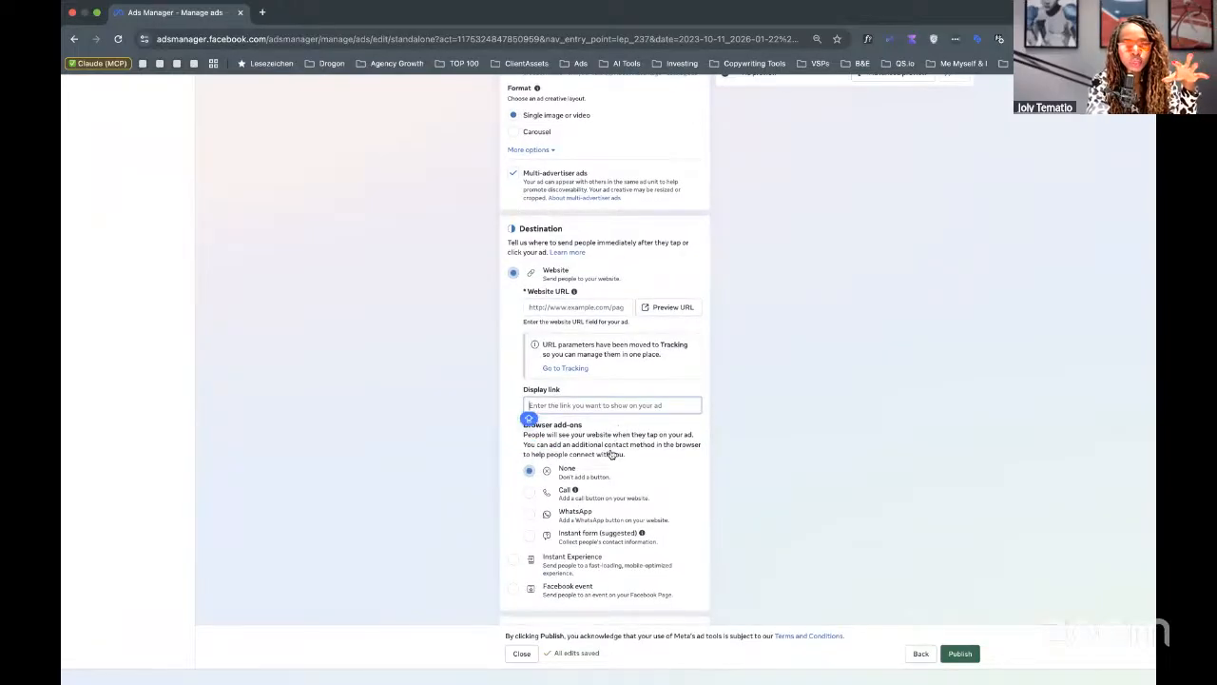
pyautogui.scroll(-4, 609, 450)
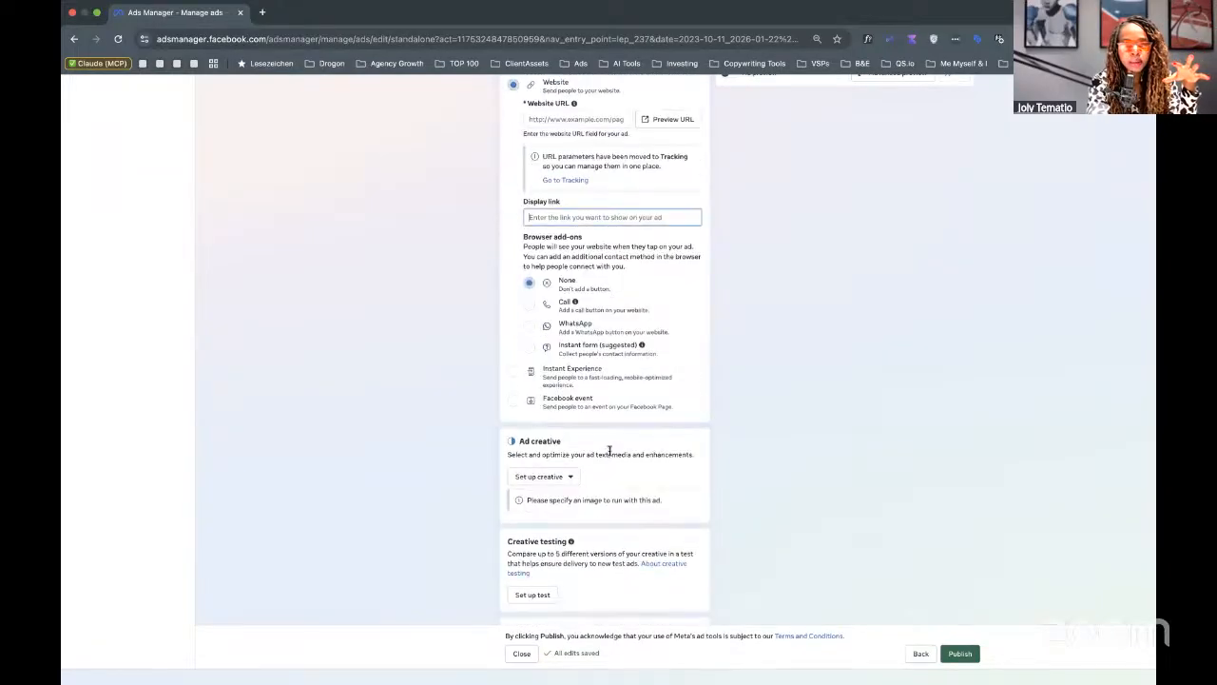
# Choose Image ad as the creative type and start entering its source URL.
pyautogui.click(559, 466)
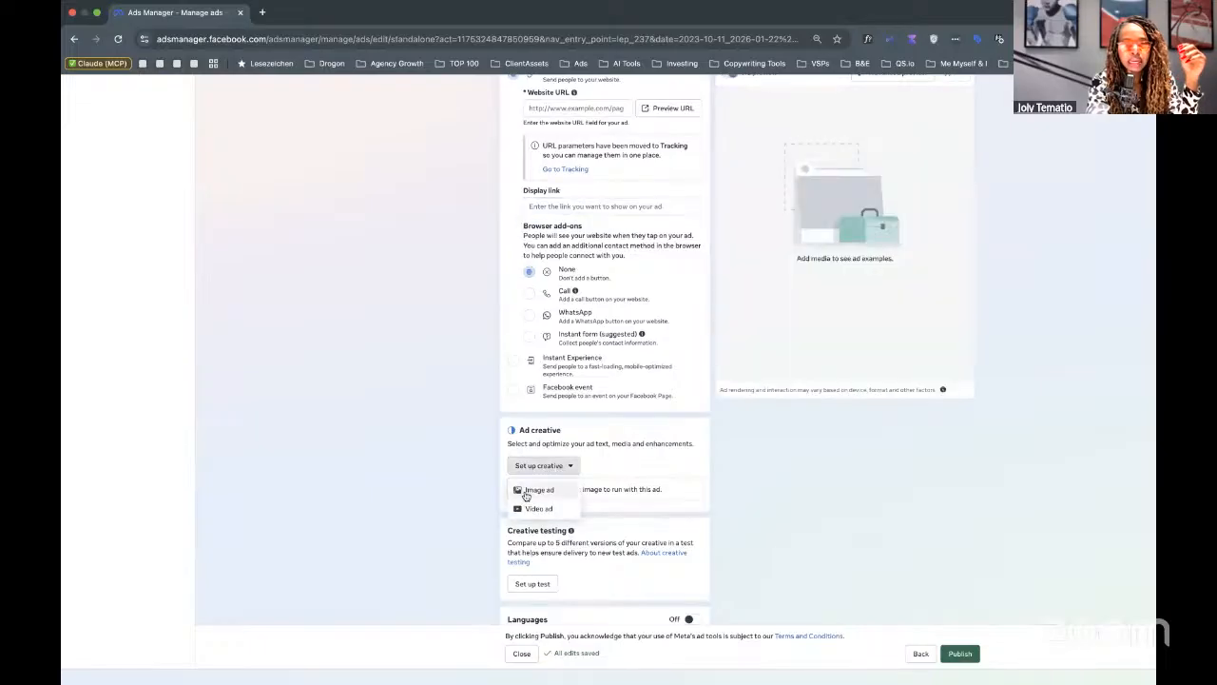
pyautogui.click(532, 489)
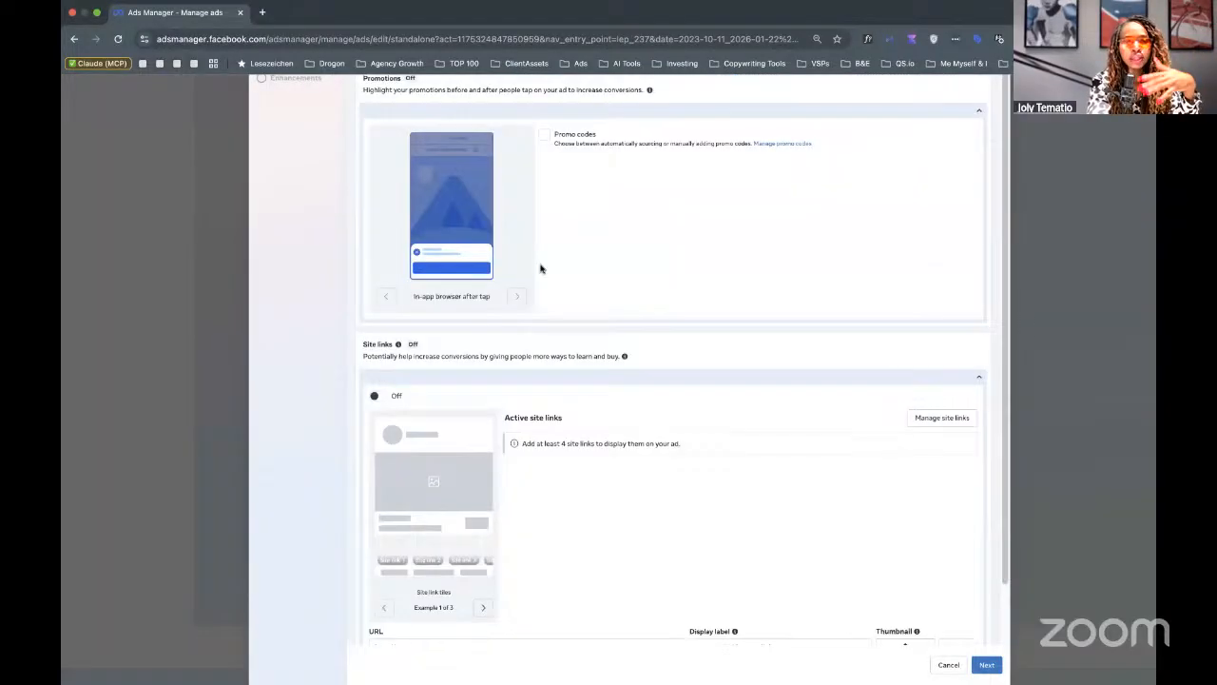
pyautogui.scroll(3, 540, 268)
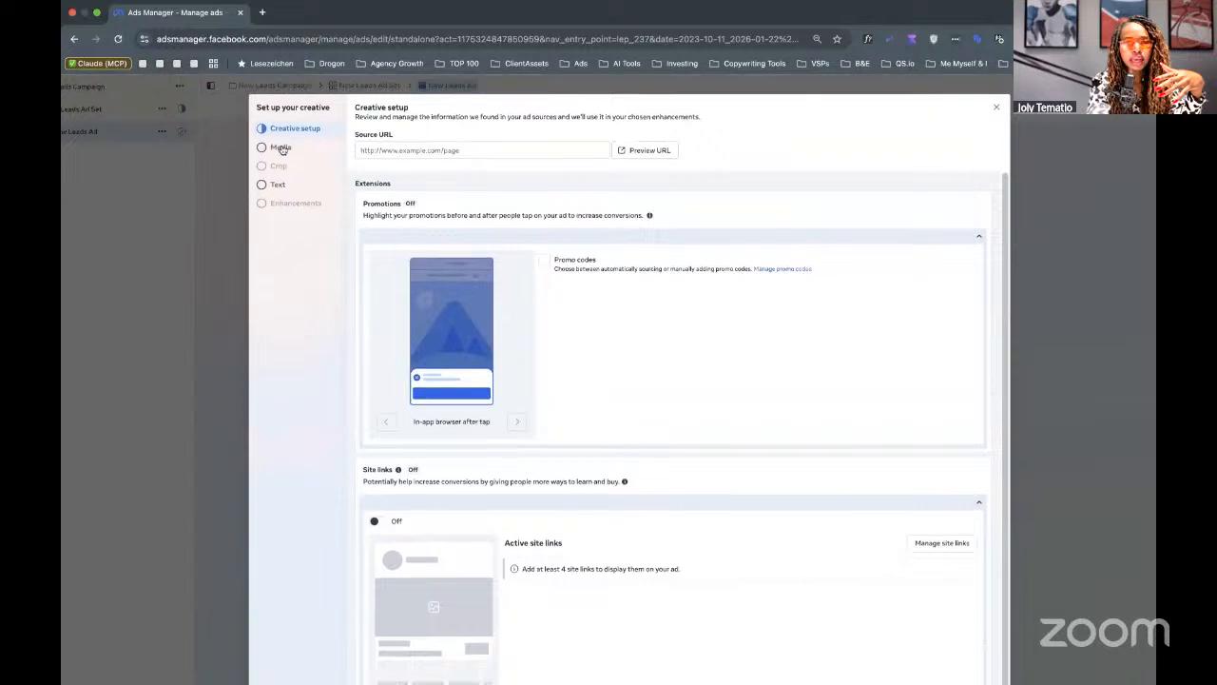
pyautogui.click(423, 151)
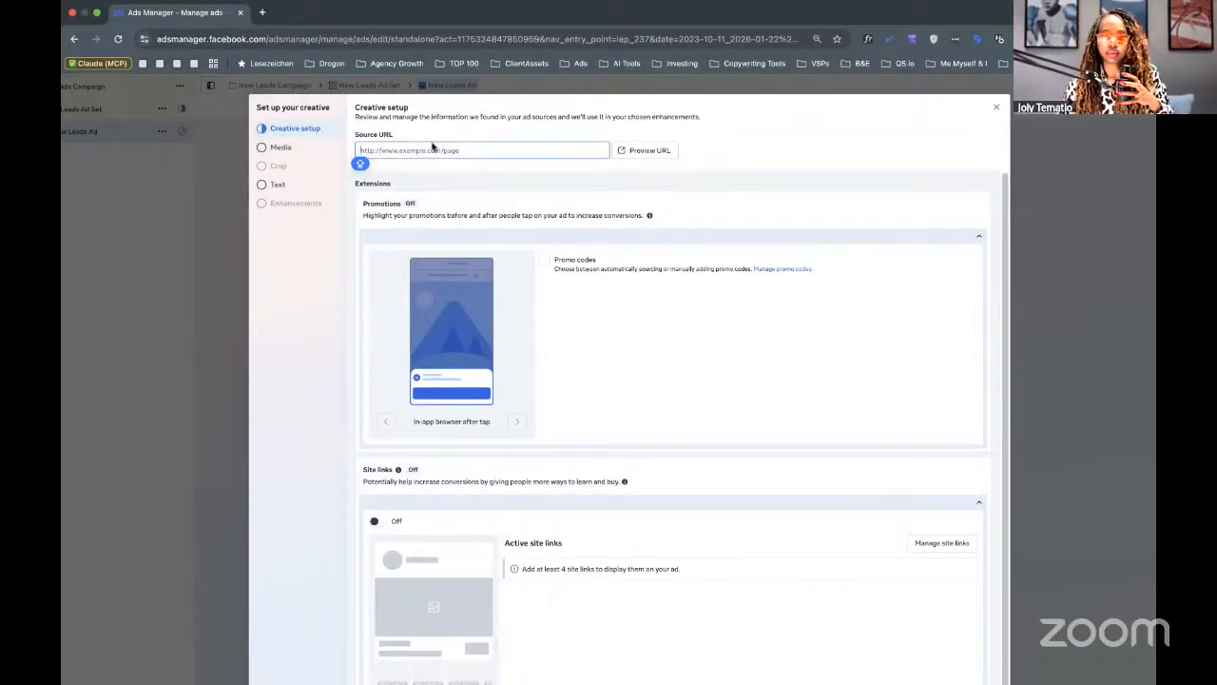
# Copy the businessentrepreneuriat.com/10xguide address from a new Chrome tab and return to Ads Manager.
pyautogui.click(262, 13)
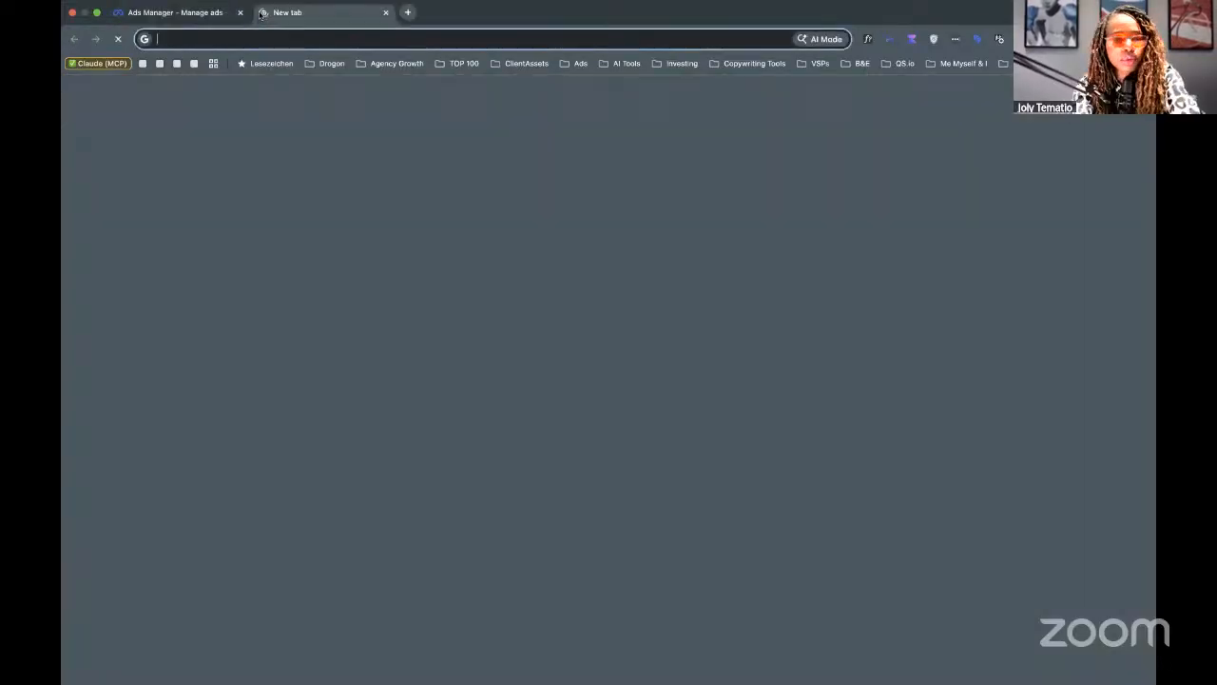
pyautogui.write('10X')
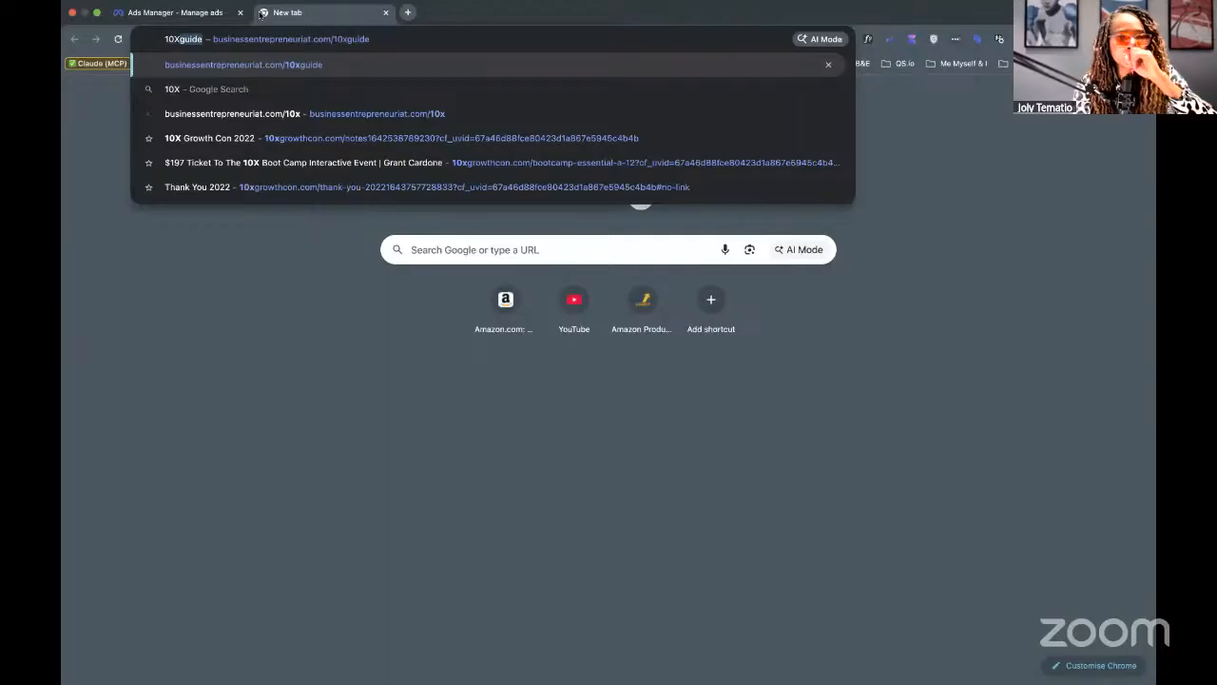
pyautogui.press('Down')
pyautogui.press('Up')
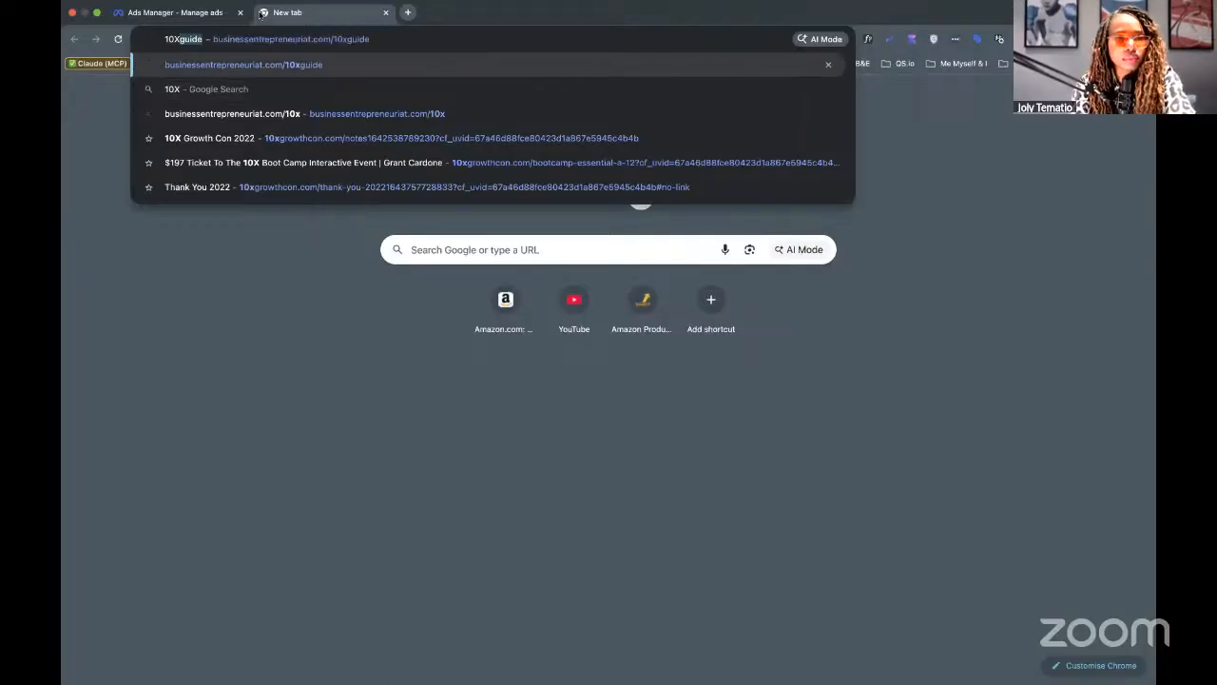
pyautogui.press('Right')
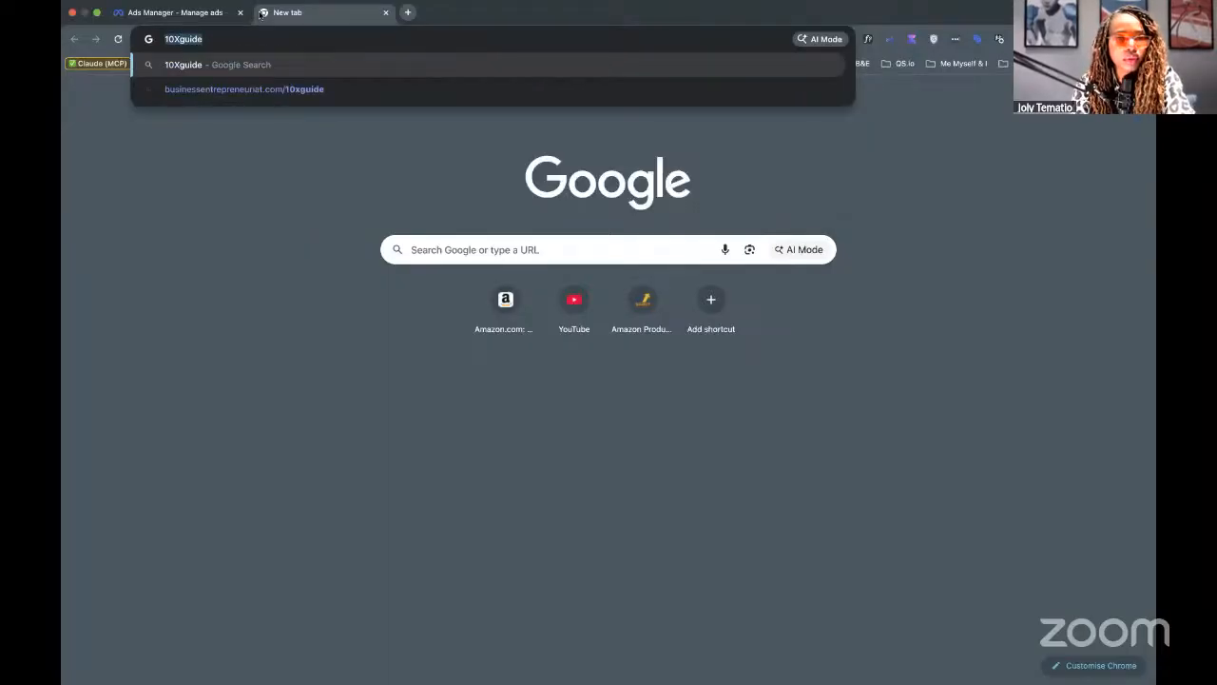
pyautogui.press('Down')
pyautogui.press('super+a')
pyautogui.press('super+c')
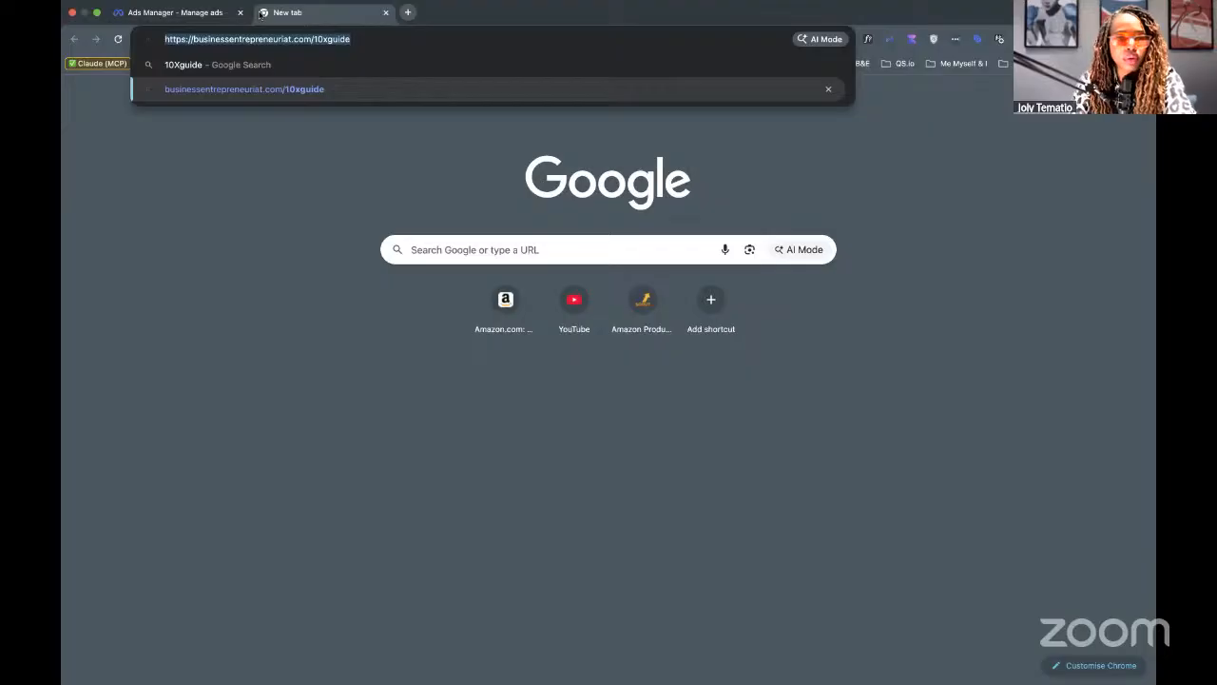
pyautogui.click(159, 13)
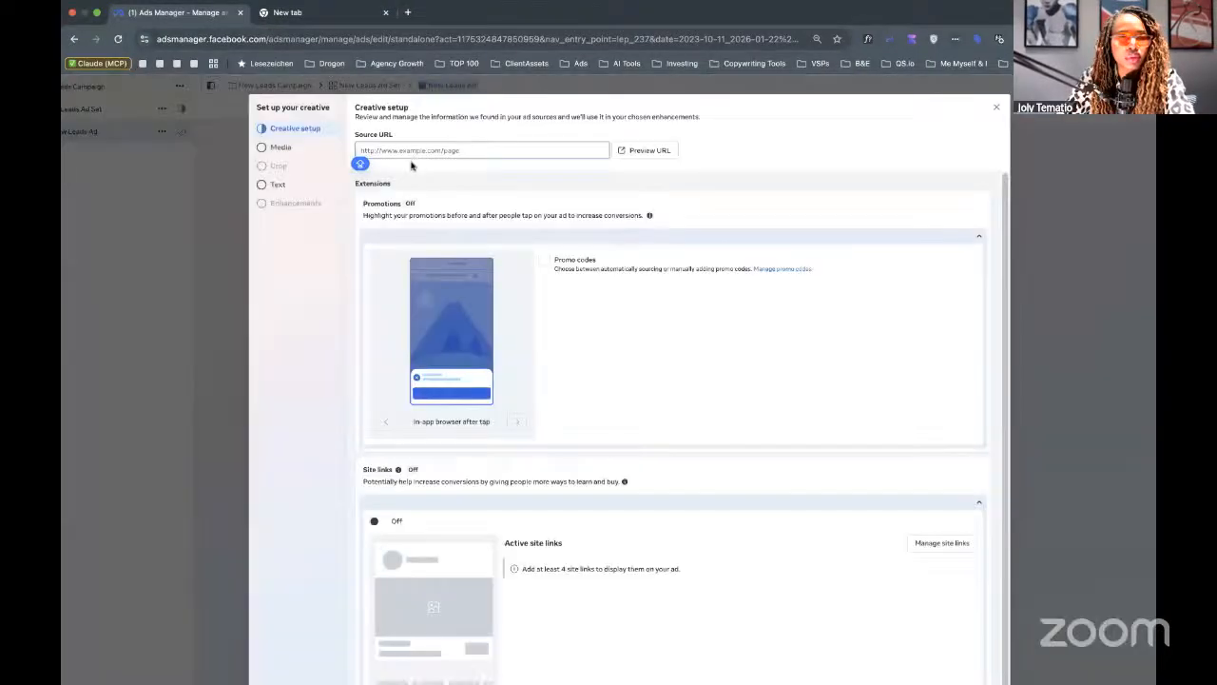
pyautogui.click(403, 152)
pyautogui.press('super+v')
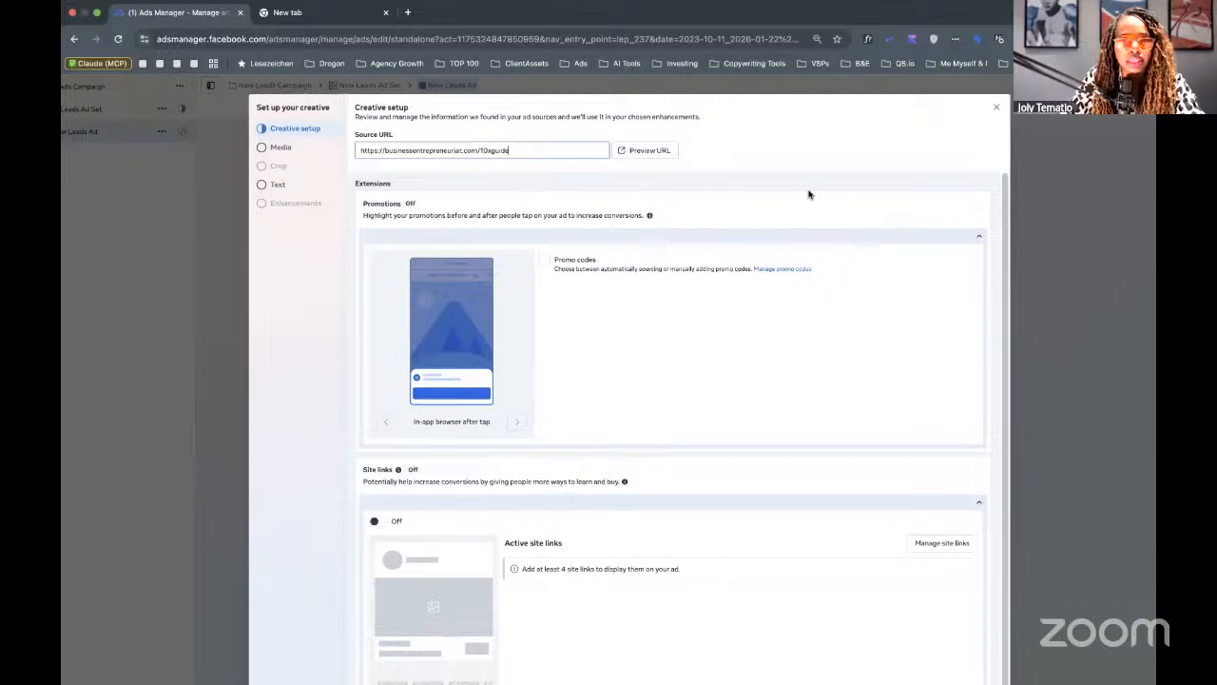
pyautogui.scroll(-1, 532, 252)
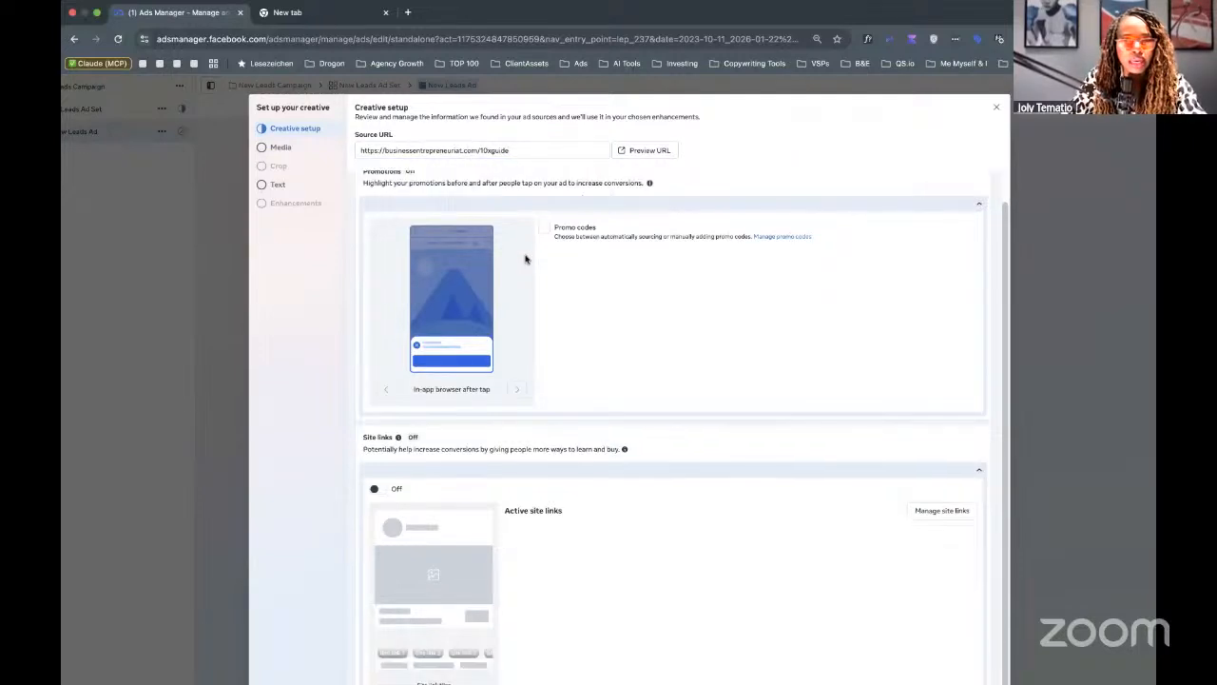
pyautogui.scroll(1, 437, 245)
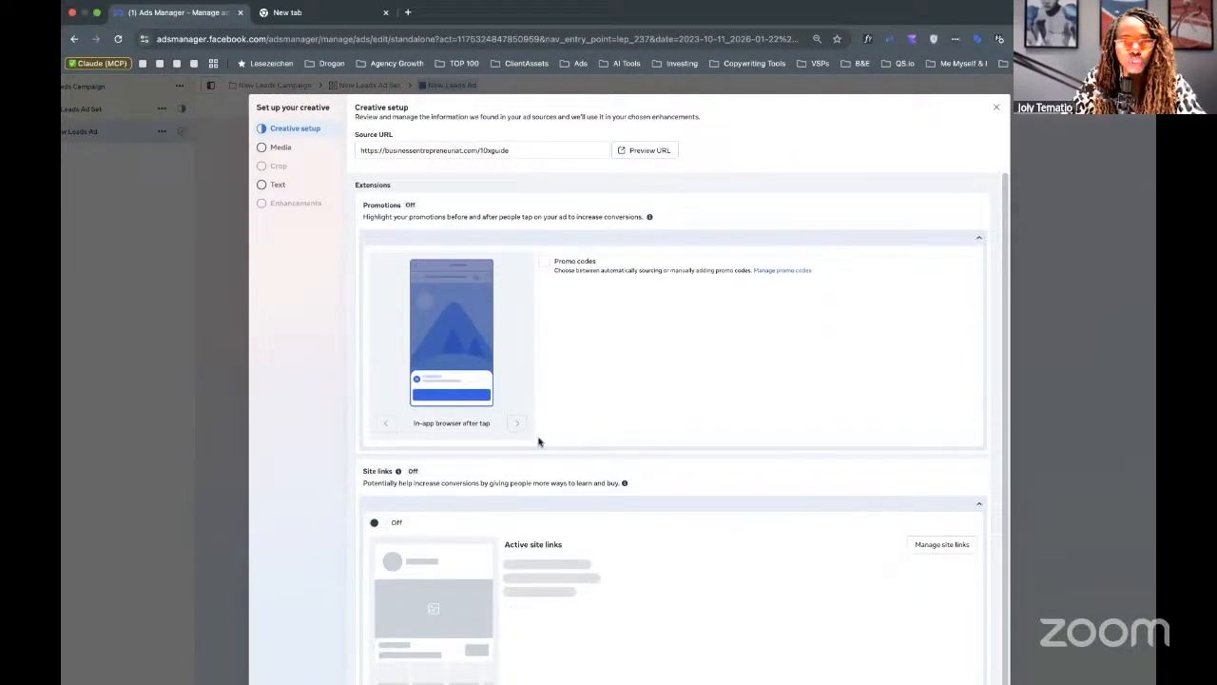
pyautogui.scroll(-1, 374, 498)
# Leave Site links off and collapse the Site links and Promotions sections.
pyautogui.click(375, 498)
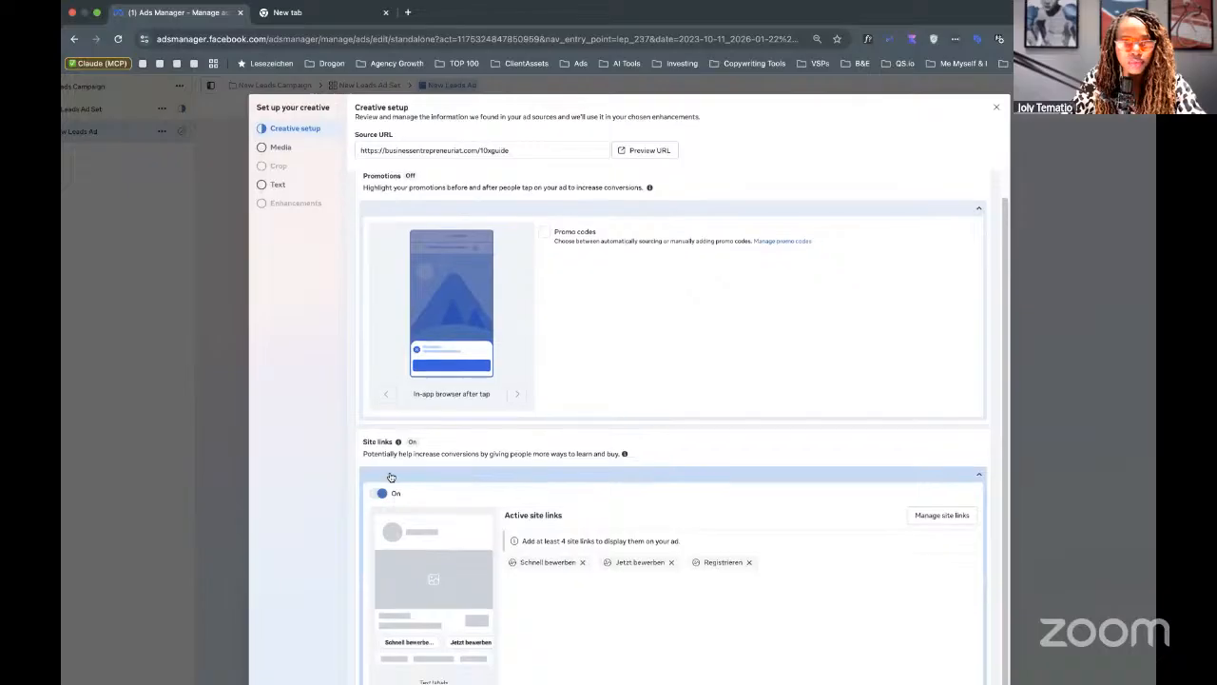
pyautogui.scroll(-1, 372, 477)
pyautogui.click(372, 477)
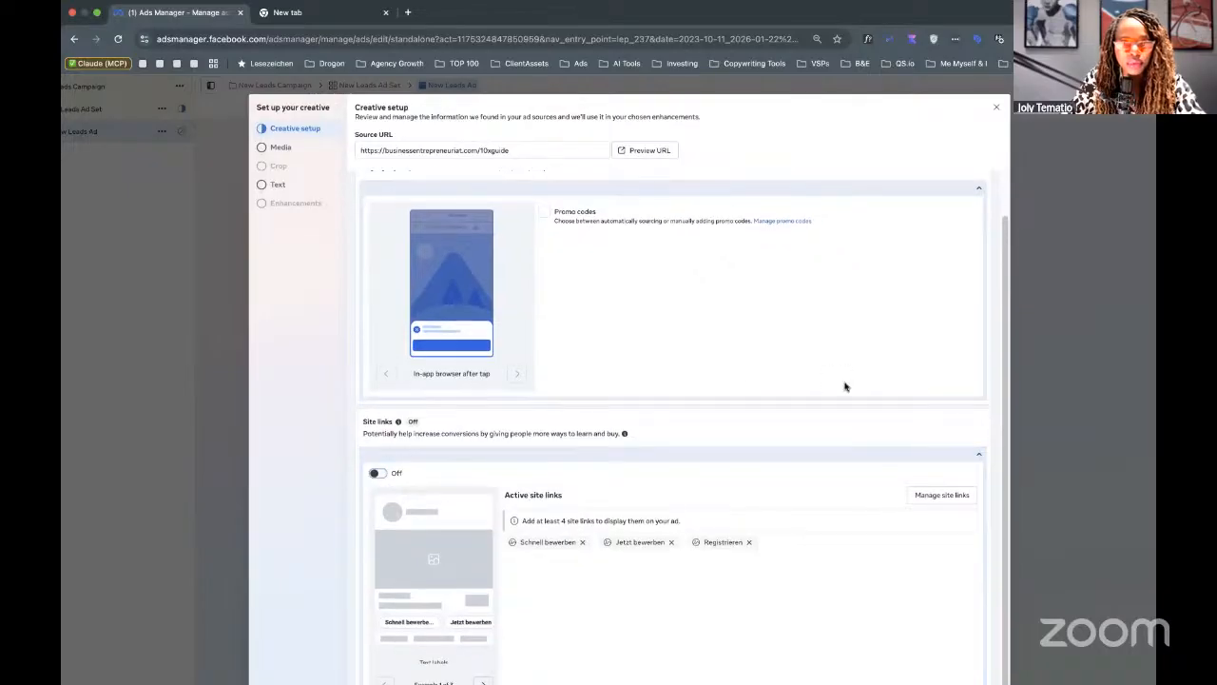
pyautogui.scroll(-1, 846, 394)
pyautogui.scroll(-3, 980, 320)
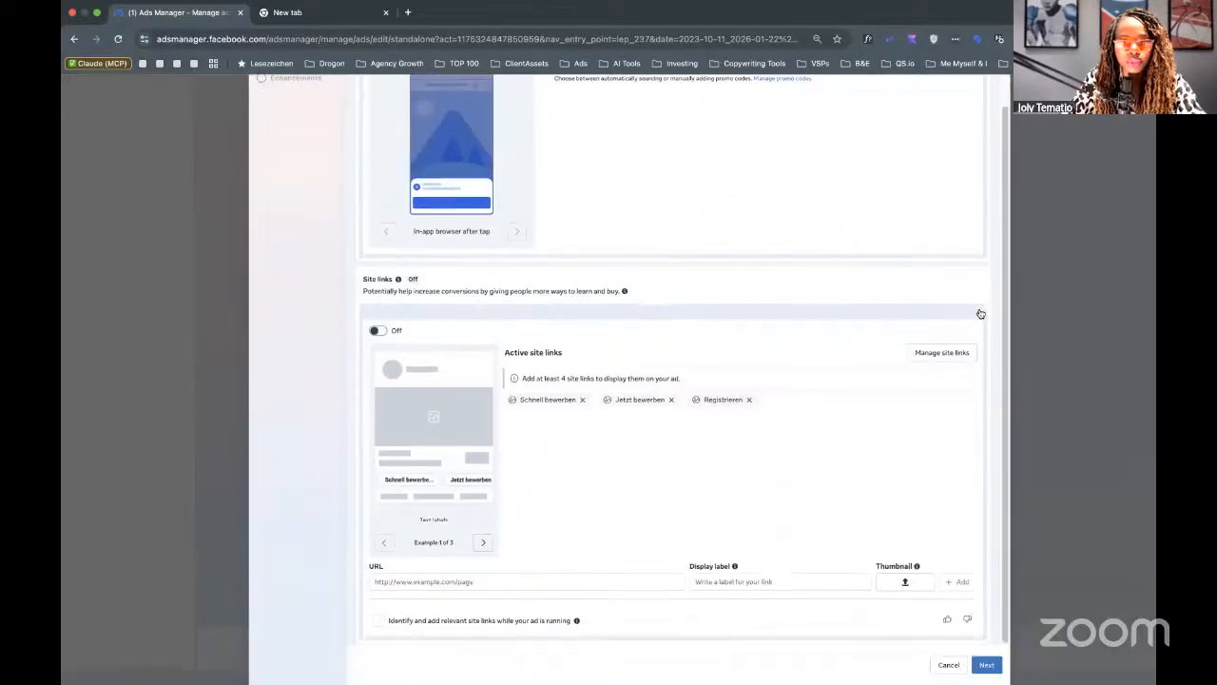
pyautogui.click(979, 315)
pyautogui.scroll(3, 966, 325)
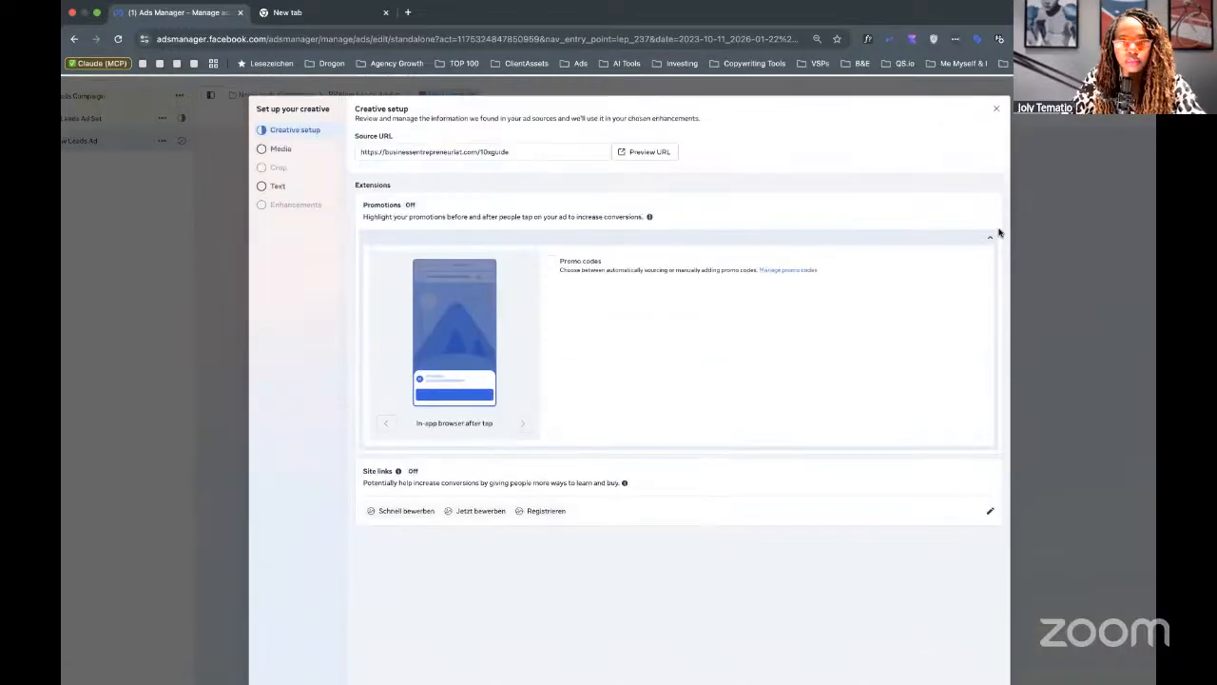
pyautogui.click(990, 236)
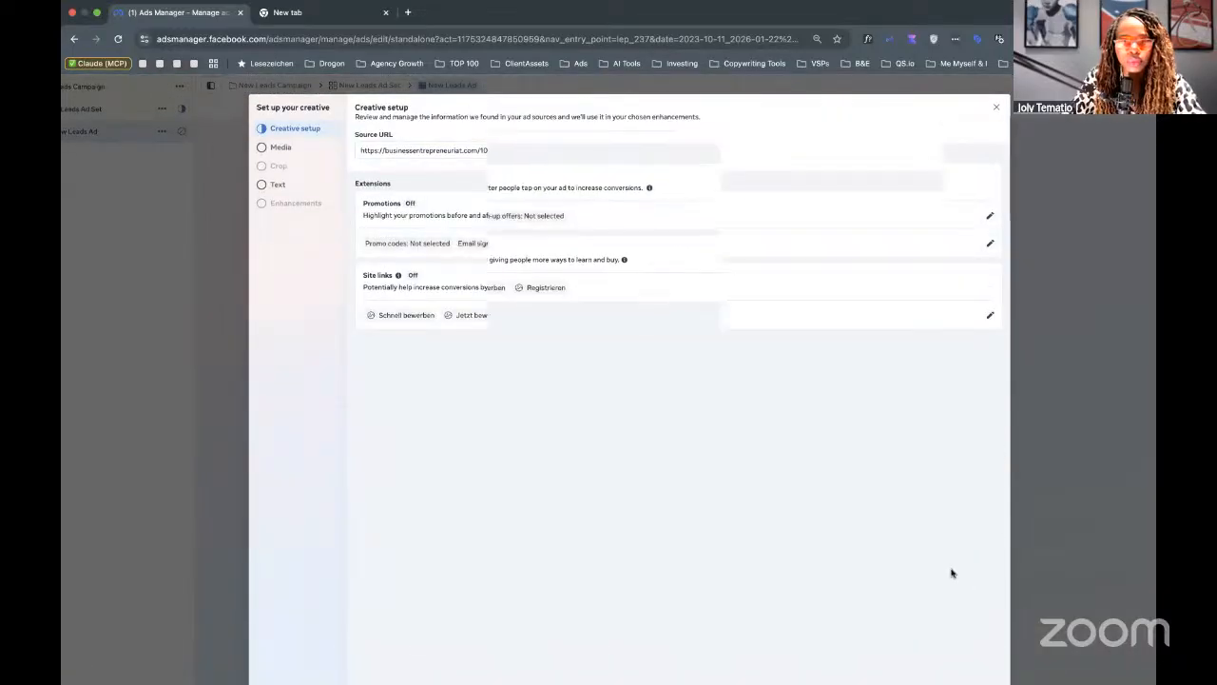
pyautogui.scroll(-3, 951, 579)
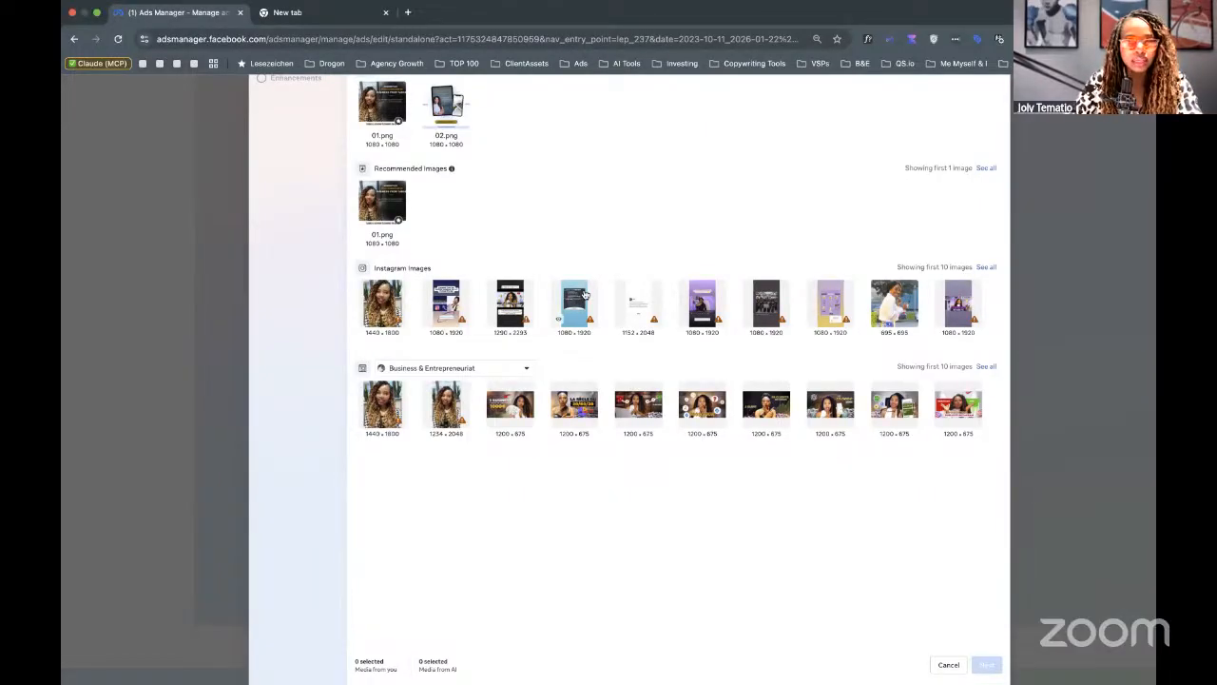
# Pick 02.png as the ad's image and continue to the Crop step.
pyautogui.click(387, 103)
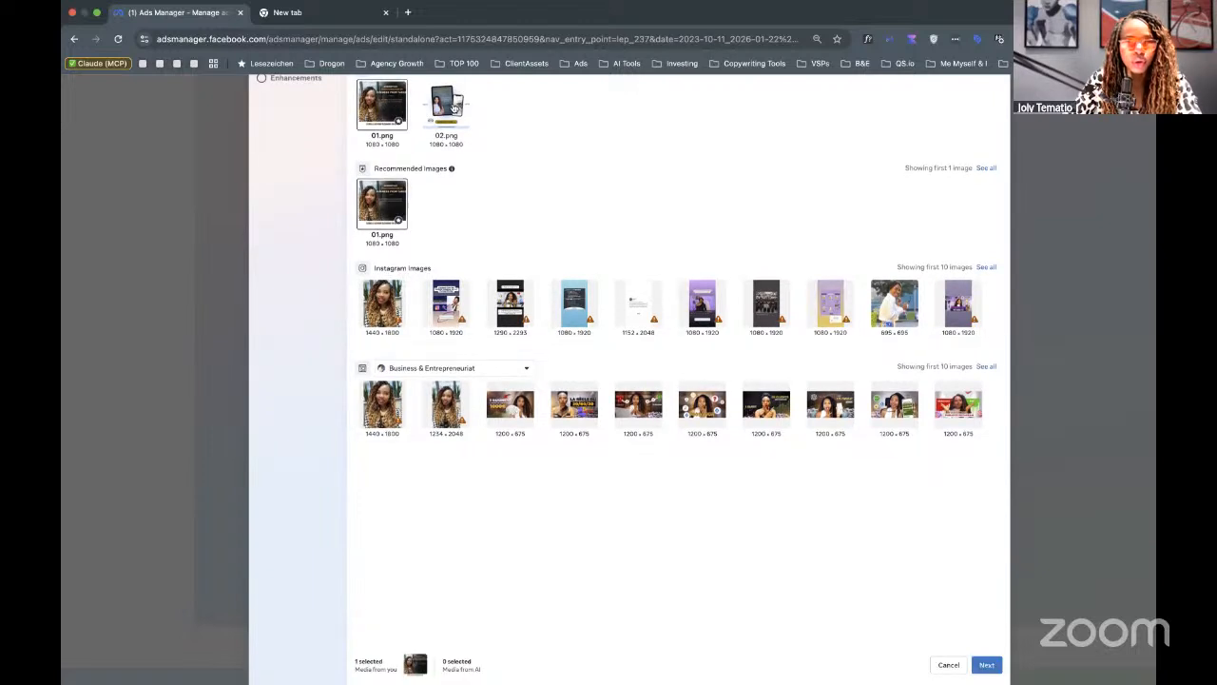
pyautogui.click(453, 108)
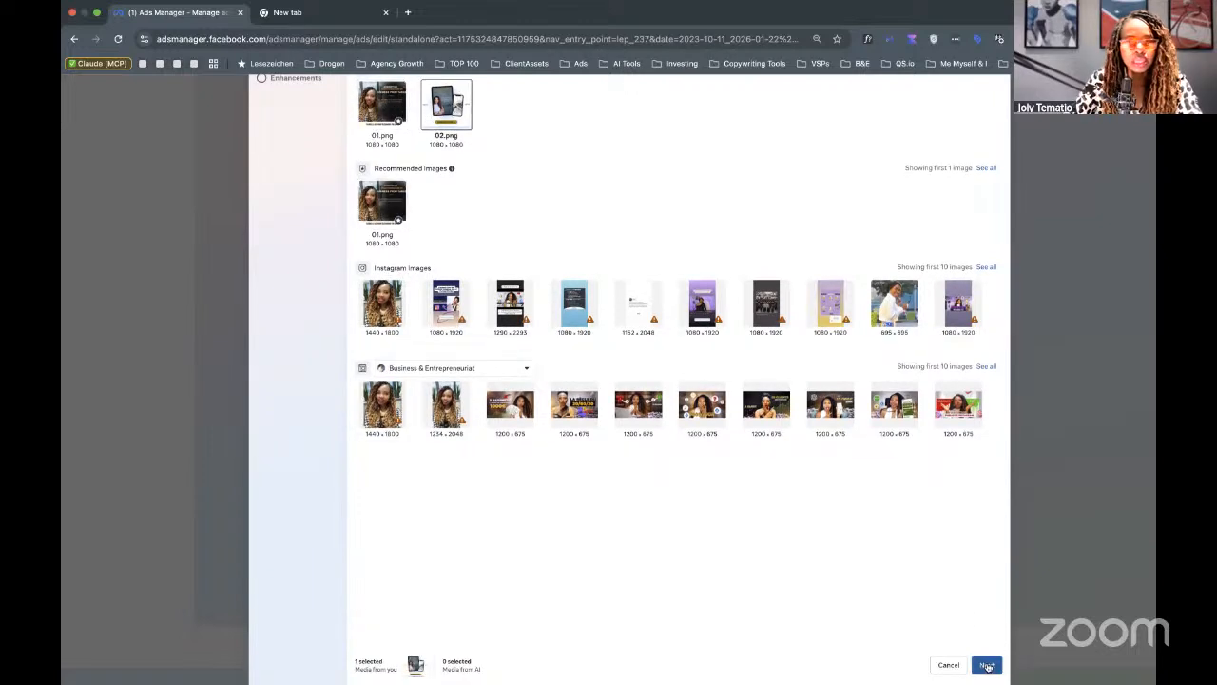
pyautogui.click(987, 665)
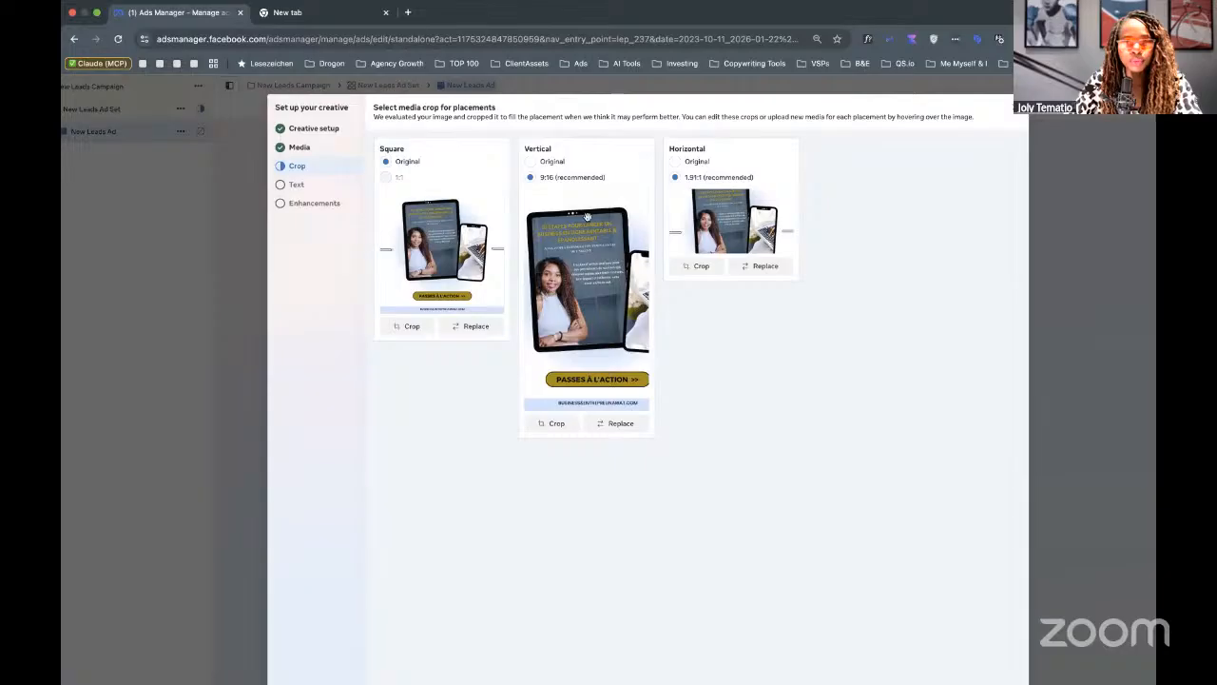
# Switch the Vertical placement to the recommended 9:16 crop and shift its frame right.
pyautogui.click(530, 163)
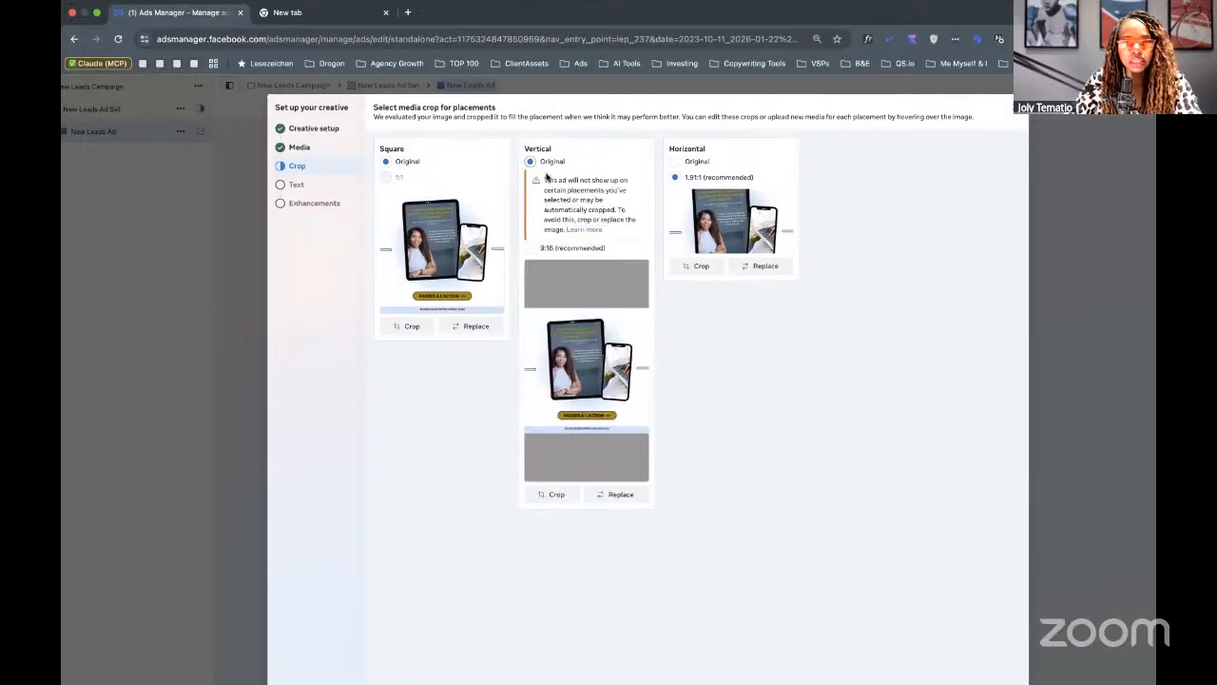
pyautogui.click(531, 248)
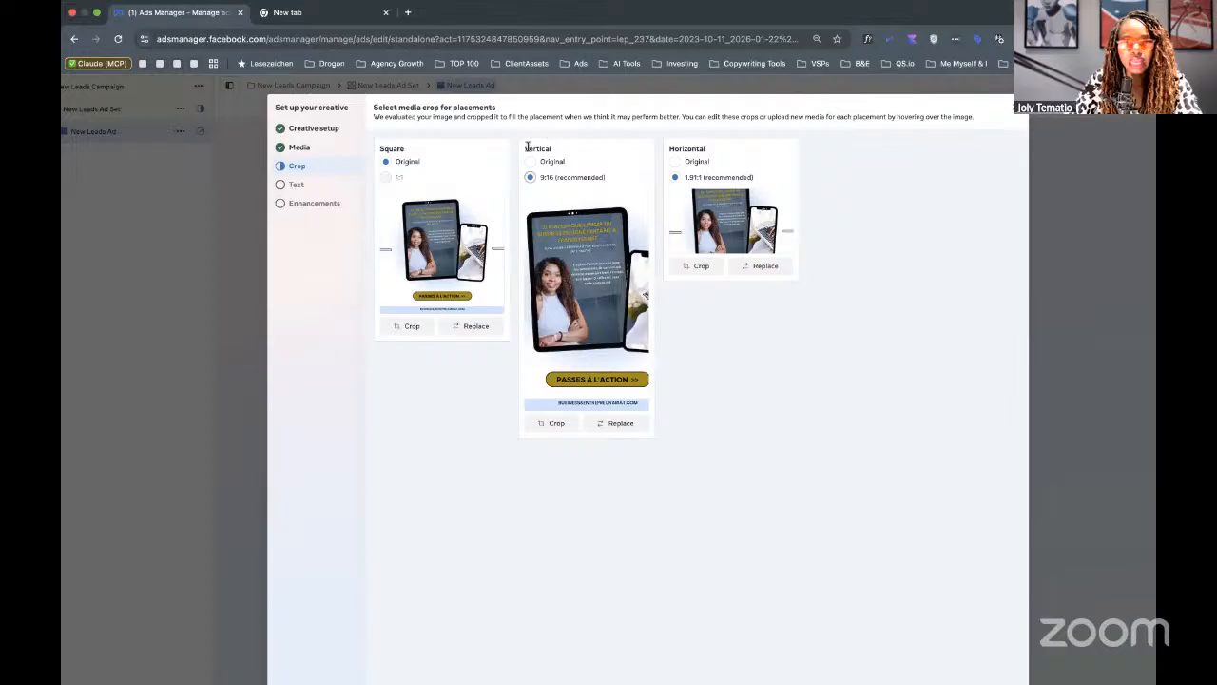
pyautogui.moveTo(526, 149); pyautogui.dragTo(575, 152)
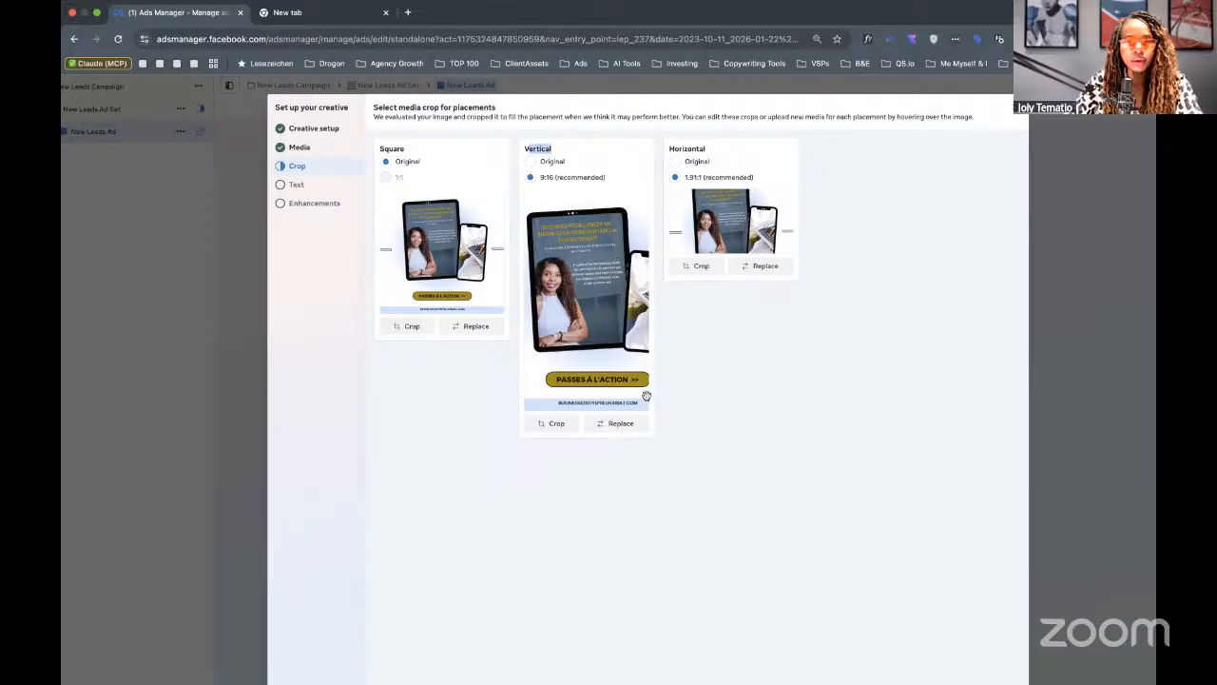
pyautogui.click(551, 424)
pyautogui.moveTo(603, 389); pyautogui.dragTo(613, 388)
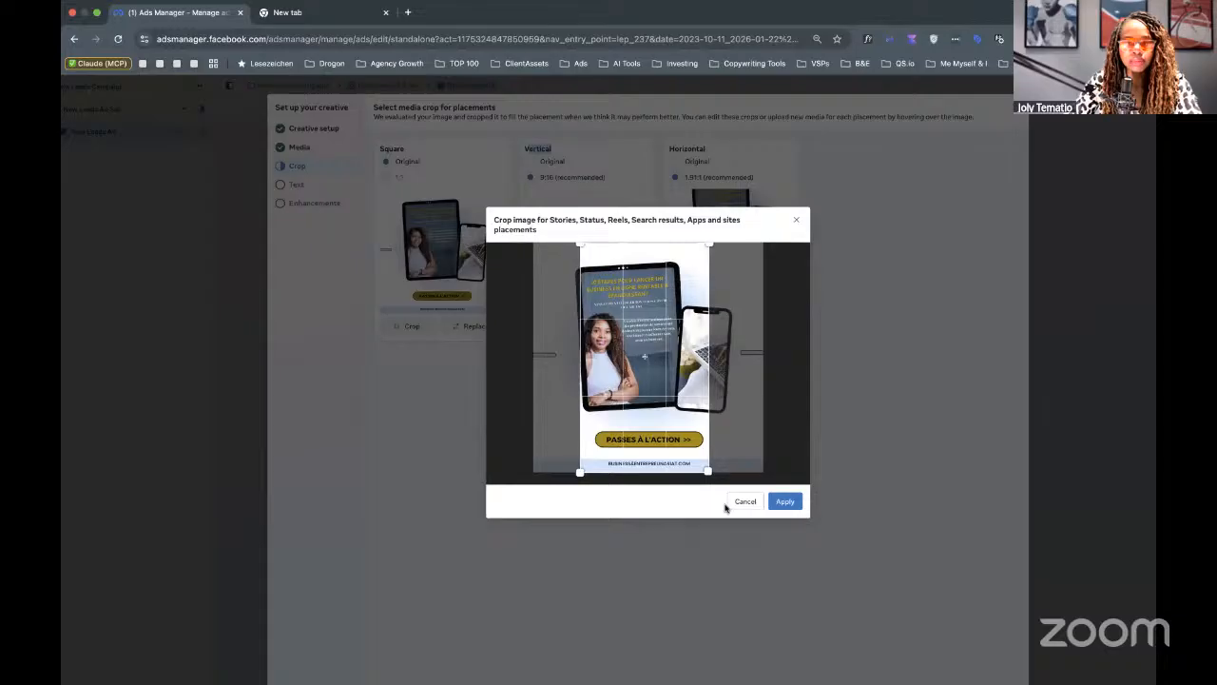
pyautogui.click(773, 500)
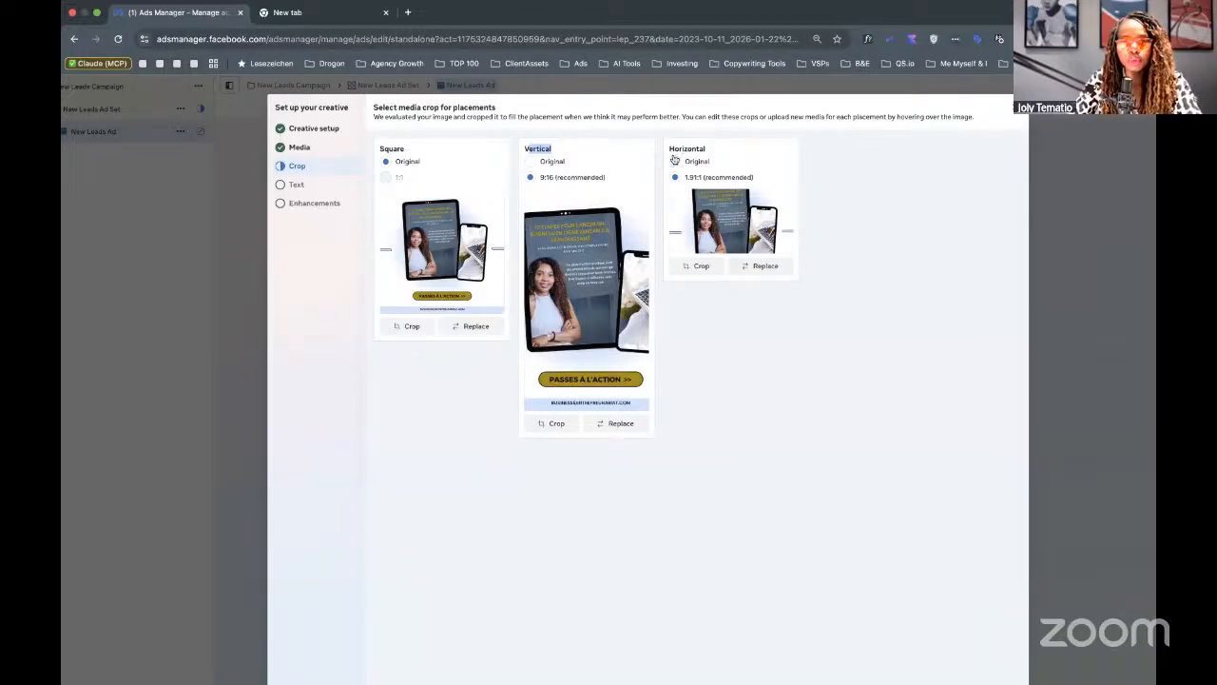
# Reframe the Horizontal 1.91:1 crop upward onto the tablet and phone, excluding the banner.
pyautogui.click(702, 268)
pyautogui.moveTo(672, 341); pyautogui.dragTo(671, 298)
pyautogui.moveTo(665, 409); pyautogui.dragTo(652, 313)
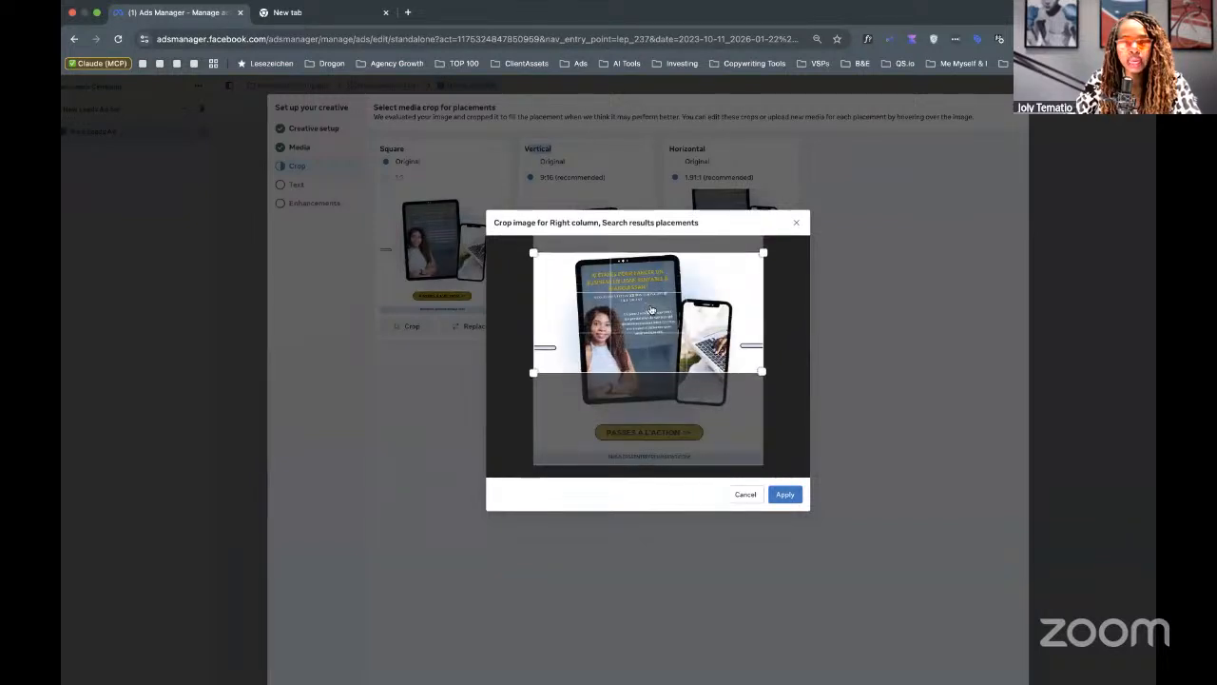
pyautogui.click(789, 494)
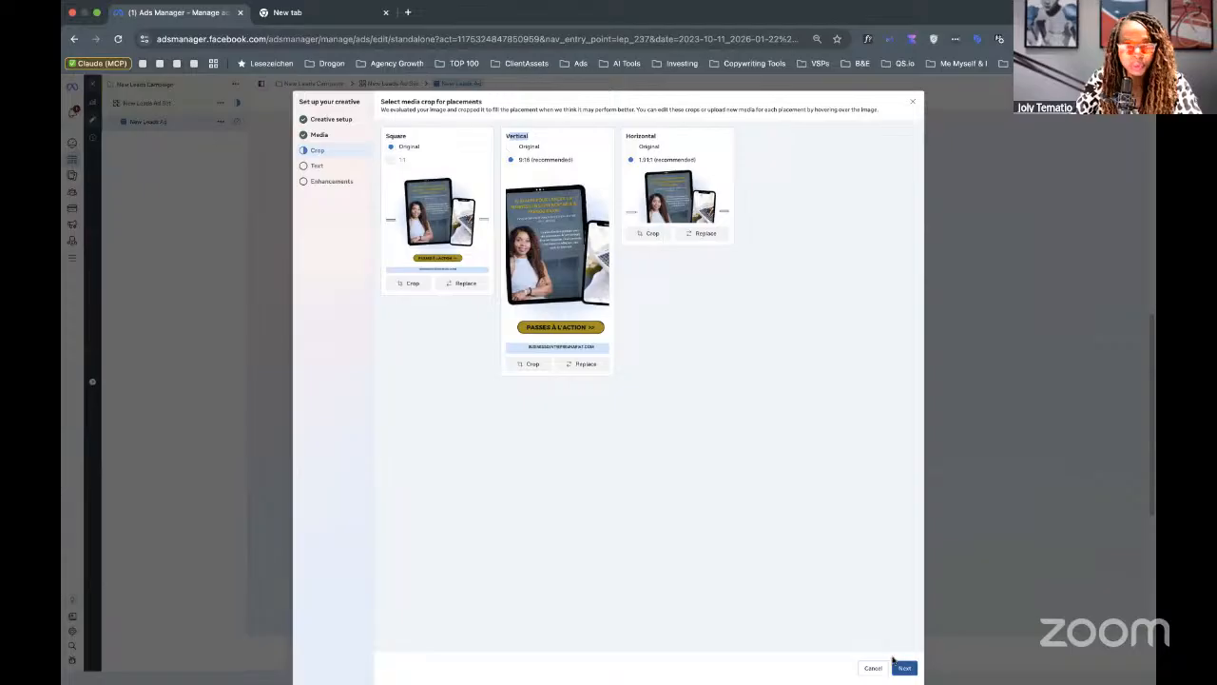
# Fill in the ad headline and set the description to TEST.
pyautogui.click(901, 667)
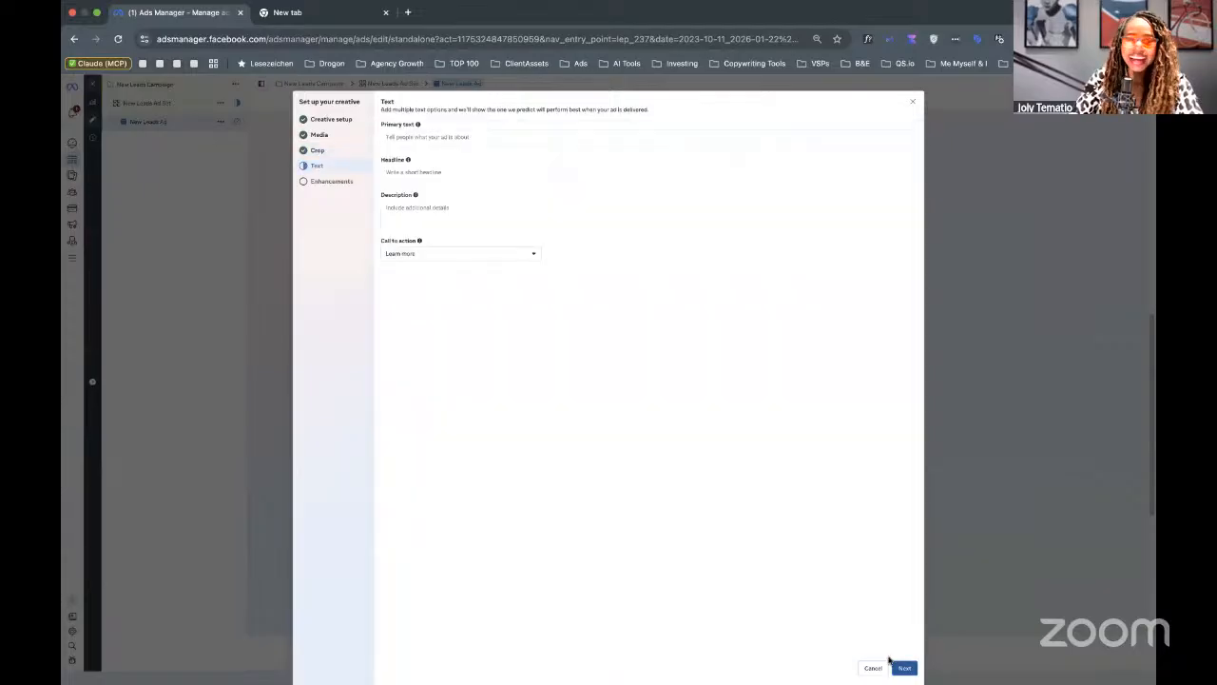
pyautogui.click(413, 169)
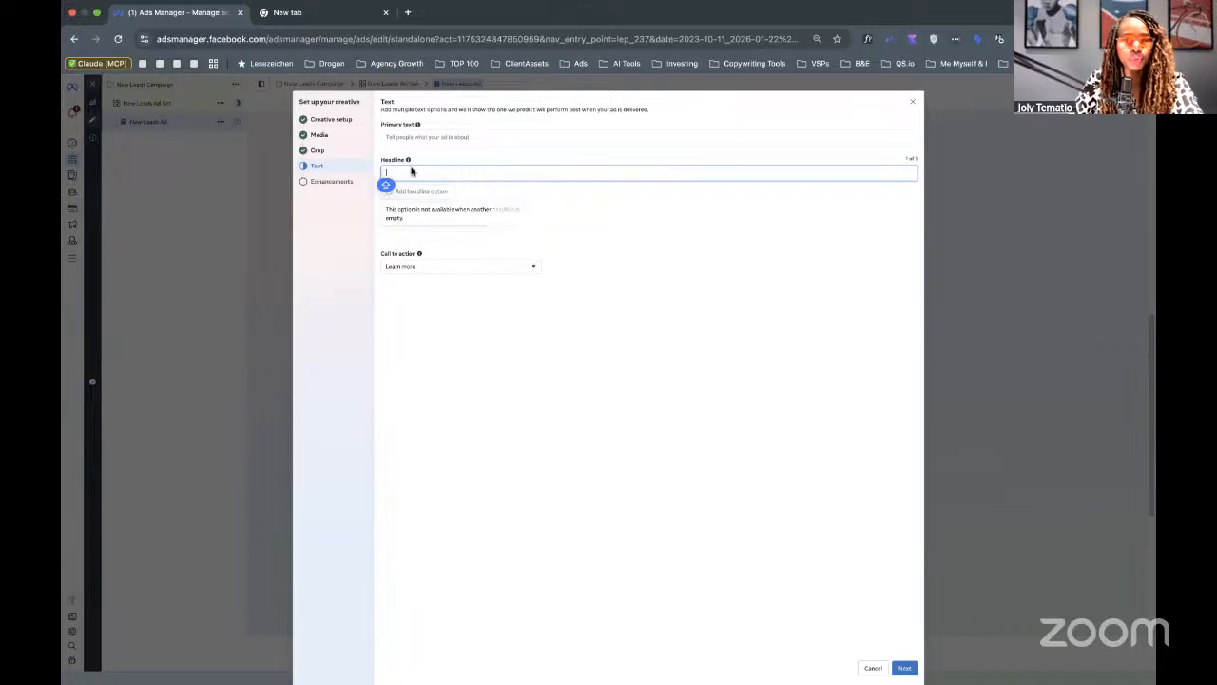
pyautogui.write('1')
pyautogui.write('TEST')
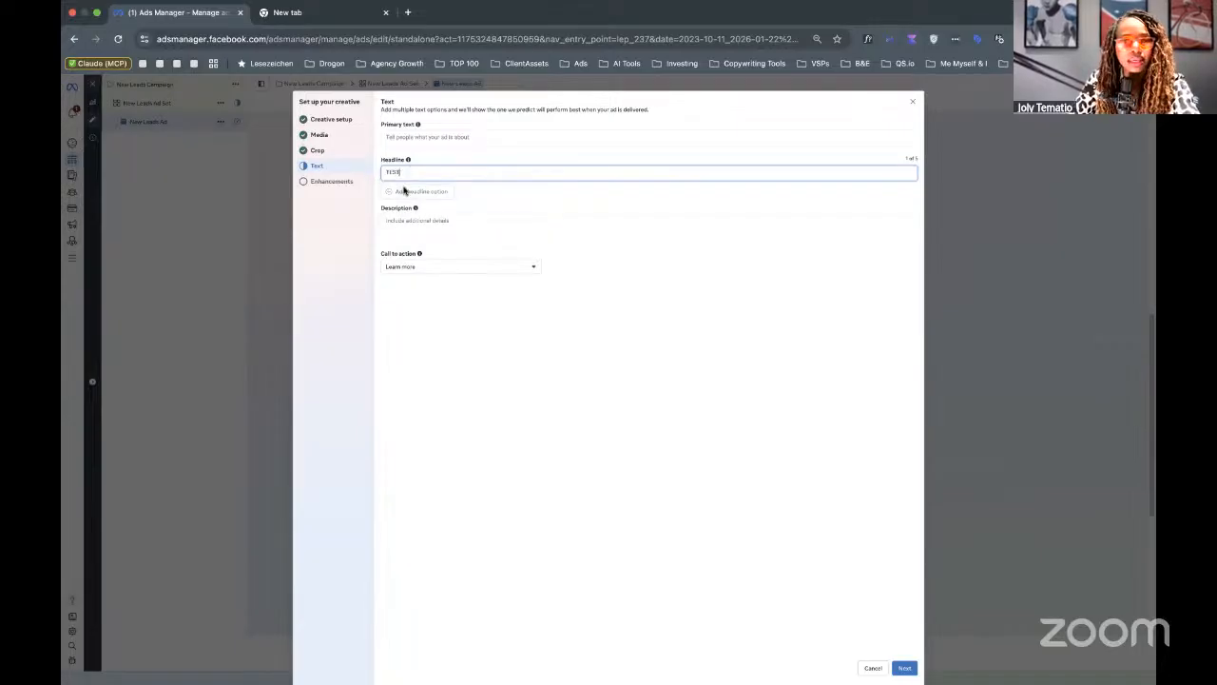
pyautogui.click(407, 190)
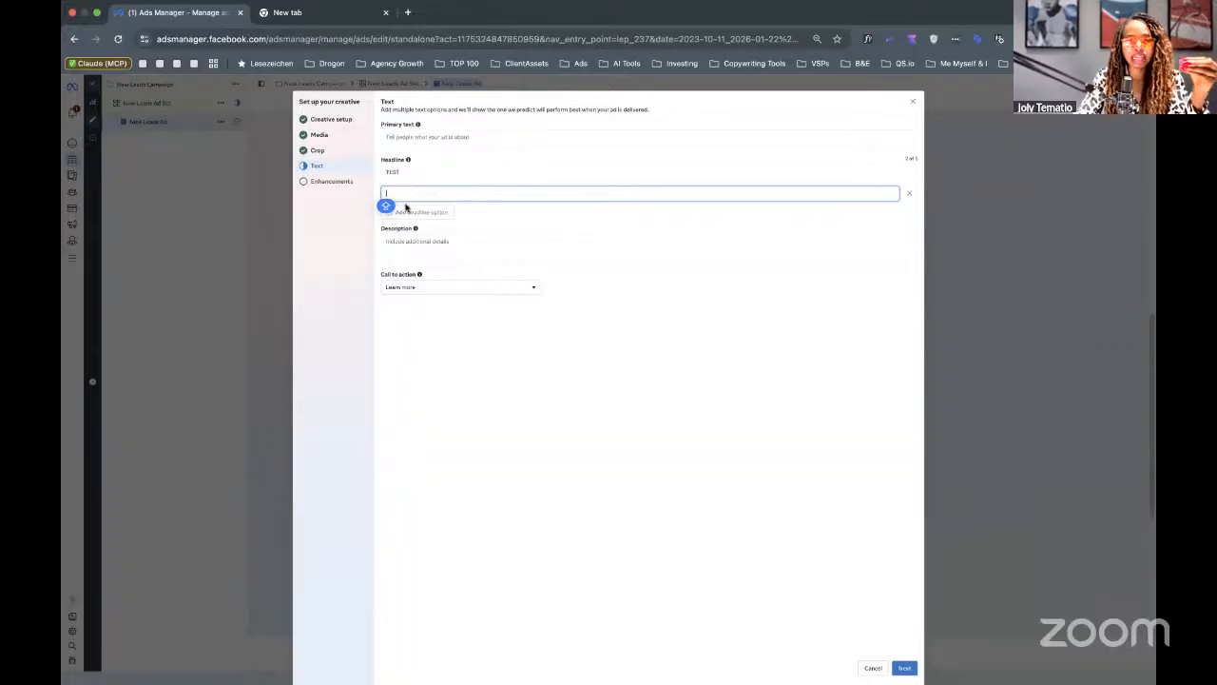
pyautogui.click(402, 249)
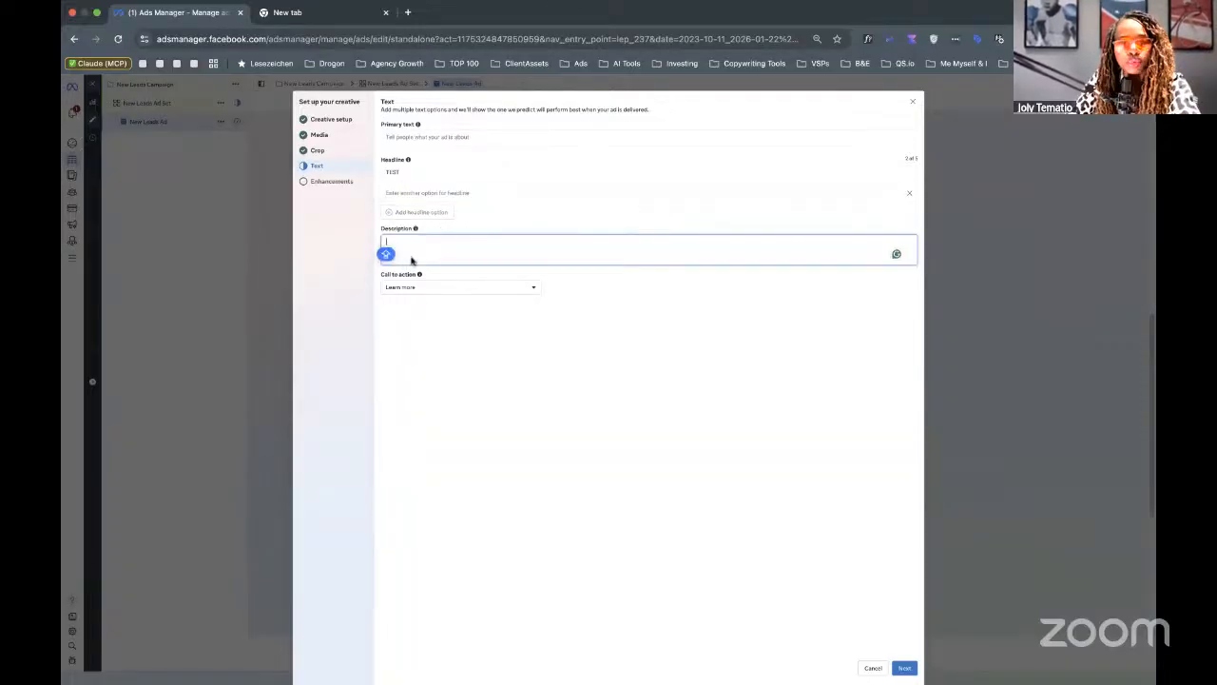
pyautogui.write('TEST')
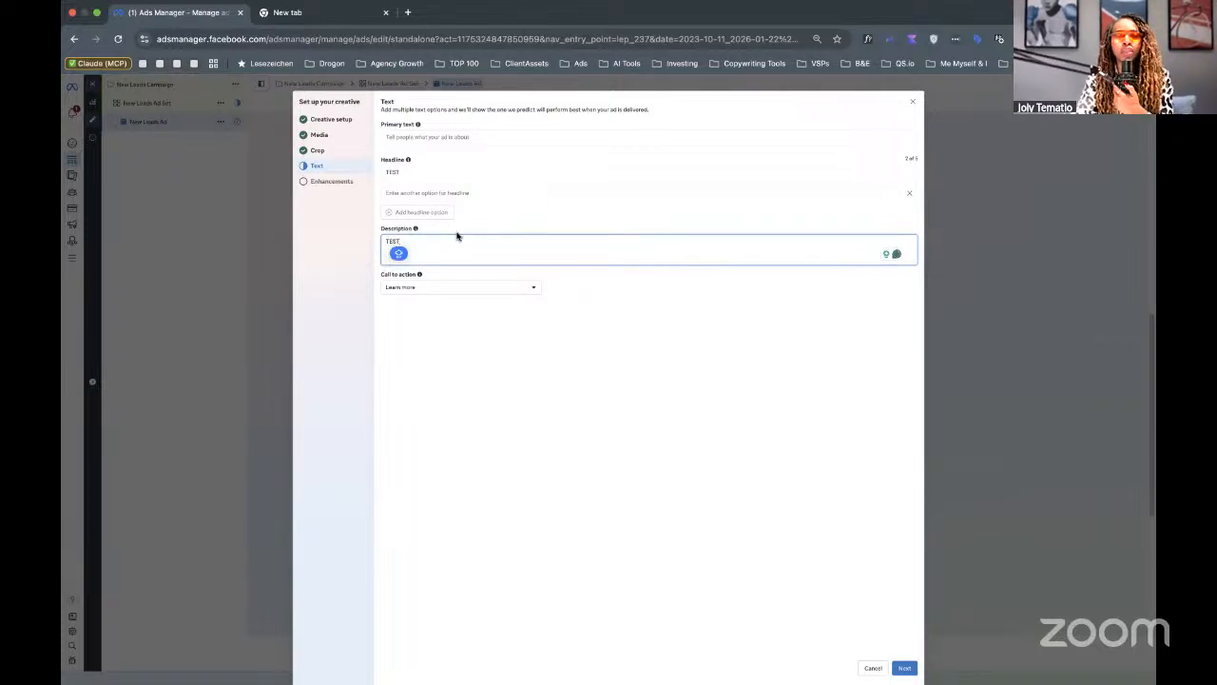
# Set the primary text to TEST and remove the empty second headline option.
pyautogui.click(401, 136)
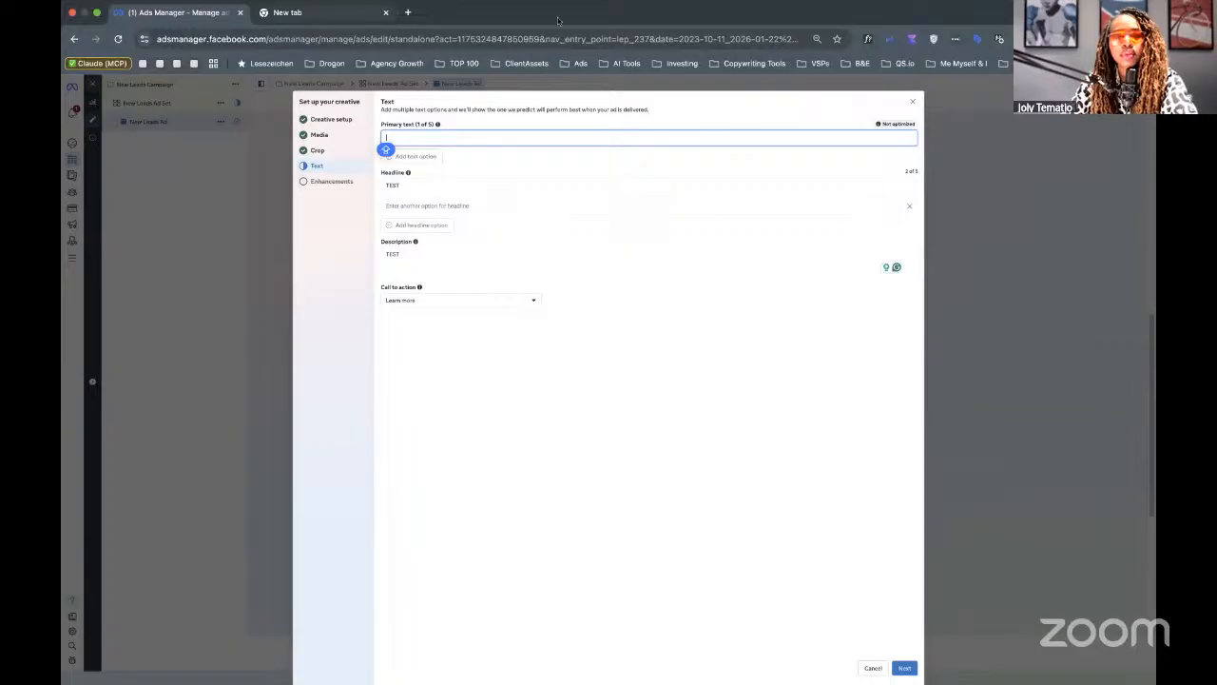
pyautogui.write('https://businessentrepreneurs.com/10xguide')
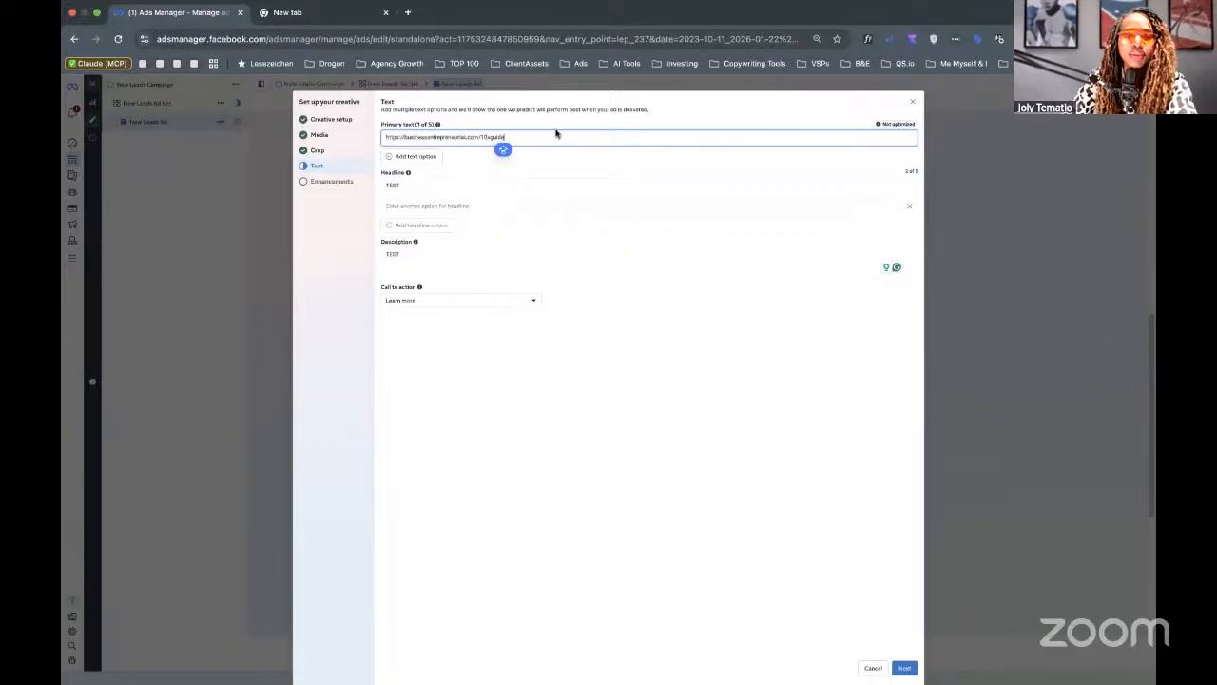
pyautogui.press('super+a')
pyautogui.write('TEST')
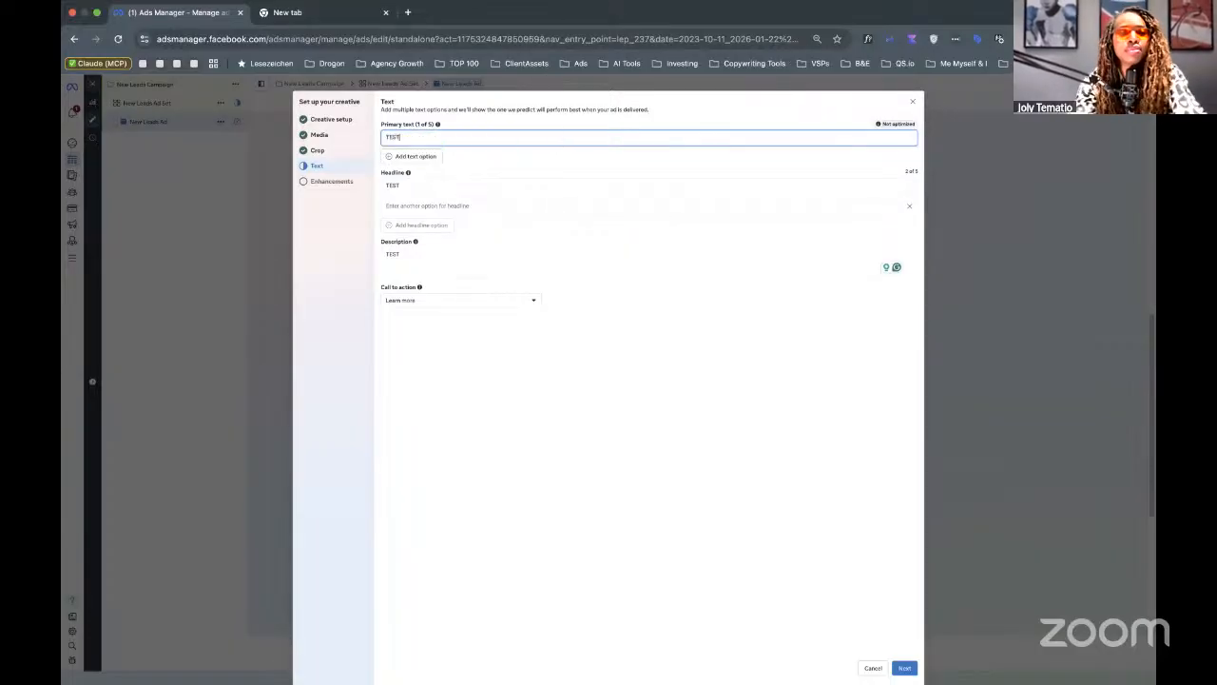
pyautogui.click(502, 124)
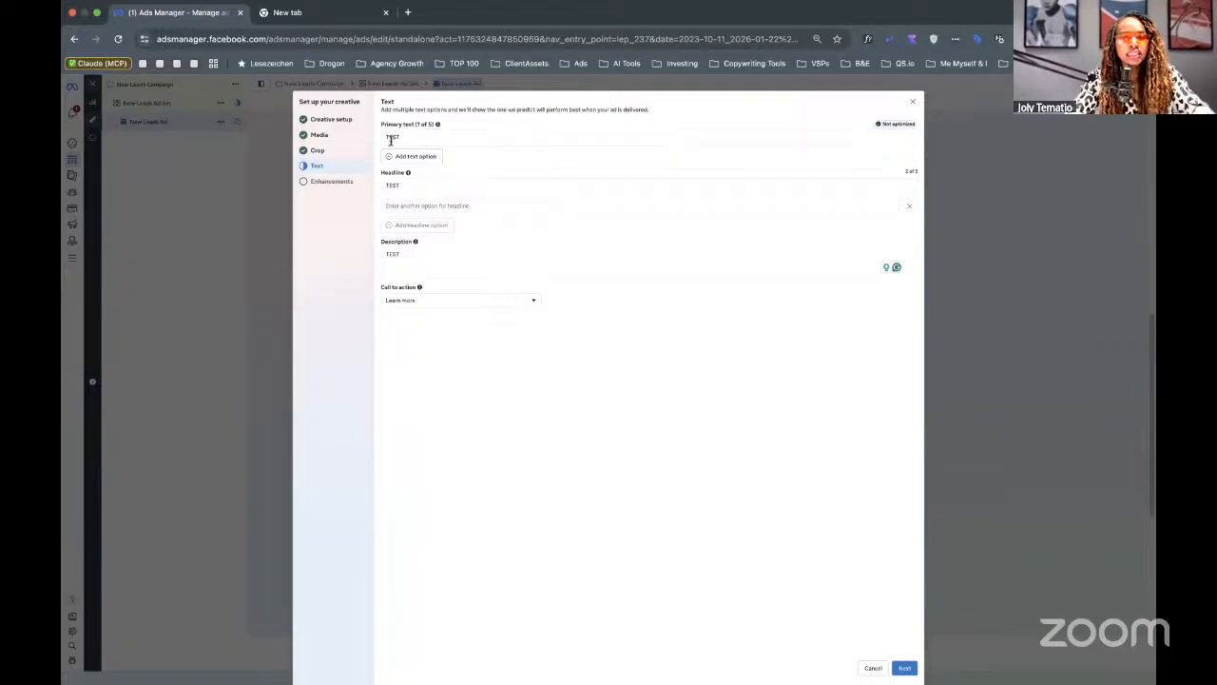
pyautogui.scroll(5, 390, 140)
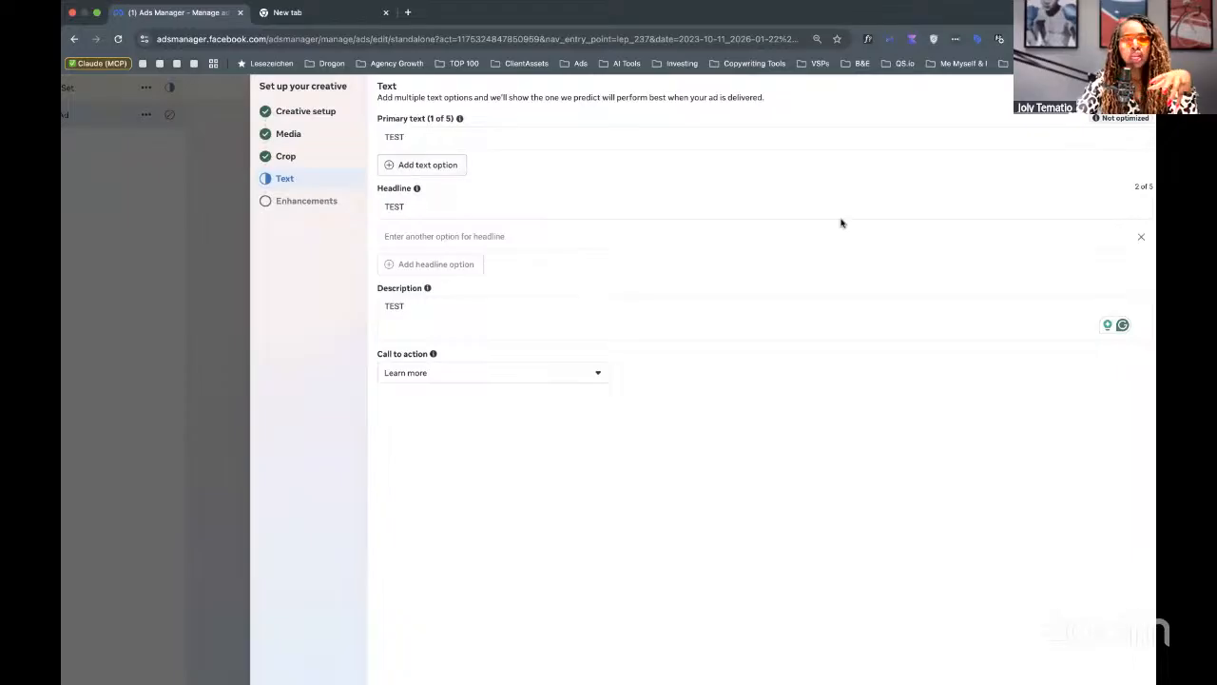
pyautogui.click(1140, 236)
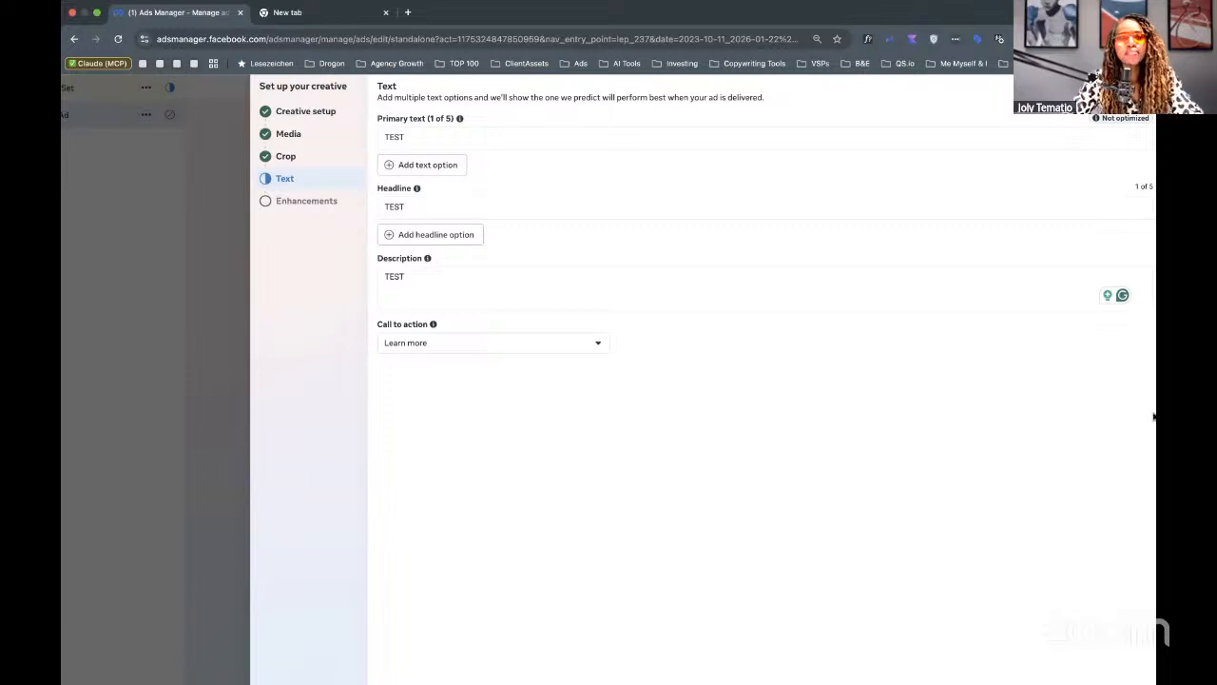
# Review the call-to-action choices and keep Learn more selected.
pyautogui.scroll(-5, 418, 279)
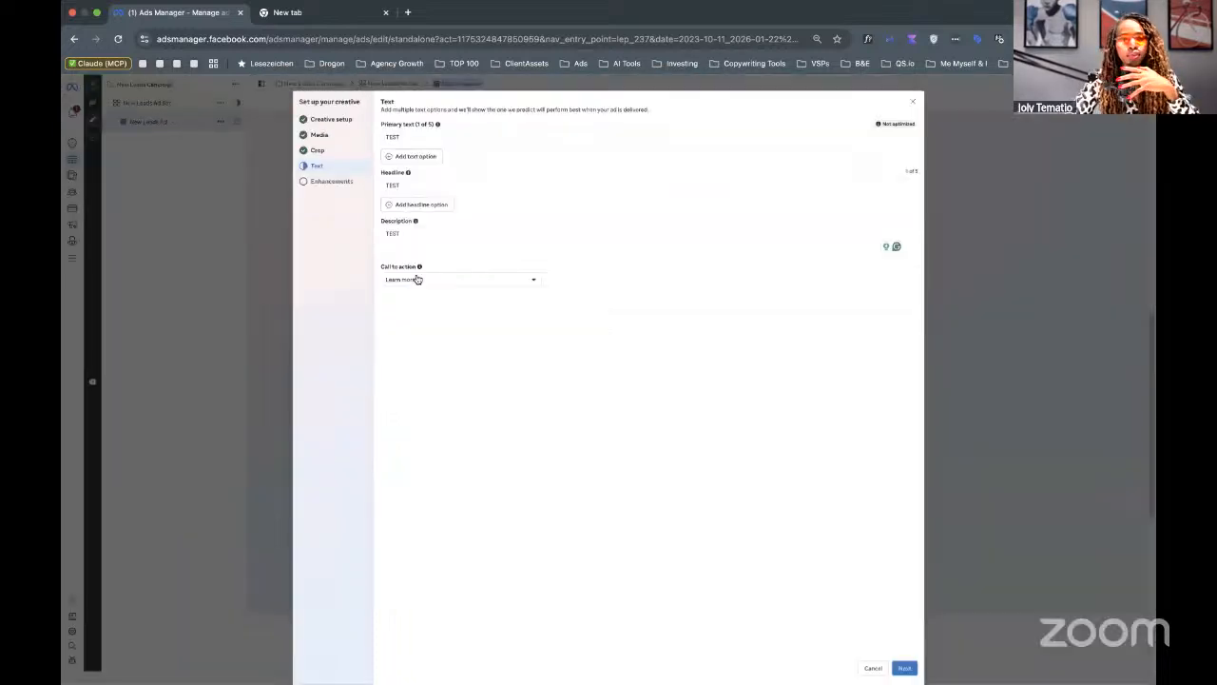
pyautogui.click(416, 279)
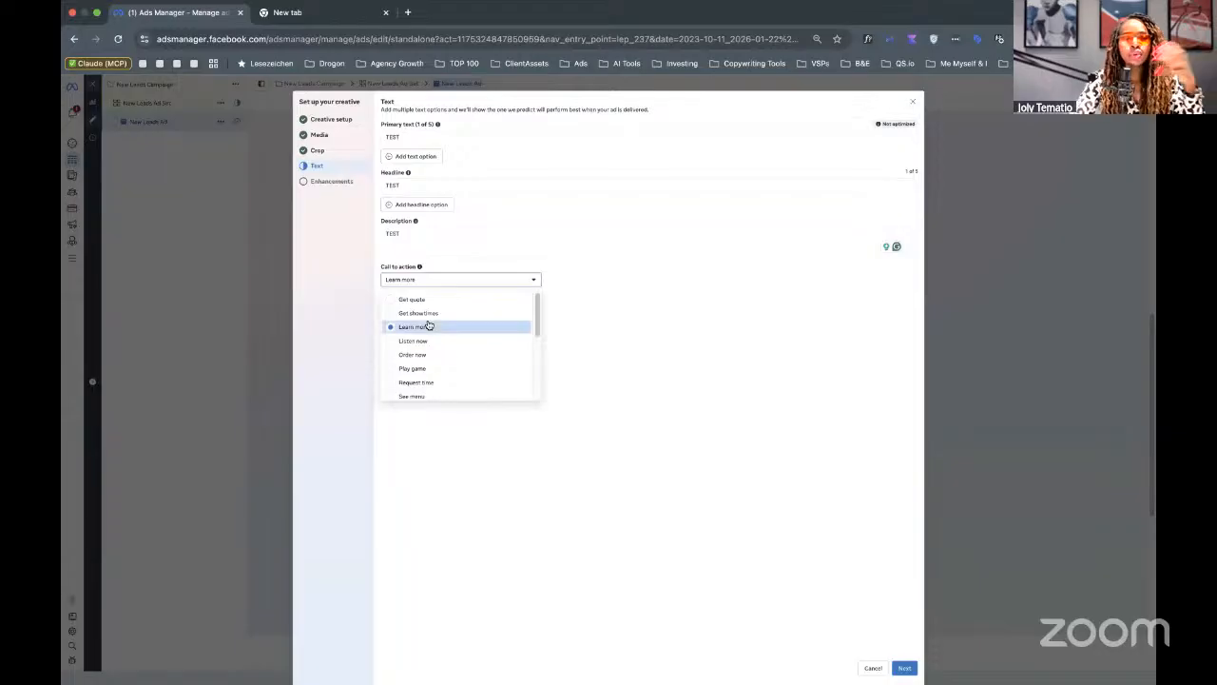
pyautogui.scroll(5, 427, 325)
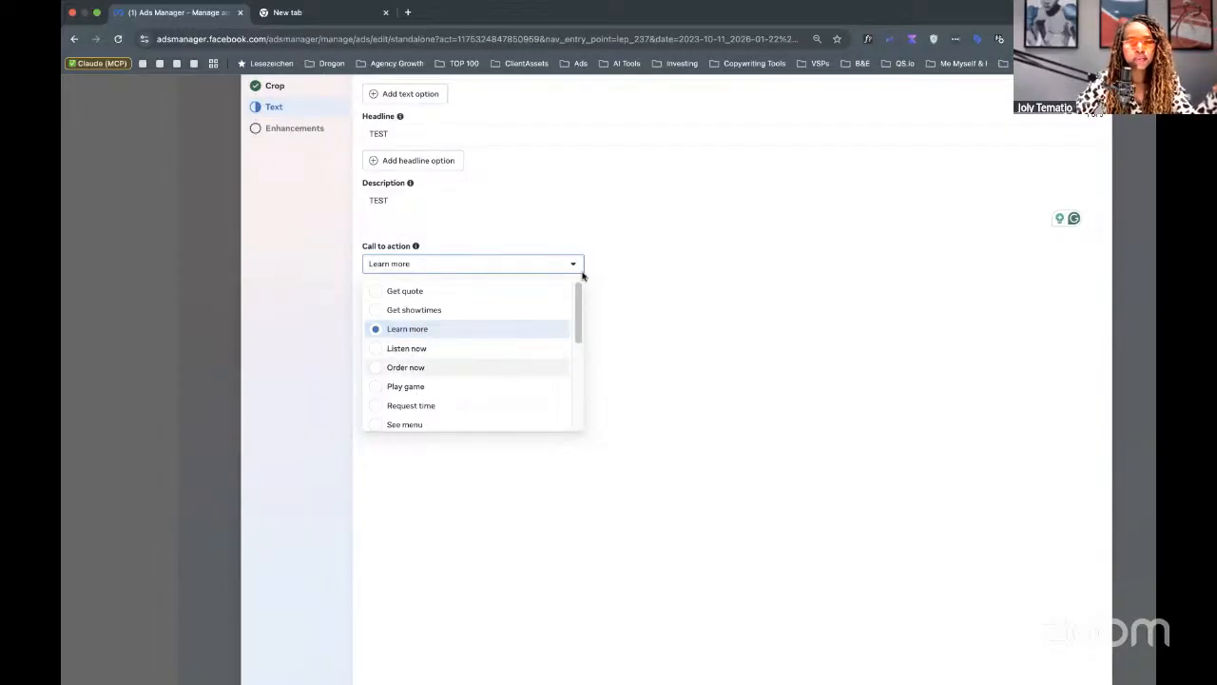
pyautogui.scroll(-5, 583, 276)
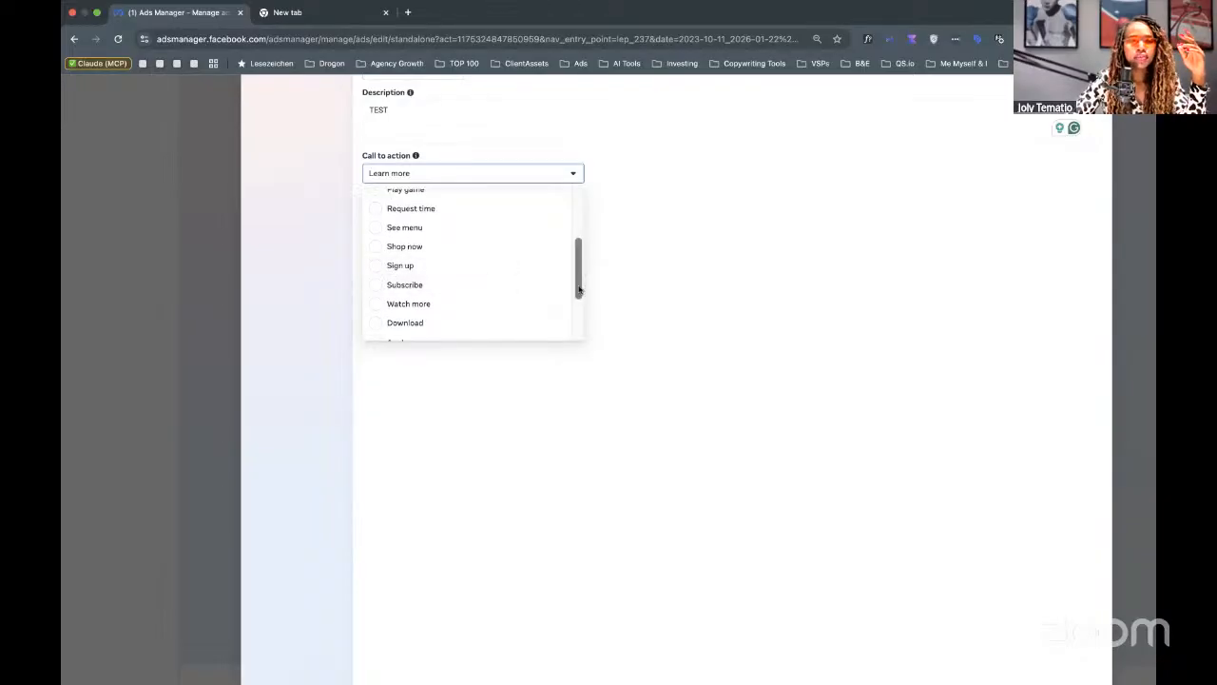
pyautogui.moveTo(577, 272); pyautogui.dragTo(579, 294)
pyautogui.scroll(-2, 579, 295)
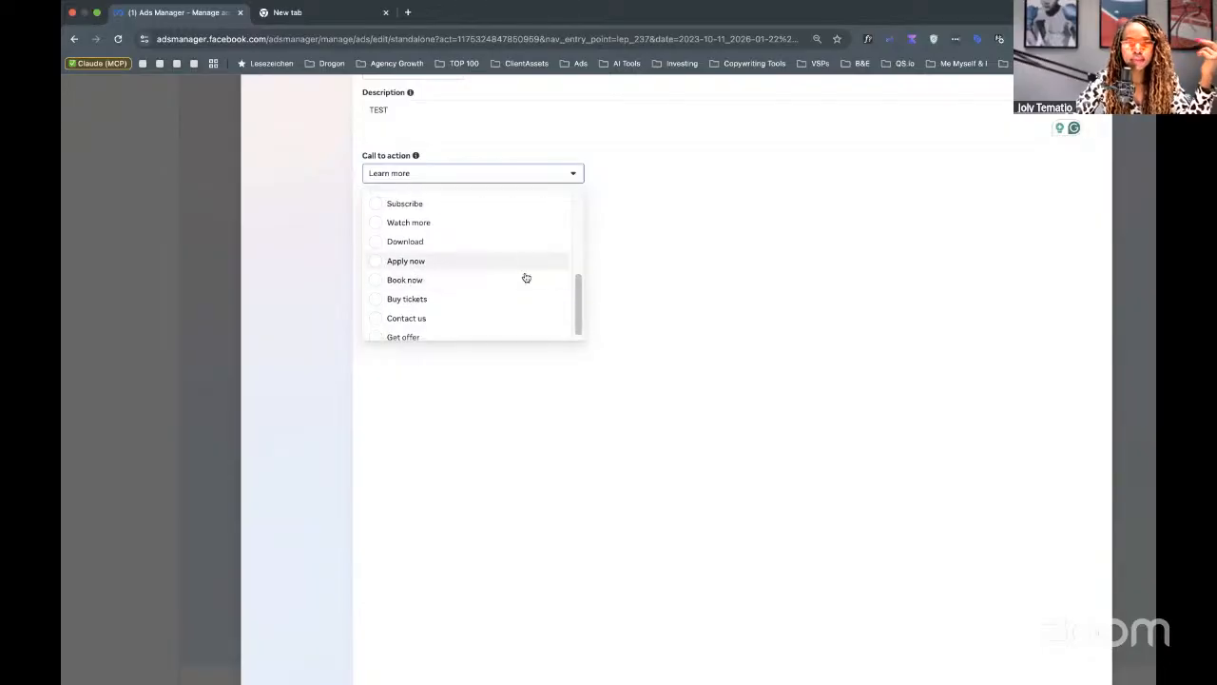
pyautogui.scroll(3, 565, 257)
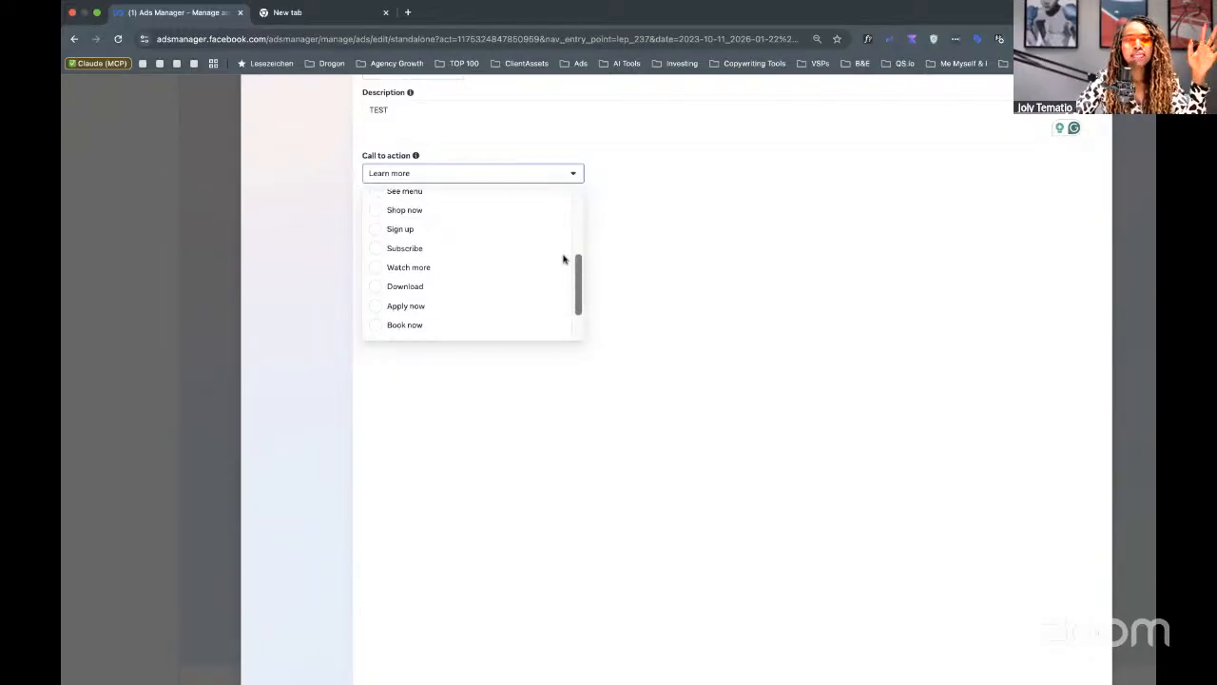
pyautogui.scroll(3, 558, 228)
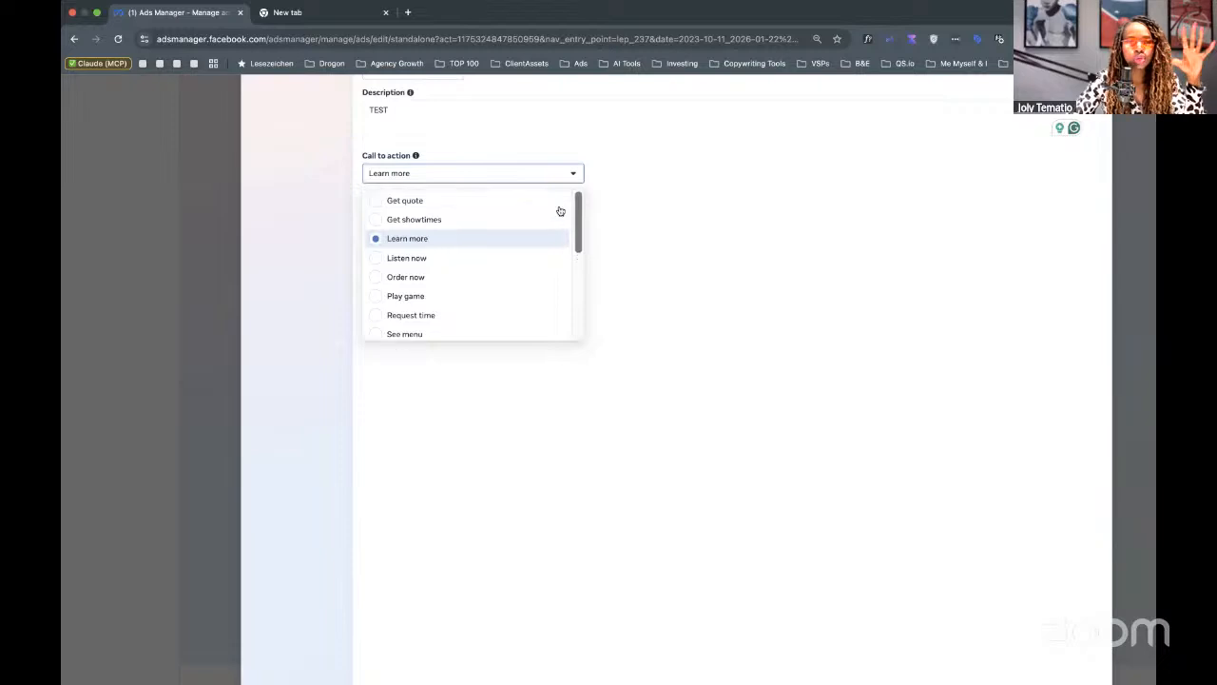
pyautogui.click(733, 240)
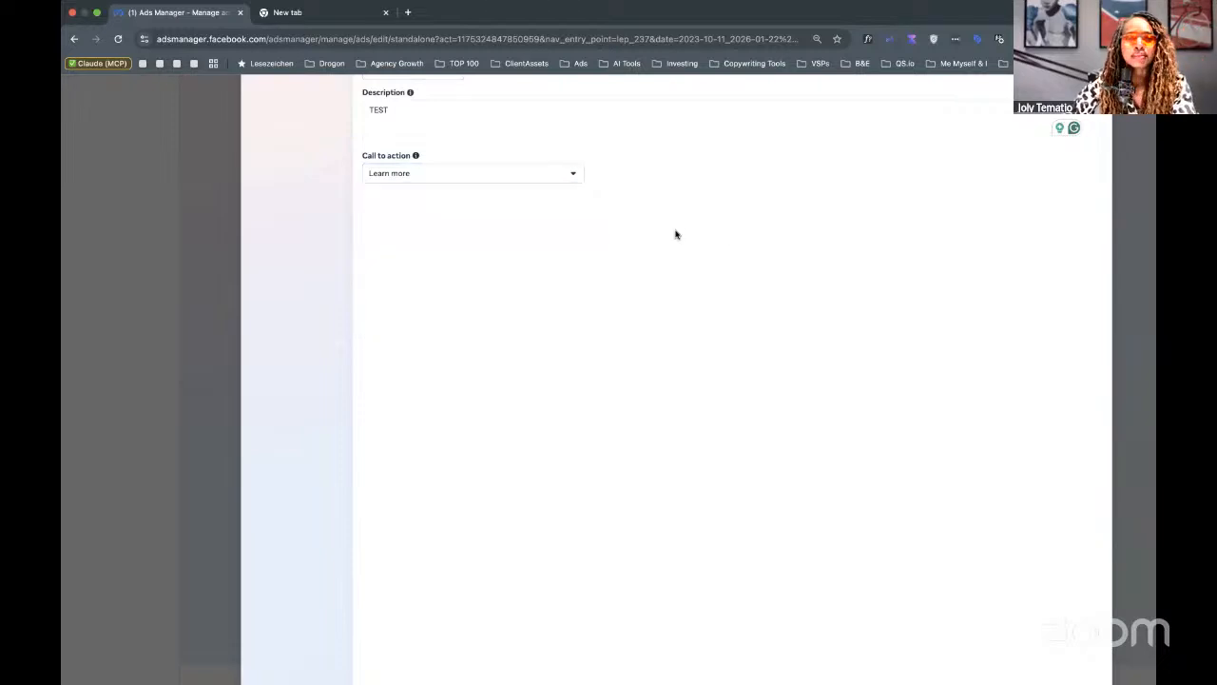
pyautogui.scroll(-3, 729, 278)
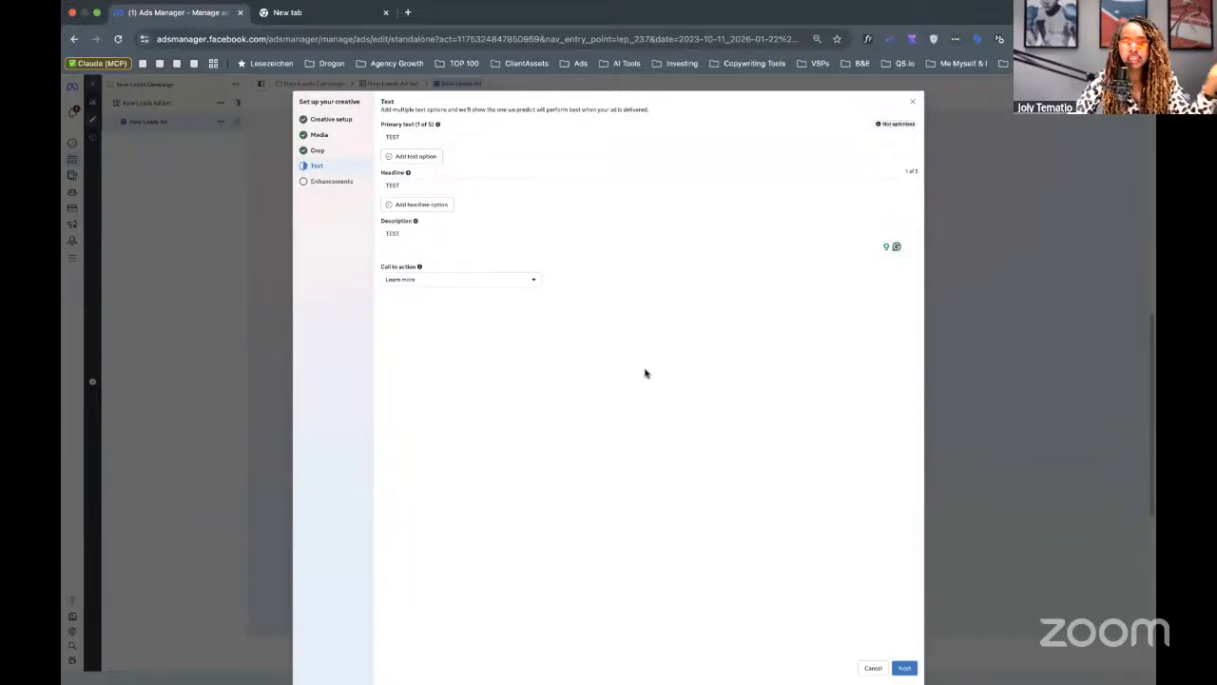
pyautogui.click(466, 279)
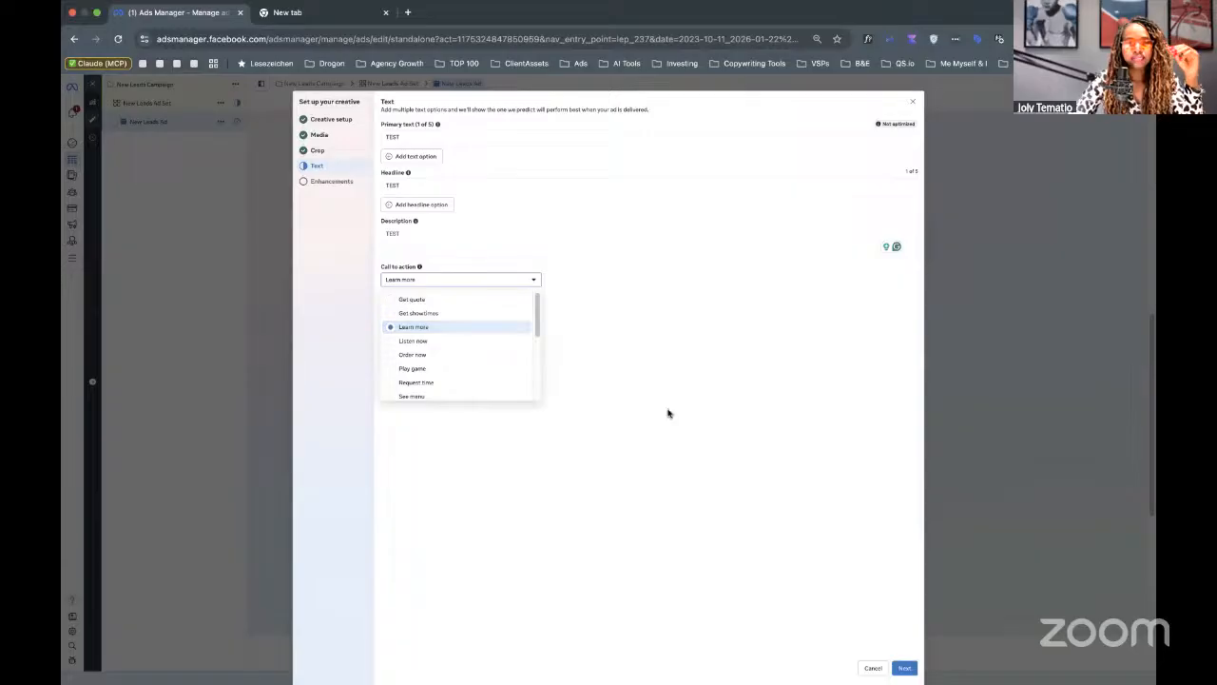
pyautogui.click(710, 427)
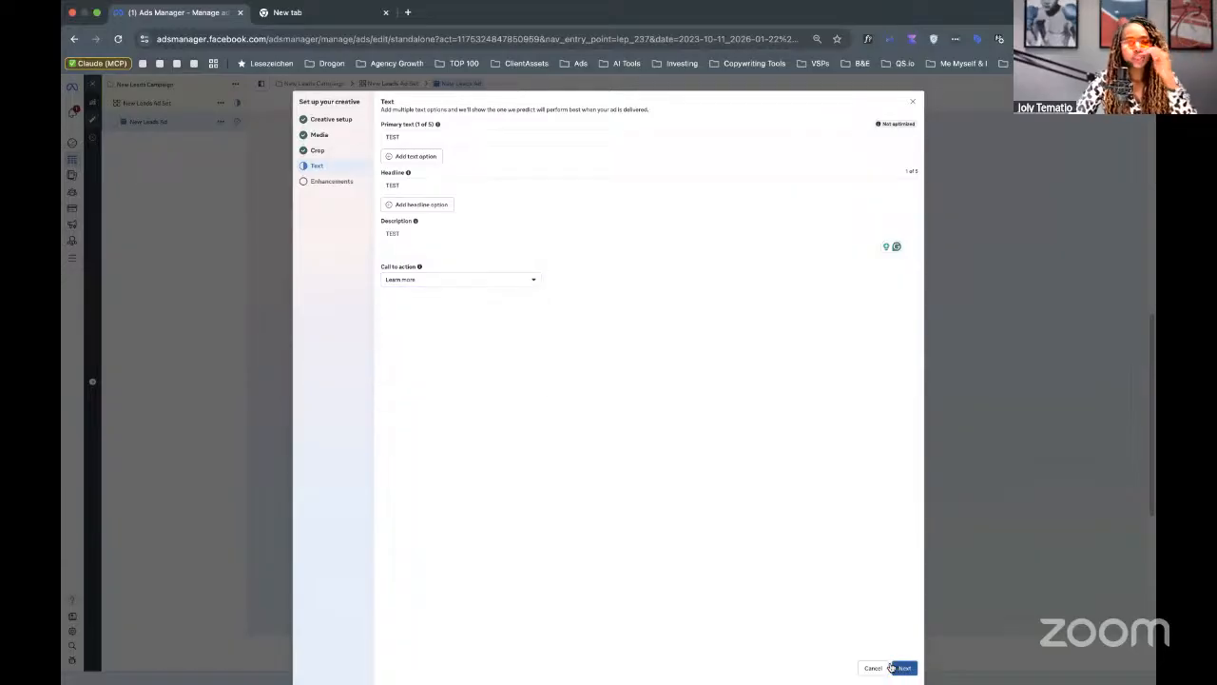
# Pass the Advantage+ creative enhancements step and close the creative setup dialog.
pyautogui.click(899, 667)
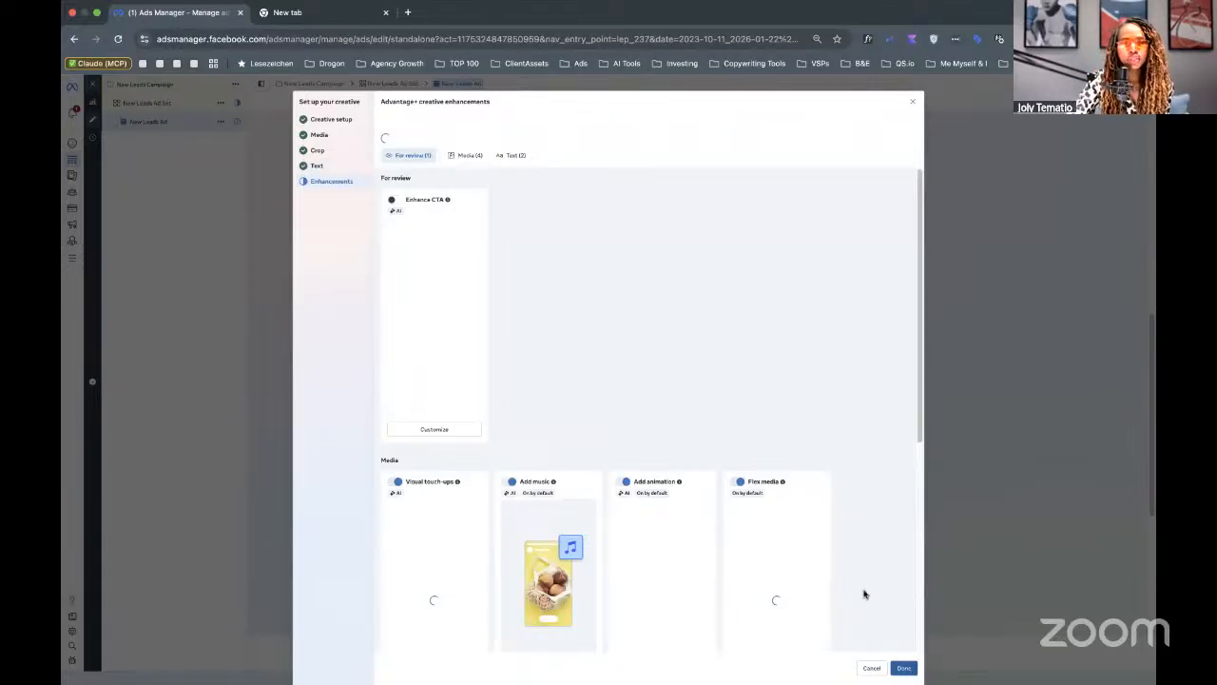
pyautogui.click(908, 670)
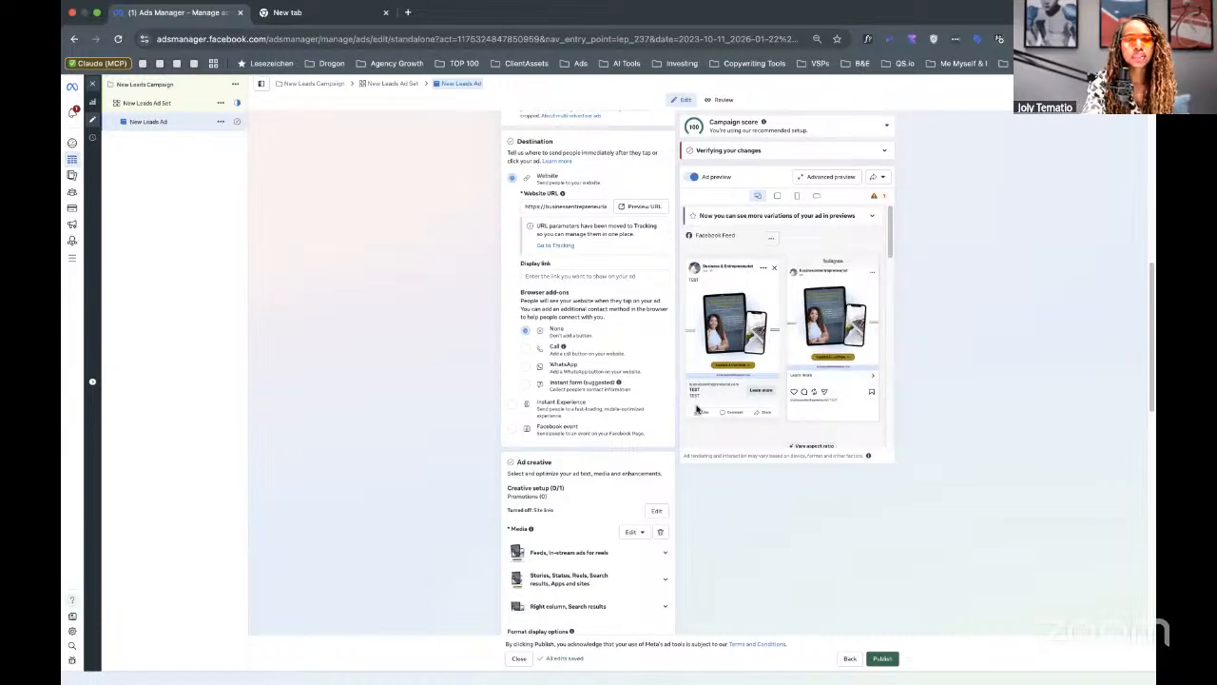
# Scroll down the ad form to Tracking and dismiss the inactive Meta Pixel warning.
pyautogui.scroll(5, 697, 409)
pyautogui.scroll(-4, 696, 409)
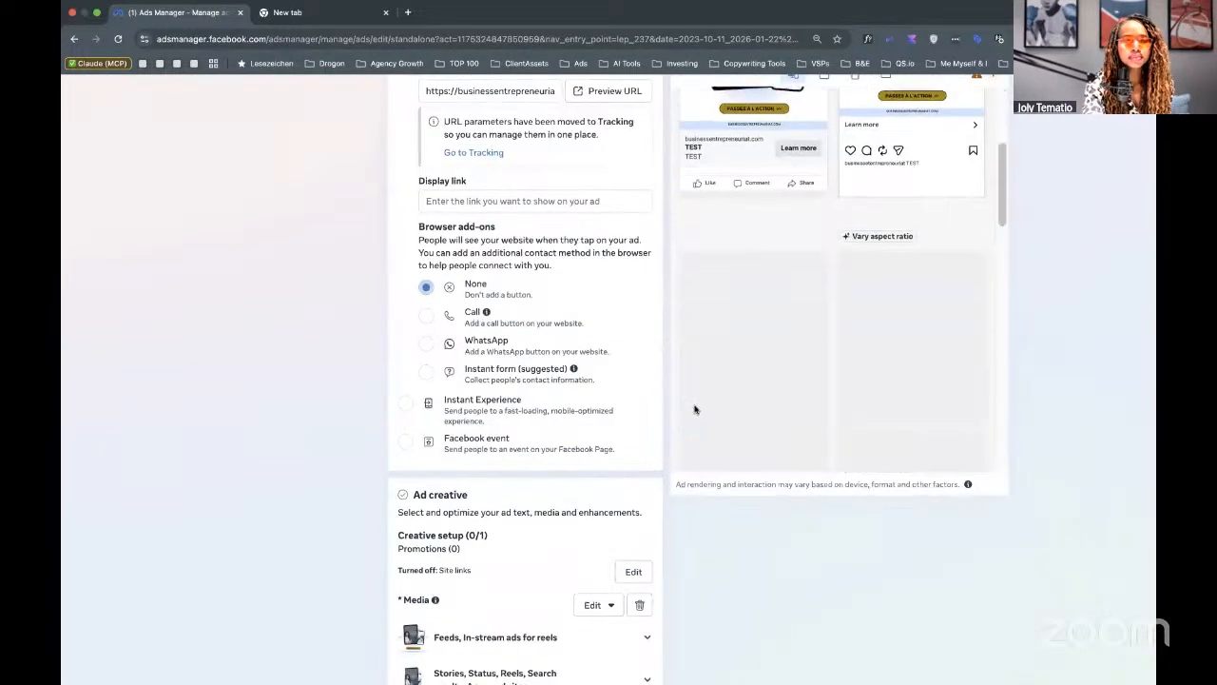
pyautogui.scroll(-1, 479, 278)
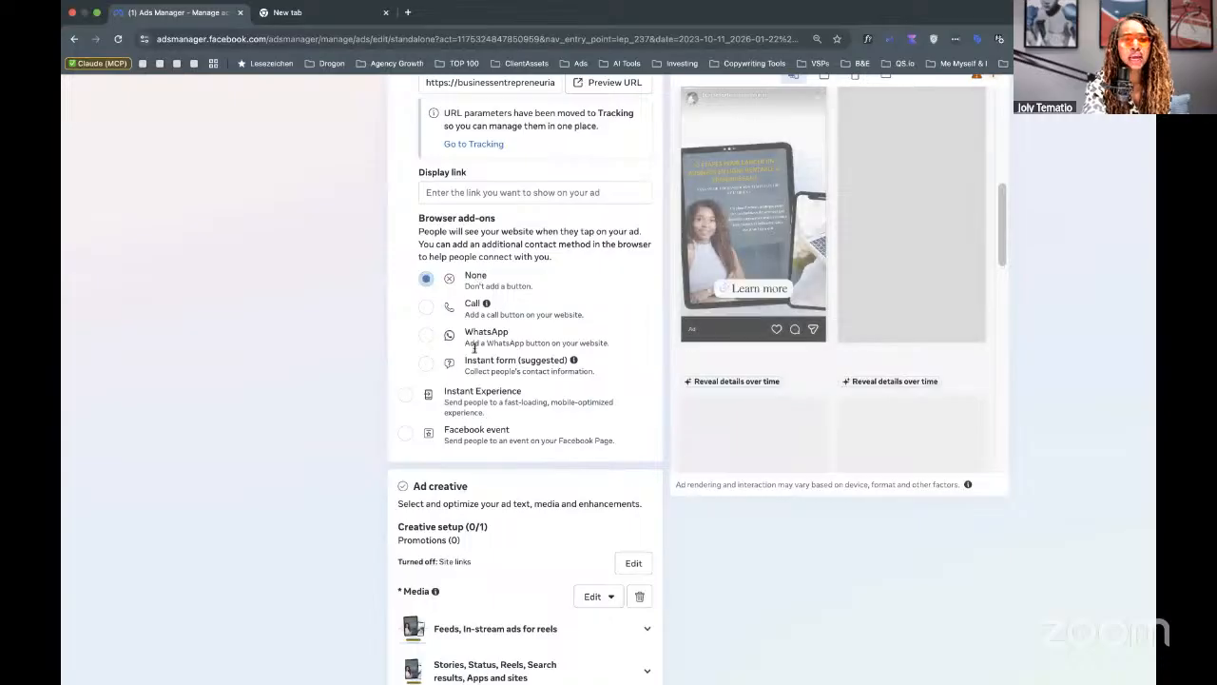
pyautogui.scroll(-8, 474, 358)
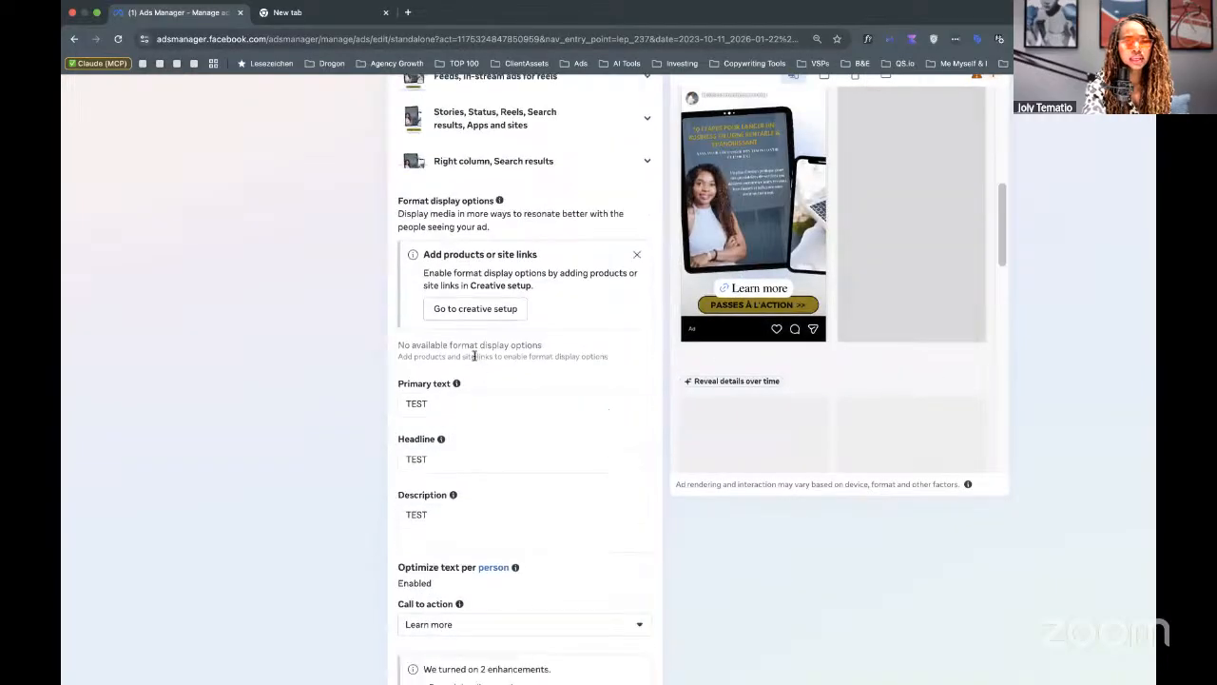
pyautogui.scroll(-5, 474, 358)
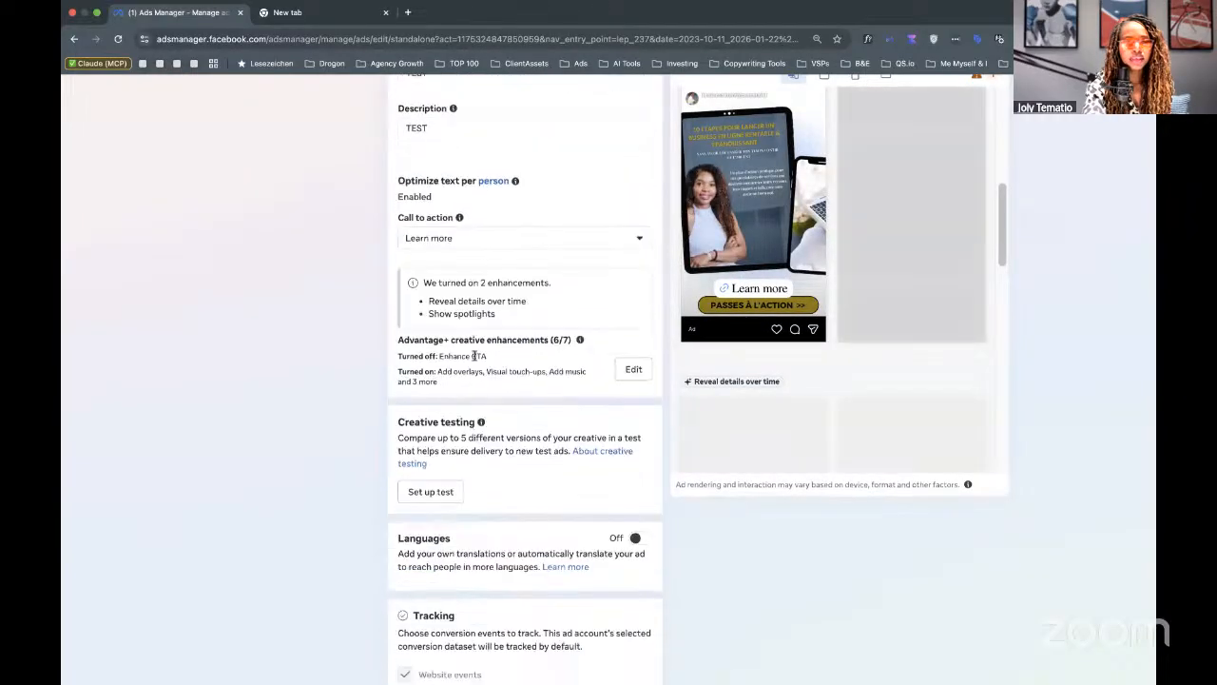
pyautogui.scroll(-3, 475, 356)
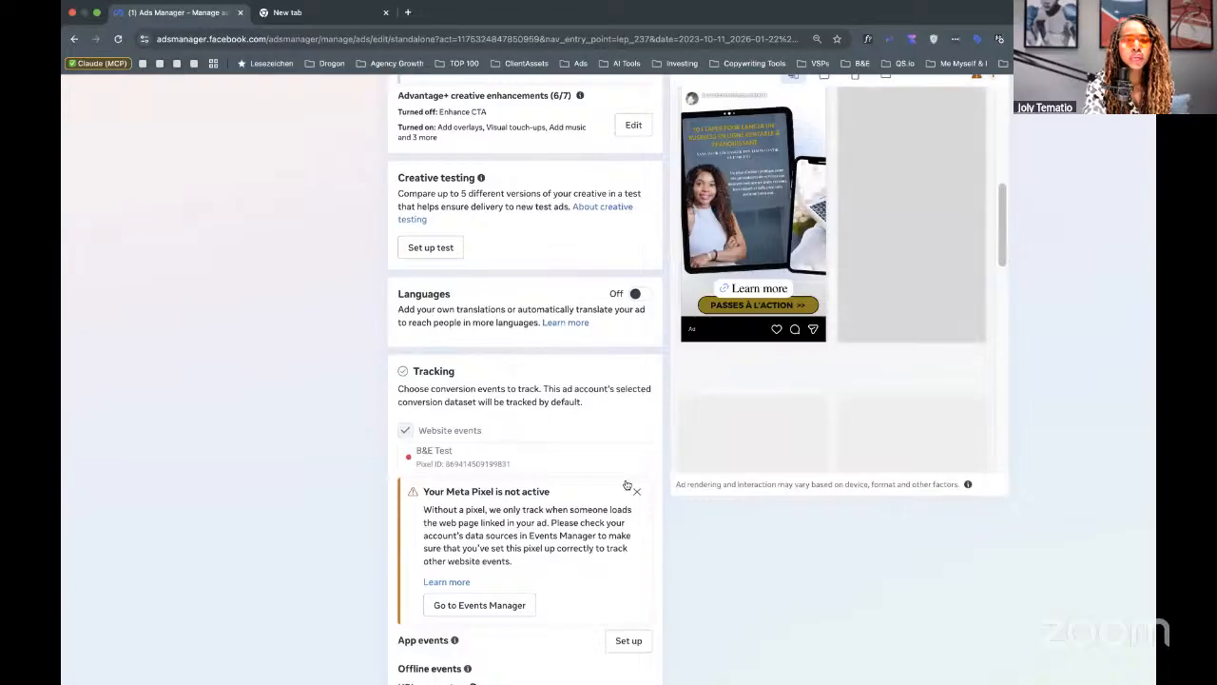
pyautogui.click(637, 493)
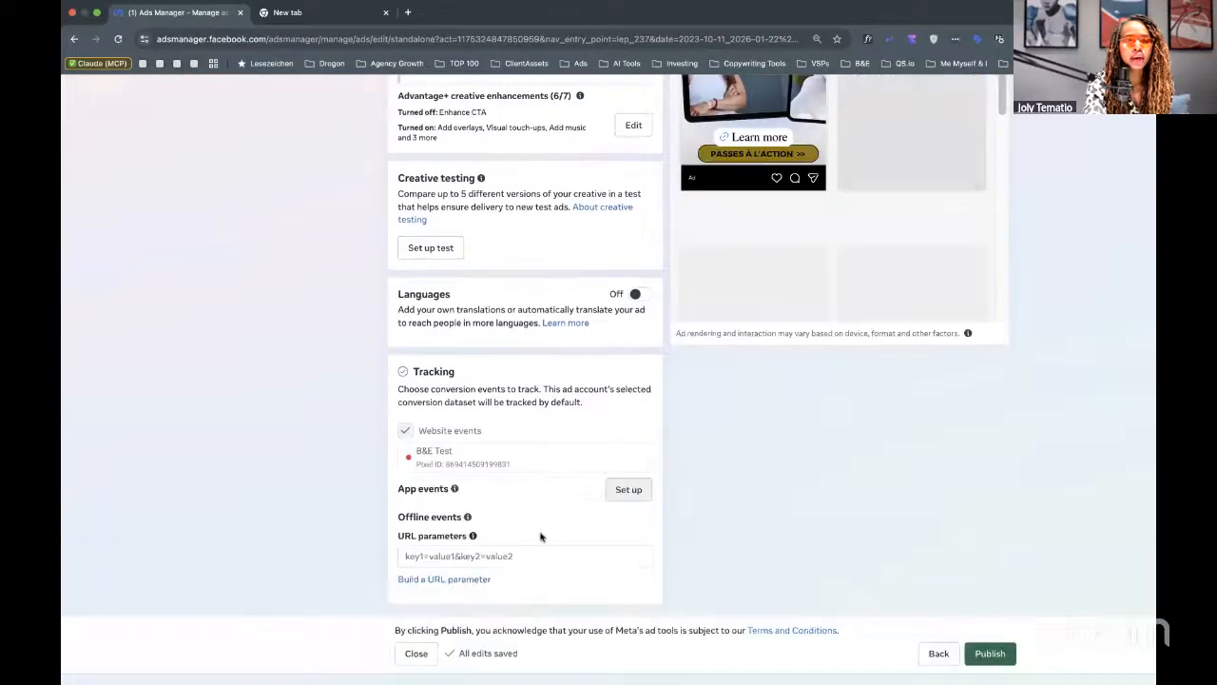
# Zoom the browser out twice to view the full ad editor.
pyautogui.hotkey('ctrl', '-')
pyautogui.hotkey('ctrl', '-')
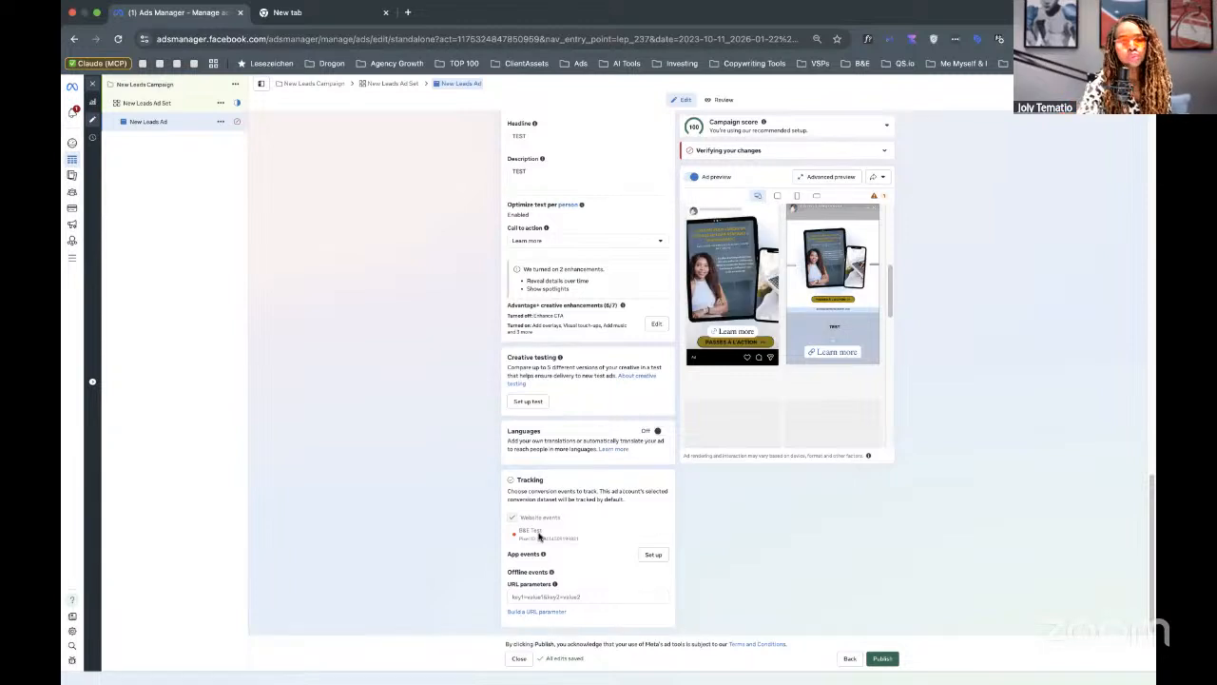
pyautogui.scroll(3, 517, 629)
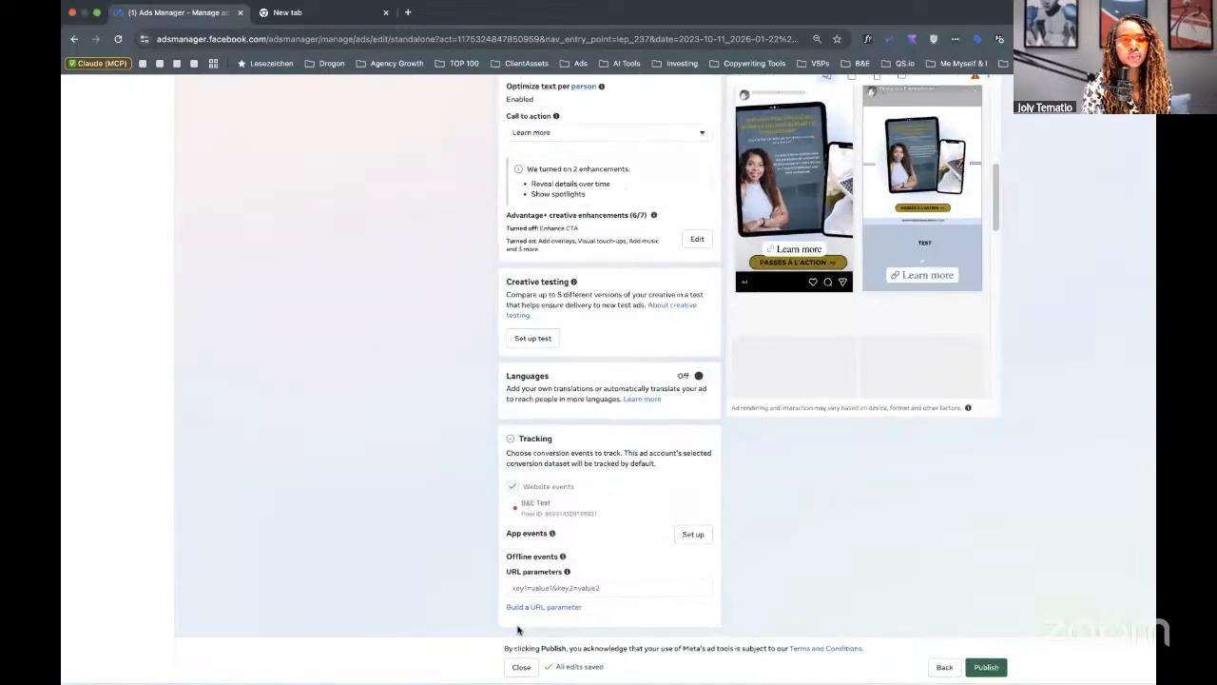
pyautogui.scroll(3, 517, 630)
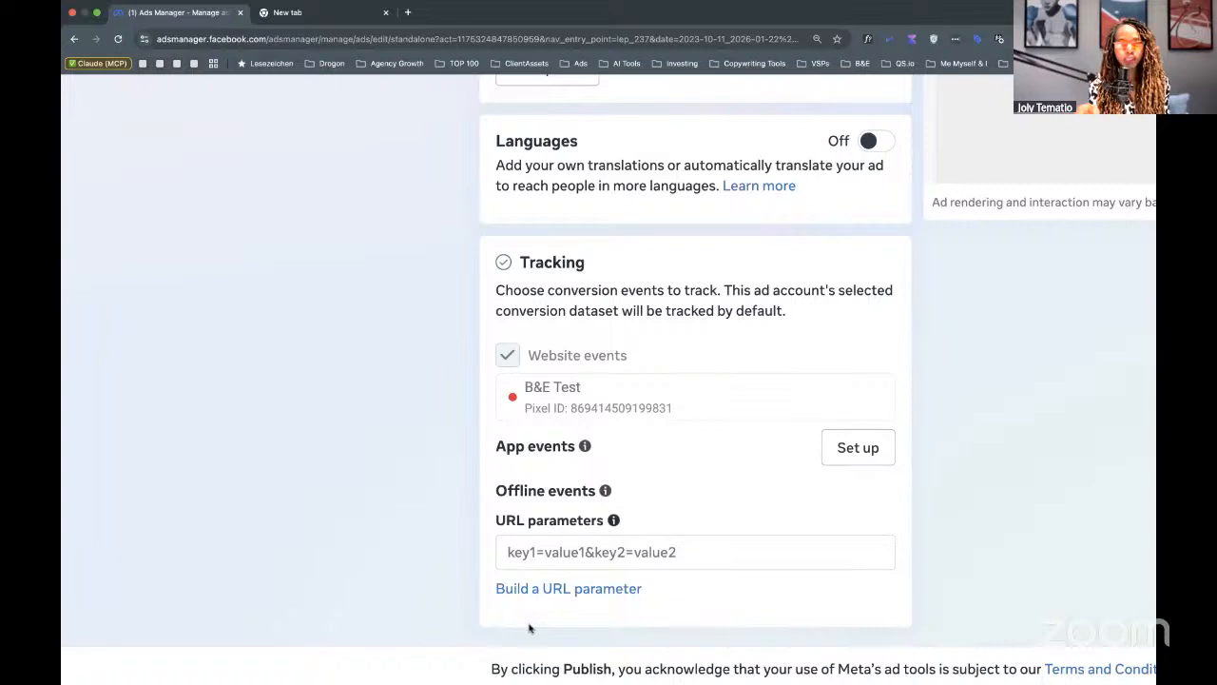
pyautogui.hotkey('ctrl', '-')
pyautogui.hotkey('ctrl', '-')
pyautogui.hotkey('ctrl', '-')
pyautogui.hotkey('ctrl', '-')
pyautogui.hotkey('ctrl', '-')
pyautogui.hotkey('ctrl', '-')
pyautogui.hotkey('ctrl', '-')
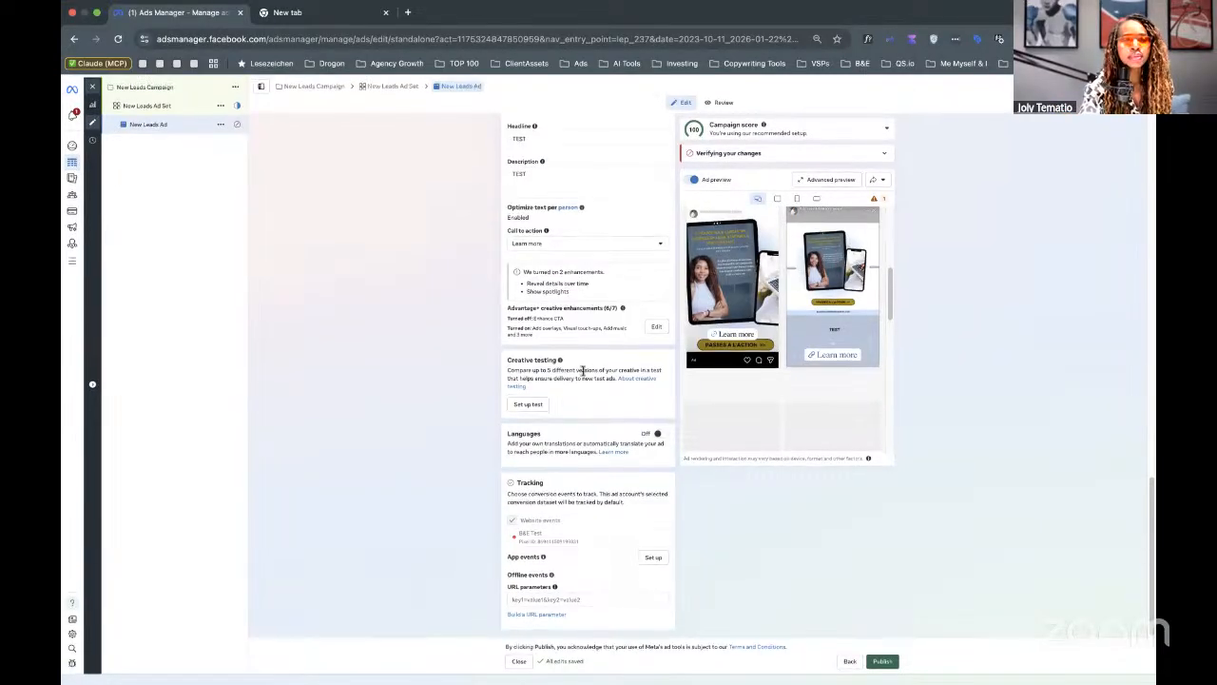
# Replace the Ad name 'New Leads Ad' with 'img01 - prduct mockup' and confirm it.
pyautogui.scroll(10, 591, 200)
pyautogui.scroll(5, 594, 313)
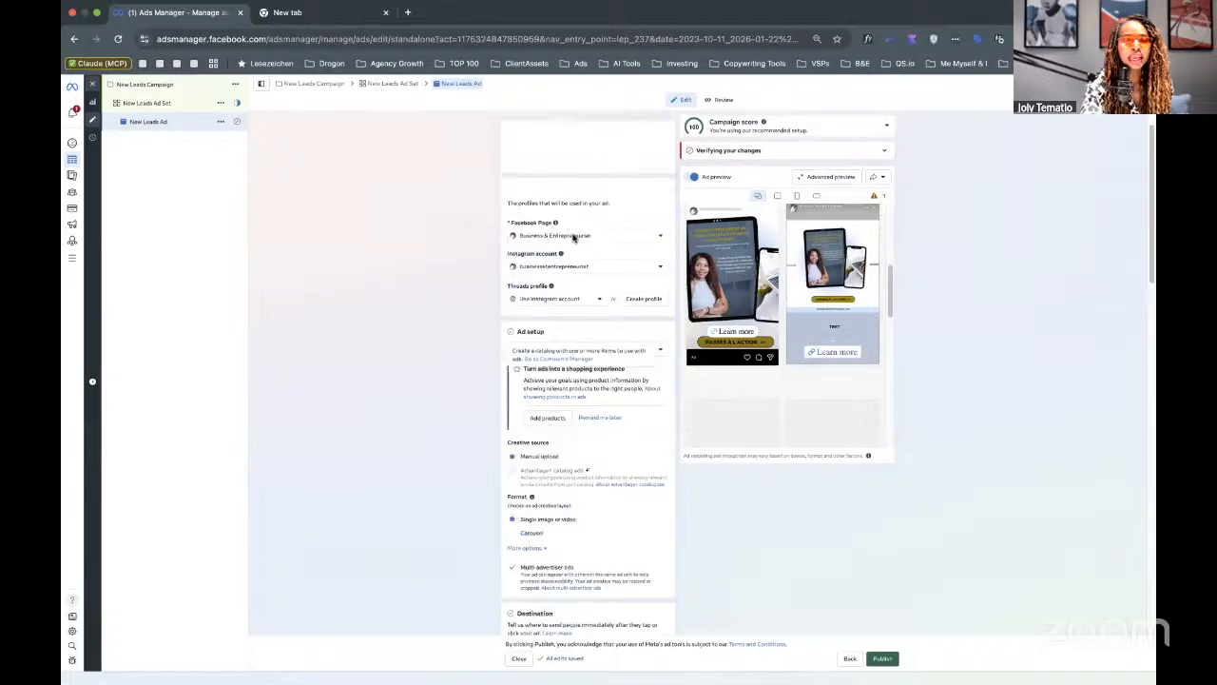
pyautogui.press('super+plus')
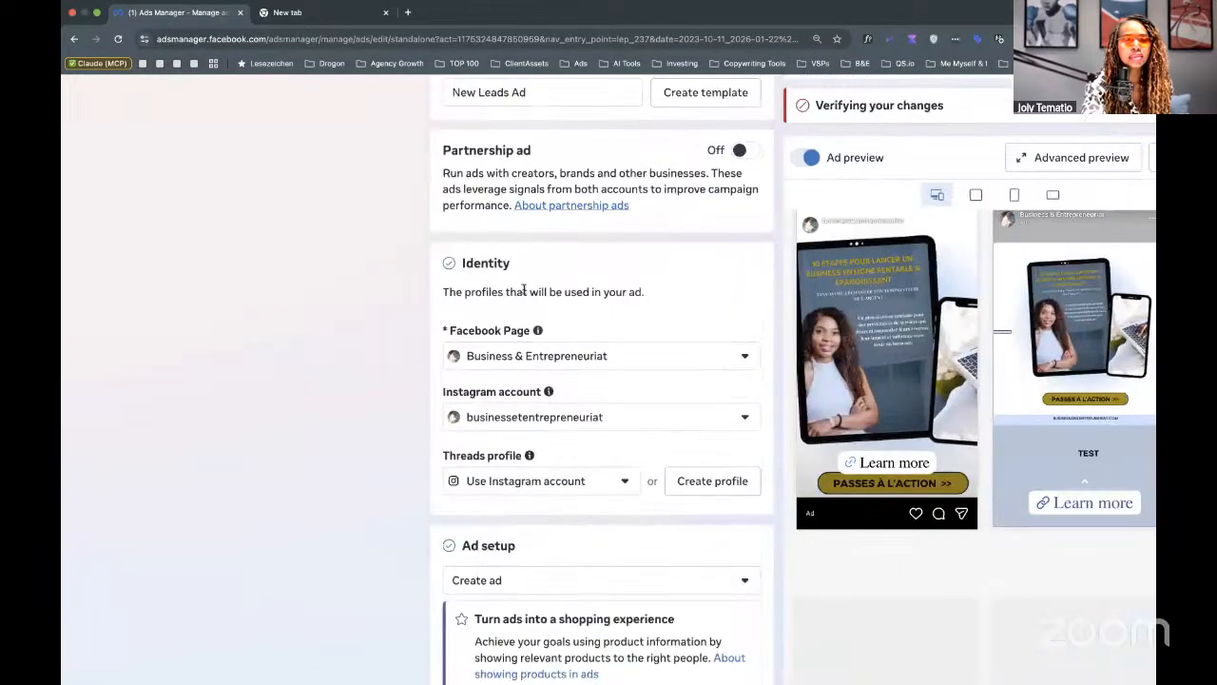
pyautogui.press('super+plus')
pyautogui.tripleClick(512, 203)
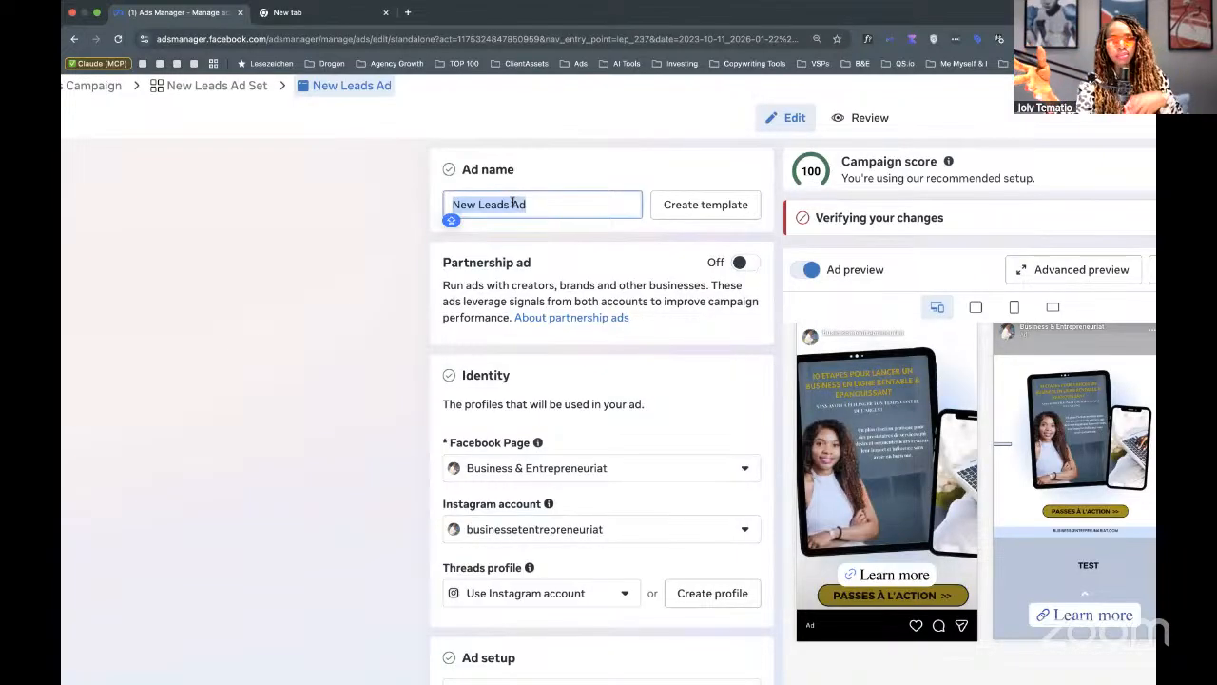
pyautogui.write('PR')
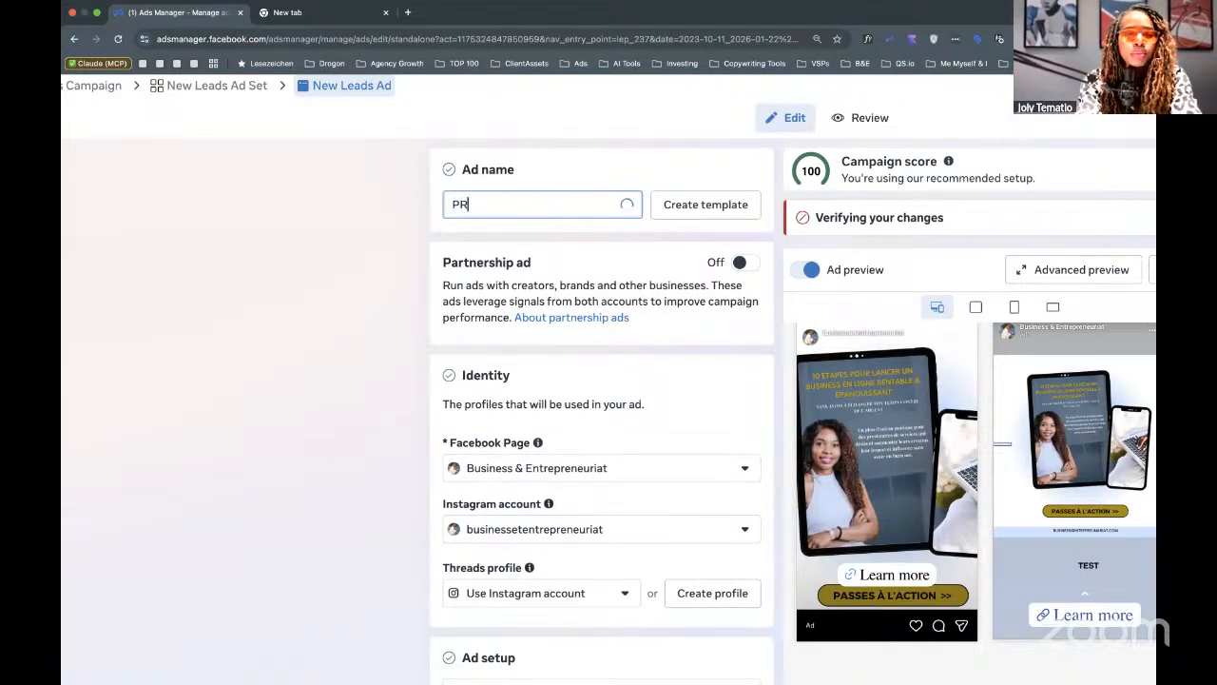
pyautogui.press('BackSpace')
pyautogui.press('BackSpace')
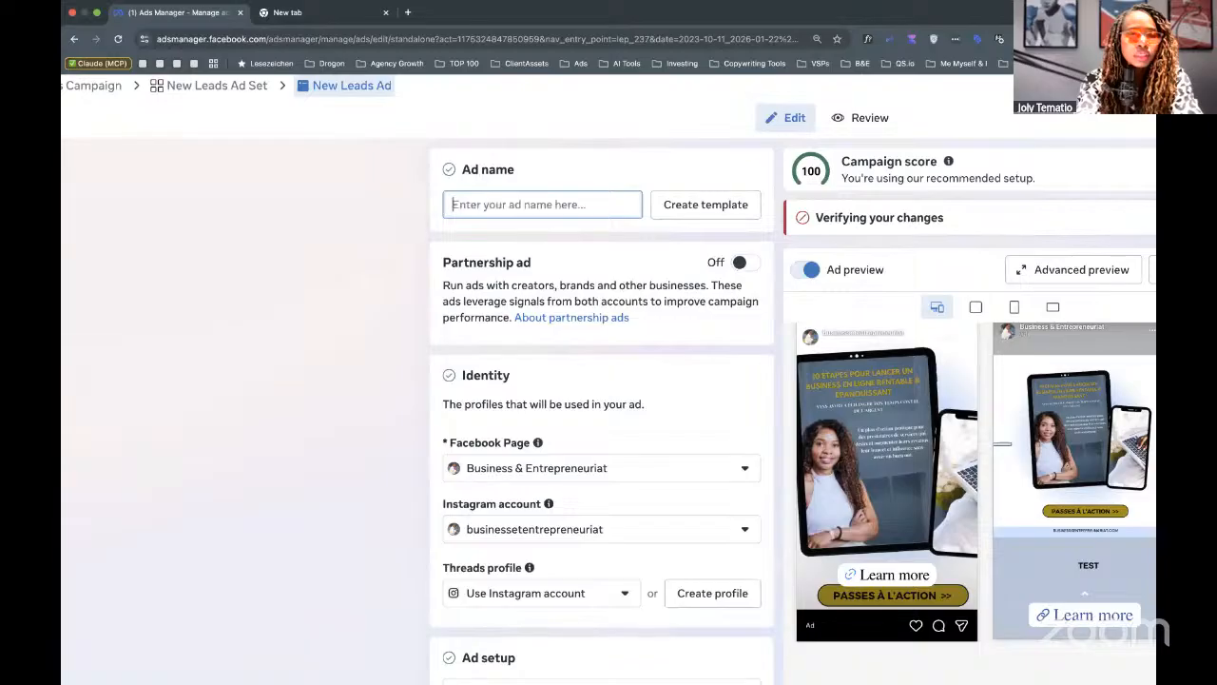
pyautogui.write('img01')
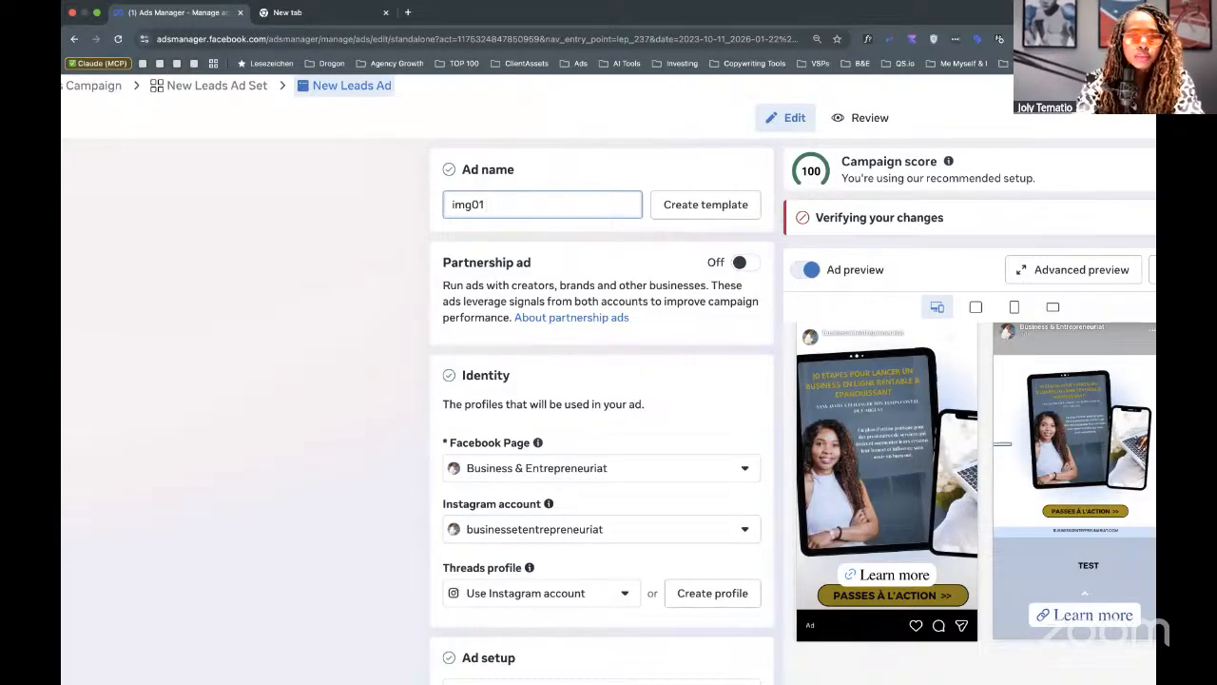
pyautogui.write(' - prduct')
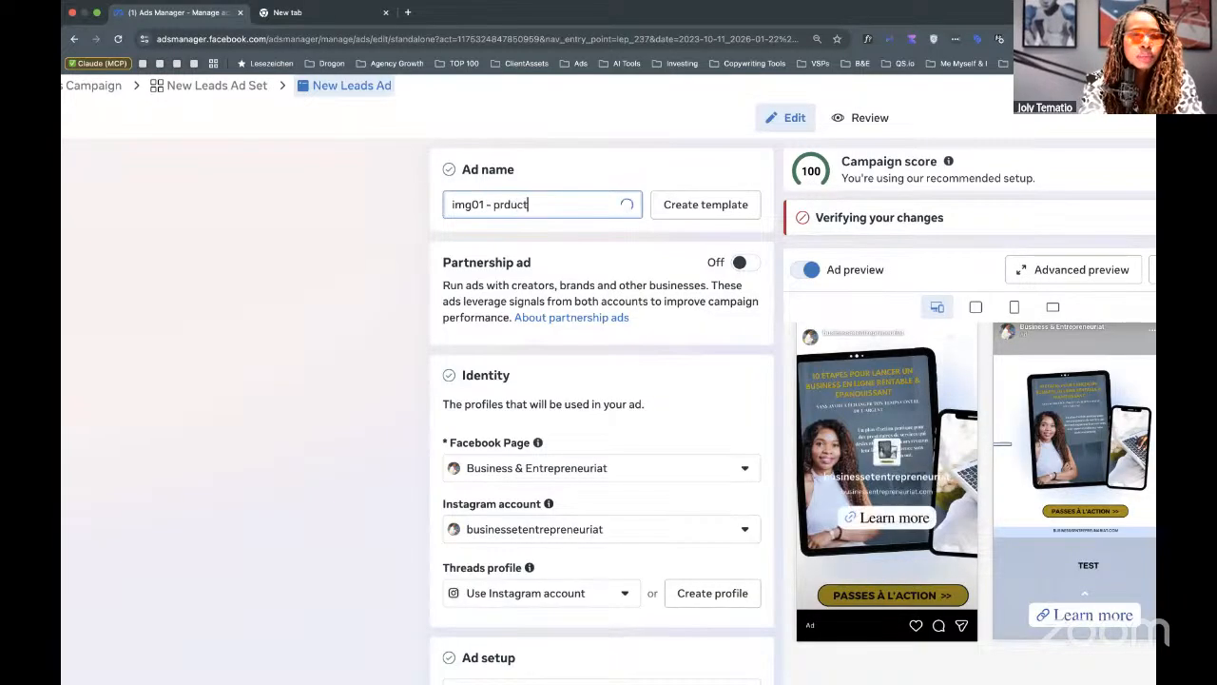
pyautogui.write(' mockup')
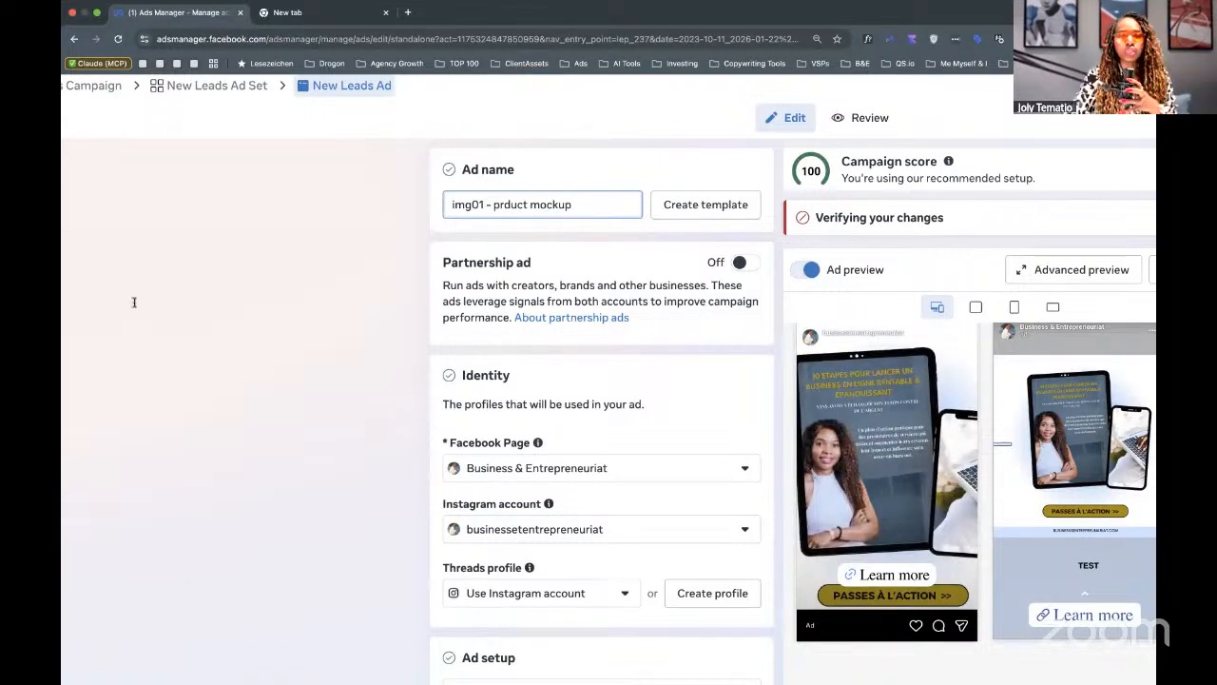
pyautogui.click(281, 306)
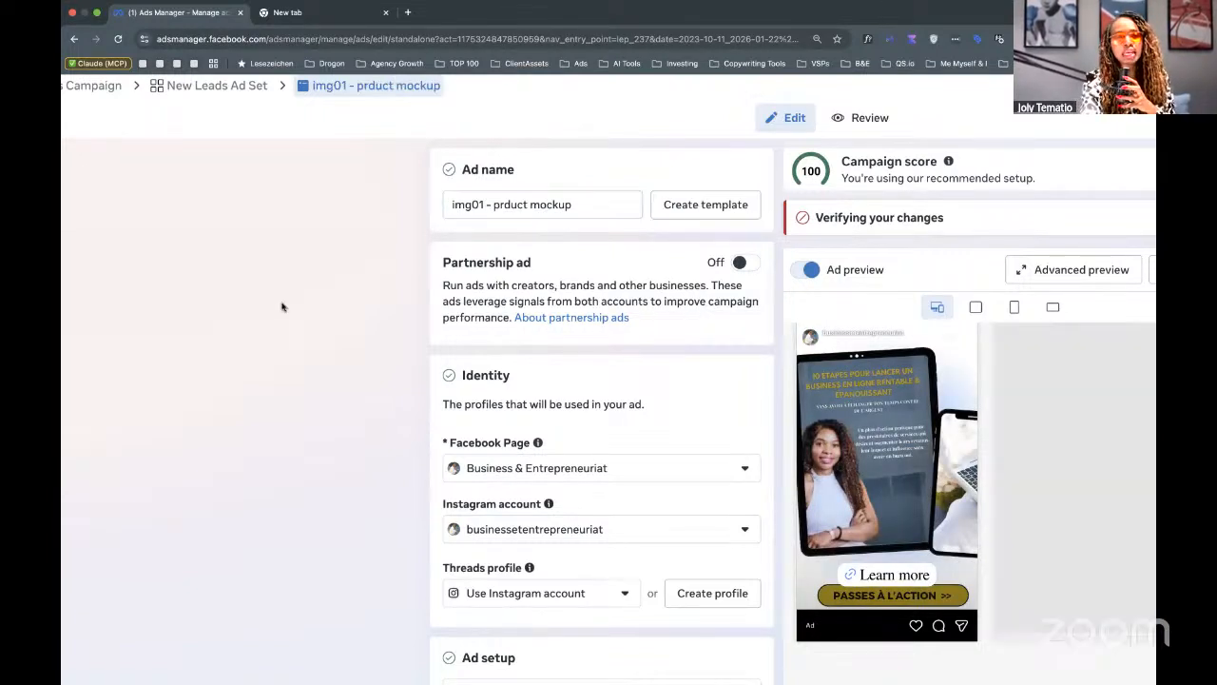
pyautogui.scroll(-5, 281, 306)
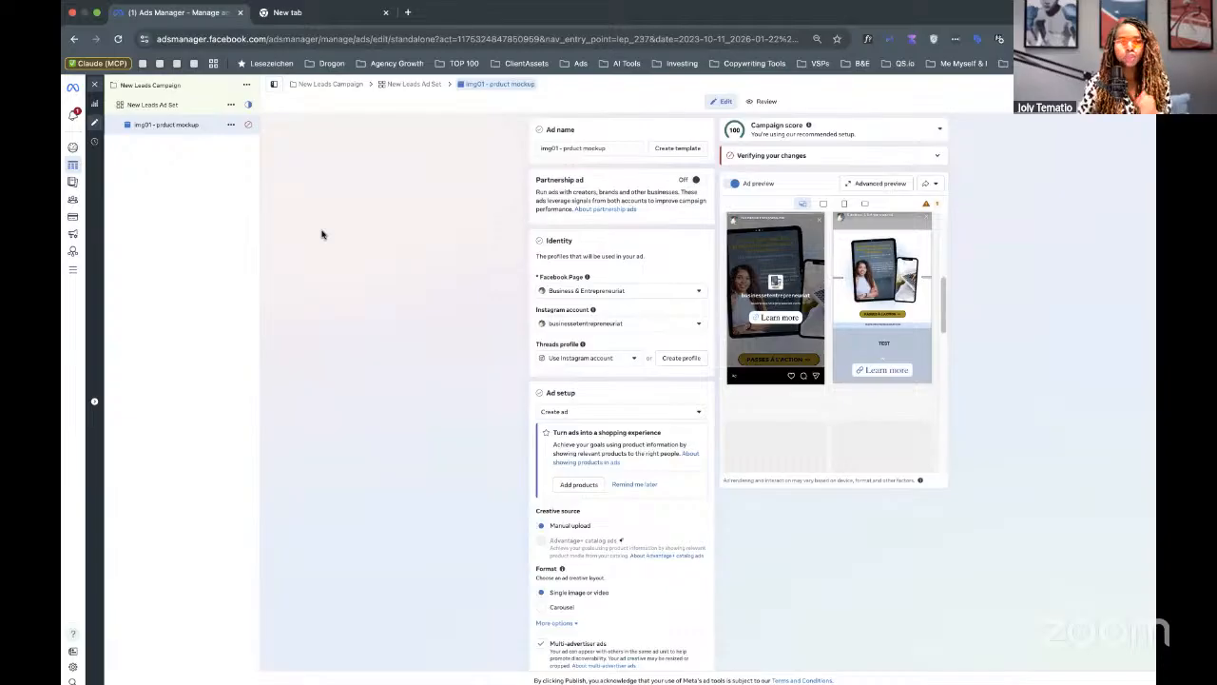
pyautogui.click(231, 126)
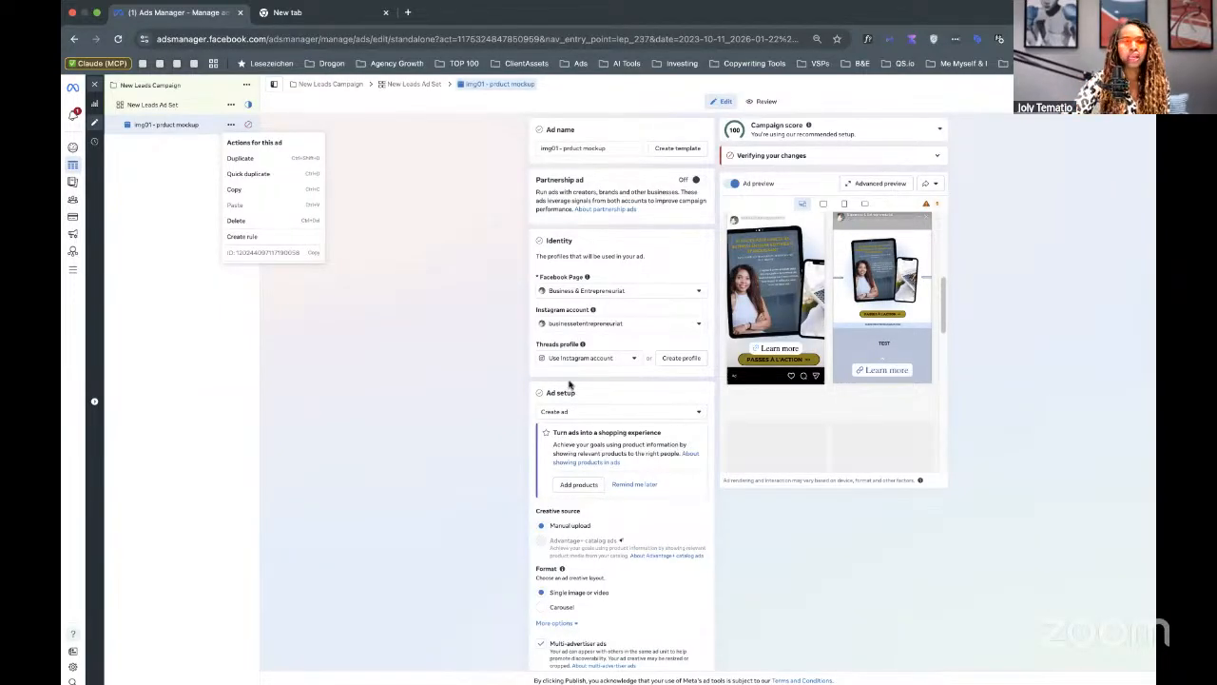
pyautogui.click(211, 165)
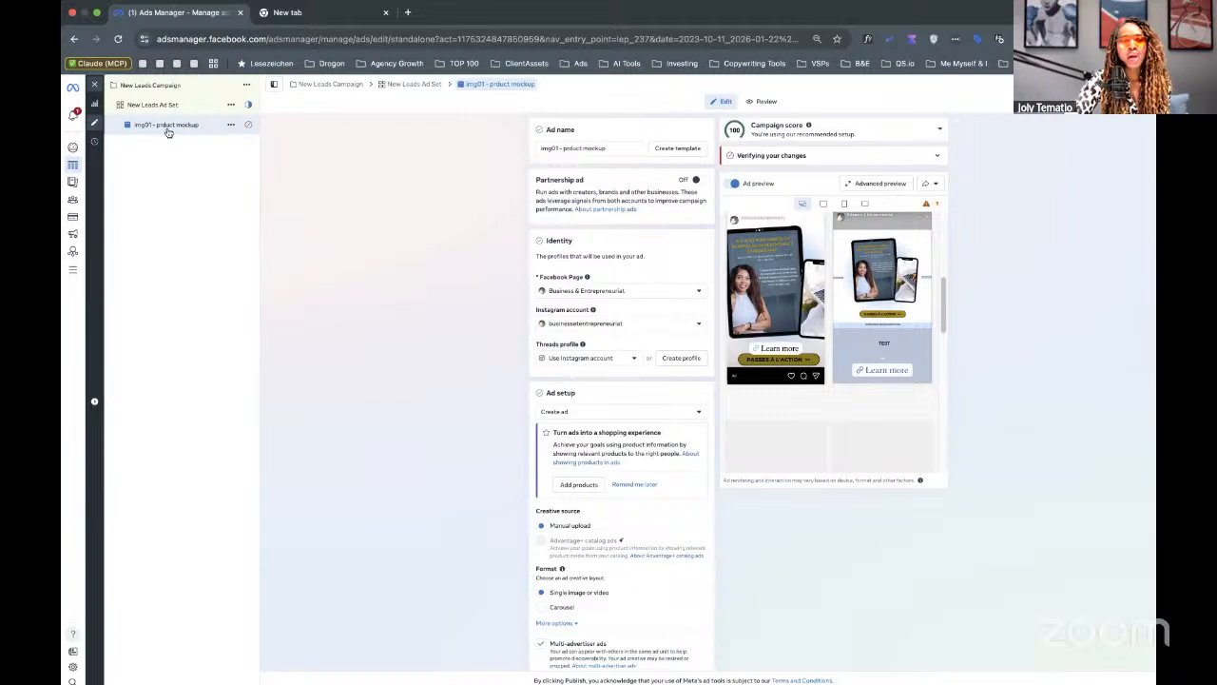